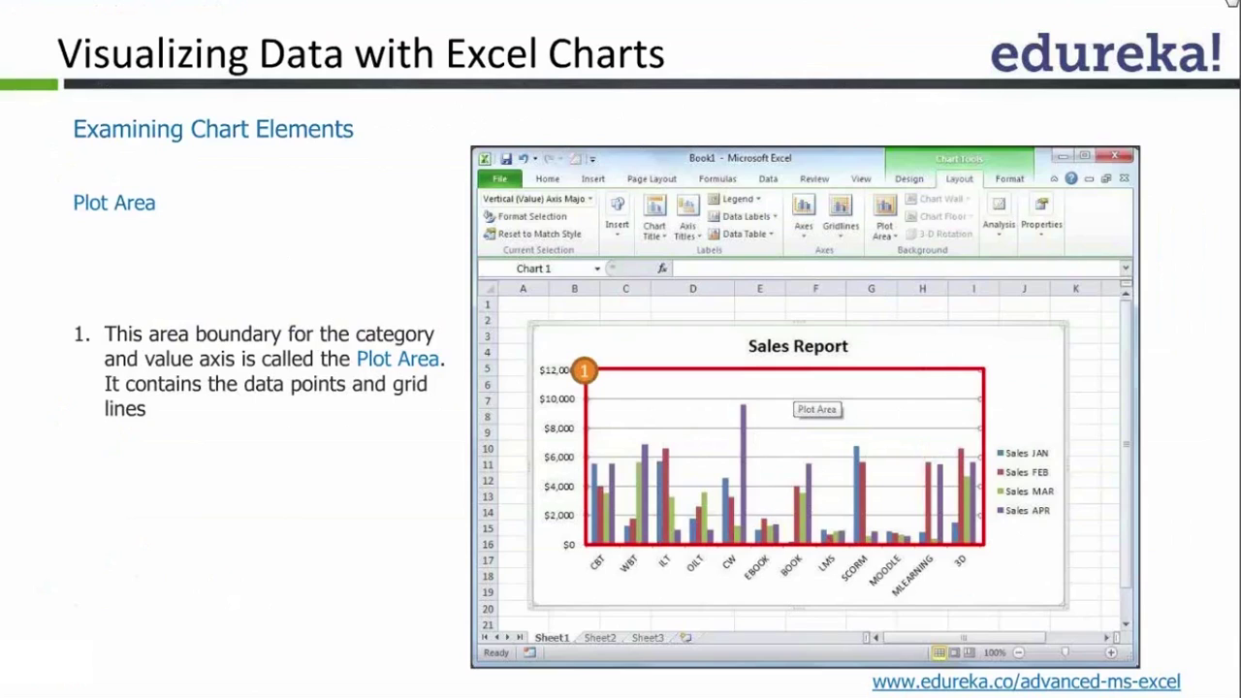
Step: Advance the PowerPoint lesson through the Category Axis and Value Axis slides
key("Right")
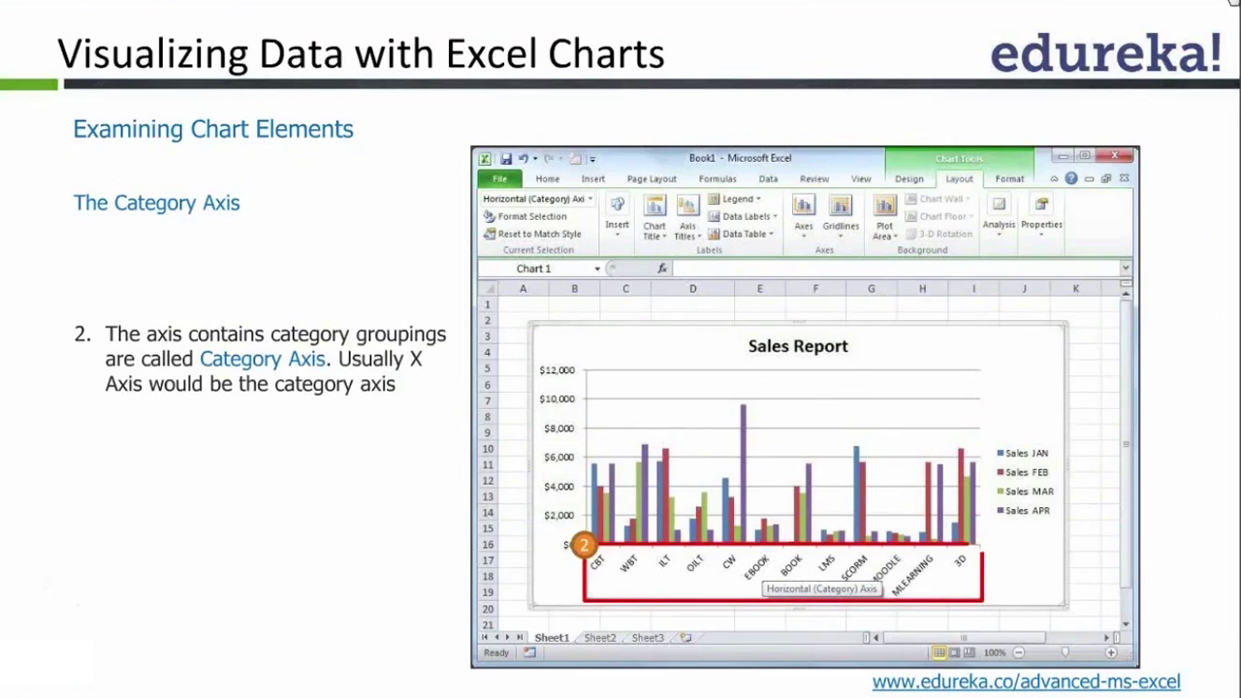
key("Right")
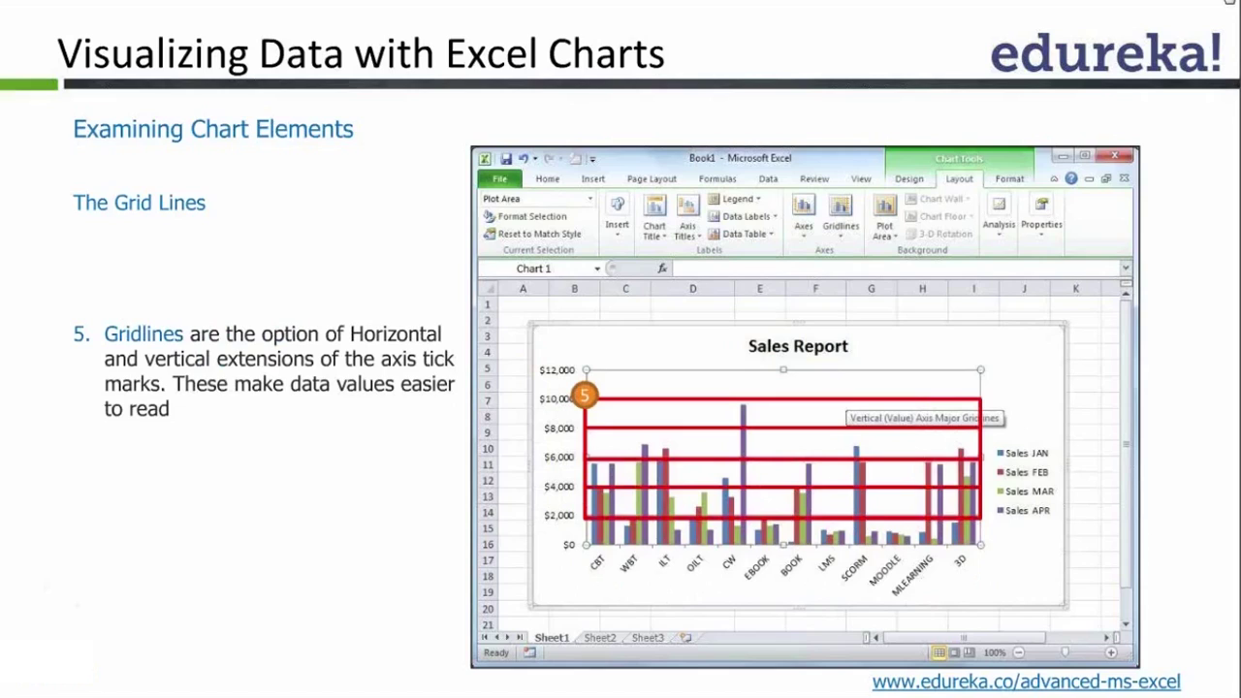
Step: Move past the Data Values and The Legend slides to Understanding Chart Types
key("Right")
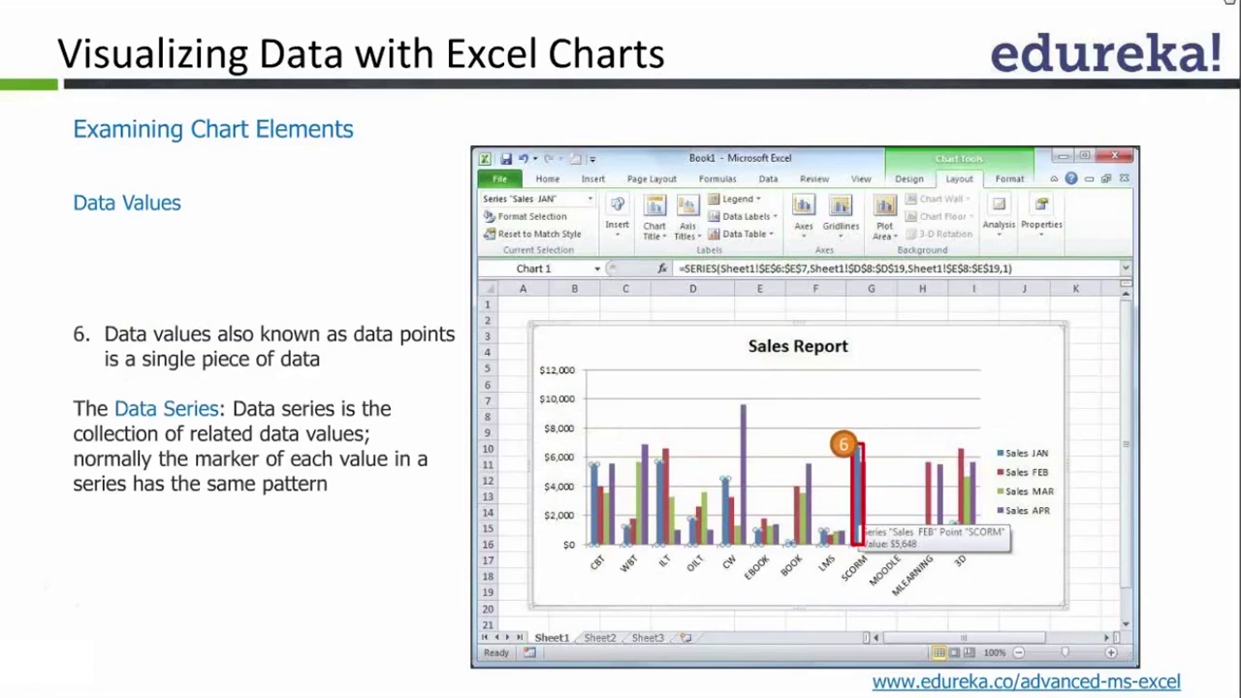
key("Right")
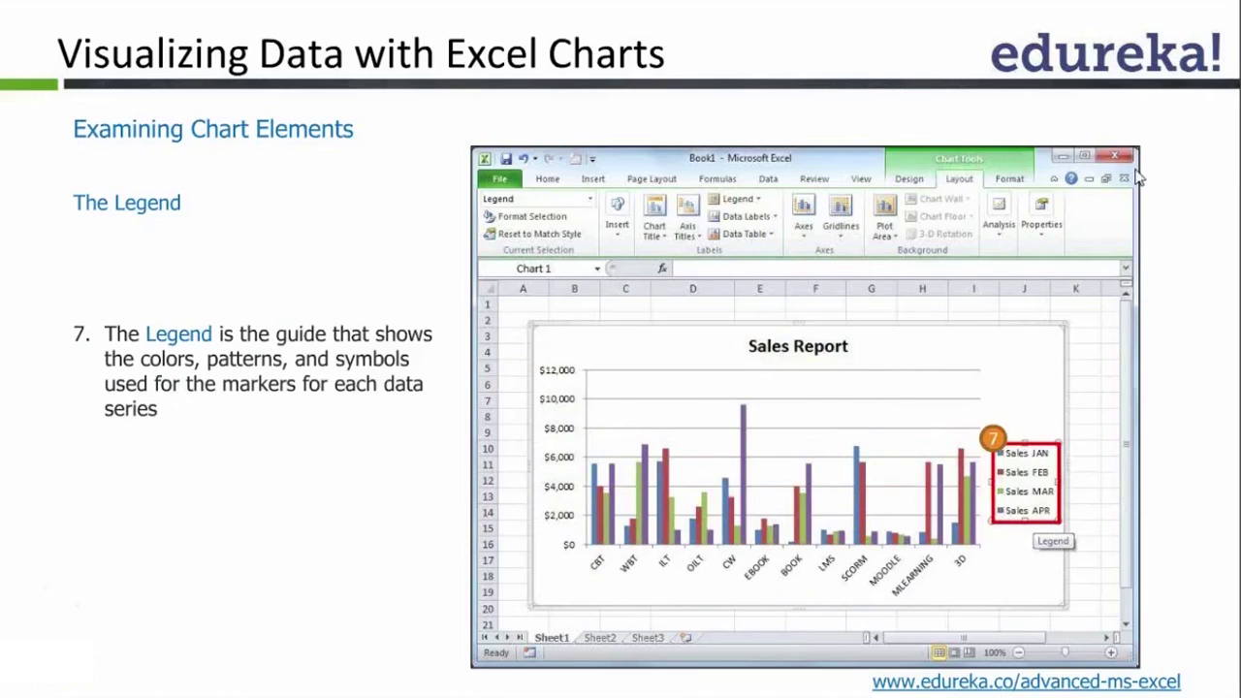
key("Right")
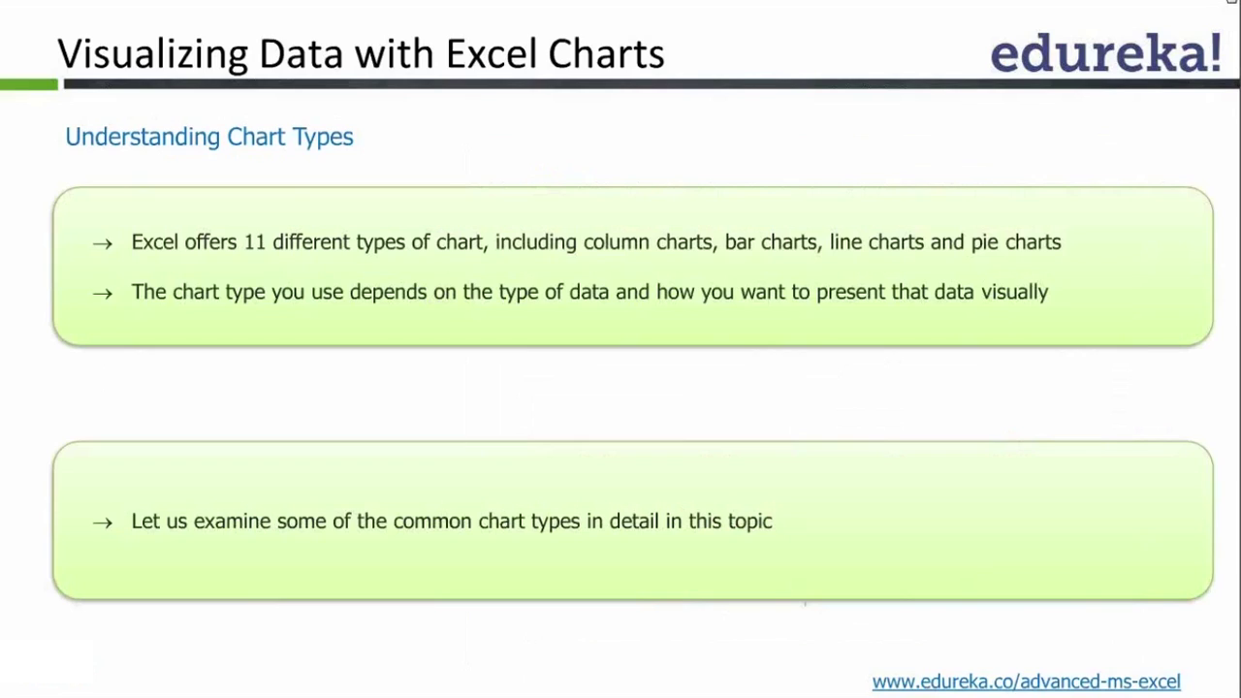
Step: Go through the Column, Doughnut, Line and Pie chart type slides to Create a Chart
key("Right")
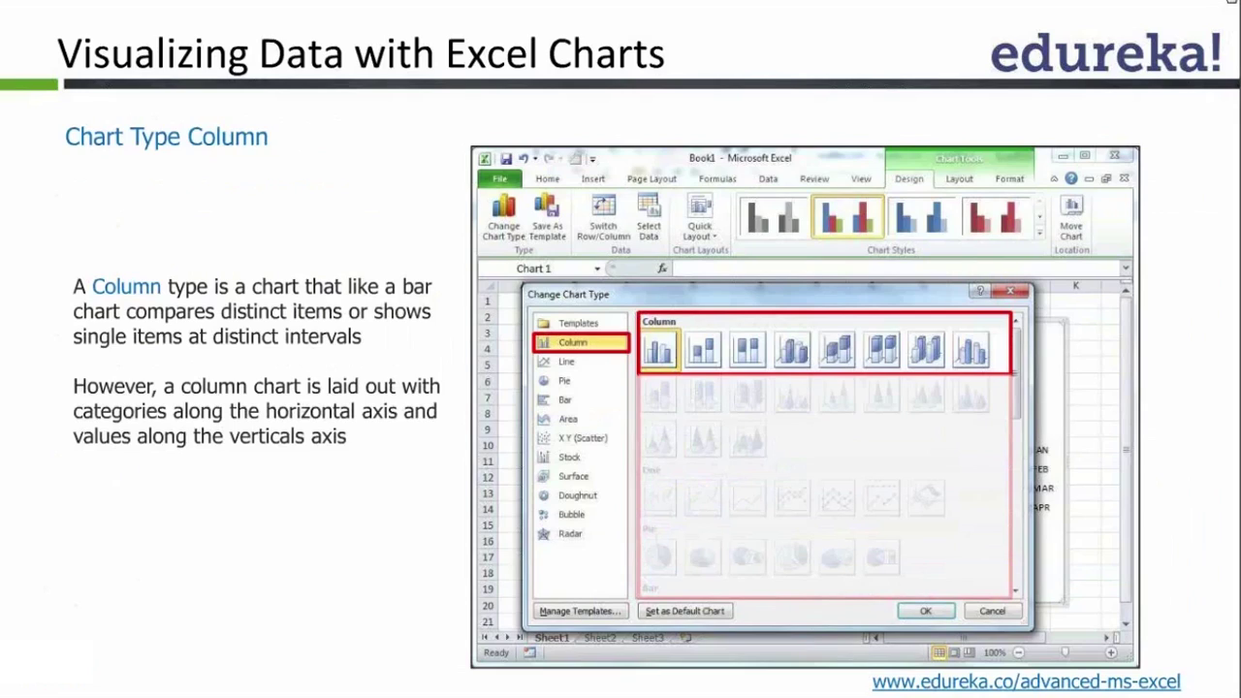
key("Right")
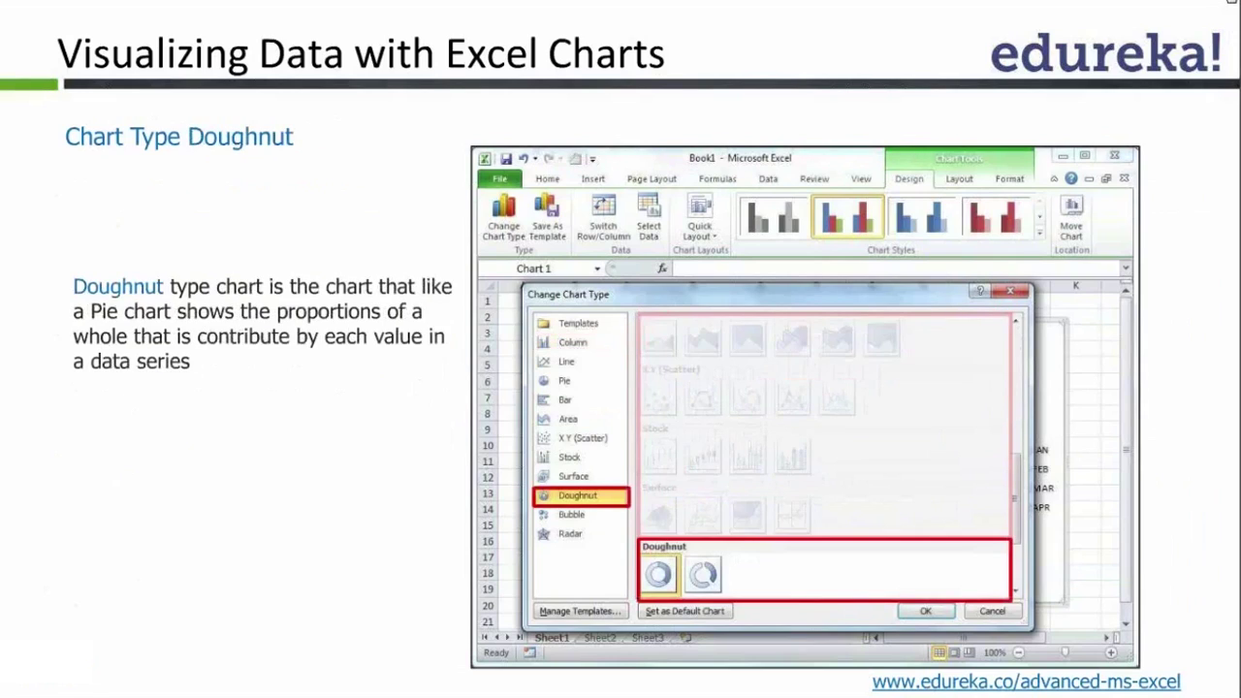
key("Right")
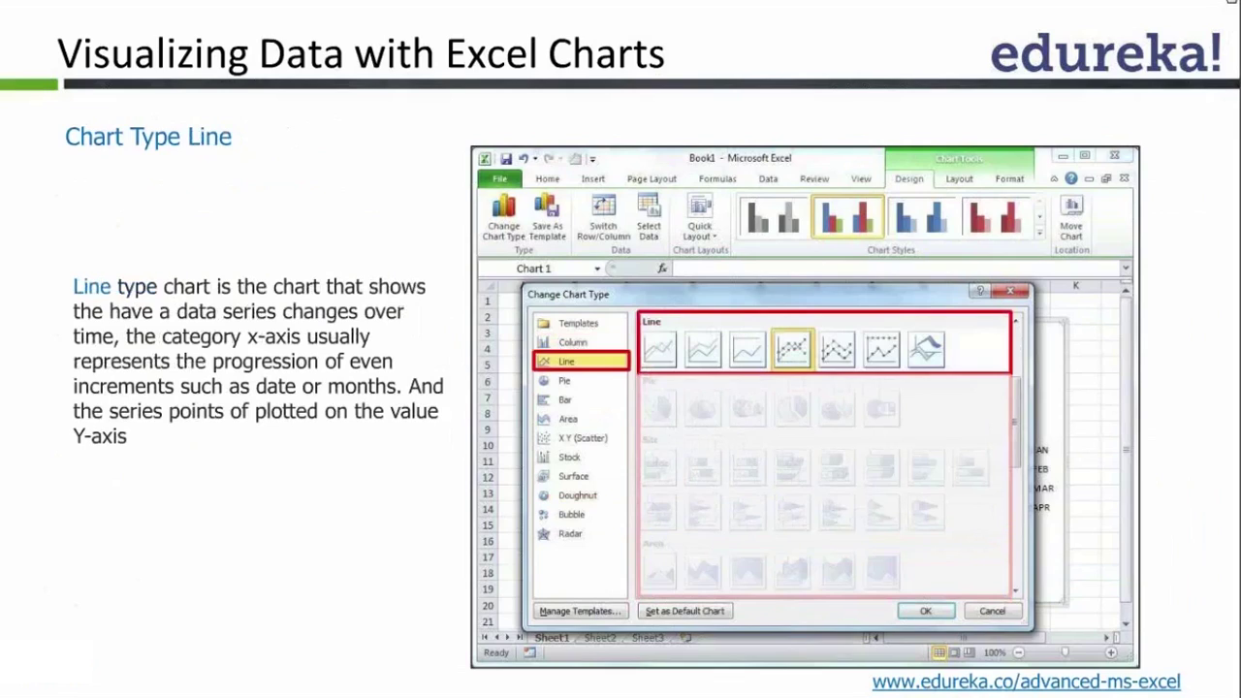
key("Right")
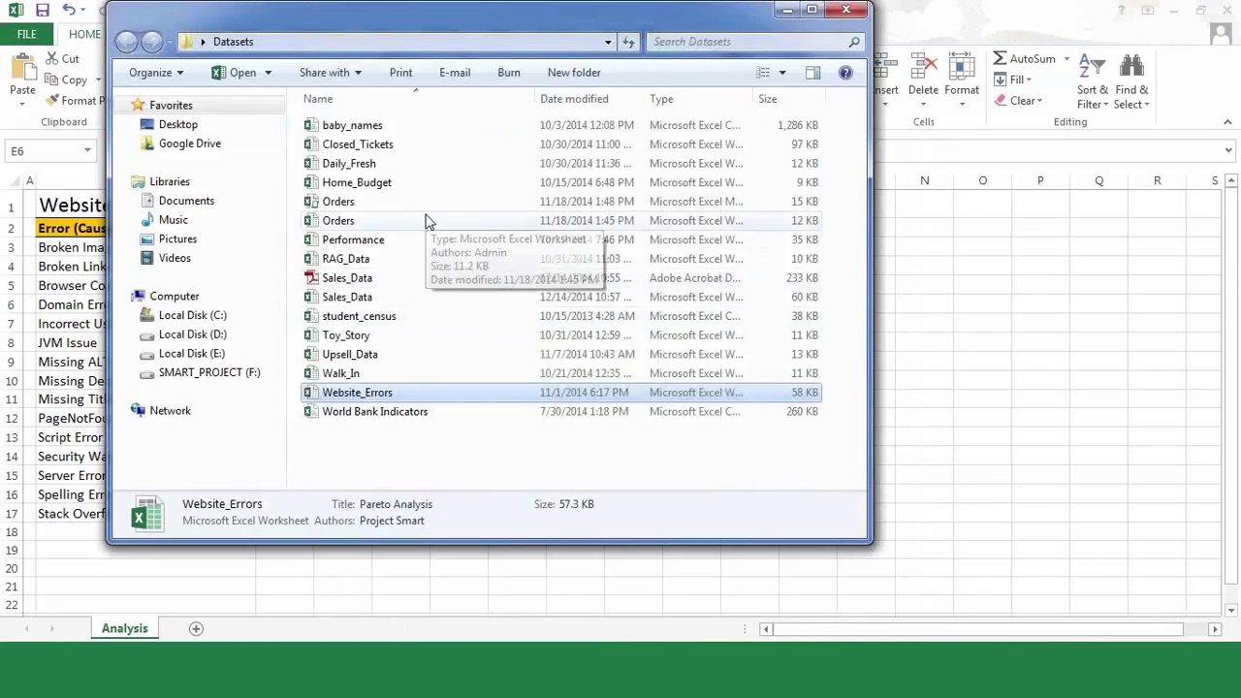
Step: Select and open Sales_Data.xlsx from the Datasets folder
left_click(376, 298)
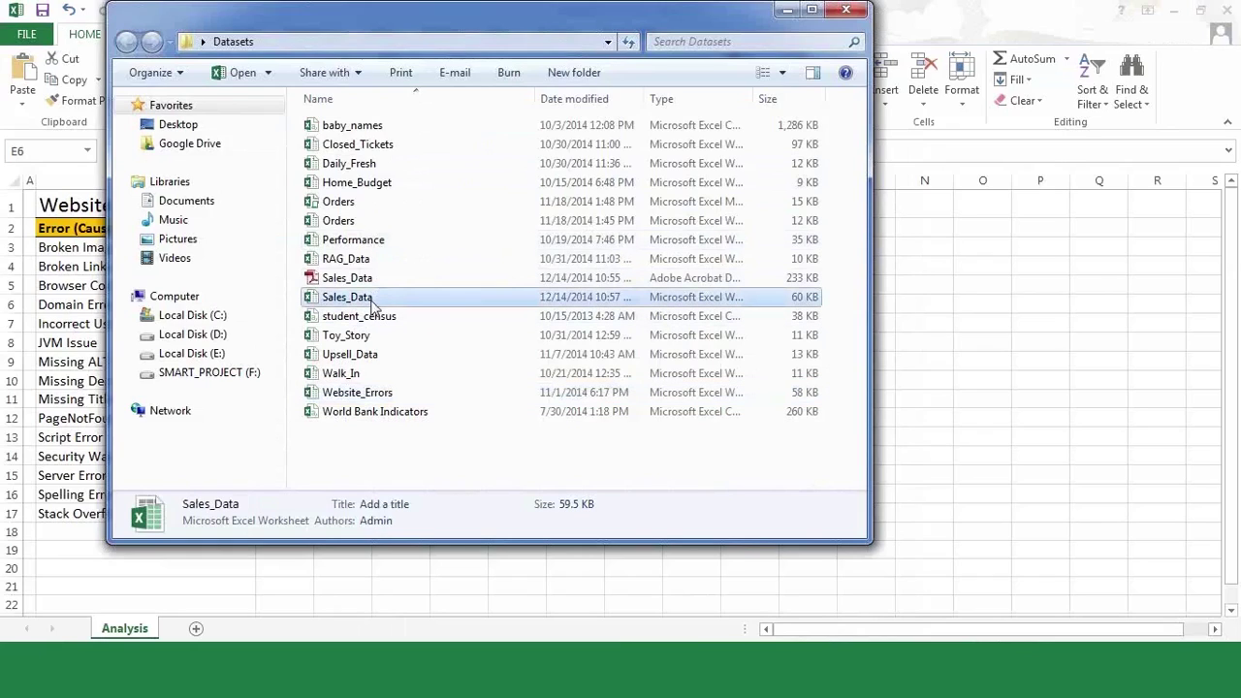
double_click(375, 298)
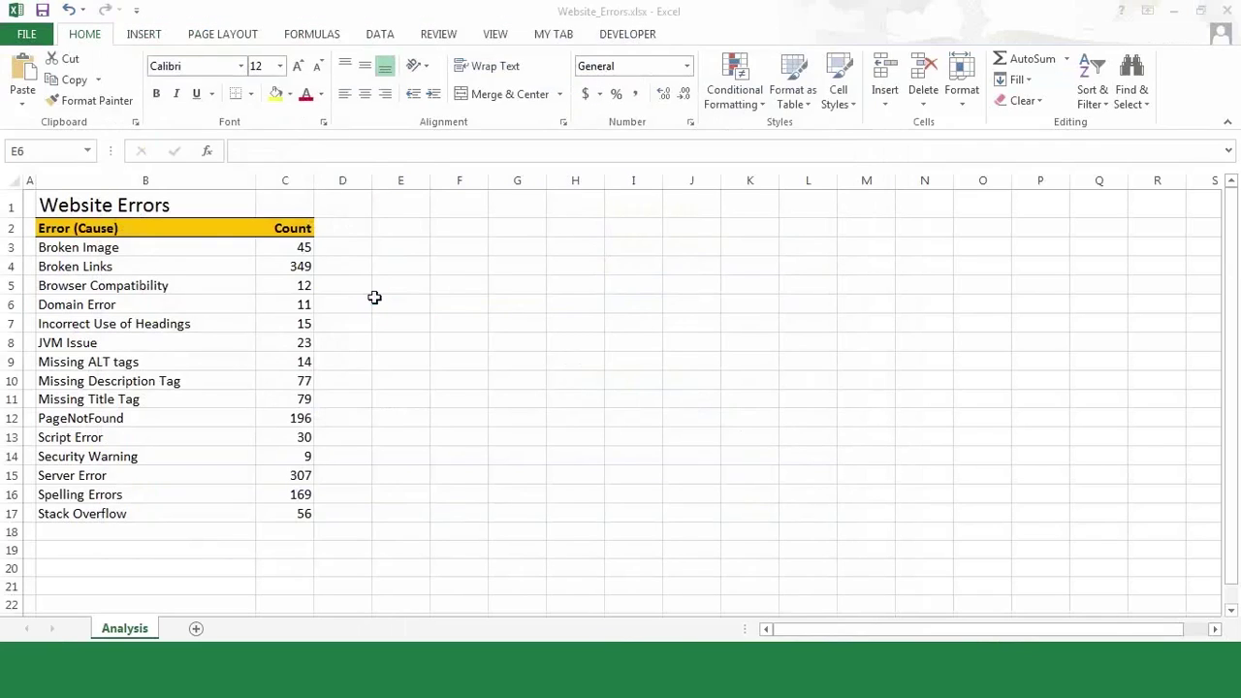
Step: Look over the Sheet3 and Sheet2 pivot tables, then switch to the Data sheet
left_click(241, 631)
left_click(168, 630)
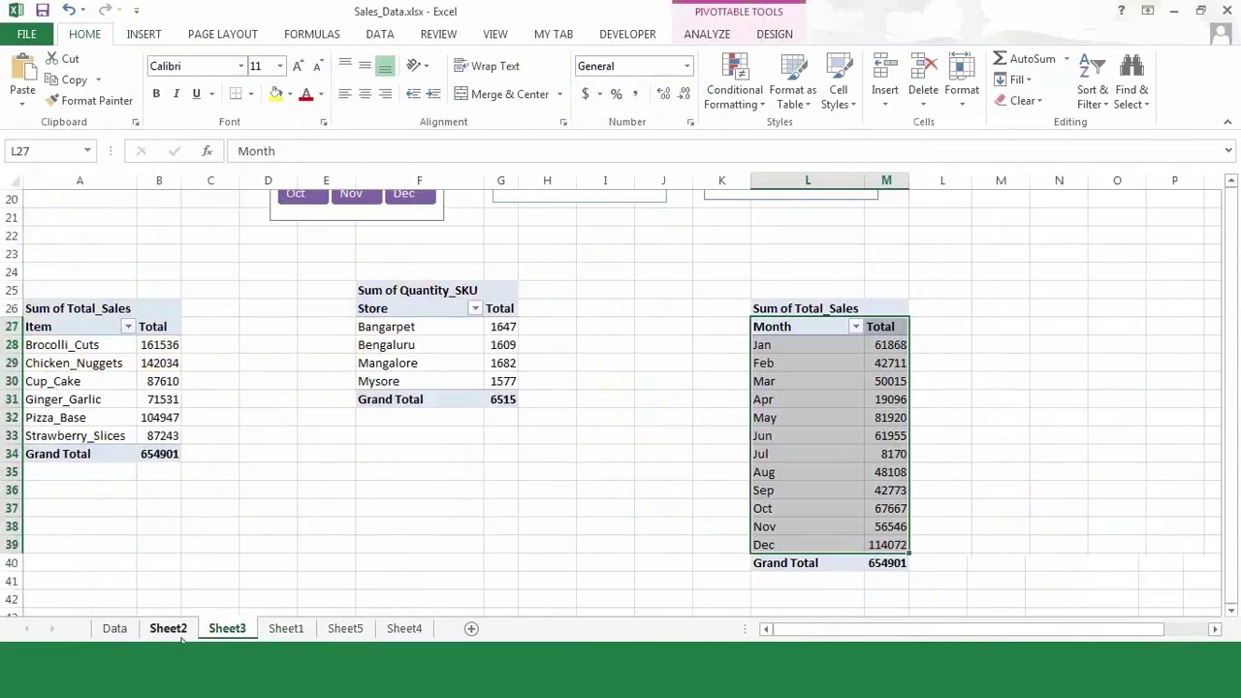
left_click(124, 632)
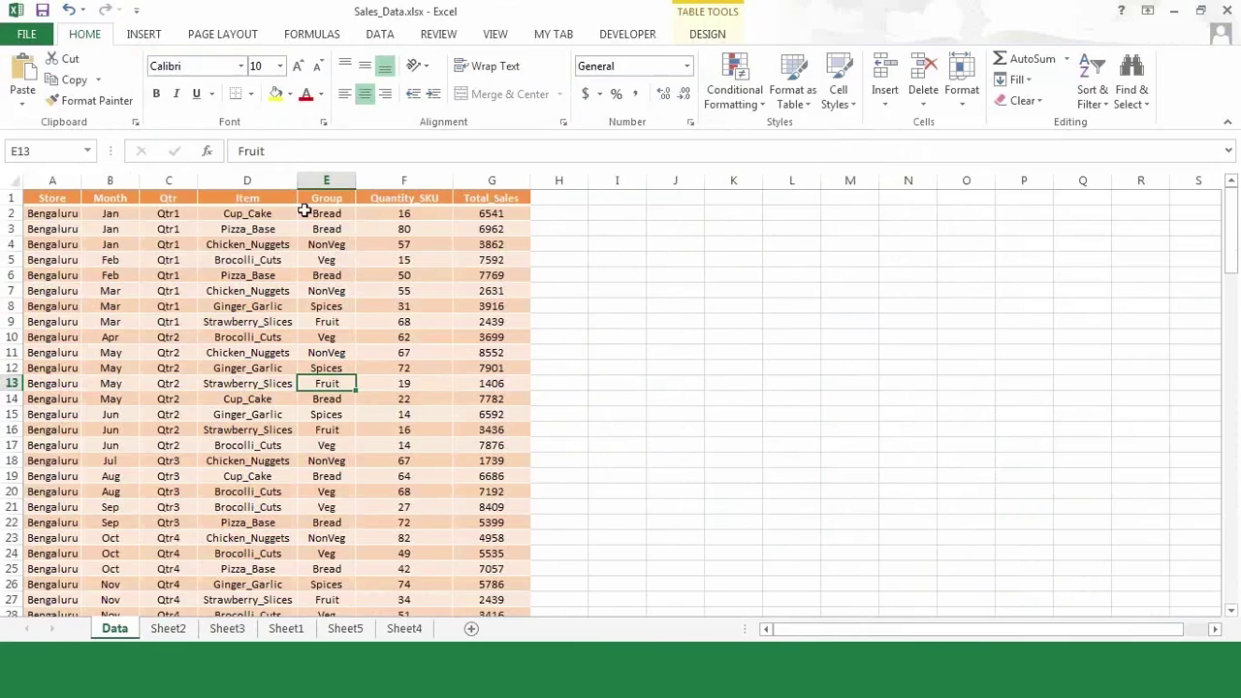
left_click(251, 198)
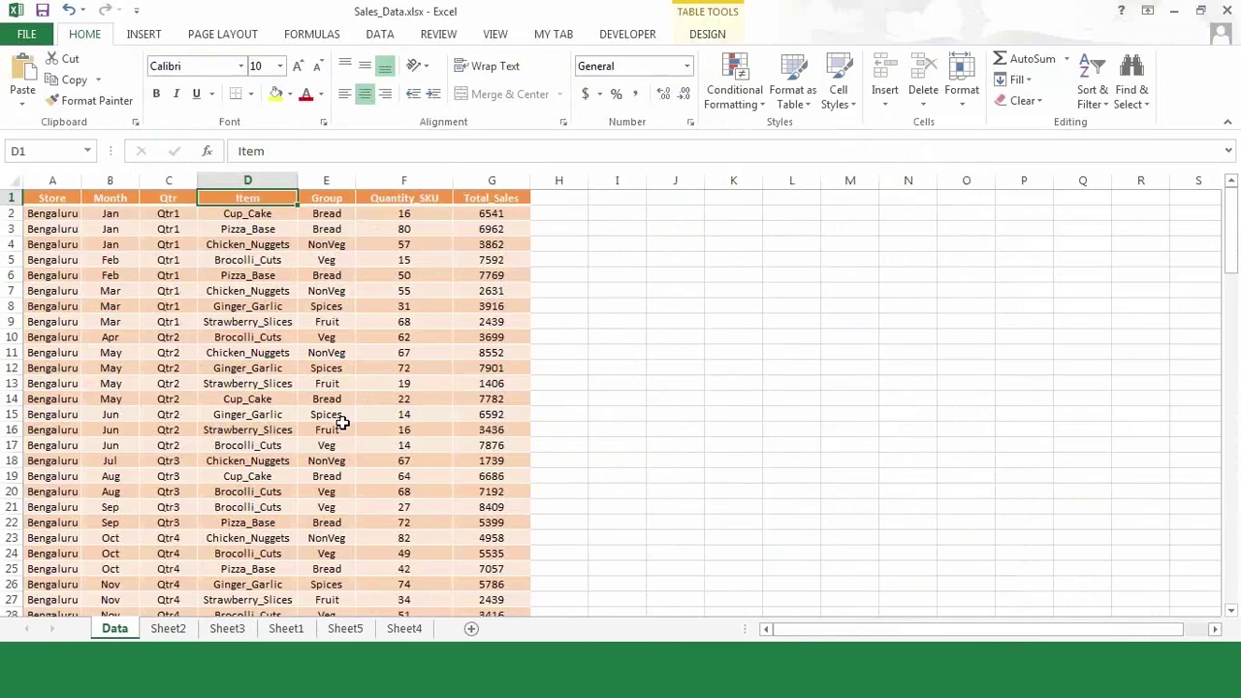
Step: Select the sales table from the Store header across to G1 and down to its end
left_click(58, 198)
key("shift+Right")
key("shift+Right")
key("shift+Right")
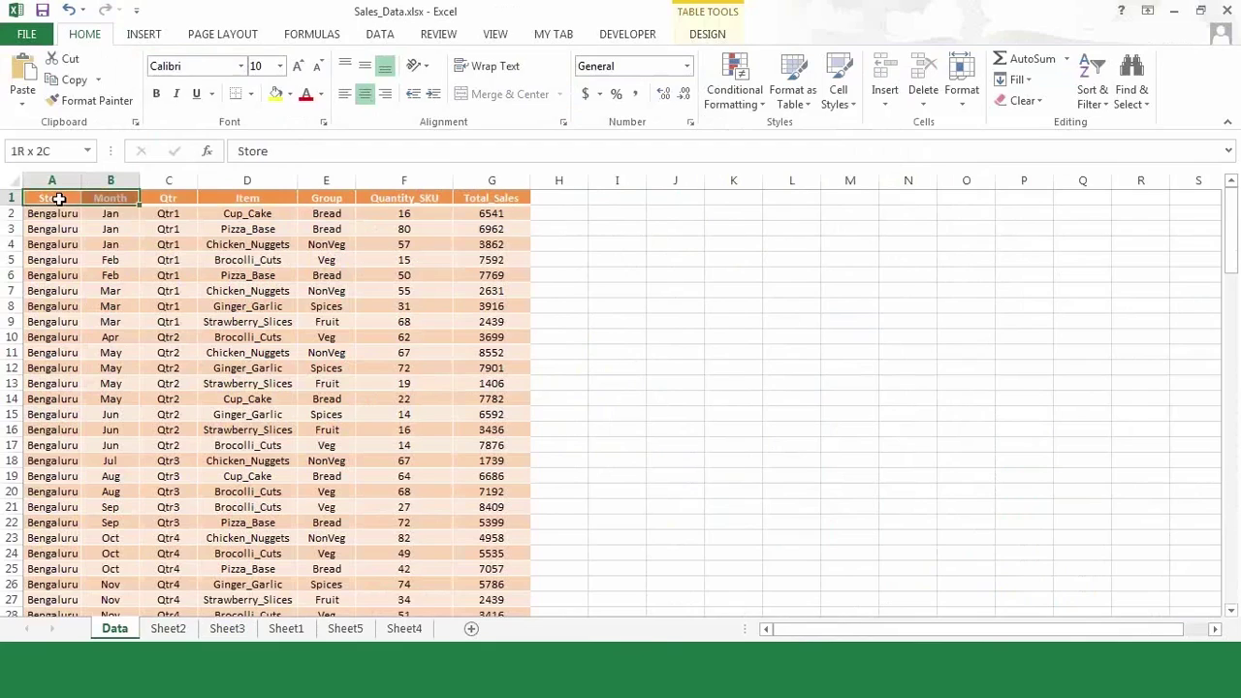
key("shift+Right")
key("shift+Right")
key("shift+Right")
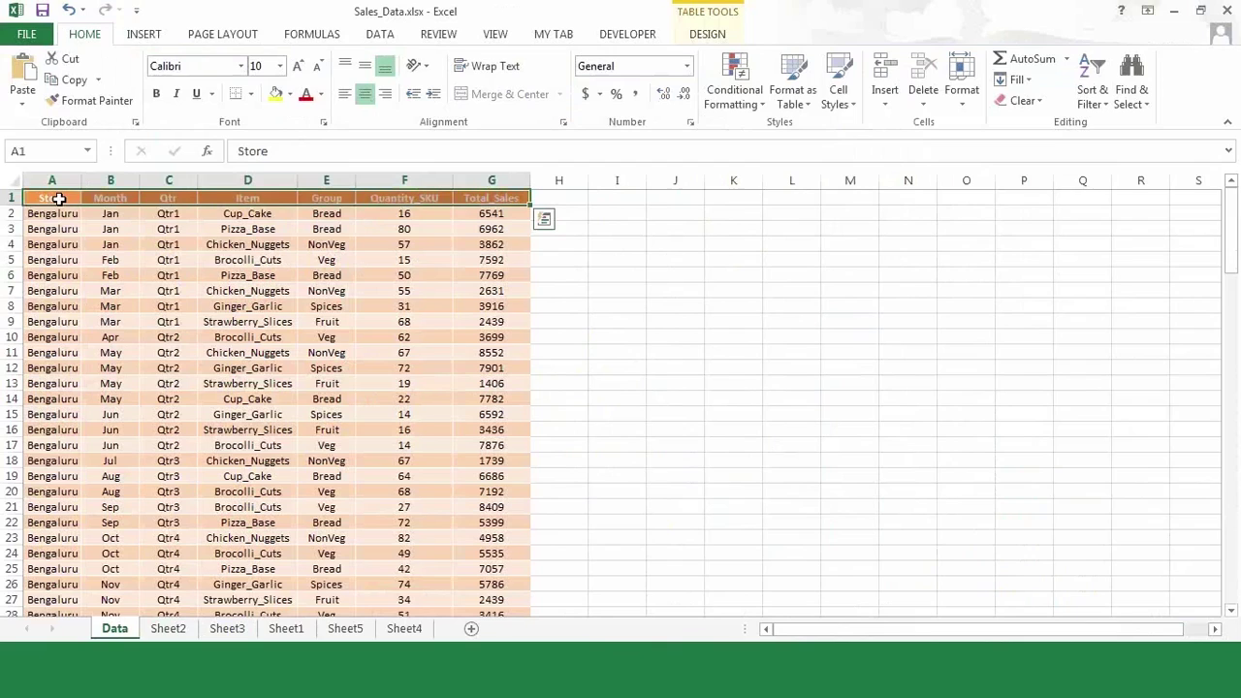
key("ctrl+shift+Down")
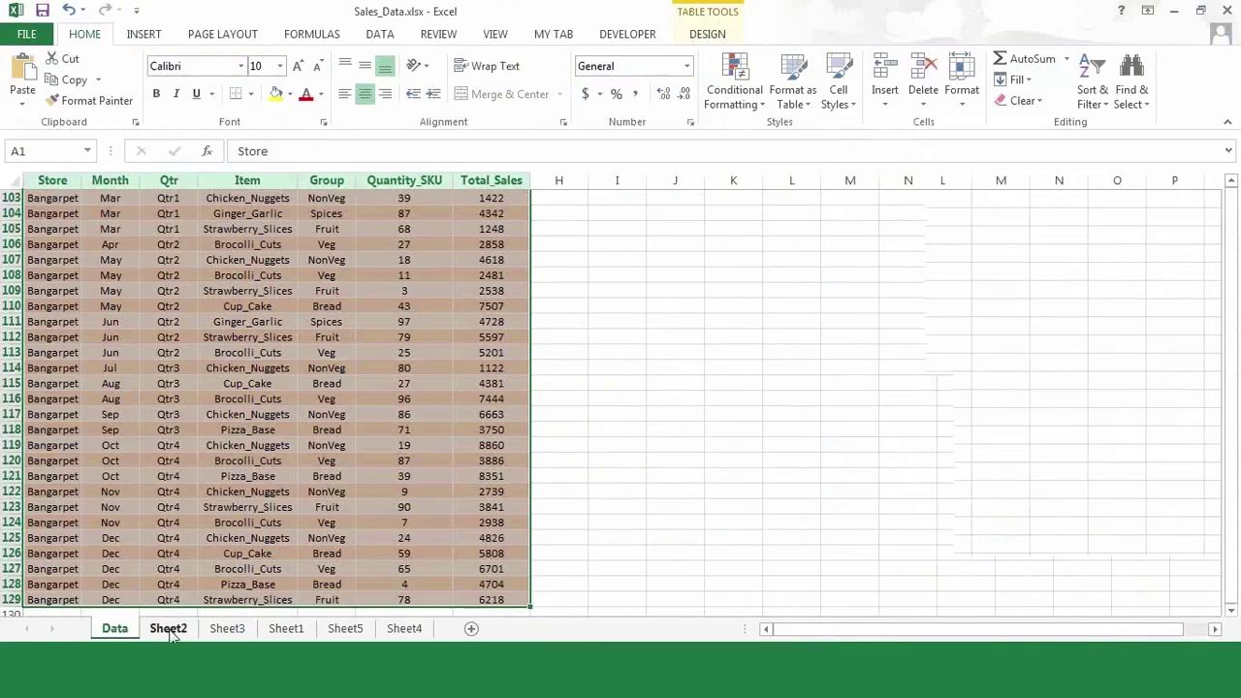
Step: Select Sheet2's Item, Sum of Total_Sales and Sum of Quantity_SKU columns, A4:C10
left_click(170, 631)
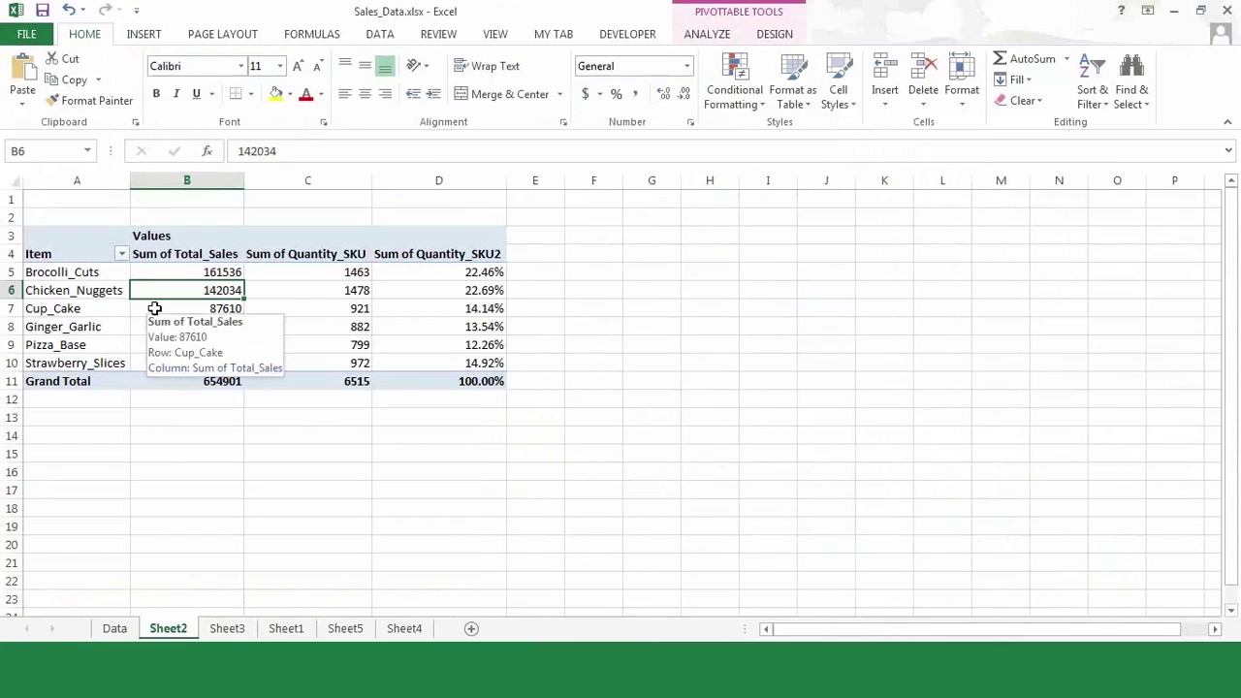
left_click(61, 255)
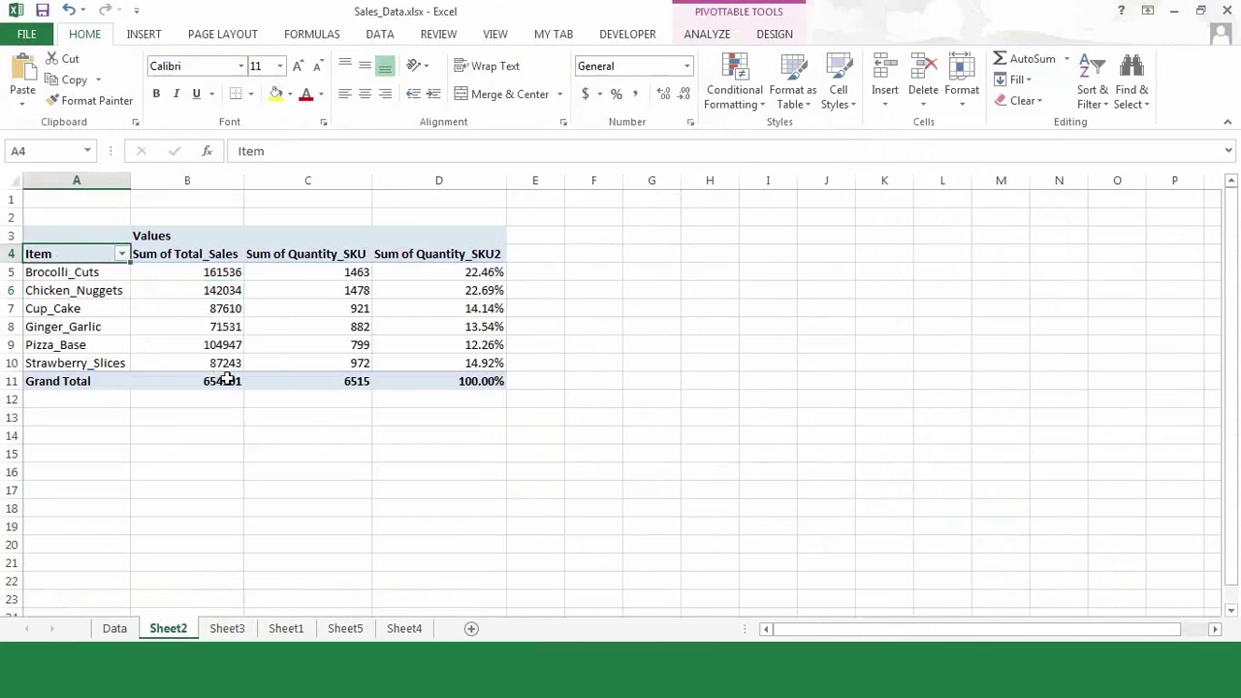
left_click(227, 361, "shift")
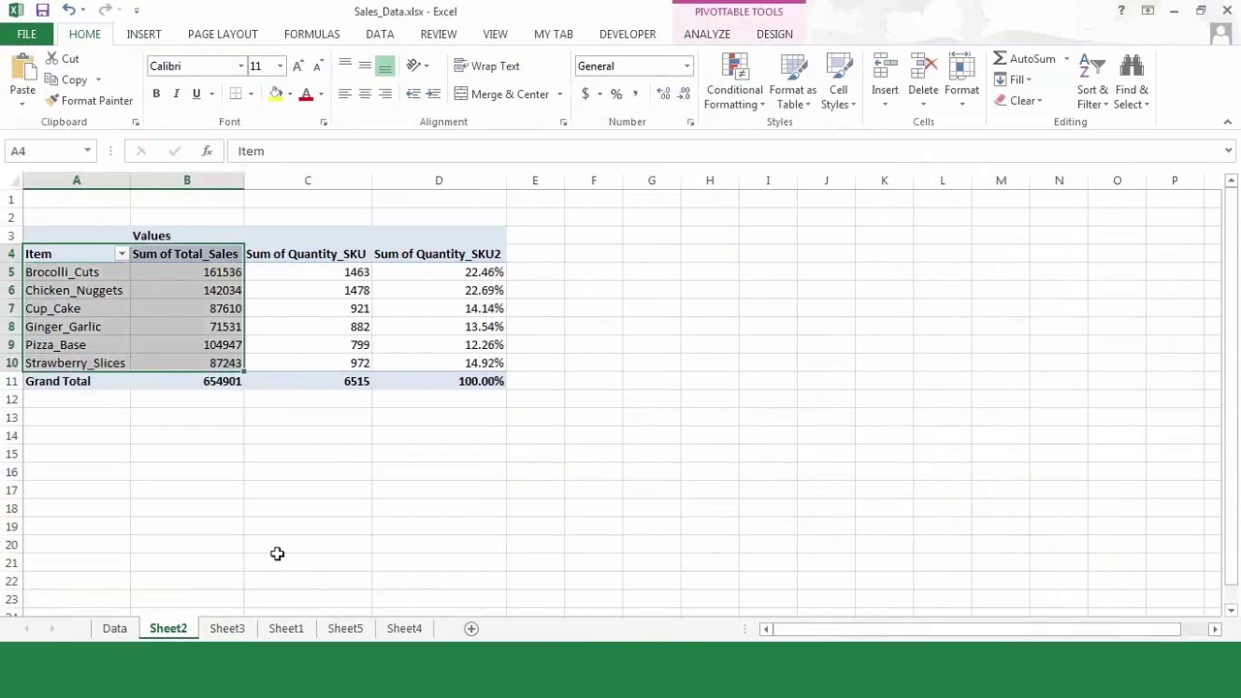
key("shift+Right")
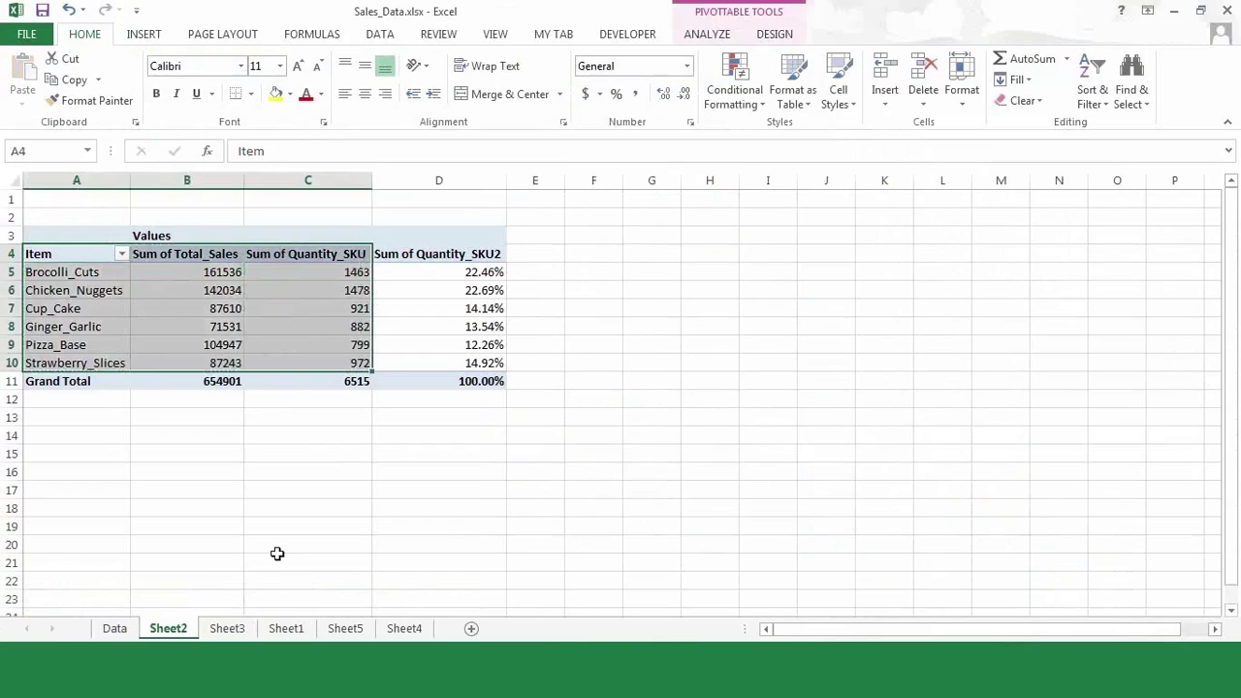
Step: Copy the selected pivot data and add a new blank Sheet6
key("ctrl+c")
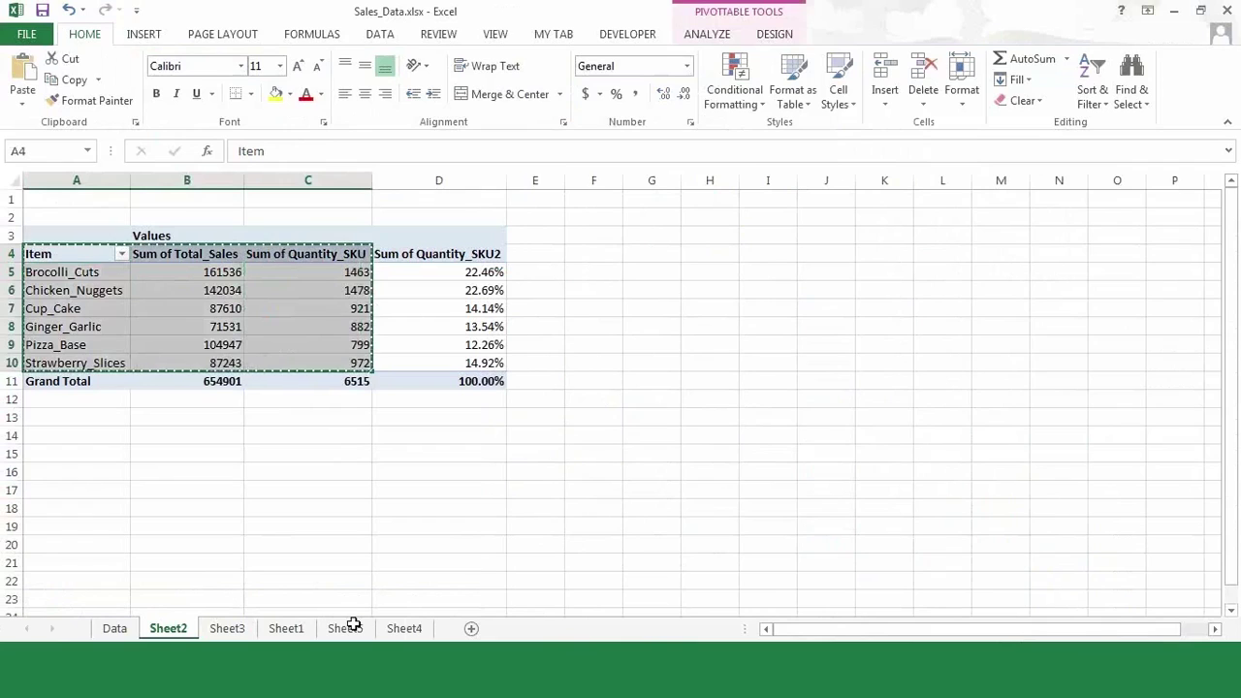
left_click(405, 630)
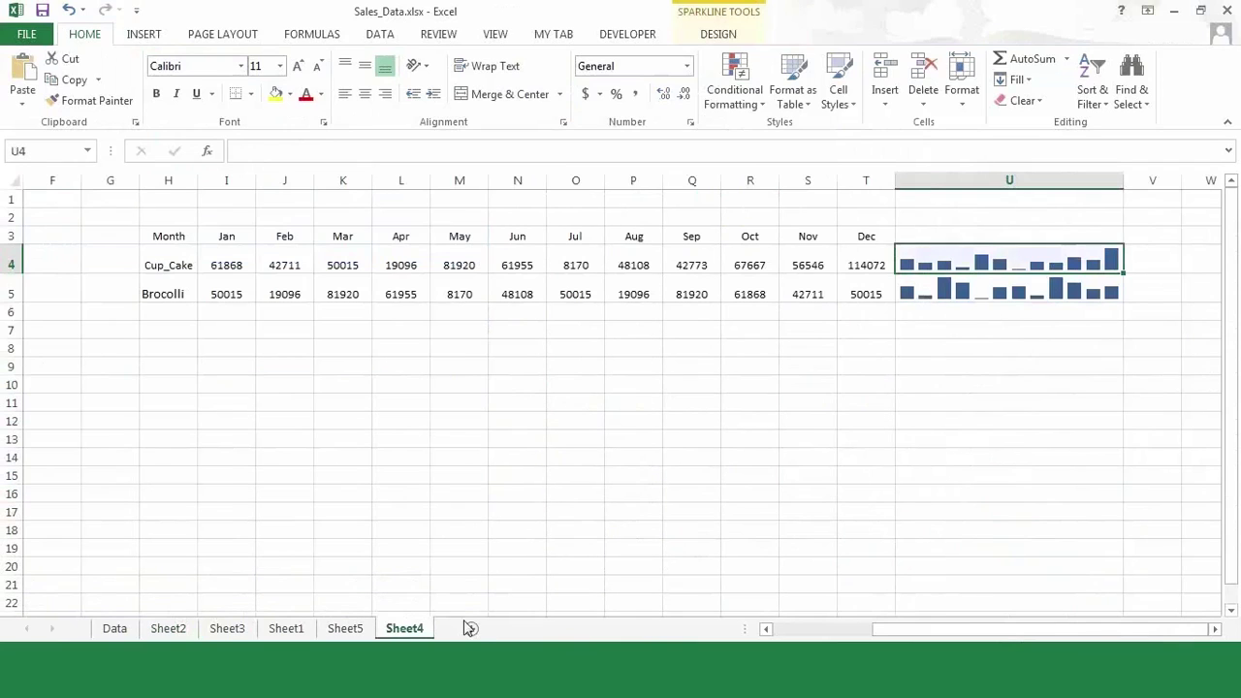
left_click(471, 630)
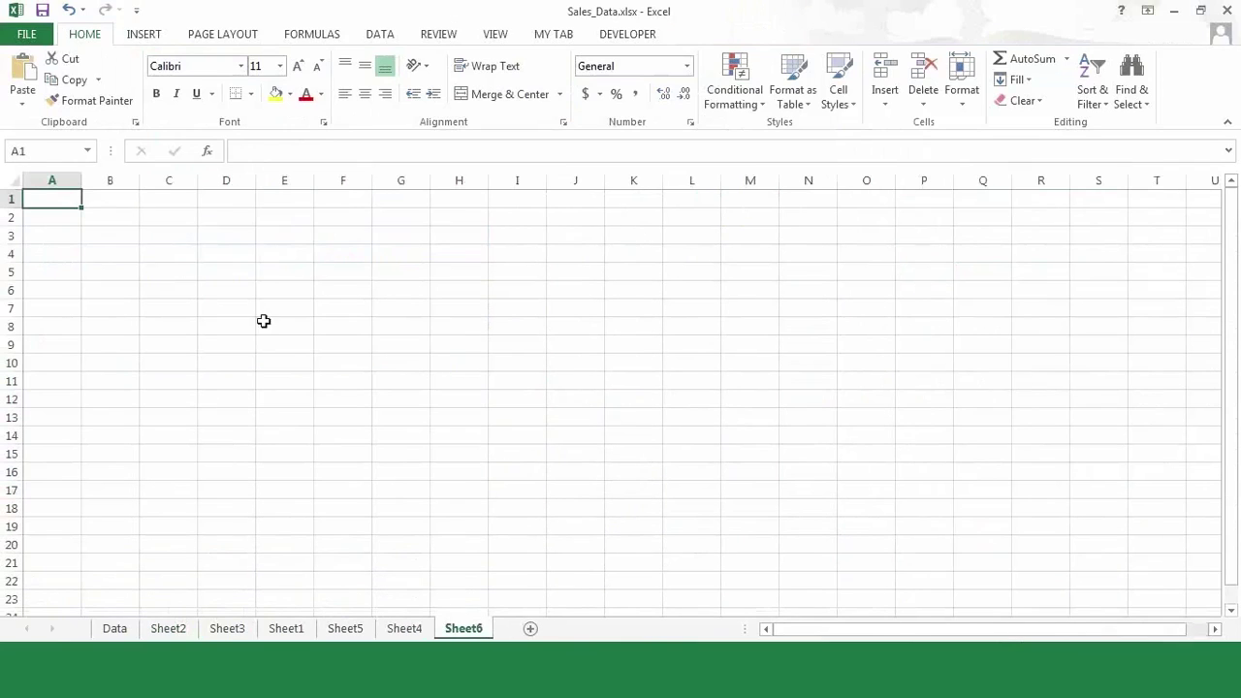
Step: Paste the copied data into C3 as values and number formats
left_click(169, 229)
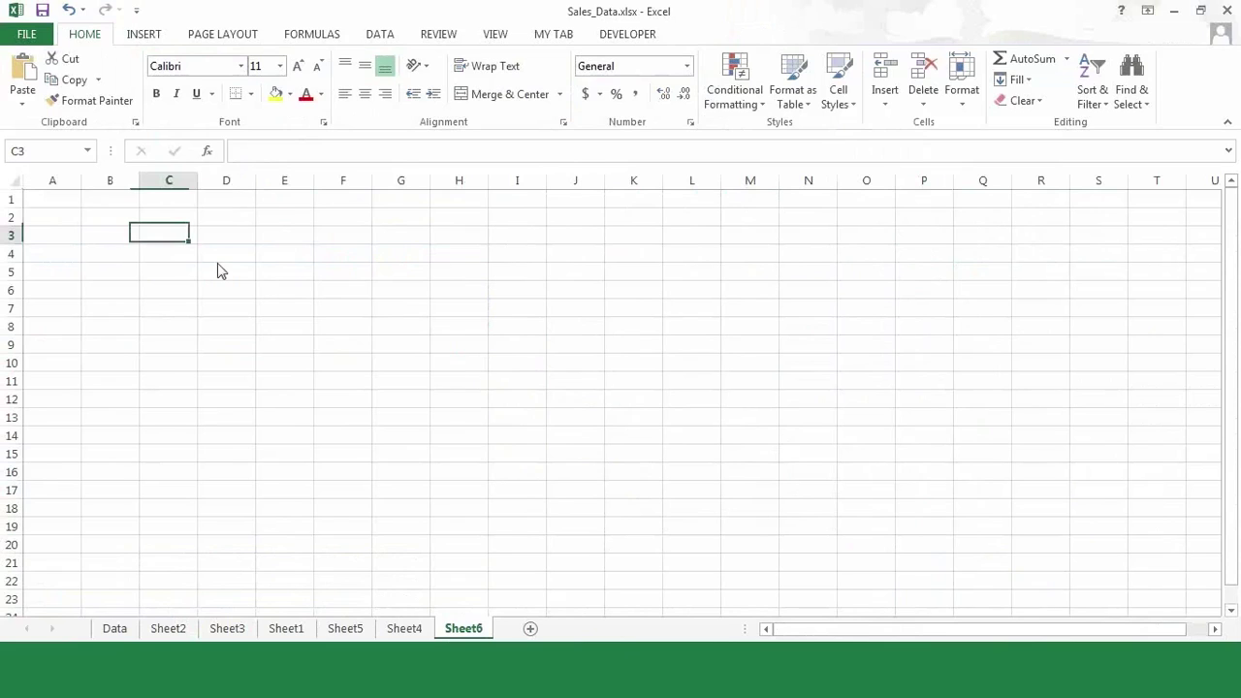
right_click(171, 231)
left_click(241, 333)
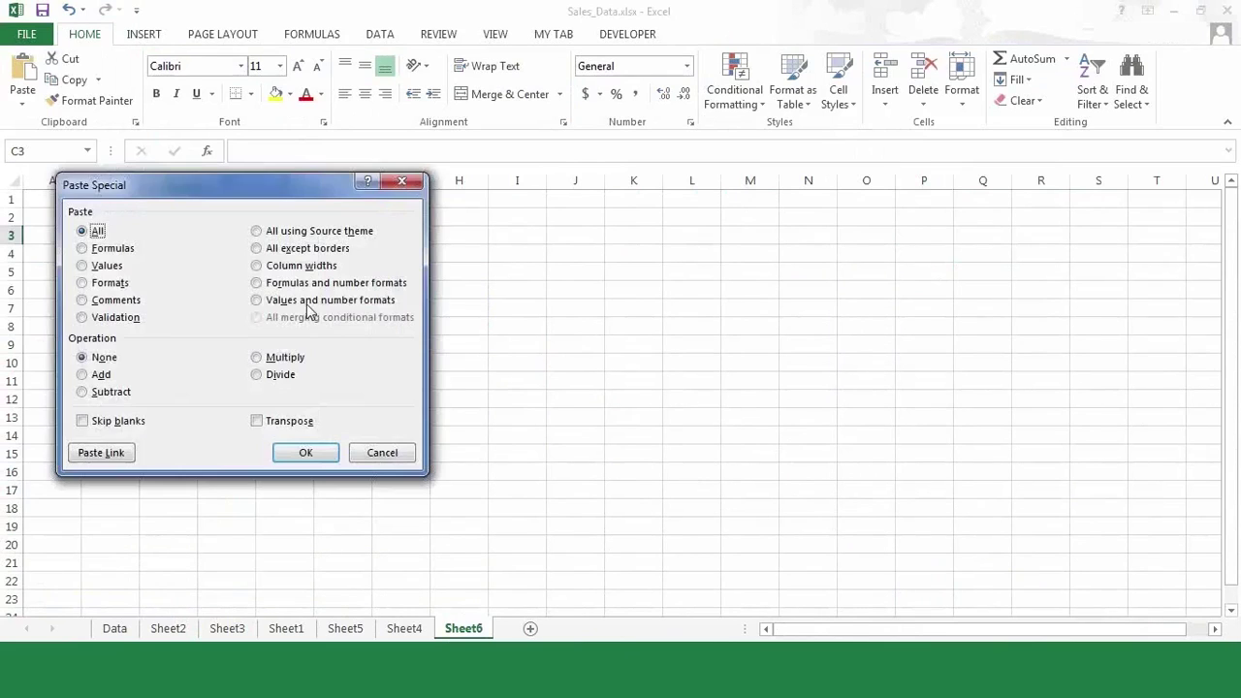
left_click(318, 300)
left_click(306, 454)
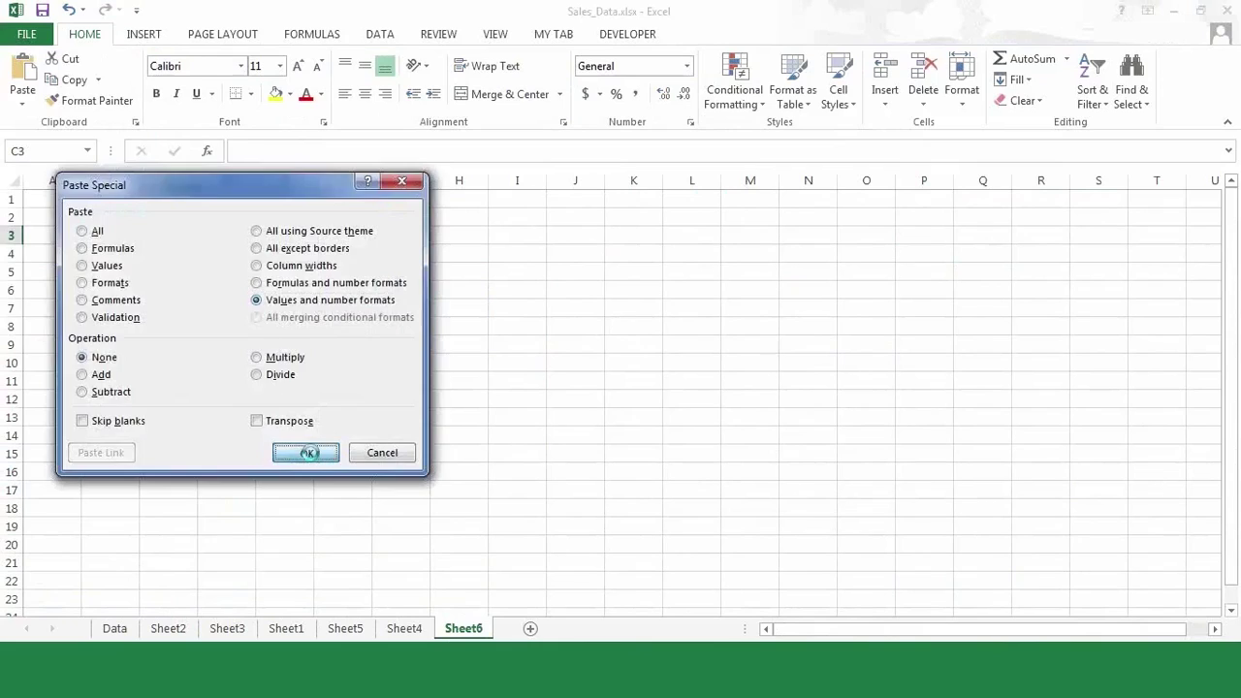
Step: Widen columns C and D to fit the item names and Total_Sales values
left_click(402, 301)
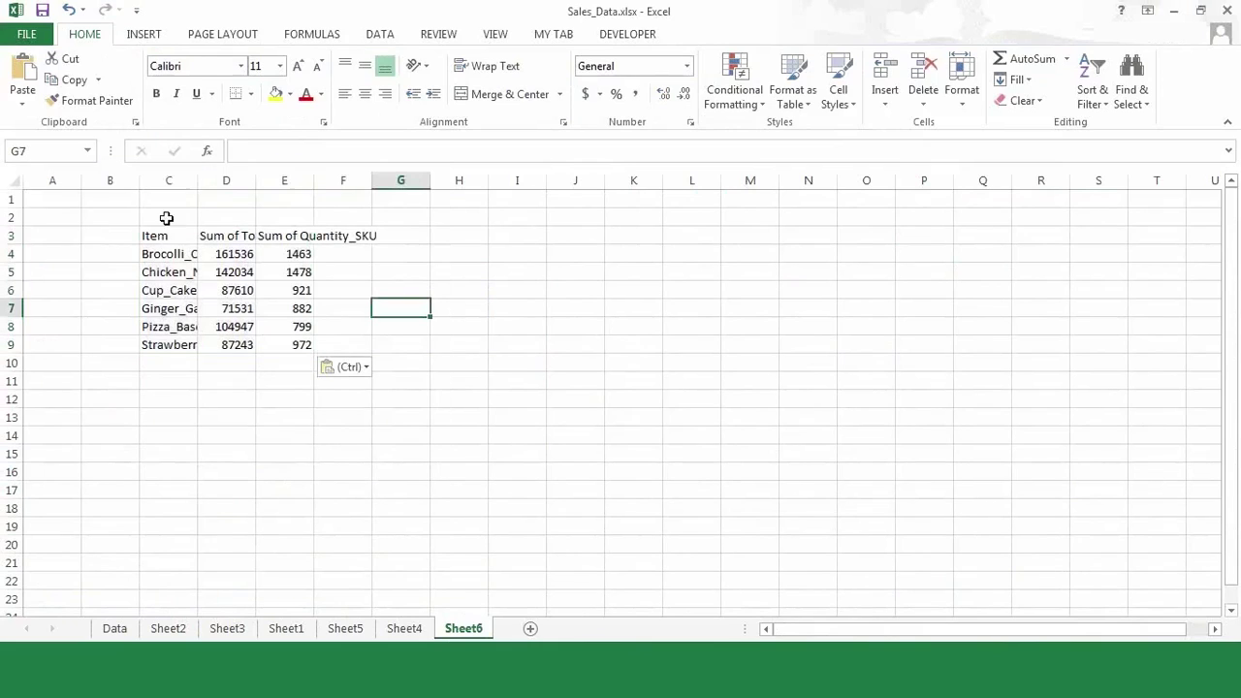
left_click_drag(198, 181, 273, 181)
left_click_drag(381, 177, 527, 182)
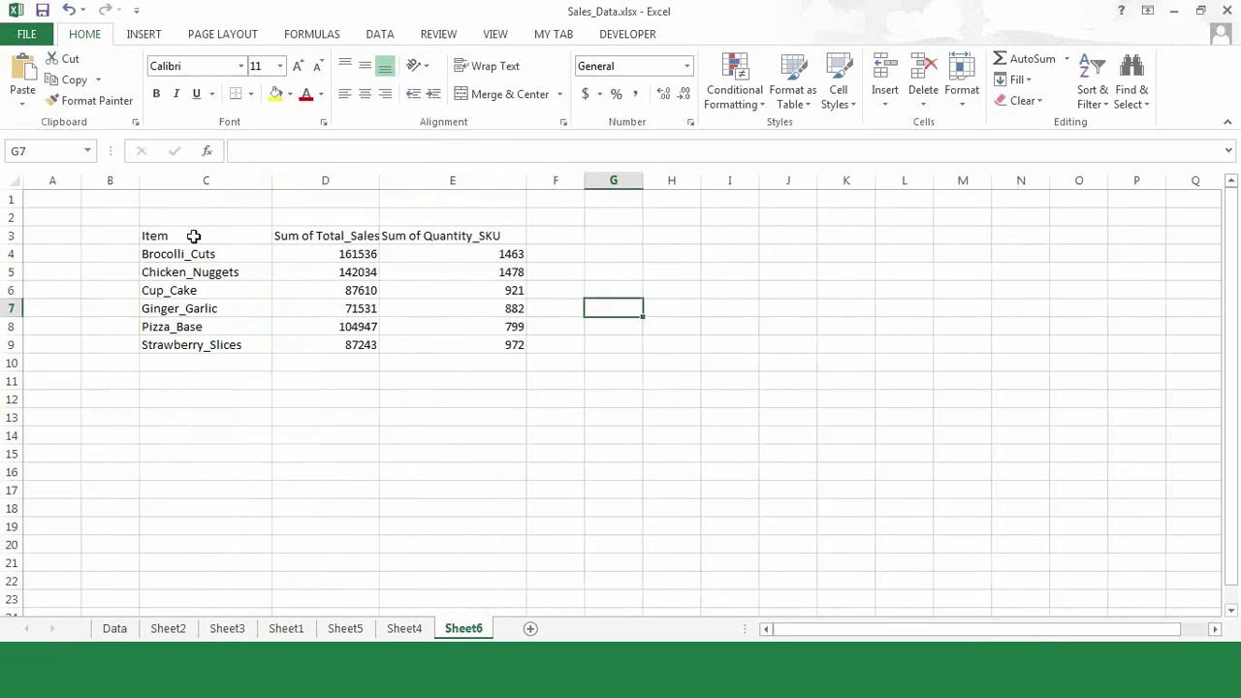
Step: Rename headers D3 and E3 to Total_Sales and Quantity_SKU by removing 'Sum of '
left_click(194, 237)
left_click_drag(194, 237, 313, 345)
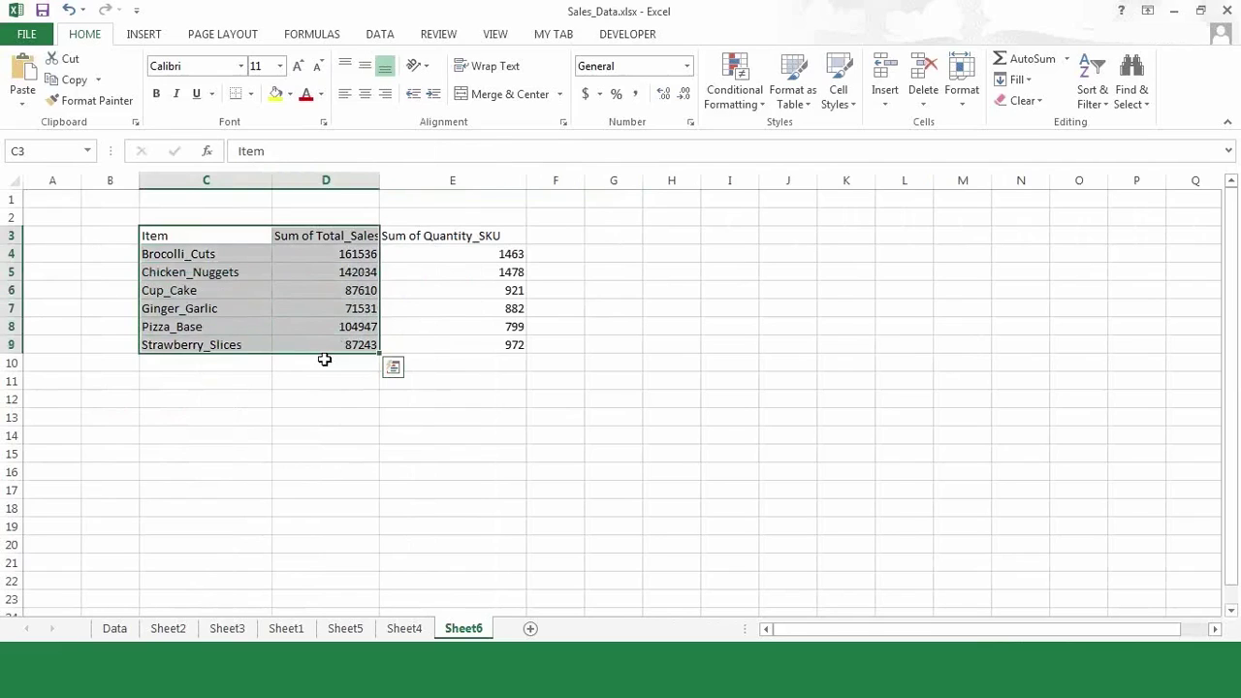
left_click(336, 398)
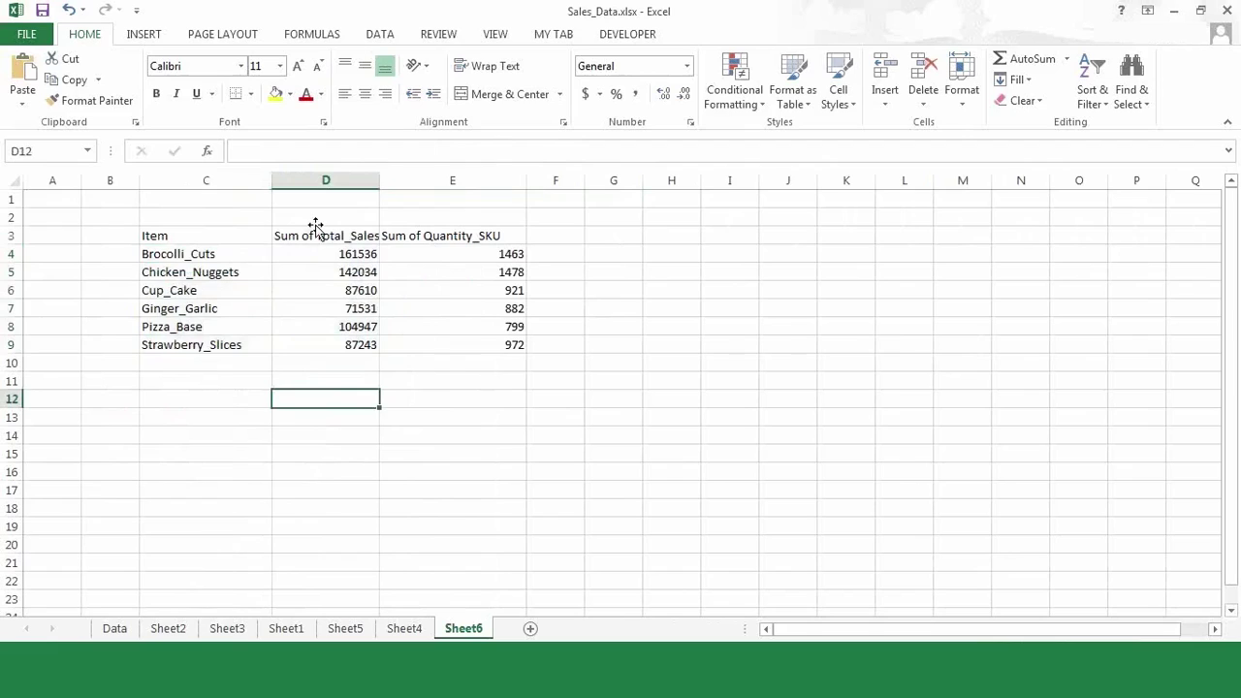
left_click(317, 220)
double_click(317, 237)
key("BackSpace")
key("BackSpace")
key("BackSpace")
key("BackSpace")
key("BackSpace")
key("BackSpace")
key("BackSpace")
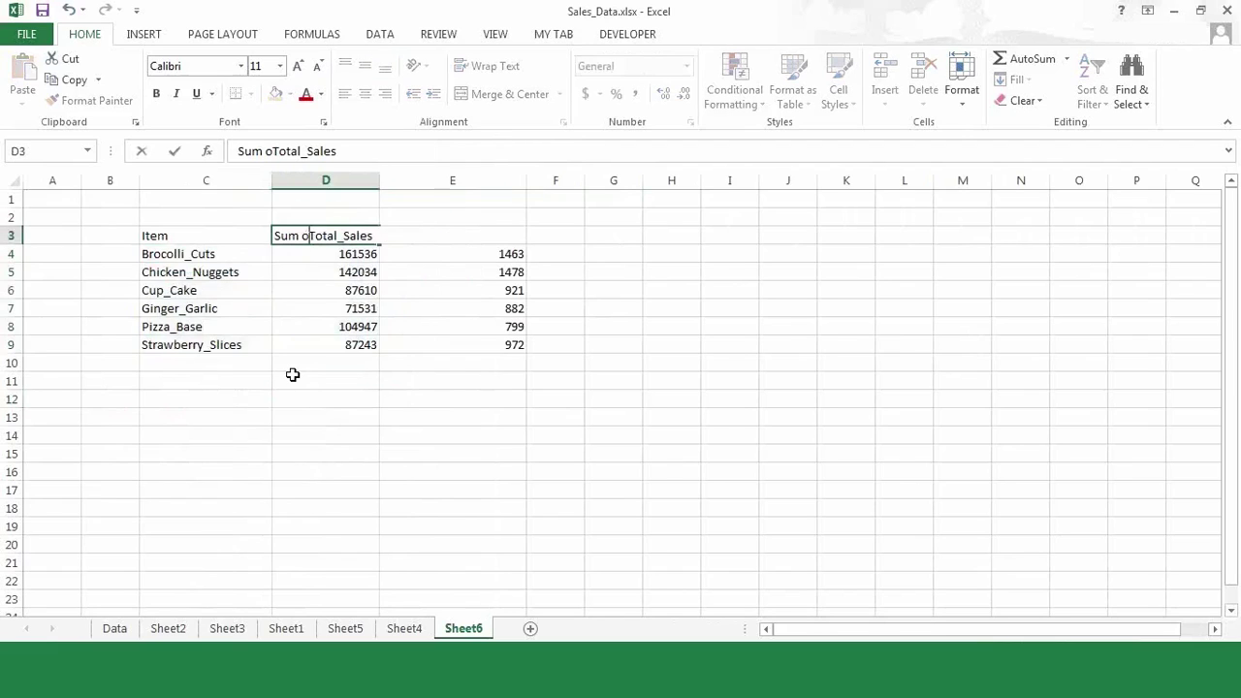
key("Tab")
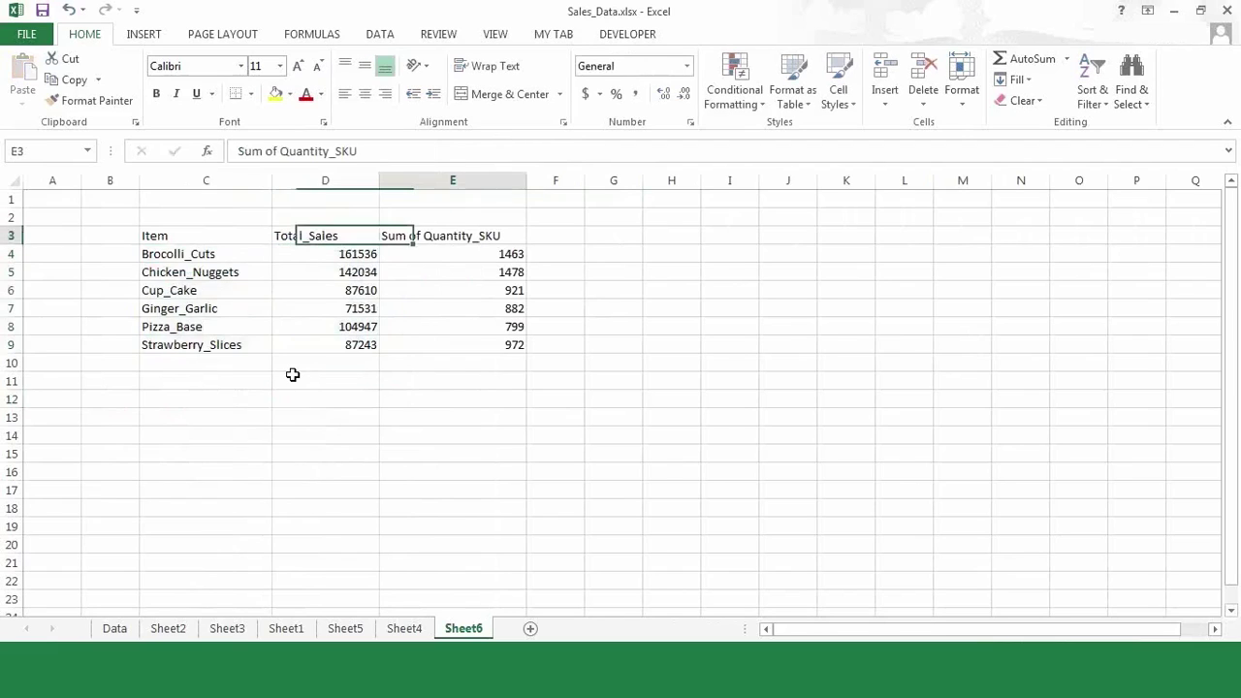
key("F2")
key("Left")
key("Left")
key("Left")
key("Left")
key("Left")
key("Left")
key("Left")
key("Left")
key("Left")
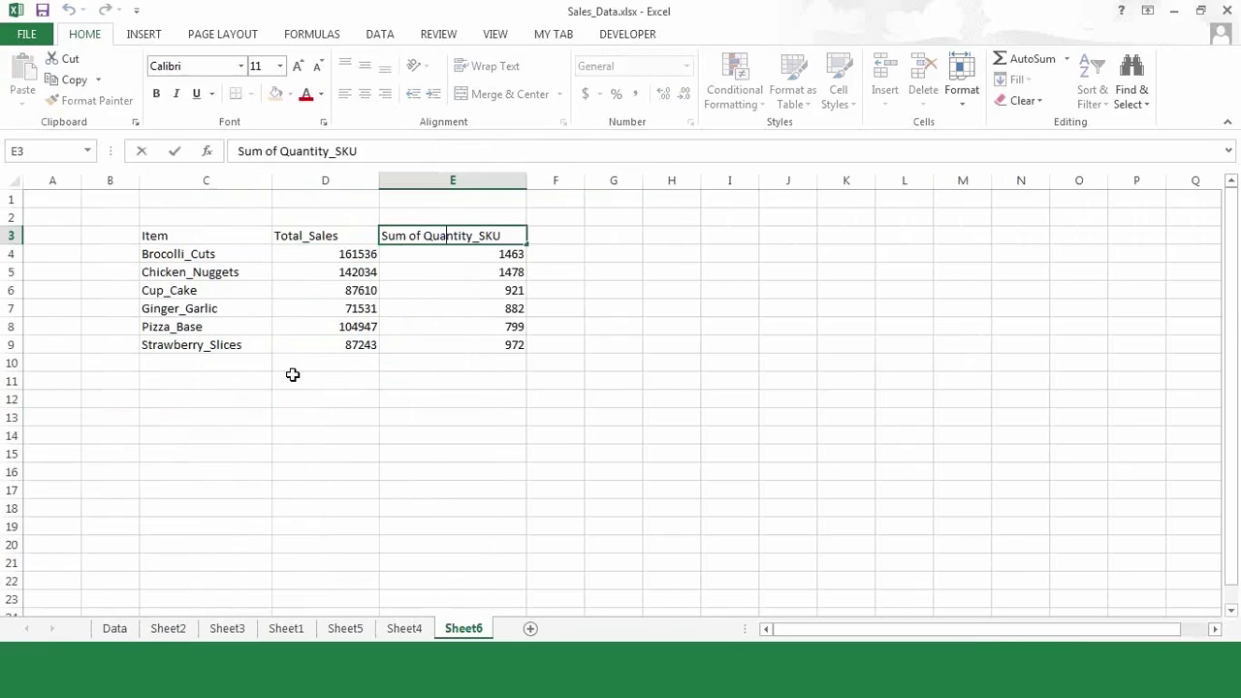
key("BackSpace")
key("BackSpace")
key("BackSpace")
key("BackSpace")
key("BackSpace")
key("BackSpace")
key("BackSpace")
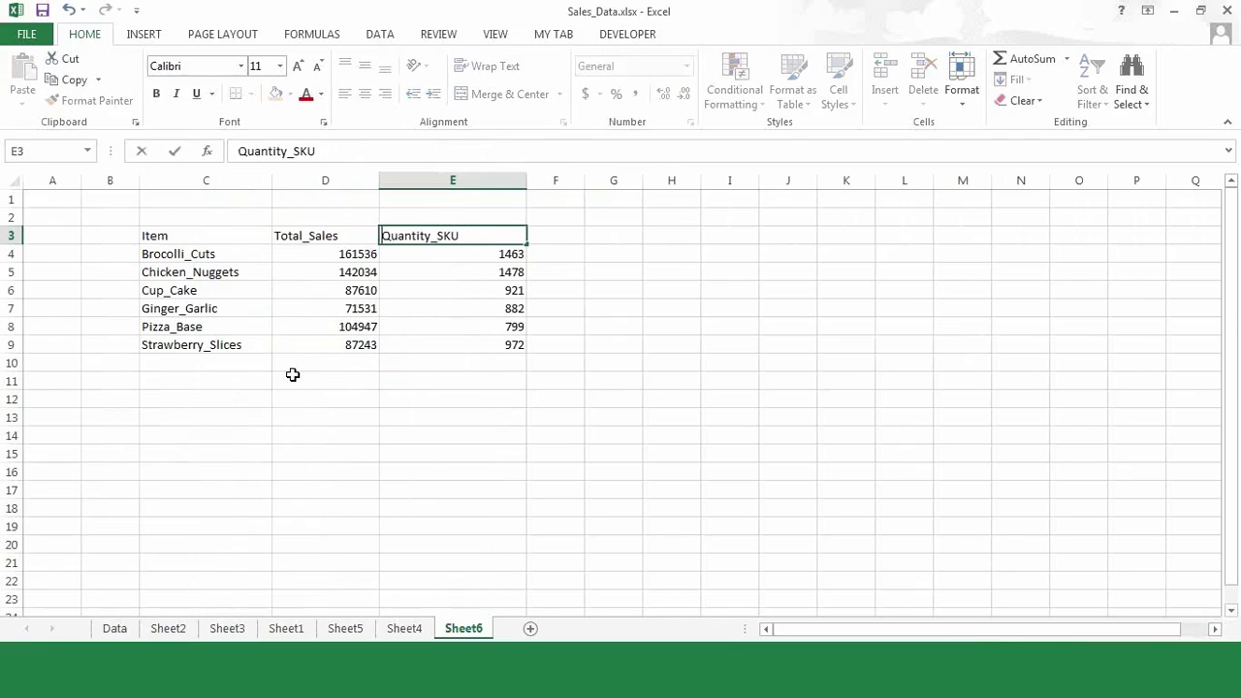
key("Return")
Step: Centre the C3:E9 table and apply All Borders to every cell
left_click_drag(185, 235, 442, 350)
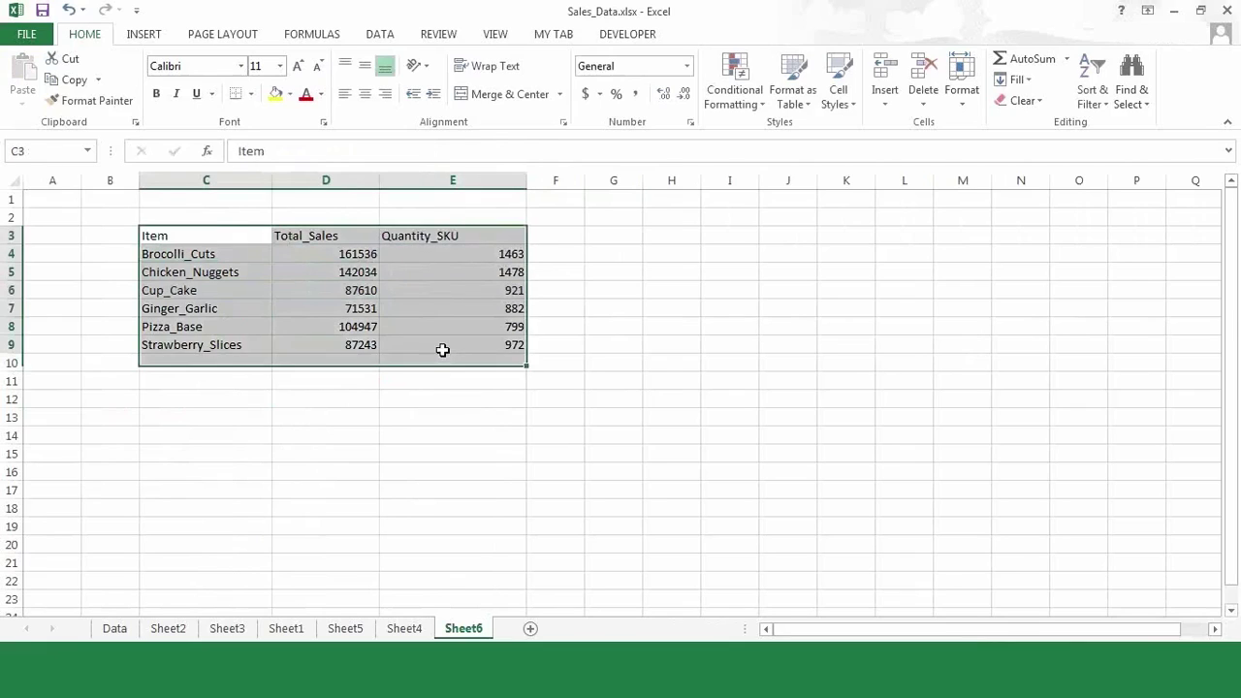
left_click(365, 95)
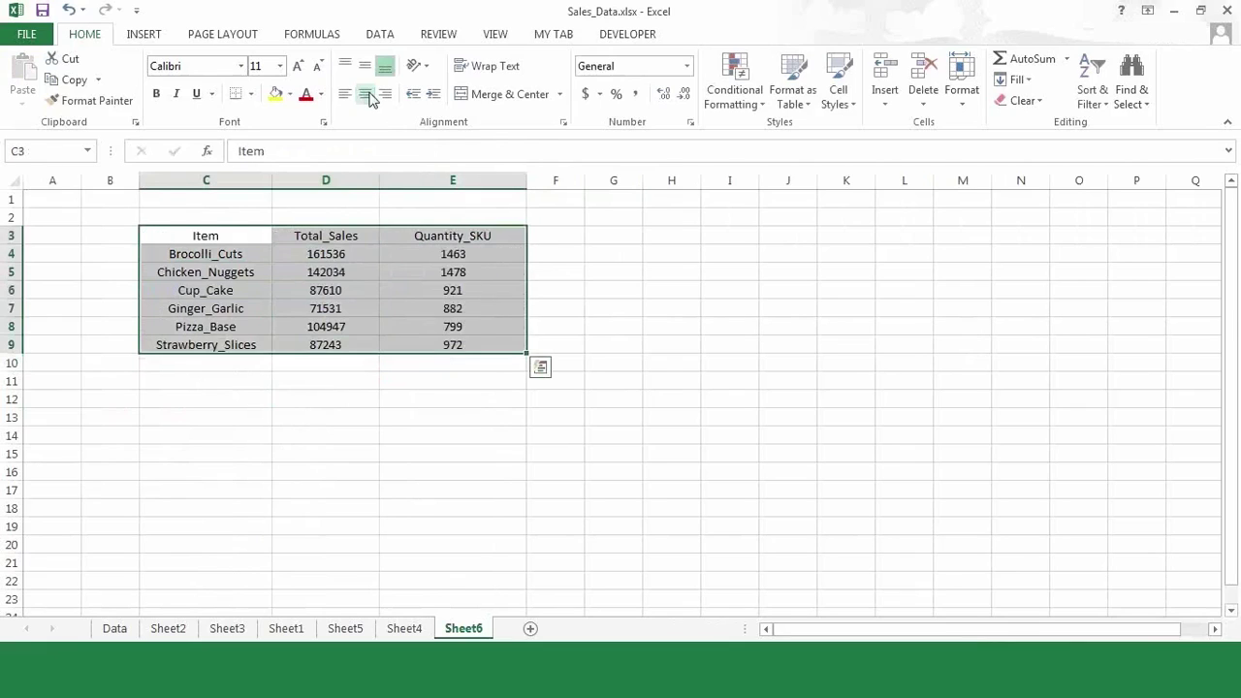
left_click(250, 94)
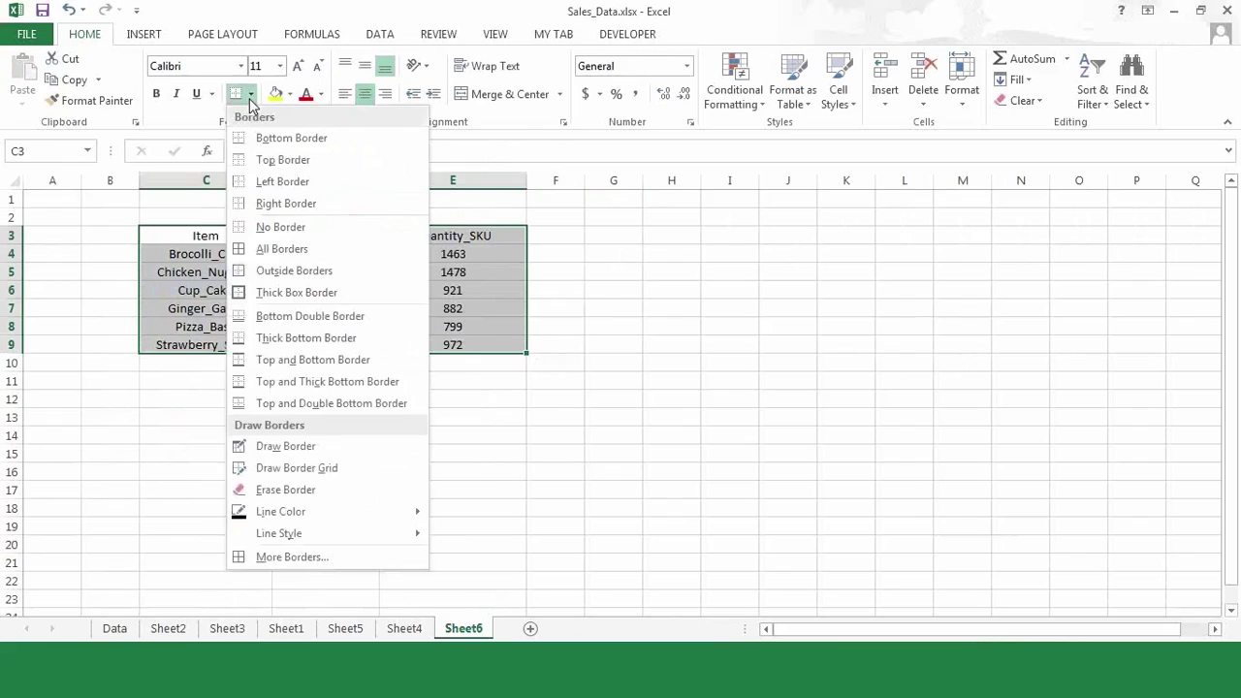
left_click(255, 249)
left_click(358, 438)
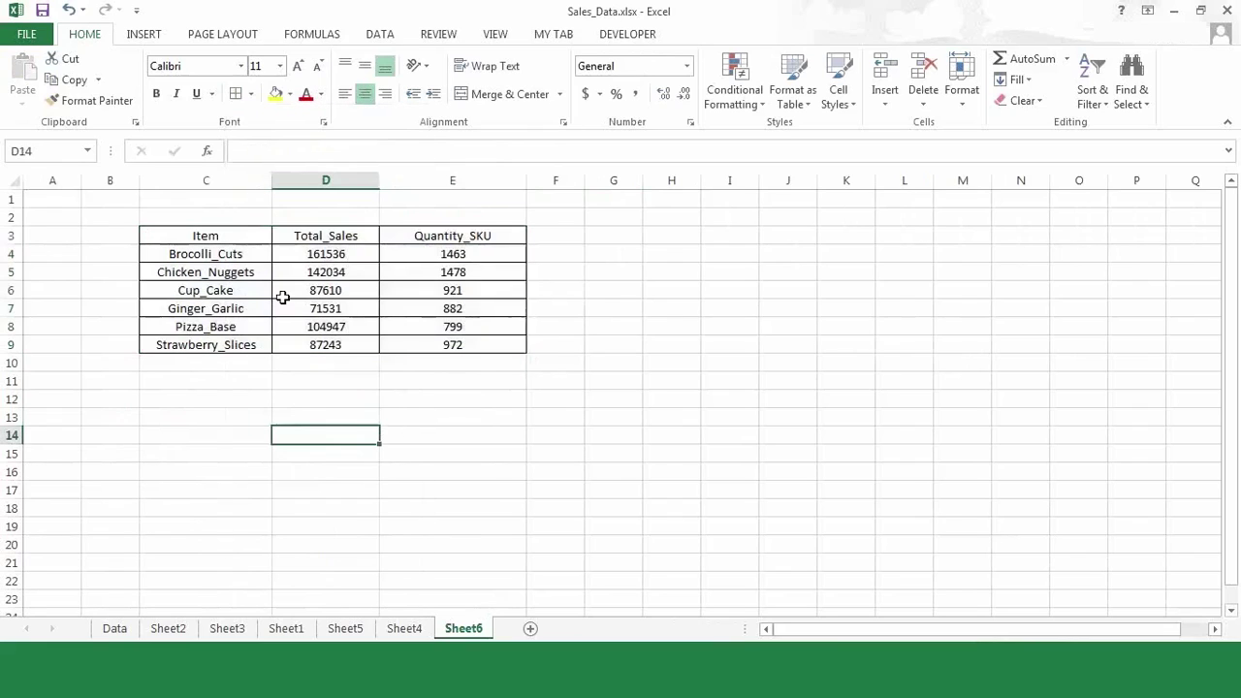
Step: Copy the C3 Item header's formatting onto the D3:E3 headers
left_click(243, 234)
key("ctrl+c")
left_click_drag(337, 235, 432, 237)
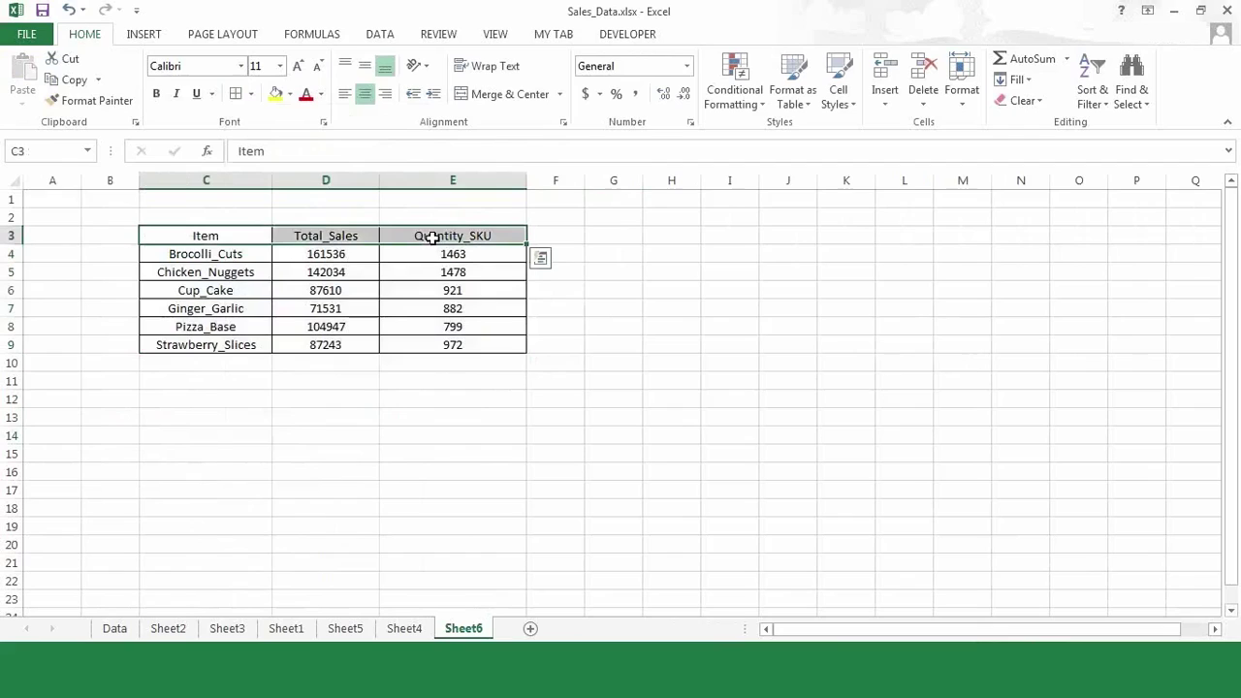
Step: Give the C3:E3 header row a yellow fill, then select the Item and Total_Sales range C3:D9
left_click(276, 94)
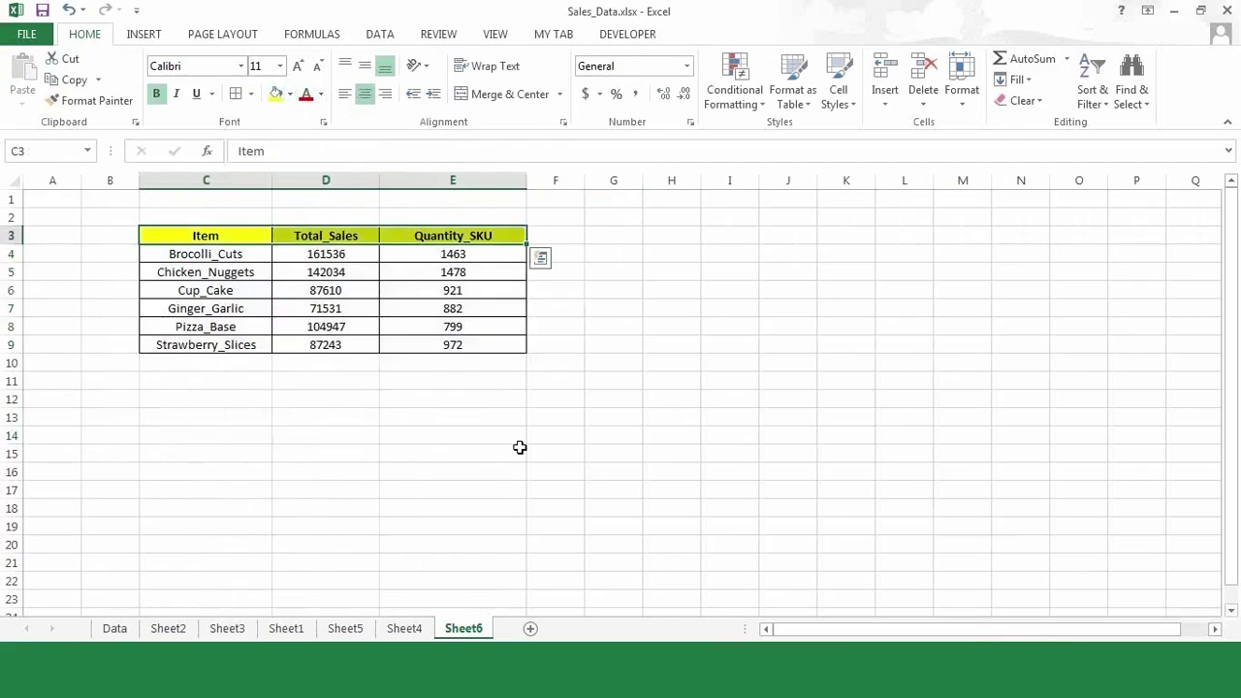
left_click(520, 447)
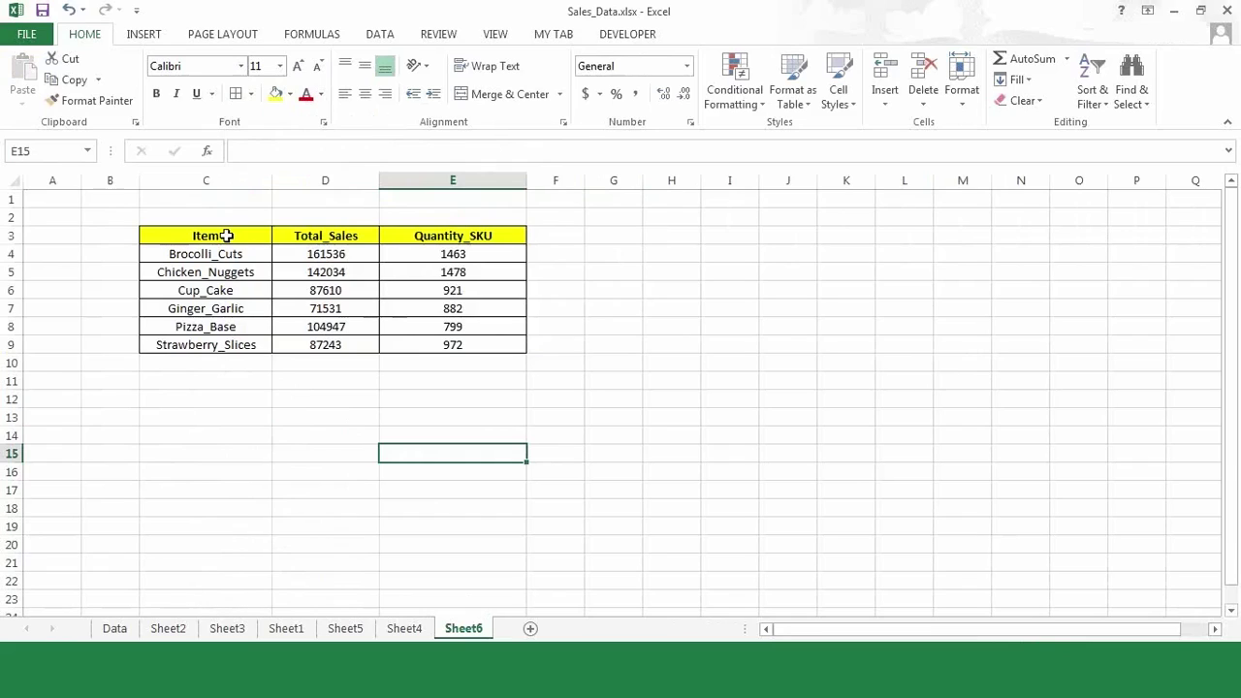
left_click_drag(226, 236, 324, 345)
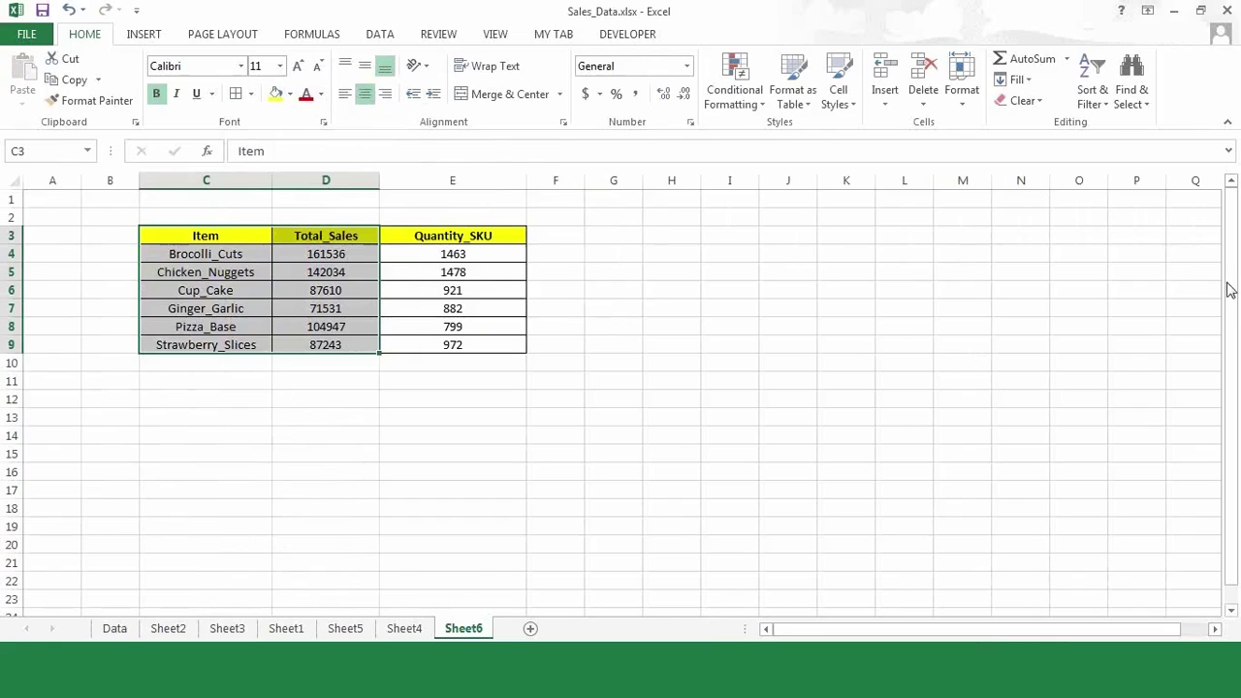
left_click(554, 365)
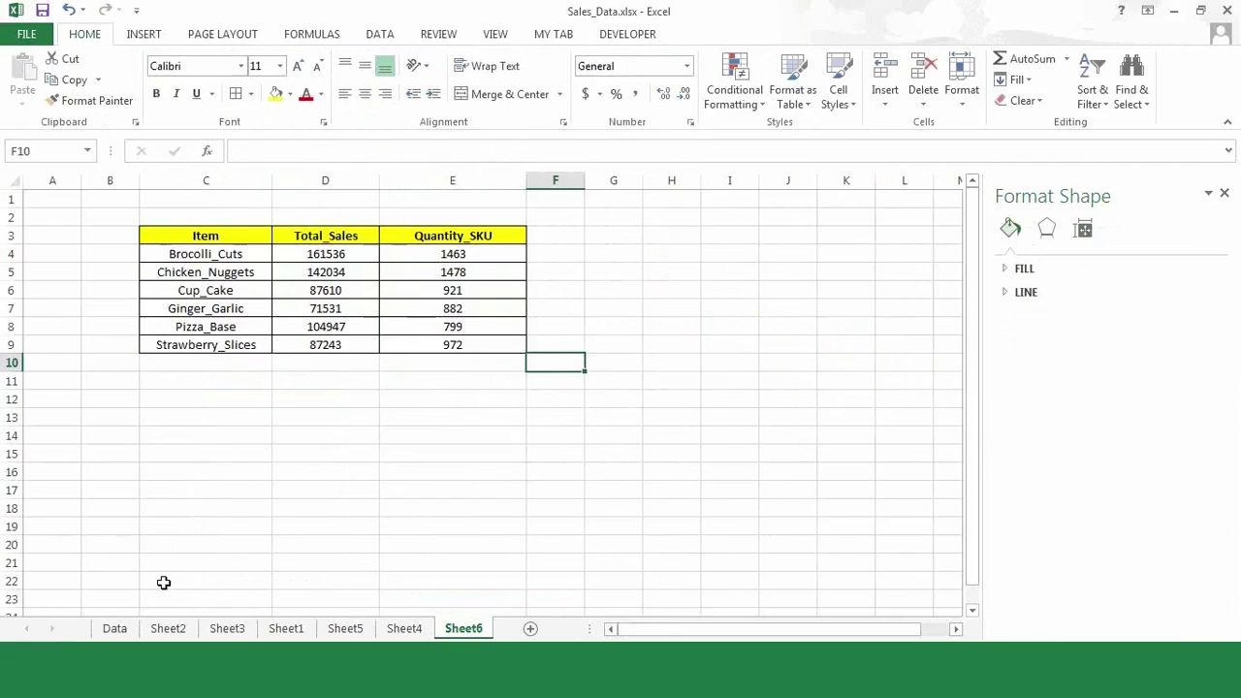
Step: Look through Sheet3, Data, Sheet6 and Sheet2, then return to the Data sheet
left_click(229, 630)
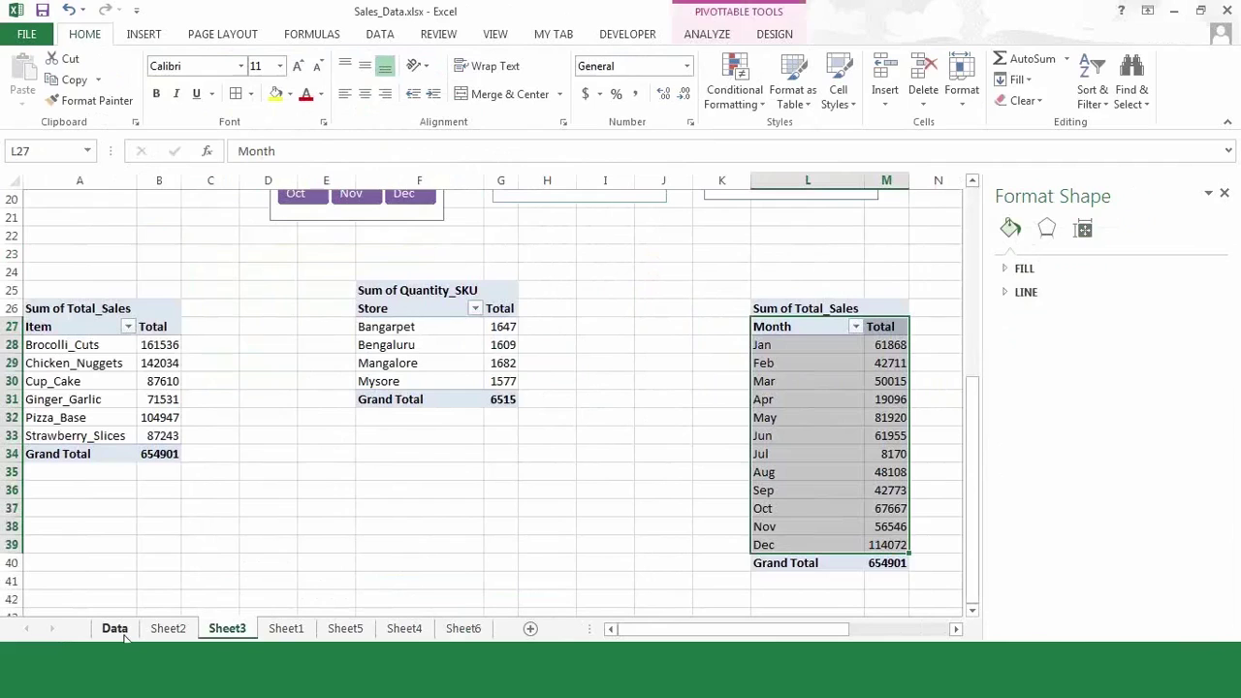
left_click(116, 630)
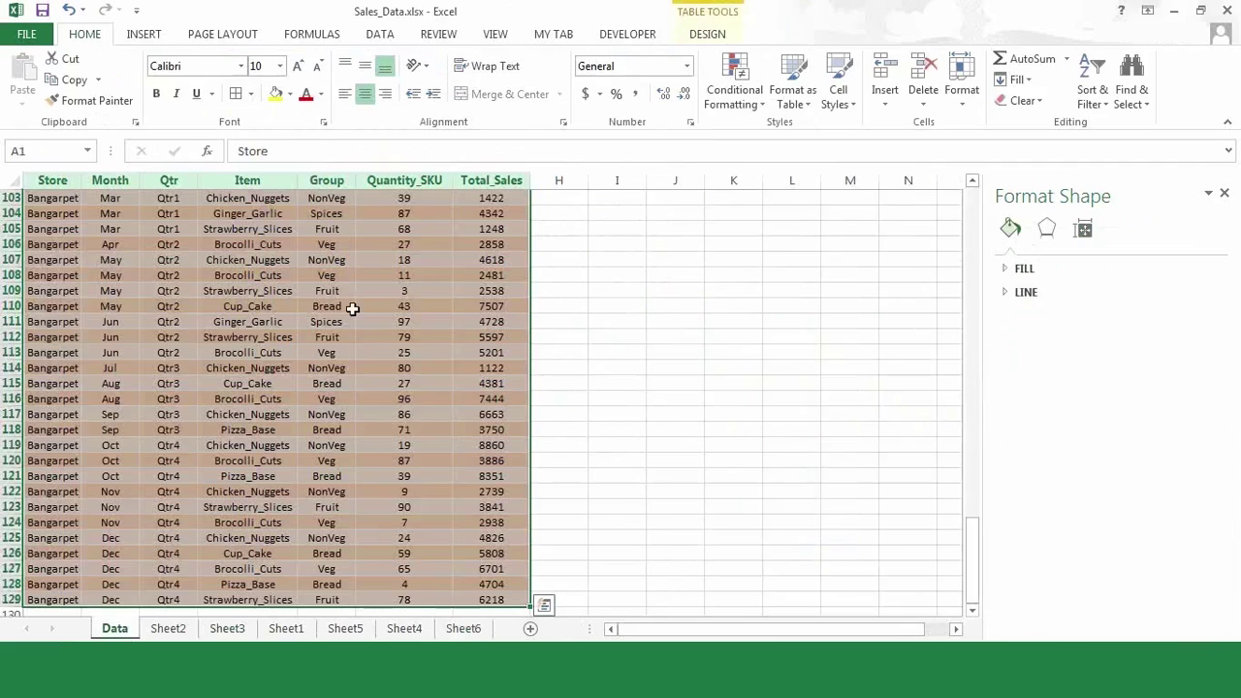
left_click(352, 308)
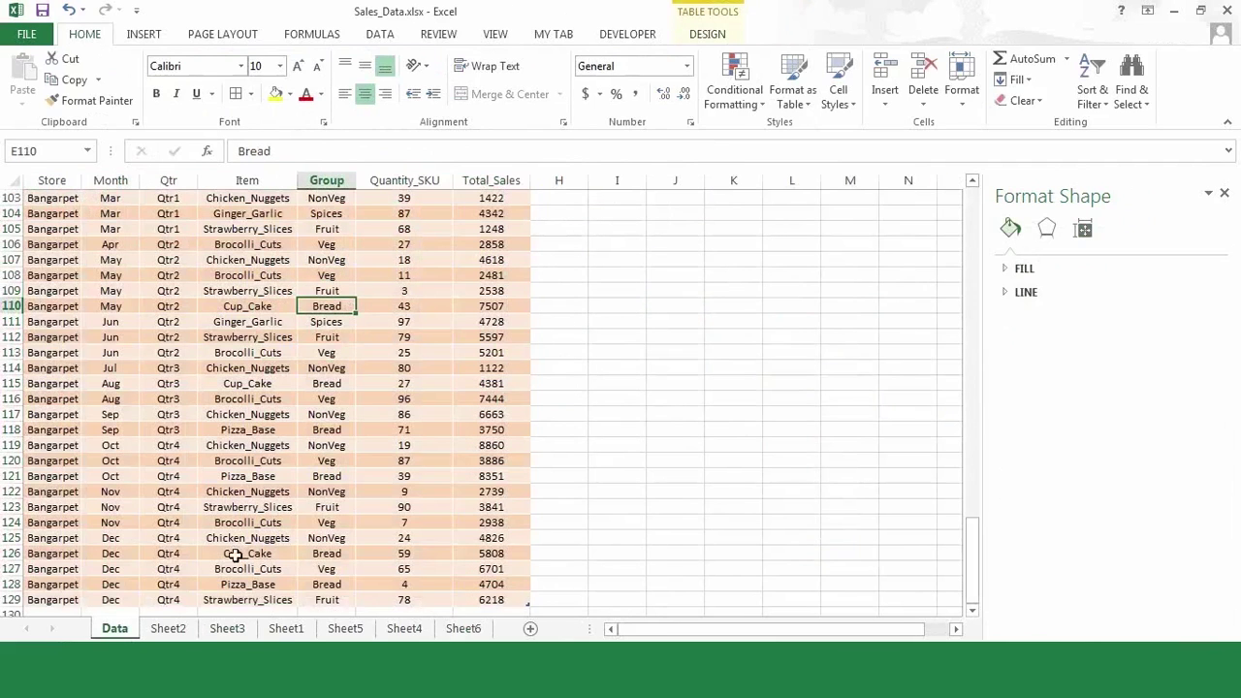
left_click(462, 629)
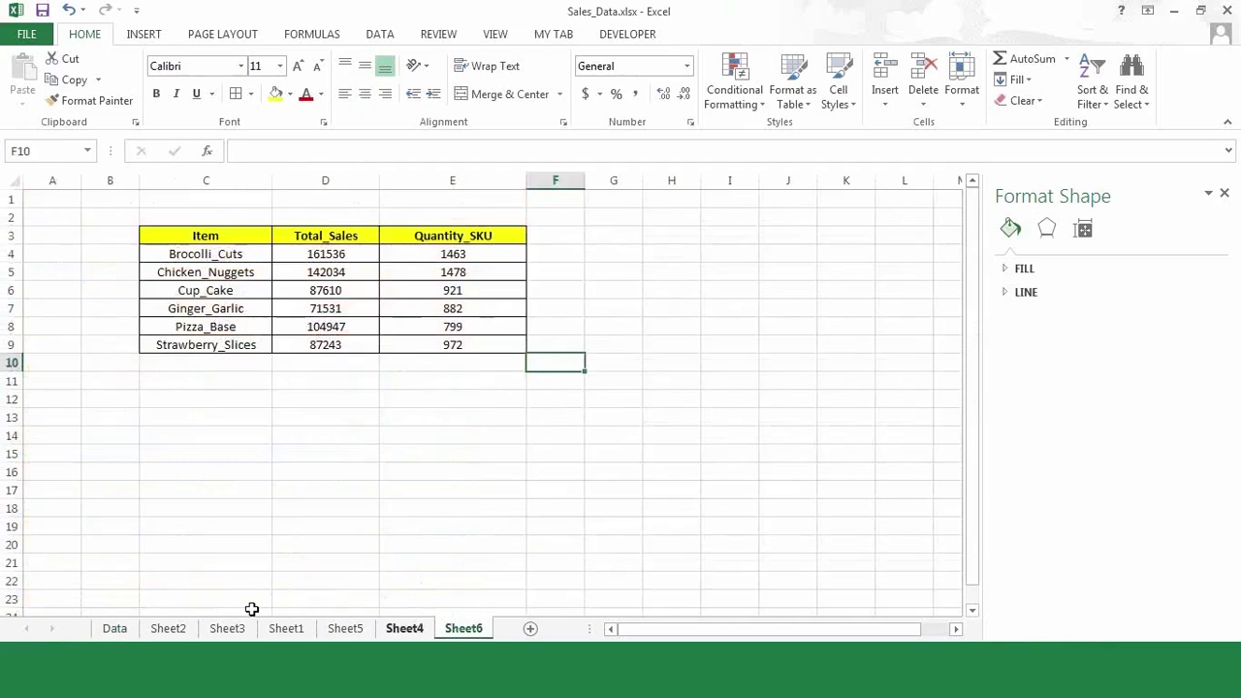
left_click(168, 629)
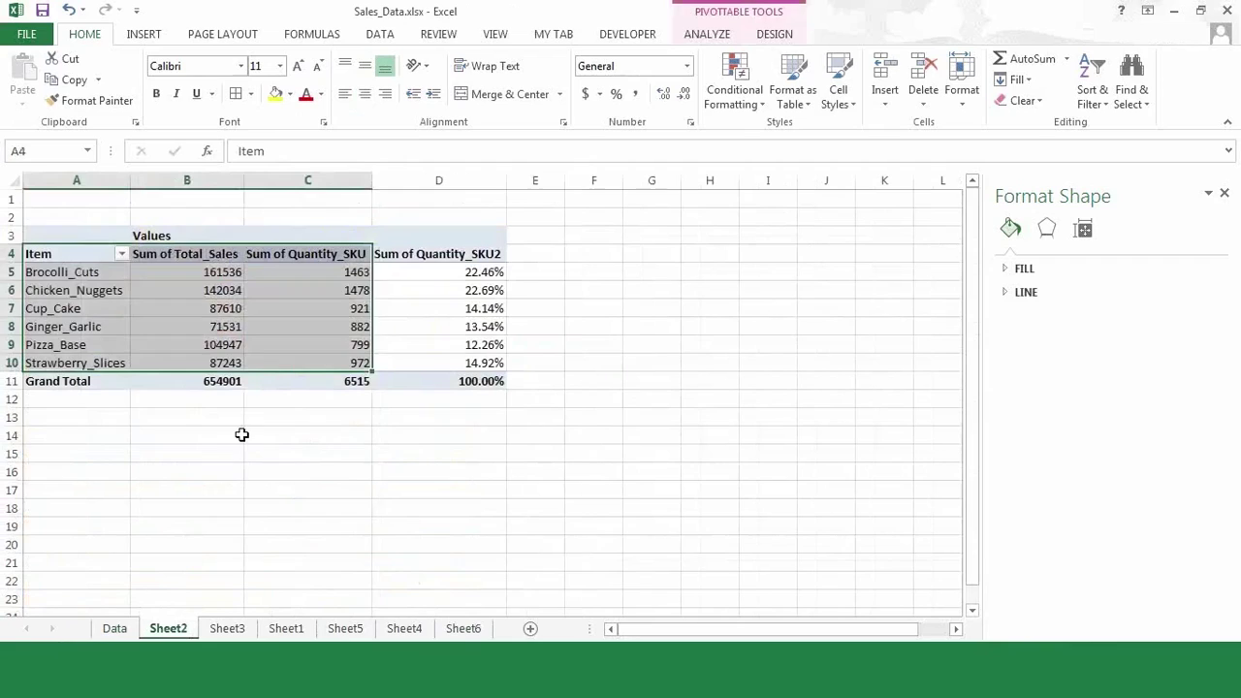
left_click(243, 435)
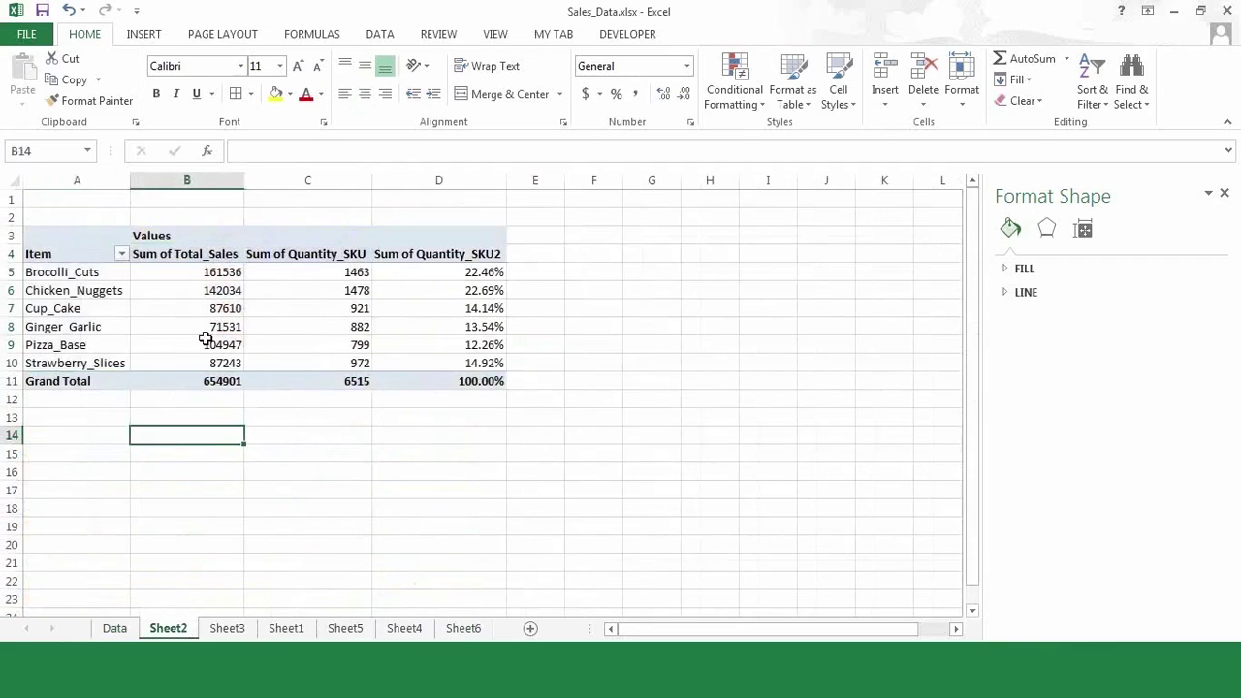
mouse_move(205, 338)
left_click(115, 630)
left_click(114, 629)
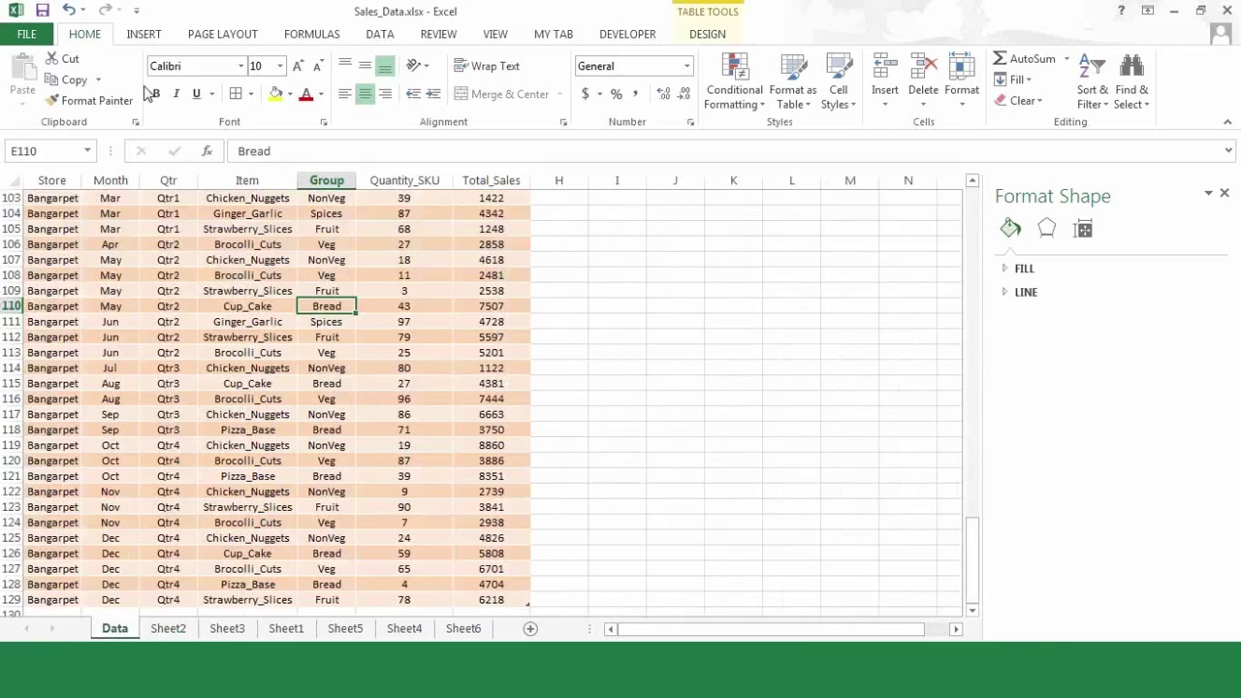
Step: Select the full Data table from A1 across the headers down to row 129
key("ctrl+Home")
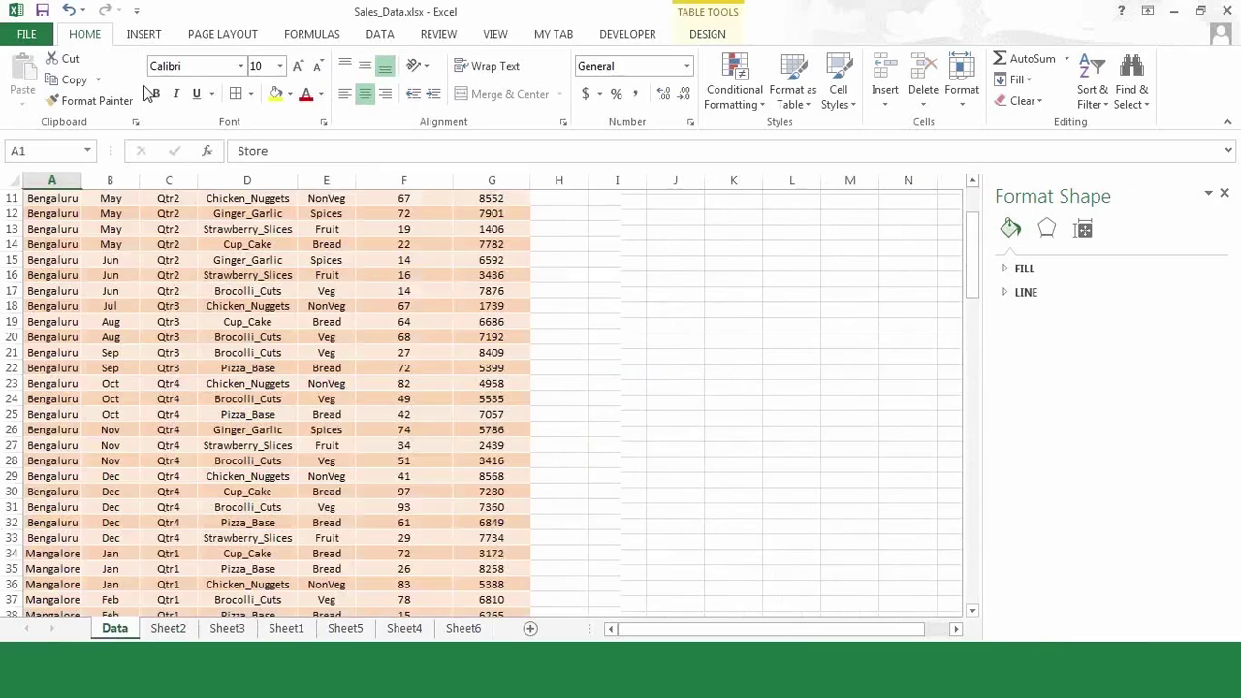
key("shift+Right")
key("shift+Right")
key("shift+Right")
key("shift+Right")
key("shift+Right")
key("shift+Right")
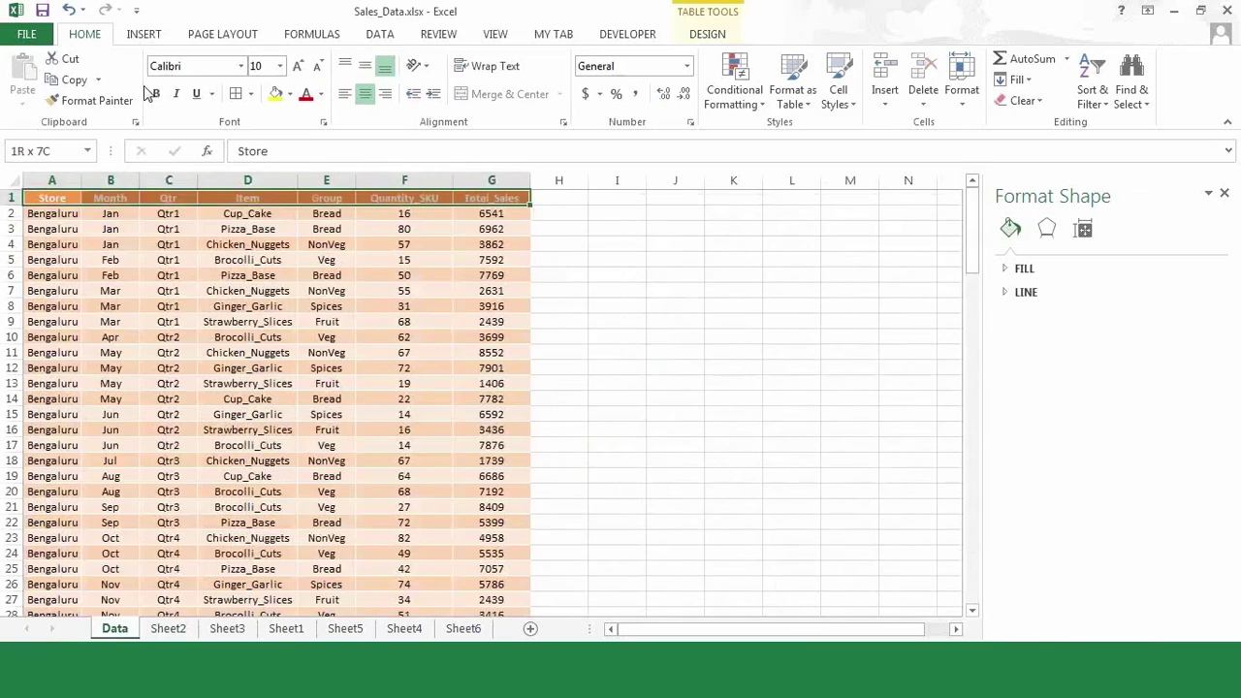
key("ctrl+shift+Down")
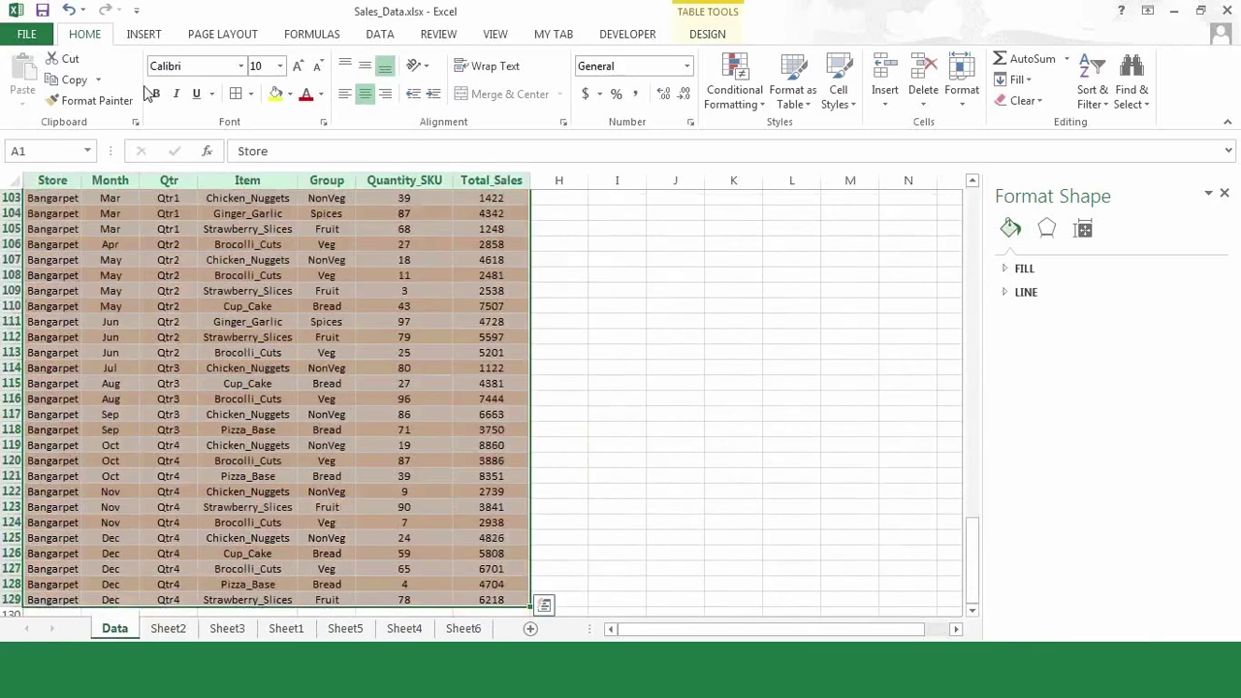
left_click(377, 36)
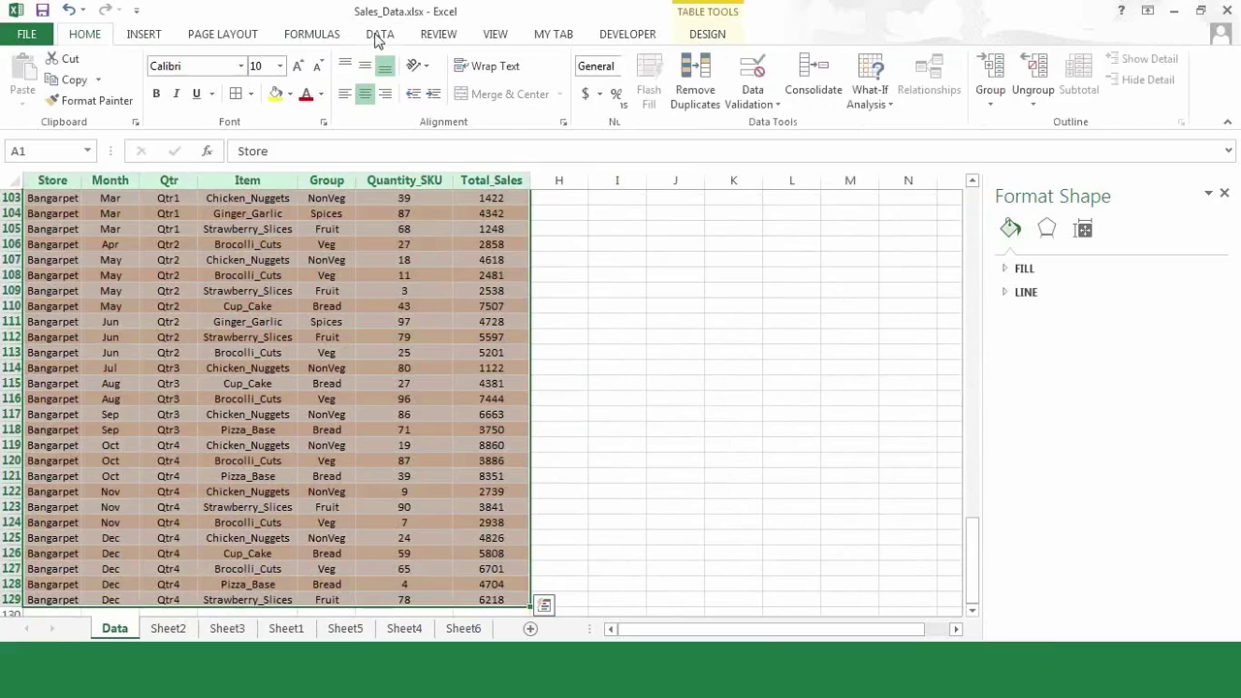
left_click(144, 36)
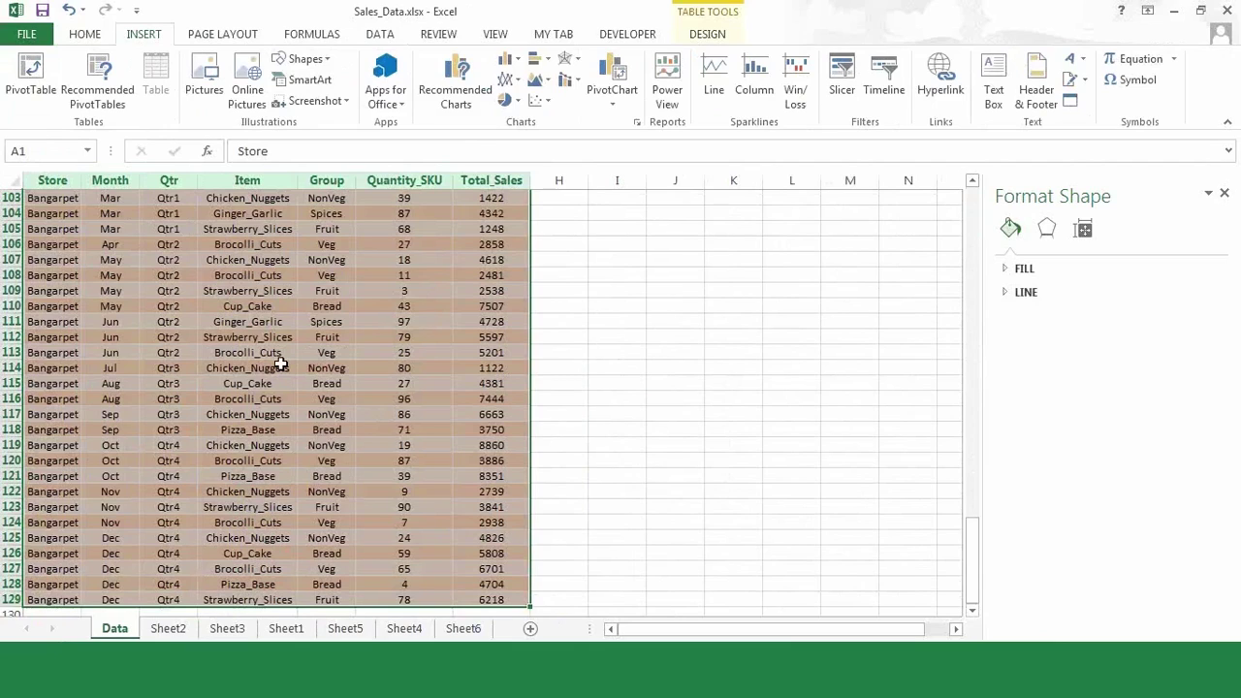
Step: Insert a PivotTable from Table2 on a new worksheet, Sheet7
left_click(30, 89)
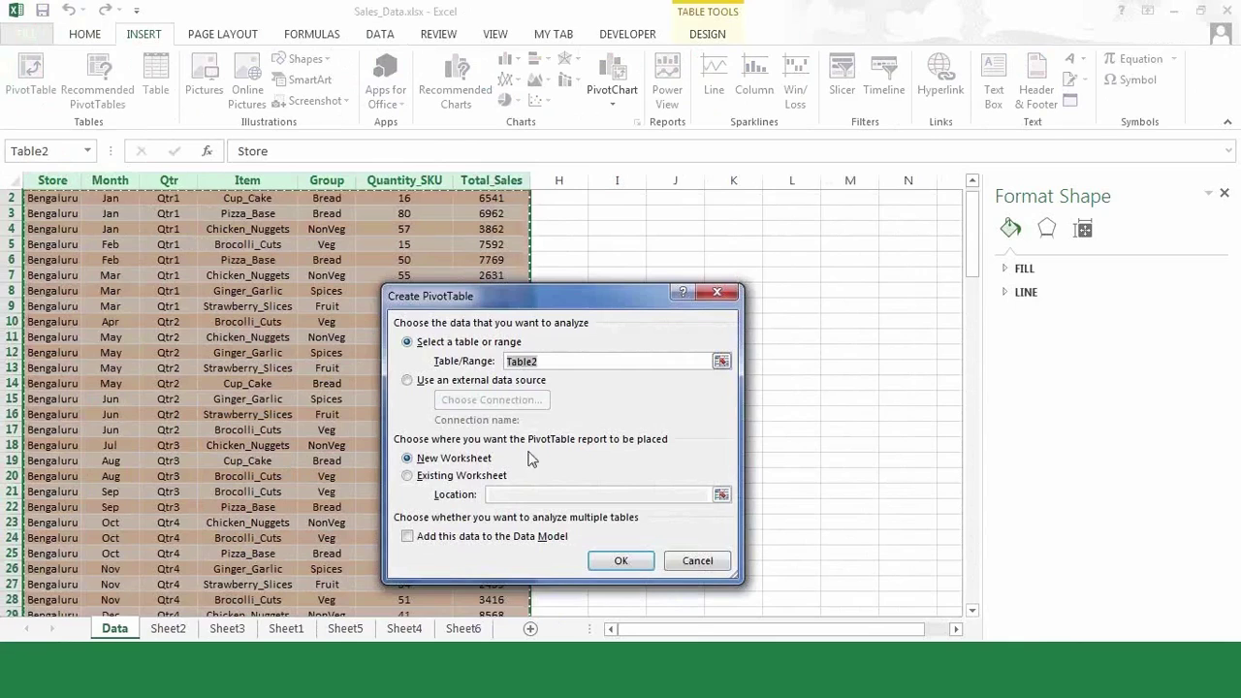
left_click(622, 564)
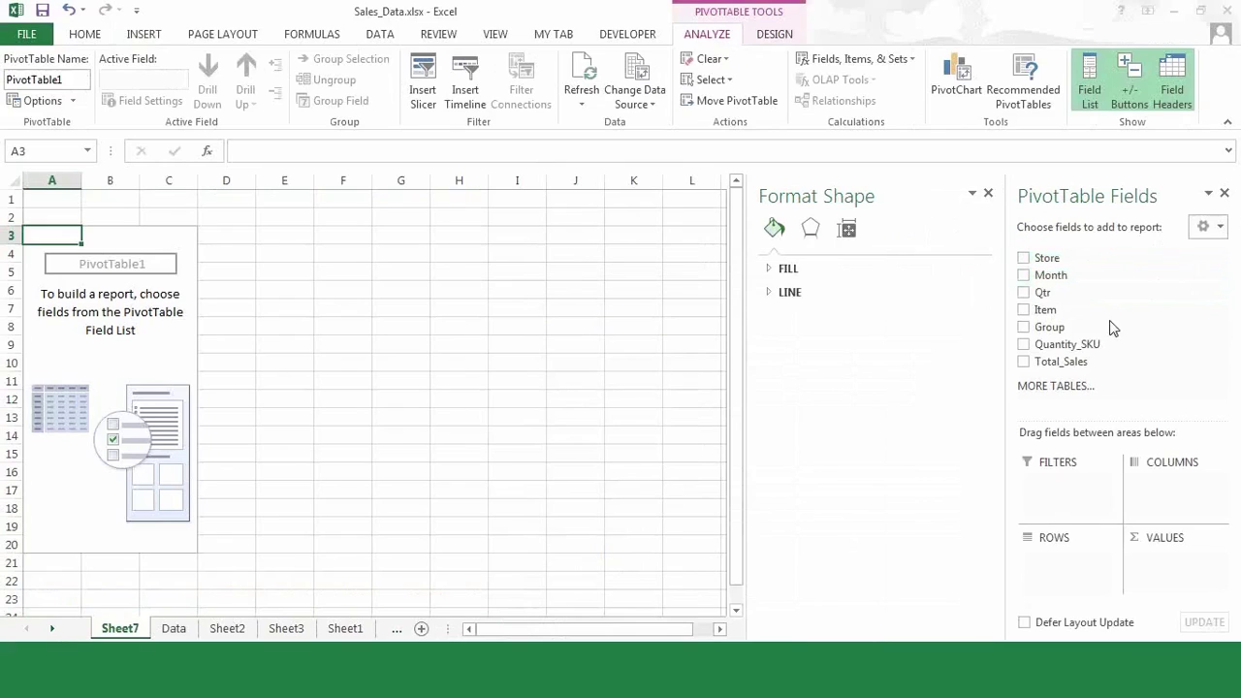
Step: Enable Classic PivotTable layout in PivotTable1's Display options after a failed Item drag
left_click(1090, 390)
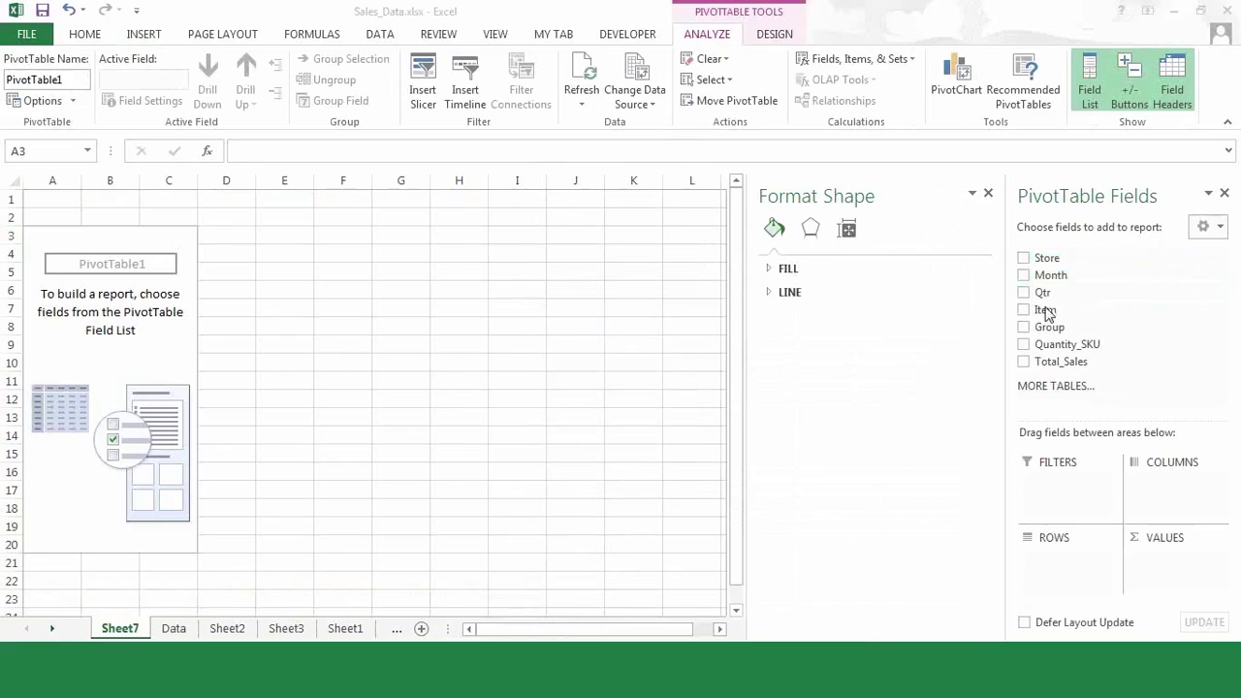
left_click_drag(1041, 312, 1091, 322)
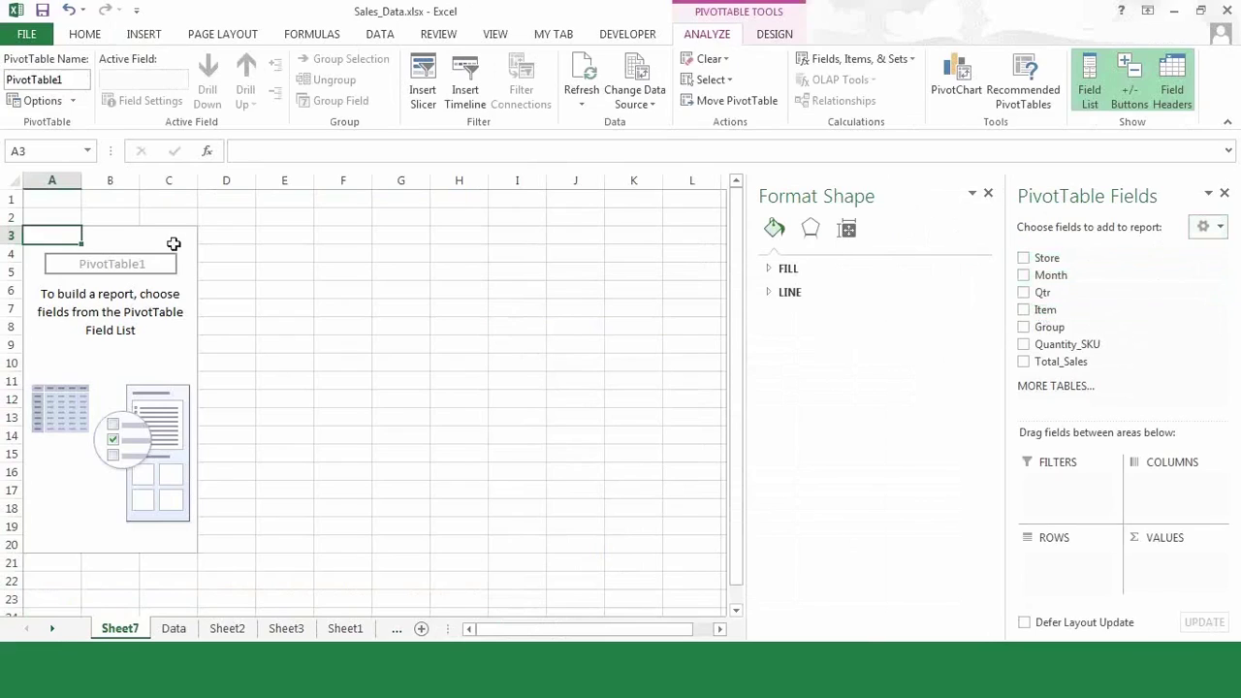
left_click(93, 347)
right_click(93, 347)
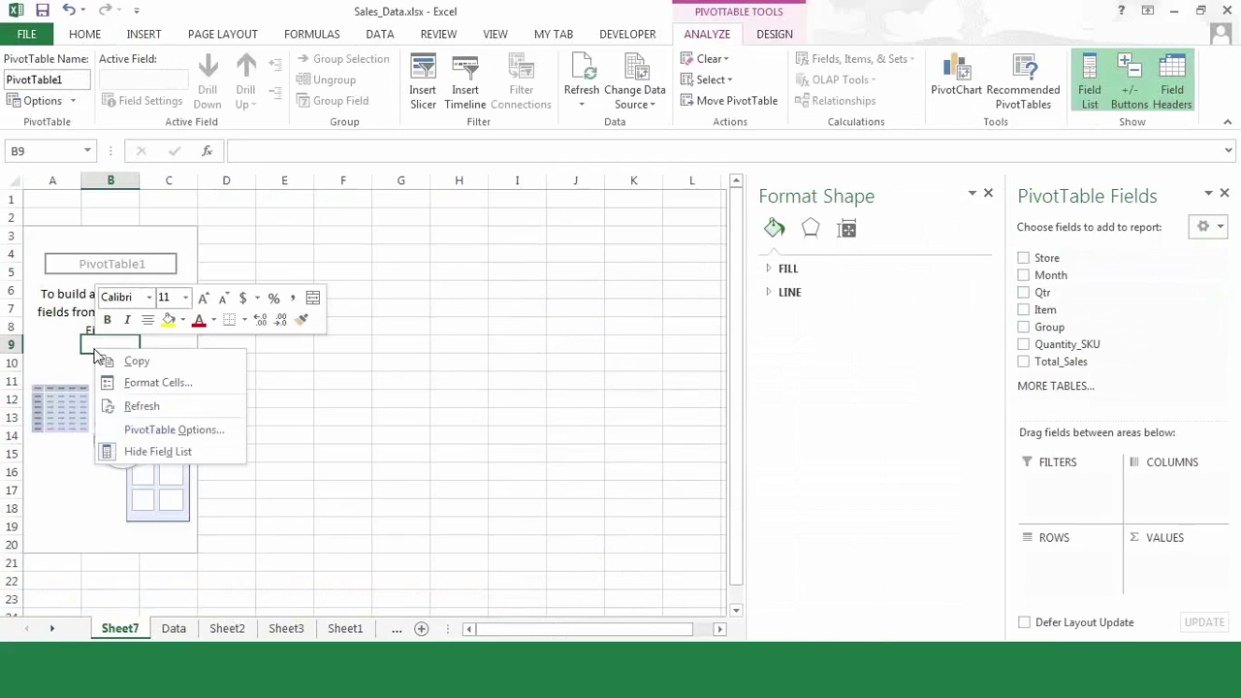
left_click(170, 429)
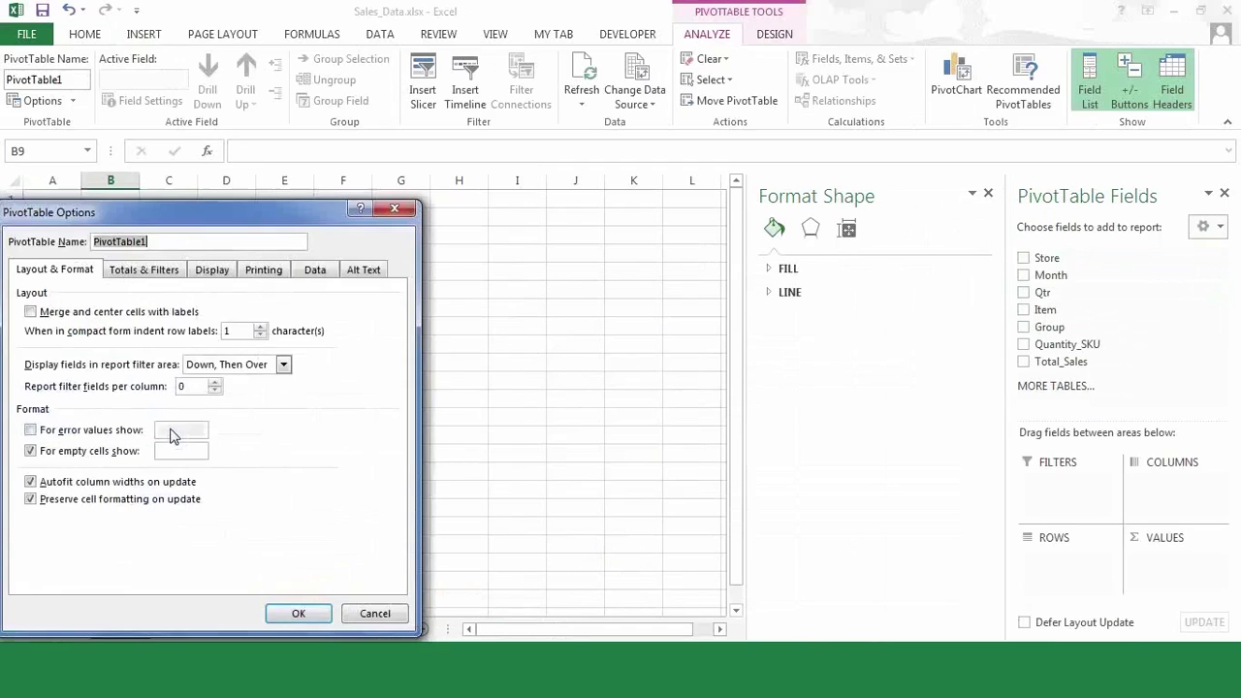
left_click(215, 274)
left_click(37, 406)
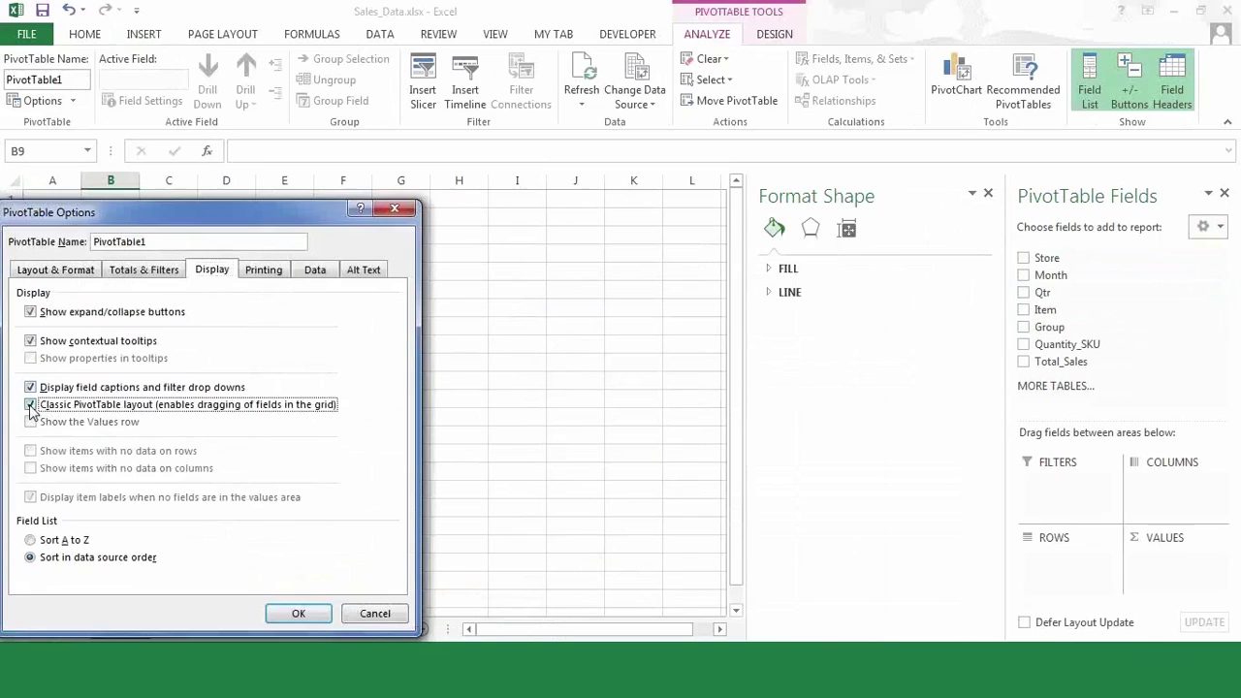
left_click(302, 613)
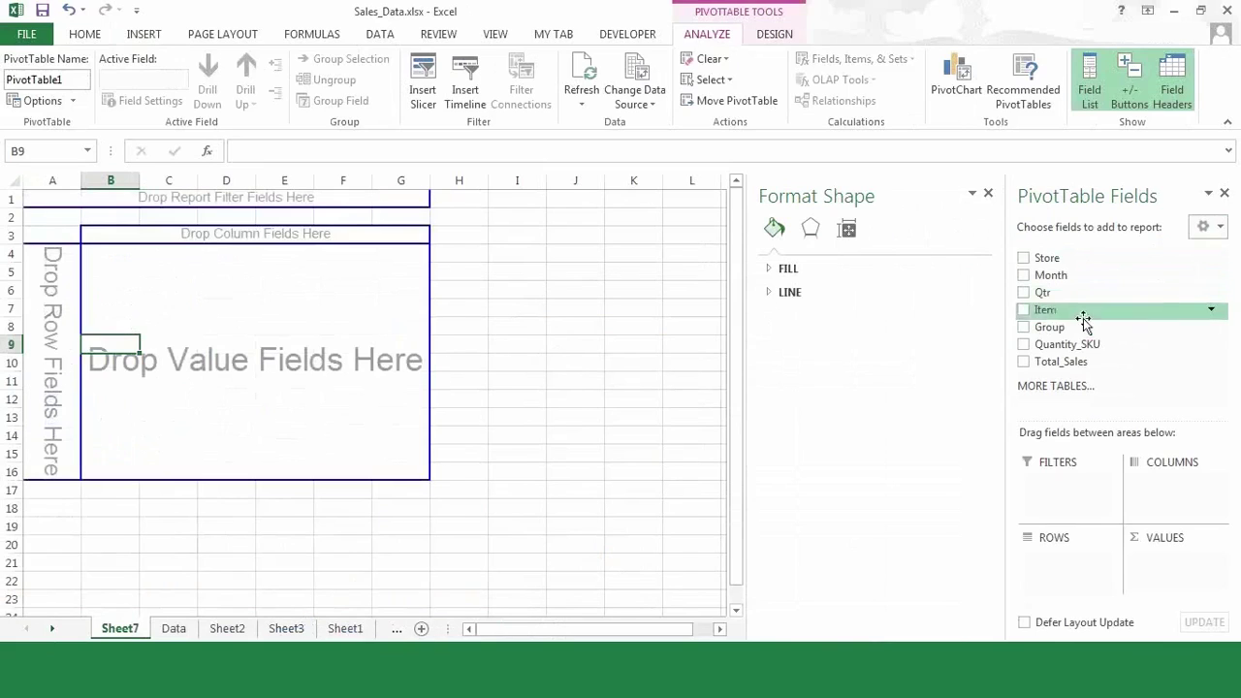
Step: Put Item in rows, sum Total_Sales and Quantity_SKU as values, then add a new sheet
left_click_drag(1060, 315, 71, 341)
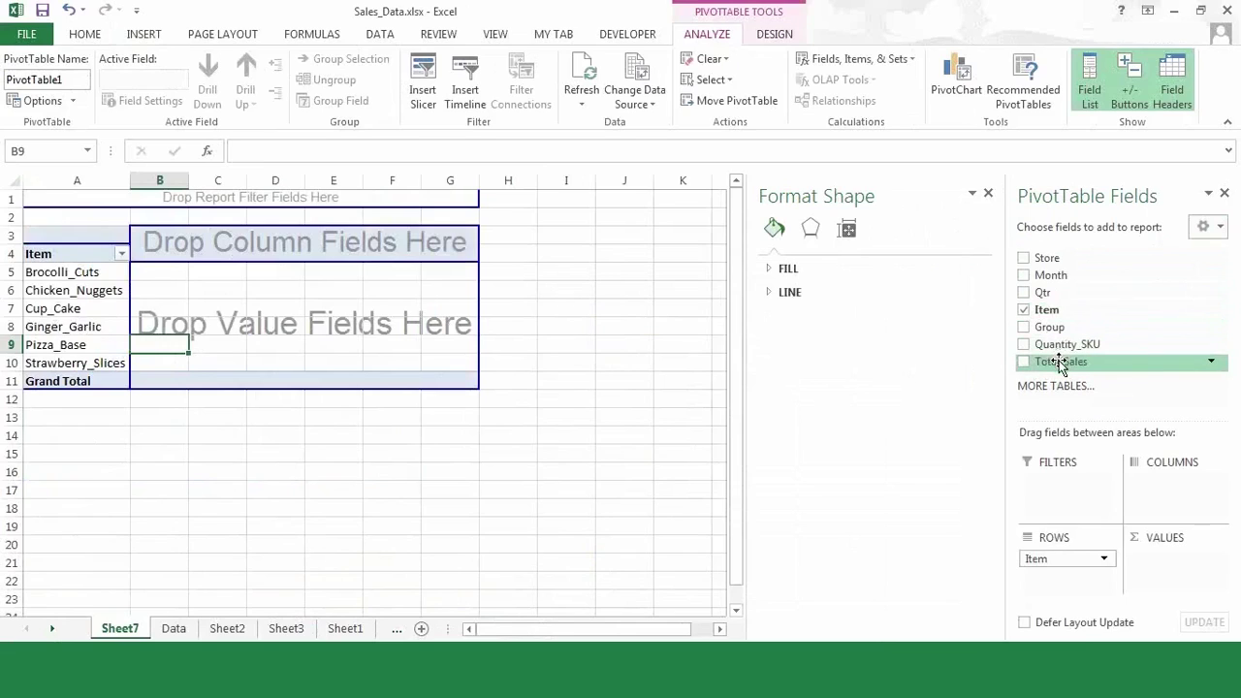
left_click_drag(1061, 362, 237, 316)
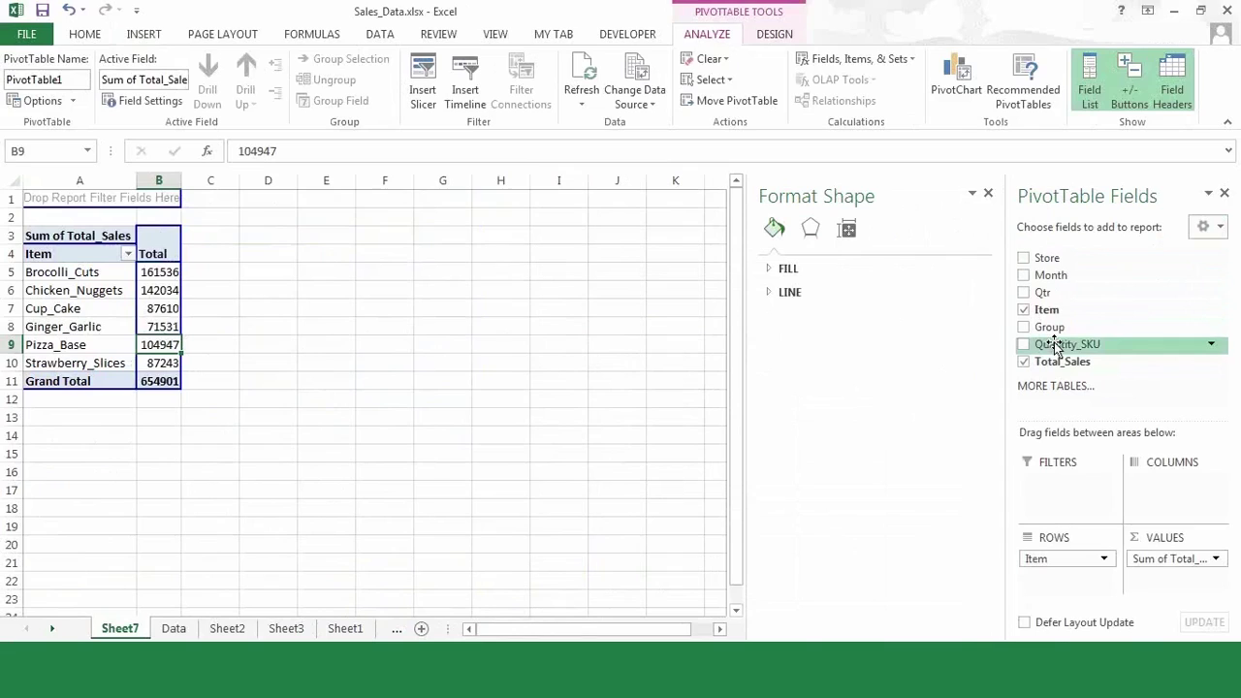
left_click_drag(1066, 346, 180, 287)
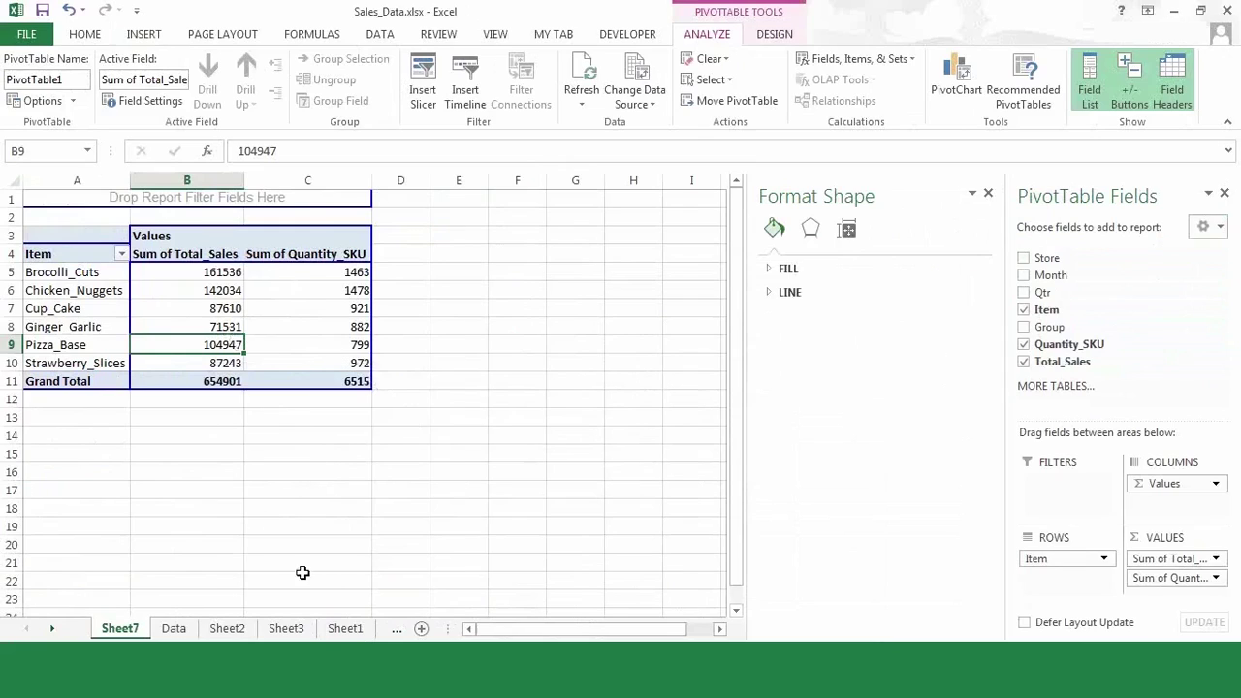
left_click(422, 628)
left_click(408, 629)
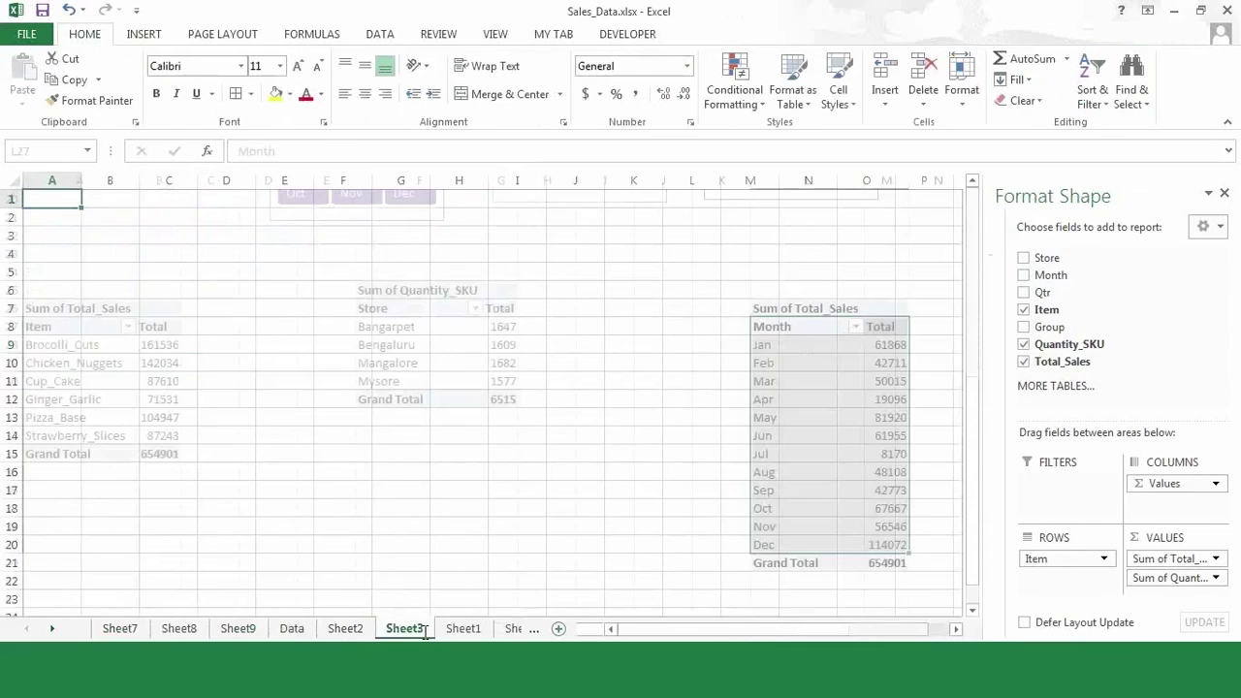
Step: Go to Sheet6 and select the Item and Total_Sales data in C3:D9
left_click(288, 628)
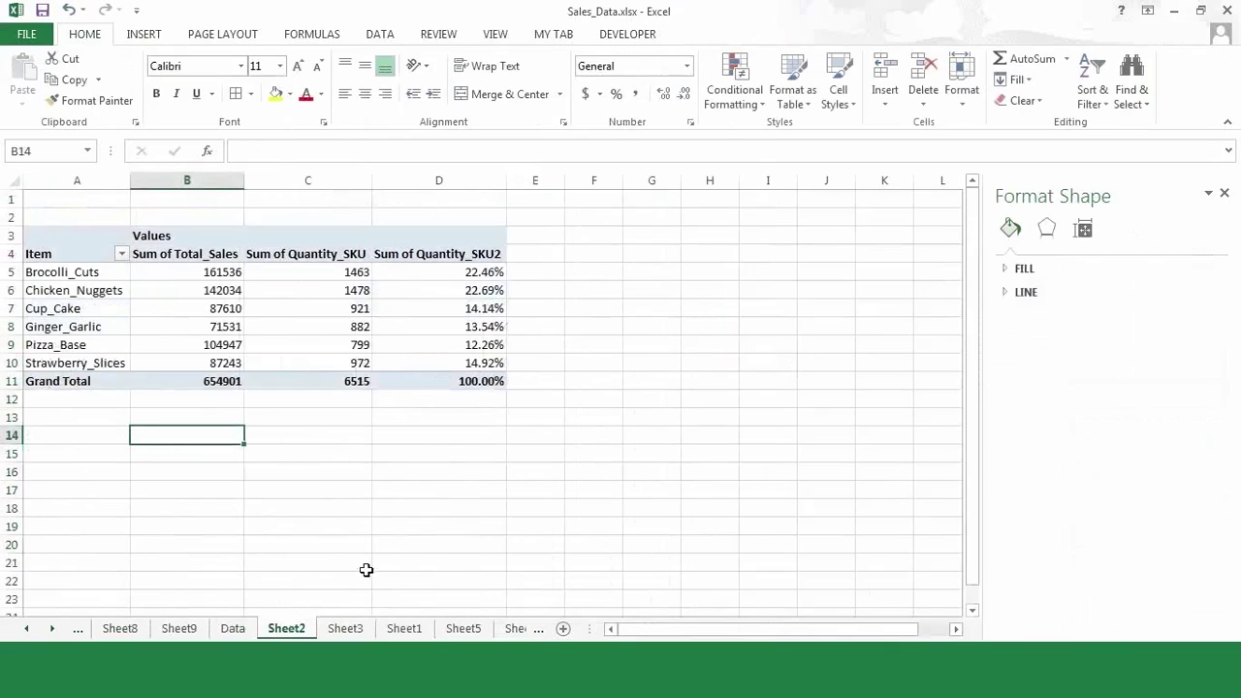
left_click(53, 630)
left_click(52, 630)
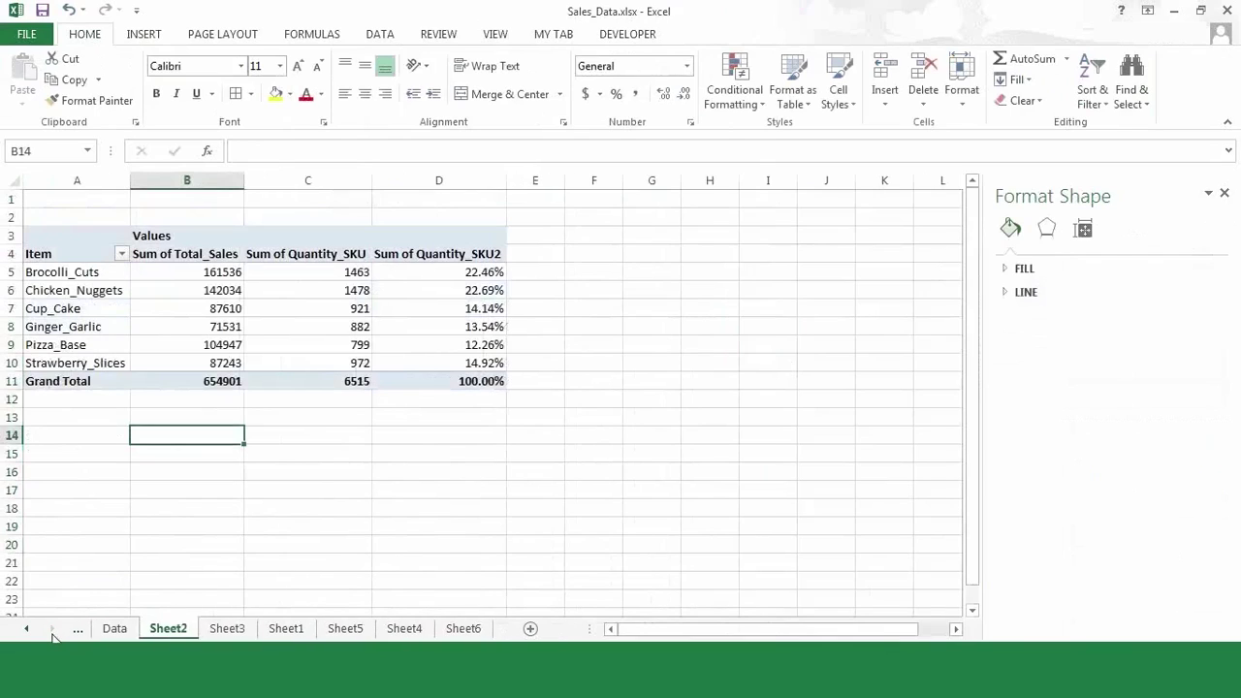
left_click(469, 629)
left_click(365, 429)
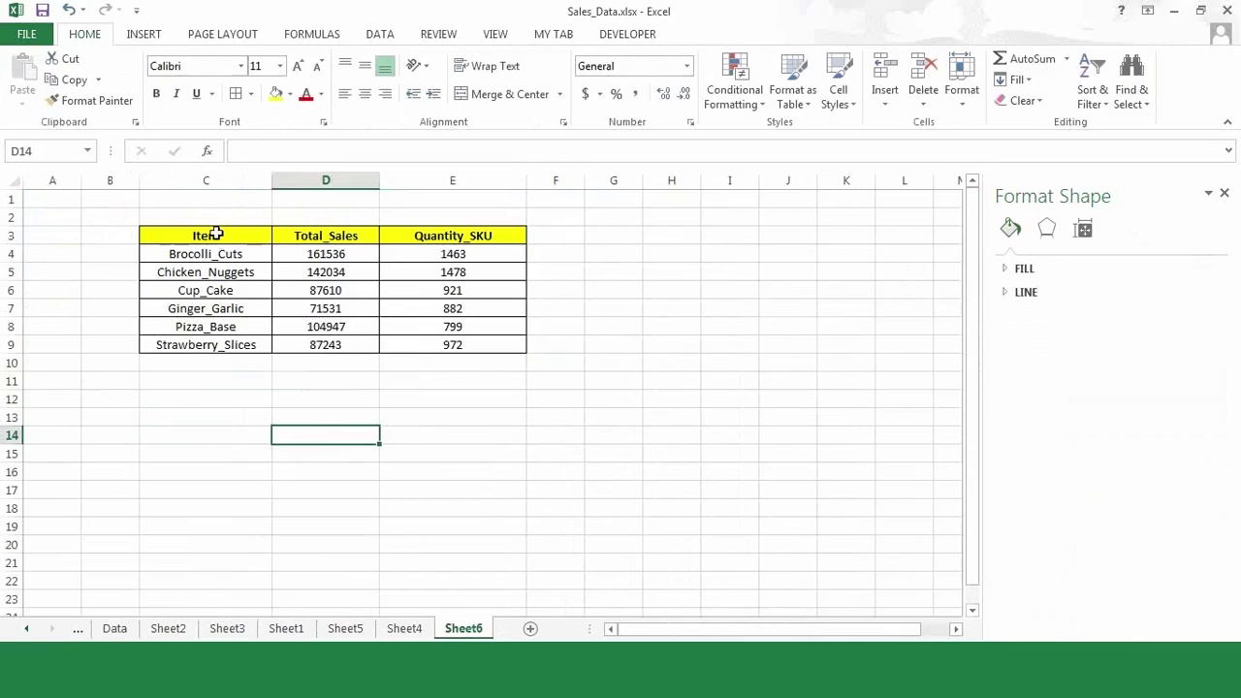
left_click_drag(215, 235, 312, 336)
Step: Reselect the Item and Total_Sales columns (C3:D9) and show the INSERT tab's chart options
left_click(268, 397)
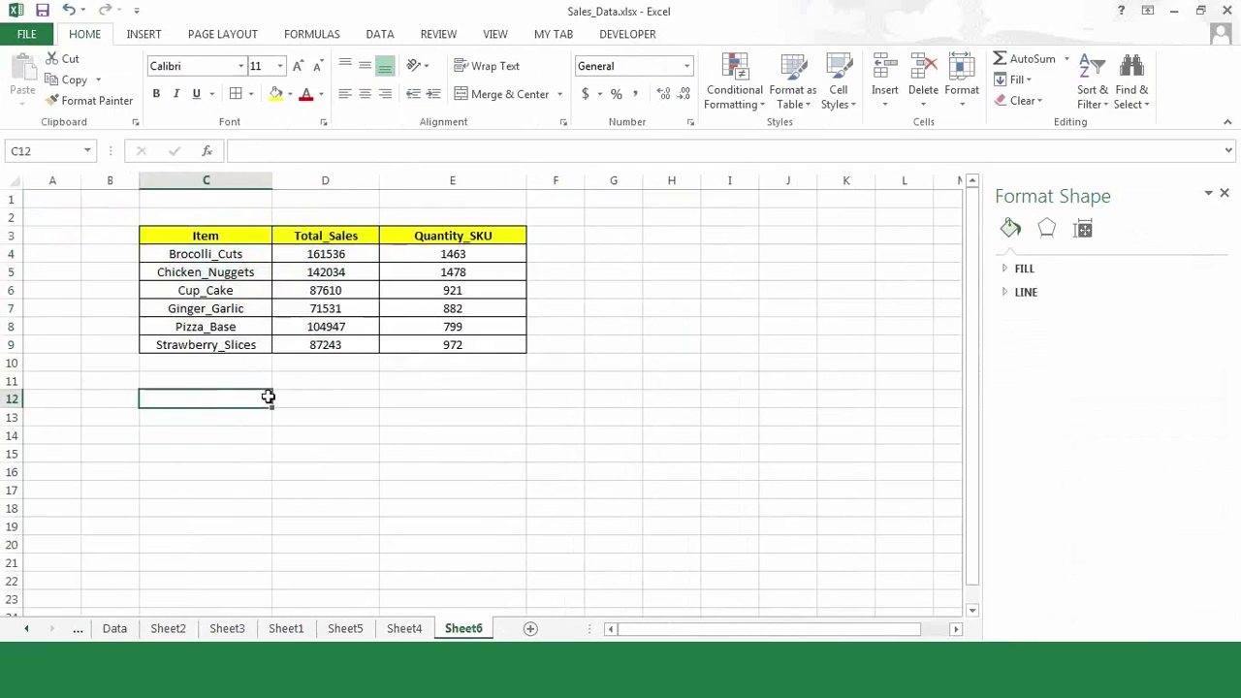
left_click_drag(224, 240, 229, 337)
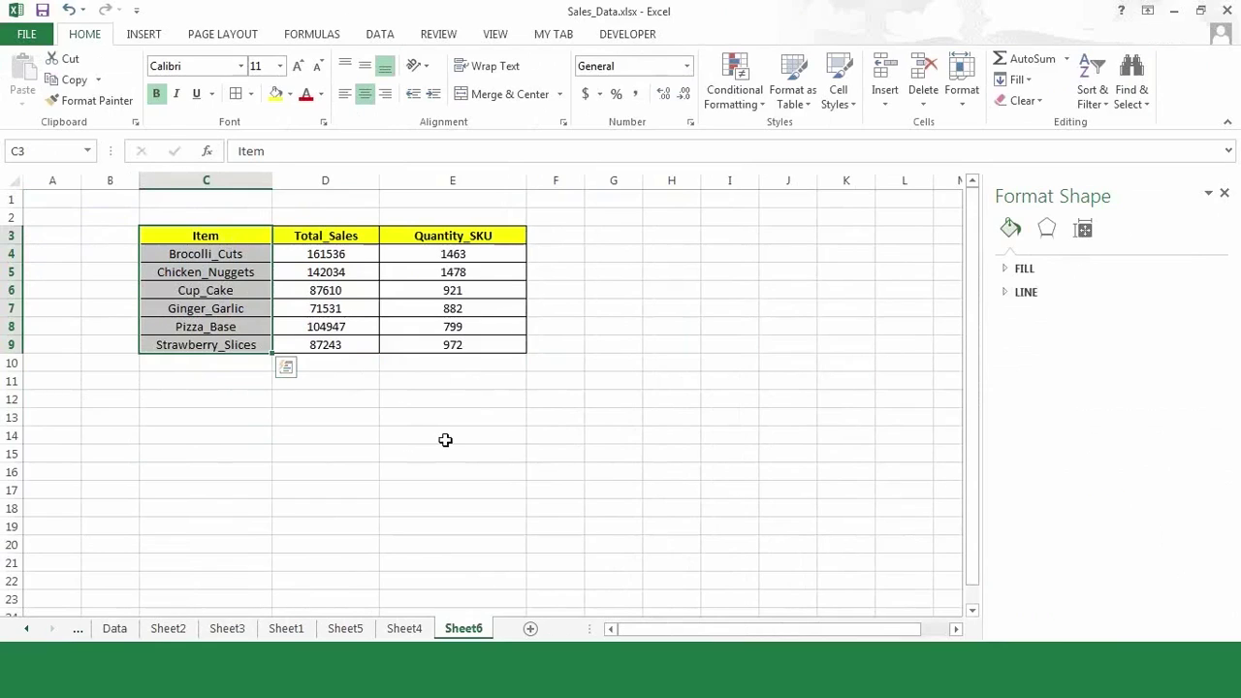
left_click(349, 345, "shift")
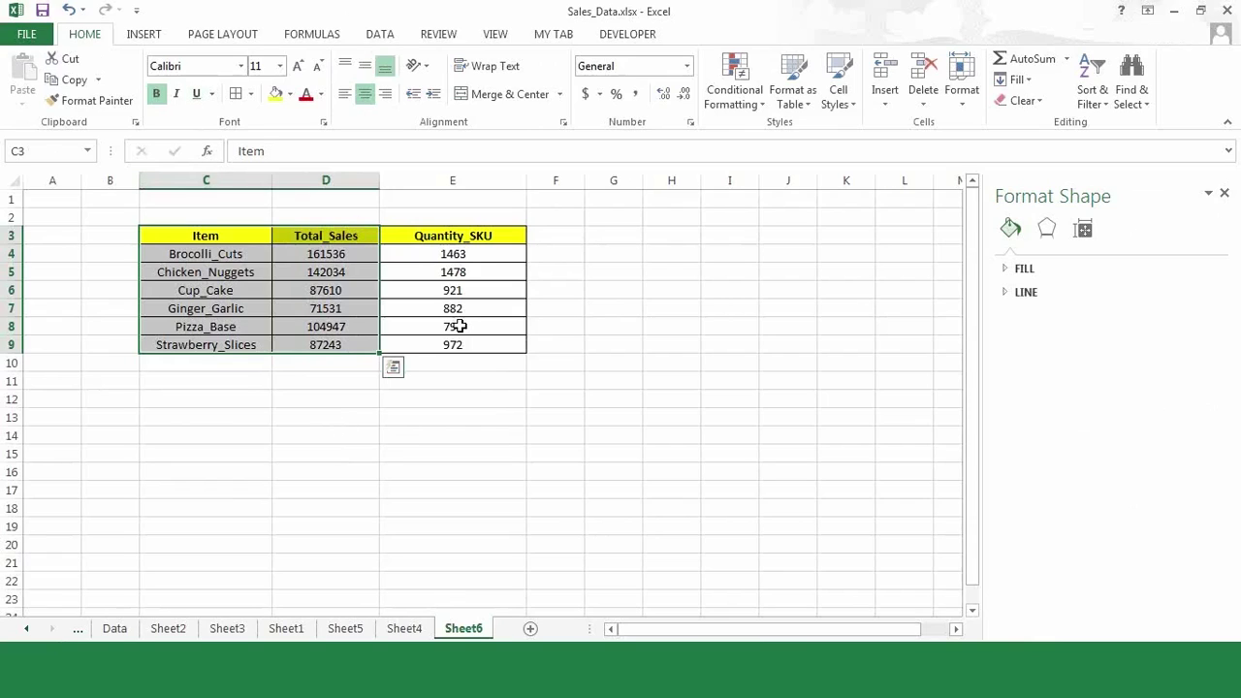
left_click(150, 37)
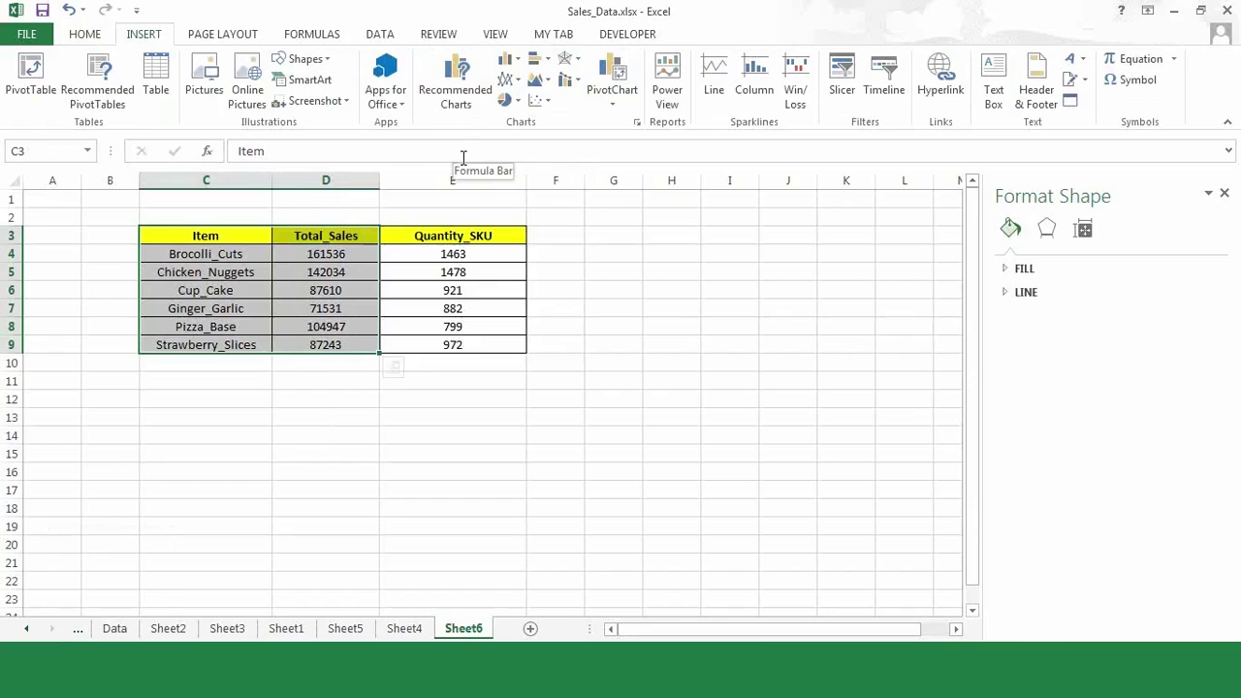
Step: Insert a 2-D Clustered Column chart of Total_Sales and move it up beside the table
left_click(507, 64)
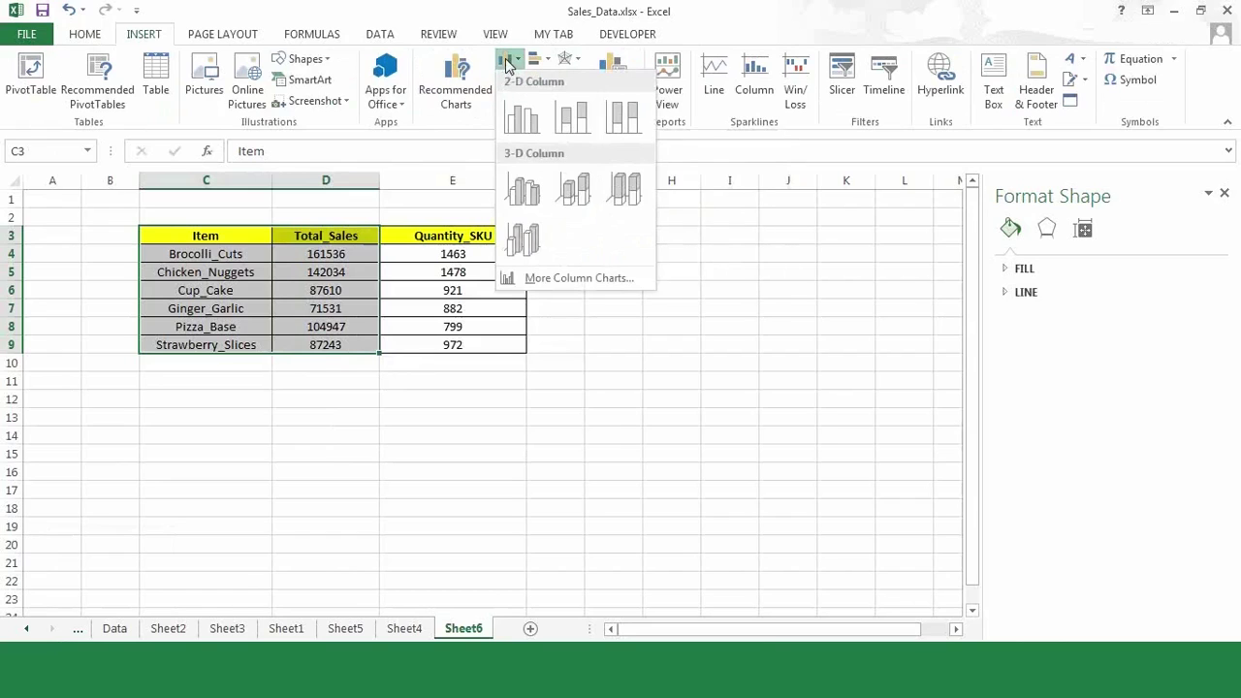
left_click(520, 118)
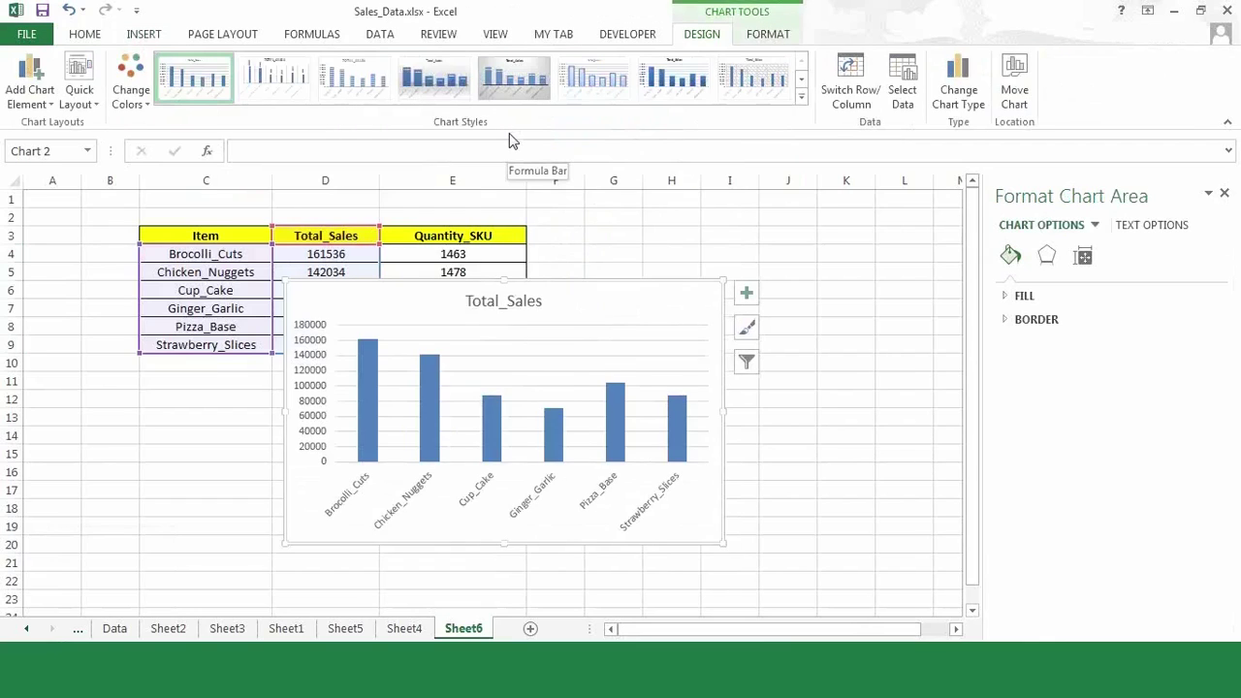
left_click_drag(630, 266, 673, 229)
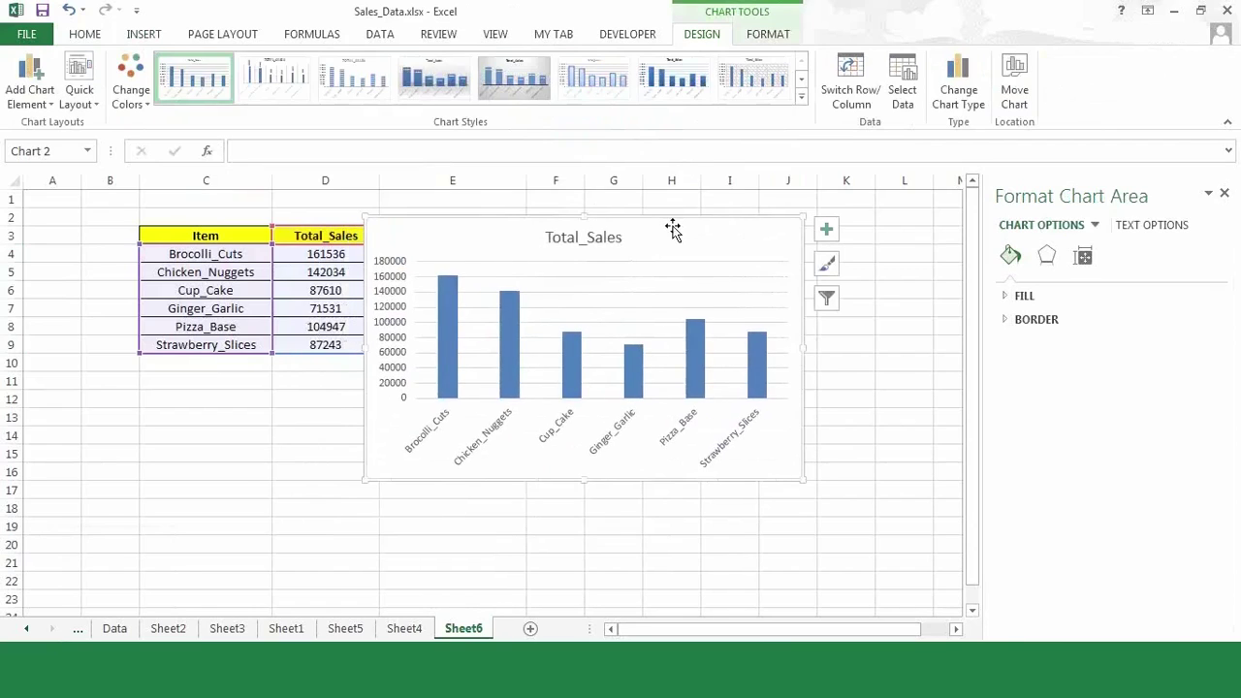
left_click(590, 240)
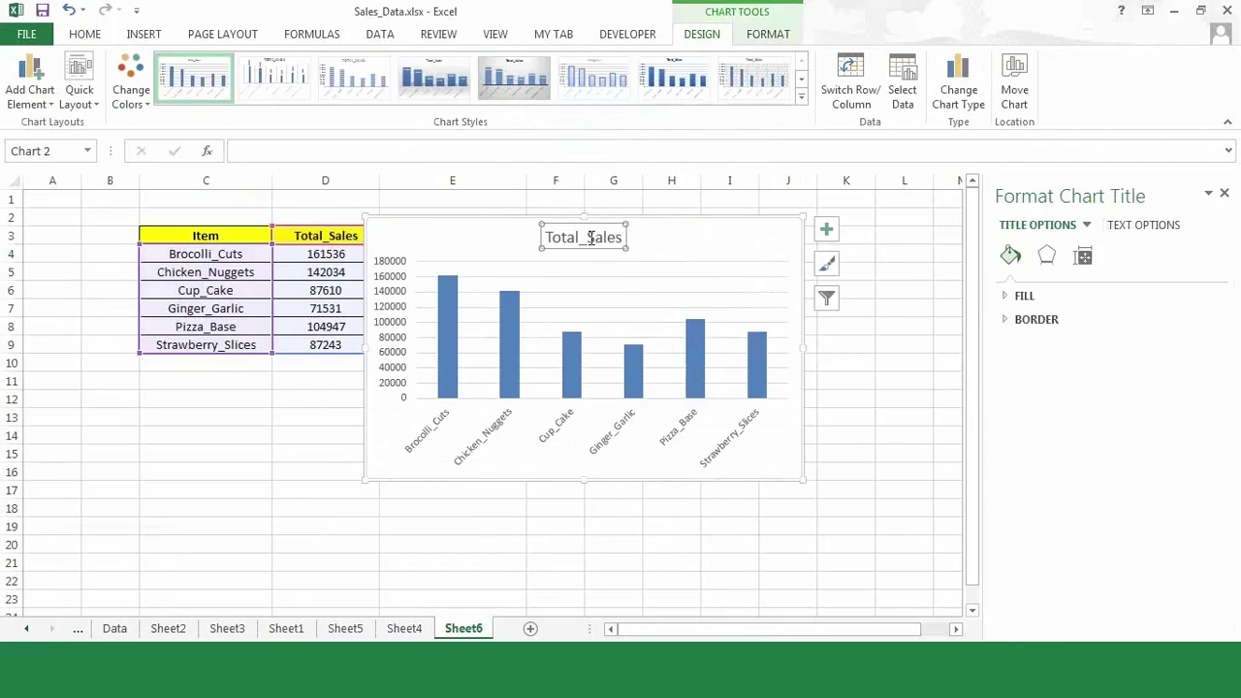
left_click(401, 283)
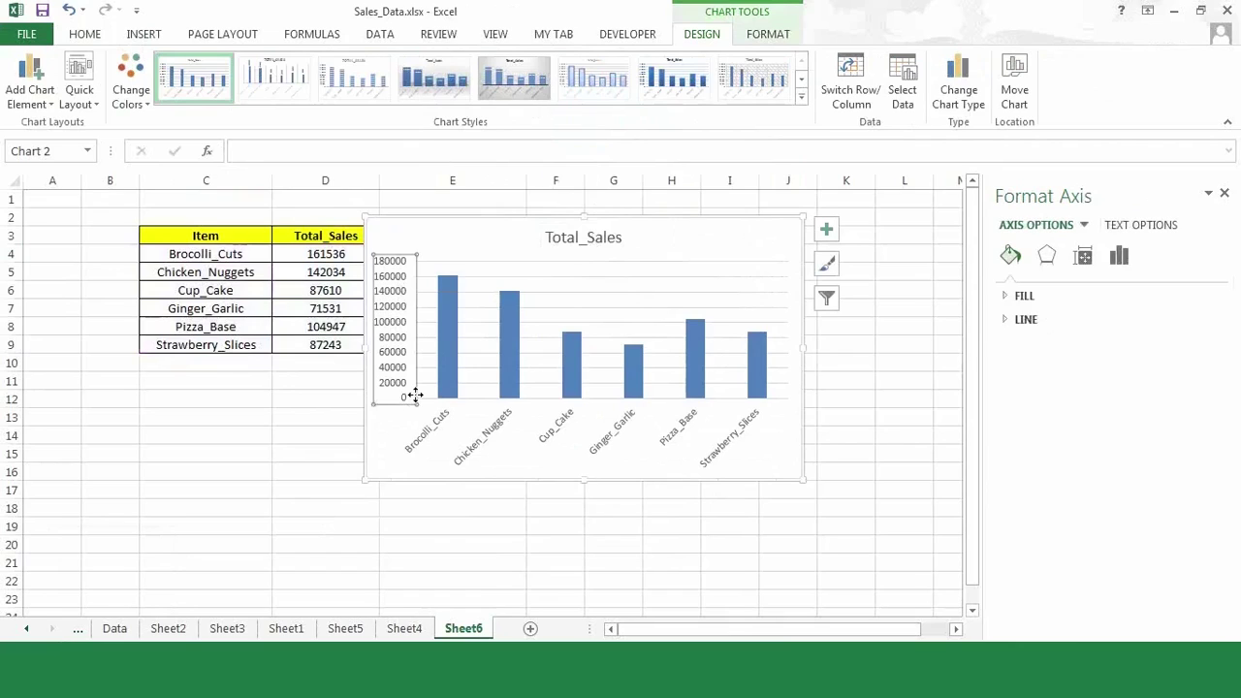
left_click(446, 427)
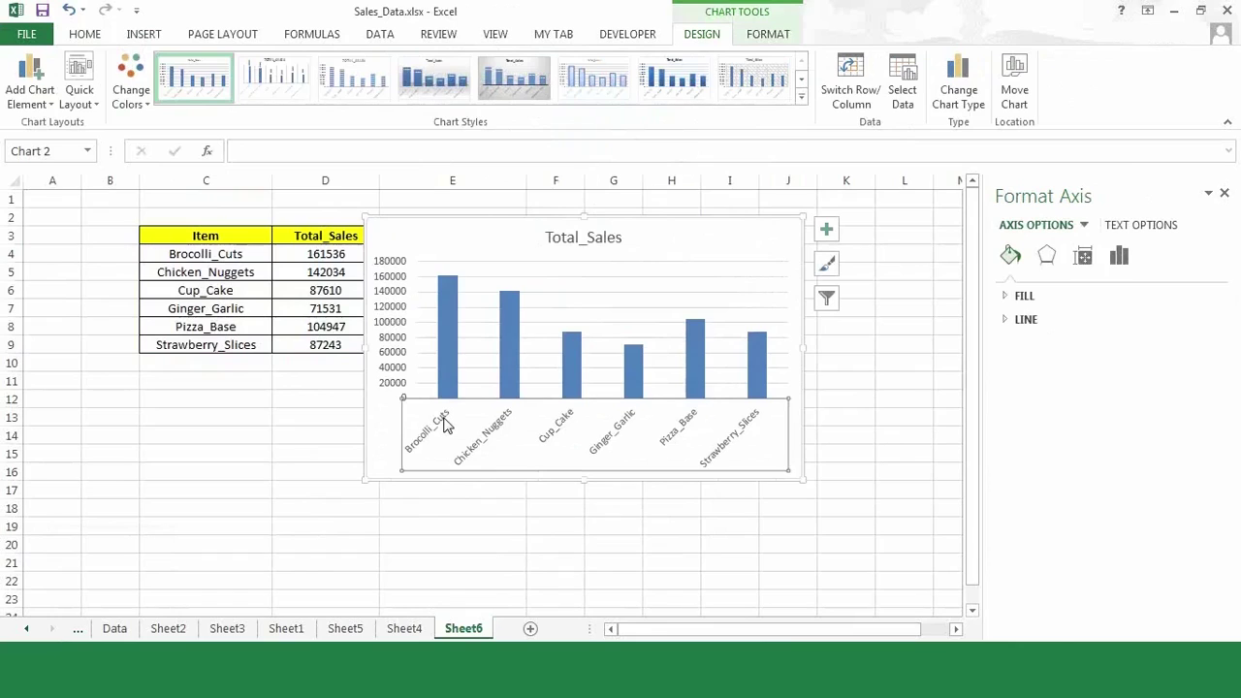
left_click(739, 254)
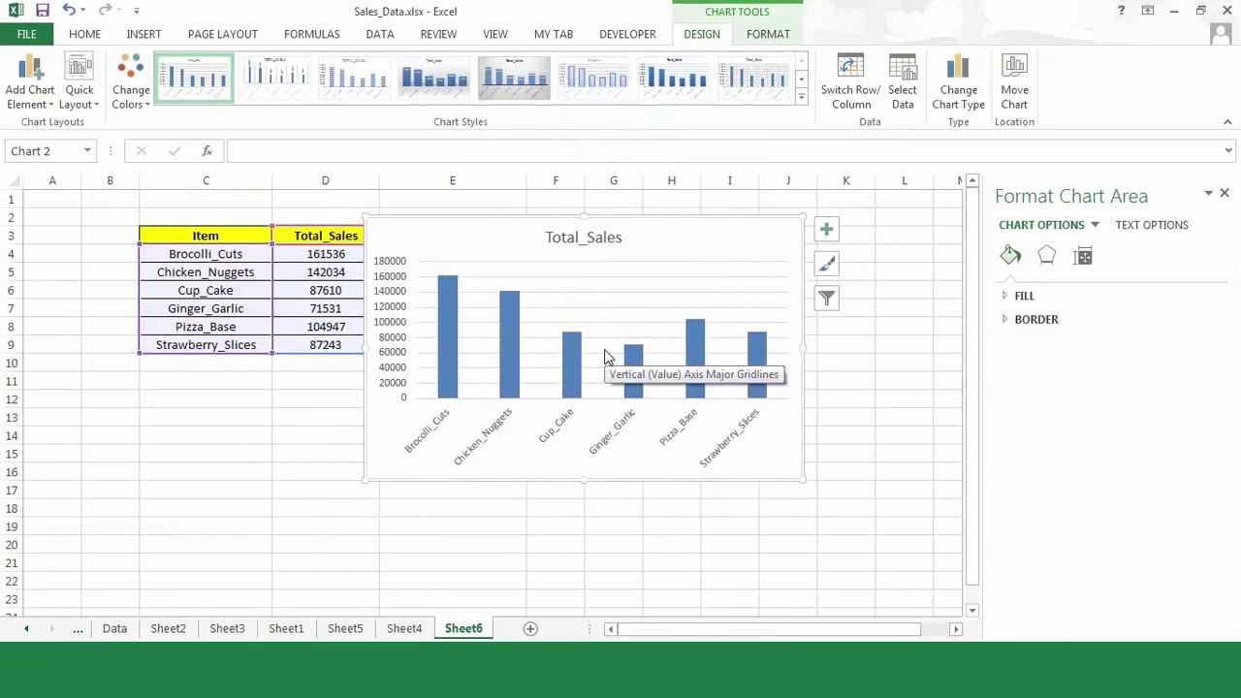
Step: Reposition the Total_Sales chart over columns F–L so Quantity_SKU stays visible
left_click_drag(520, 225, 690, 227)
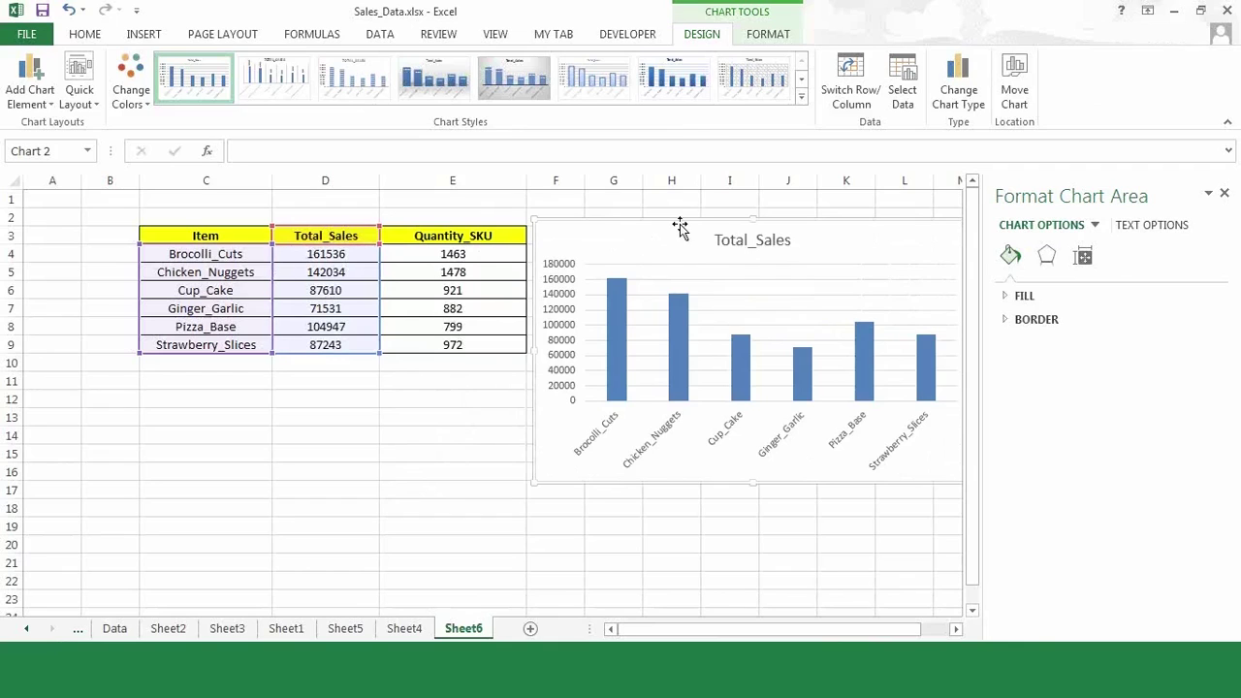
left_click_drag(679, 224, 428, 319)
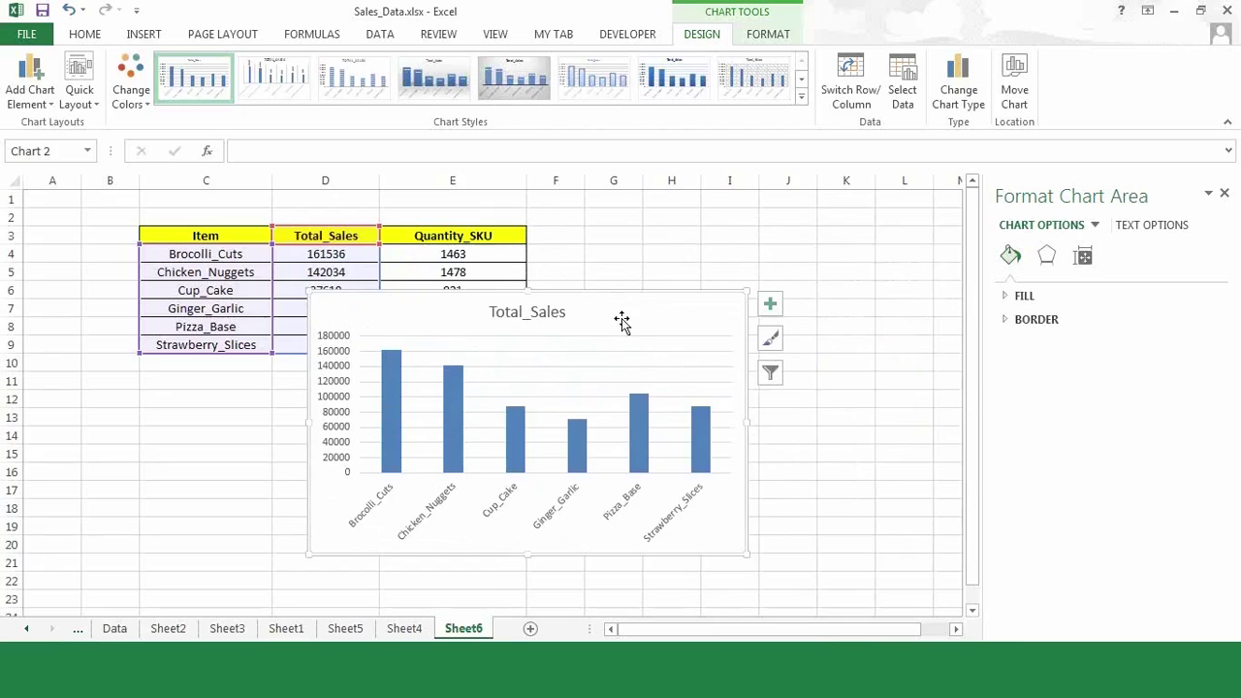
left_click_drag(622, 322, 840, 249)
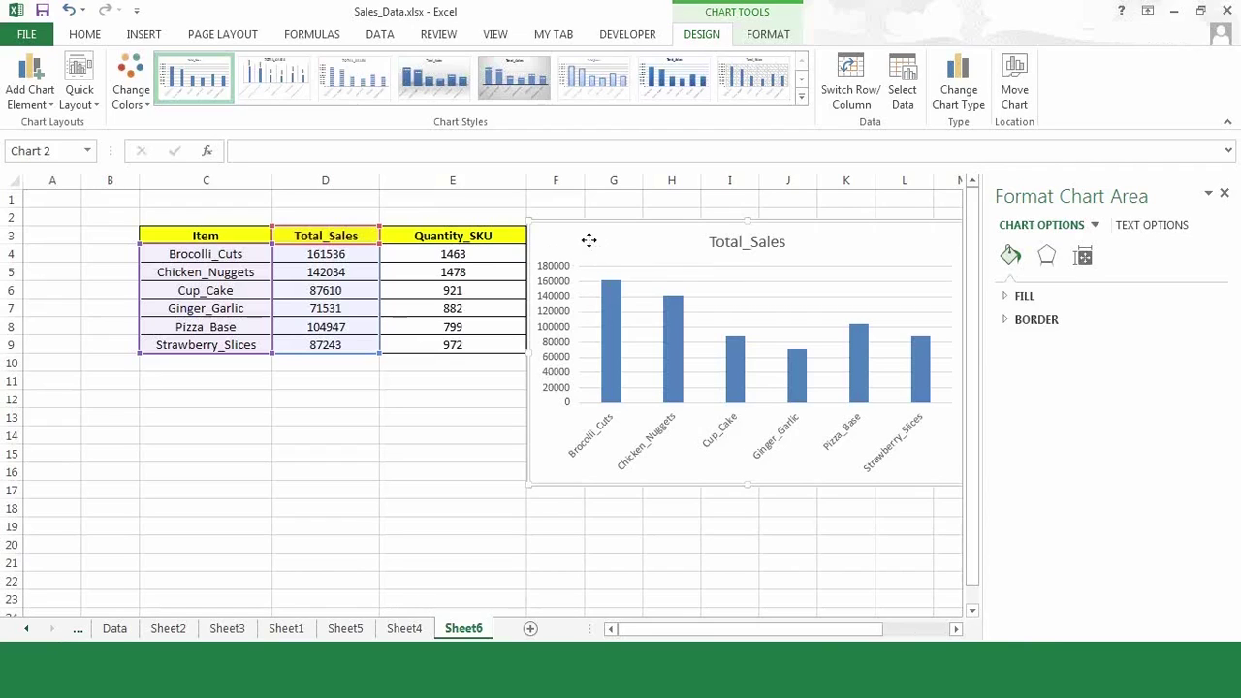
right_click(589, 242)
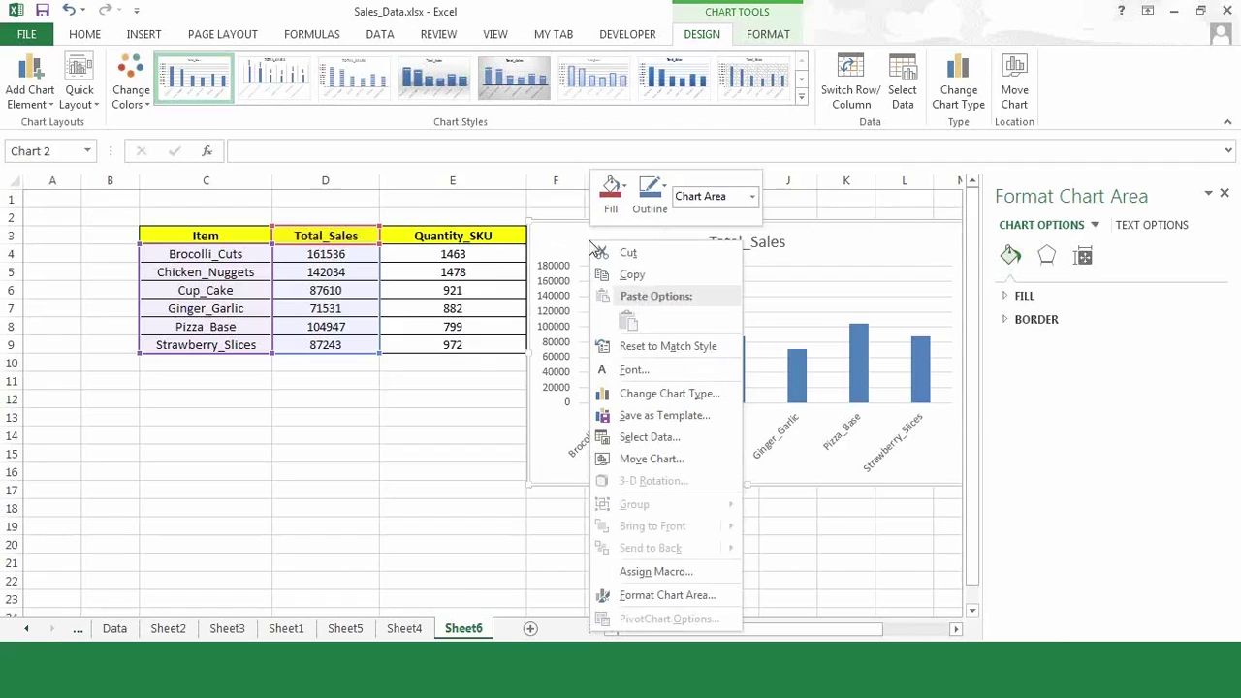
Step: Open Select Data for the chart and start adding a new series
left_click(649, 437)
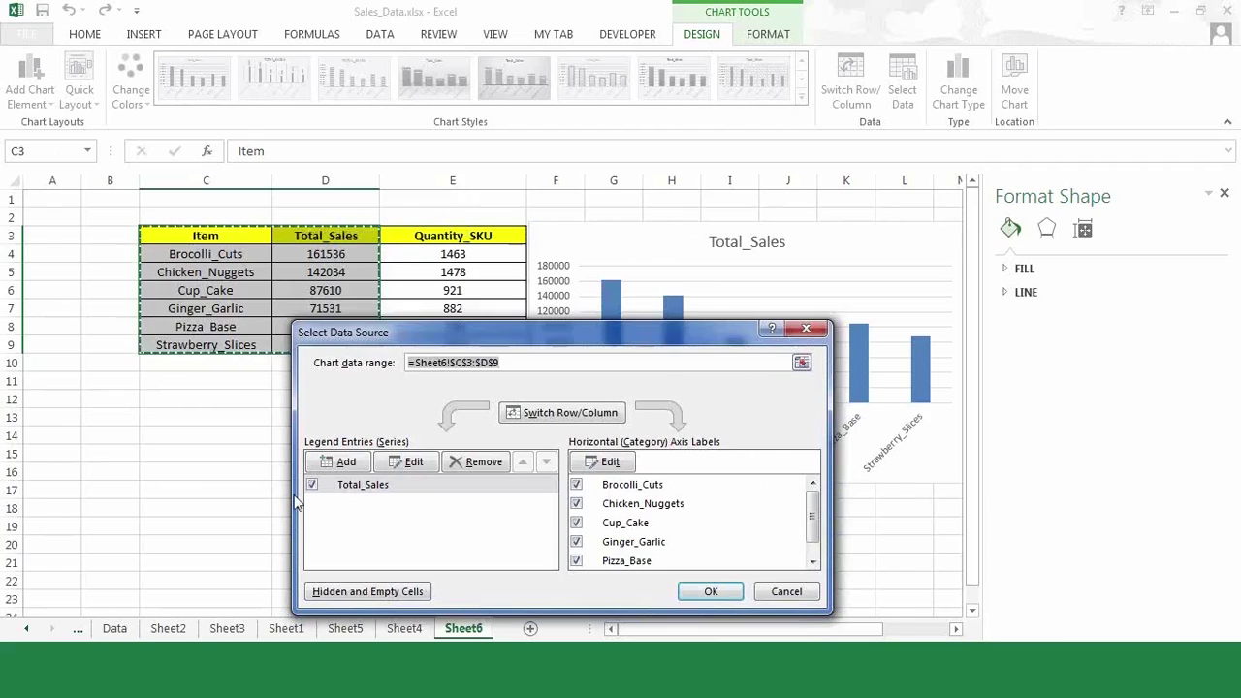
left_click(346, 463)
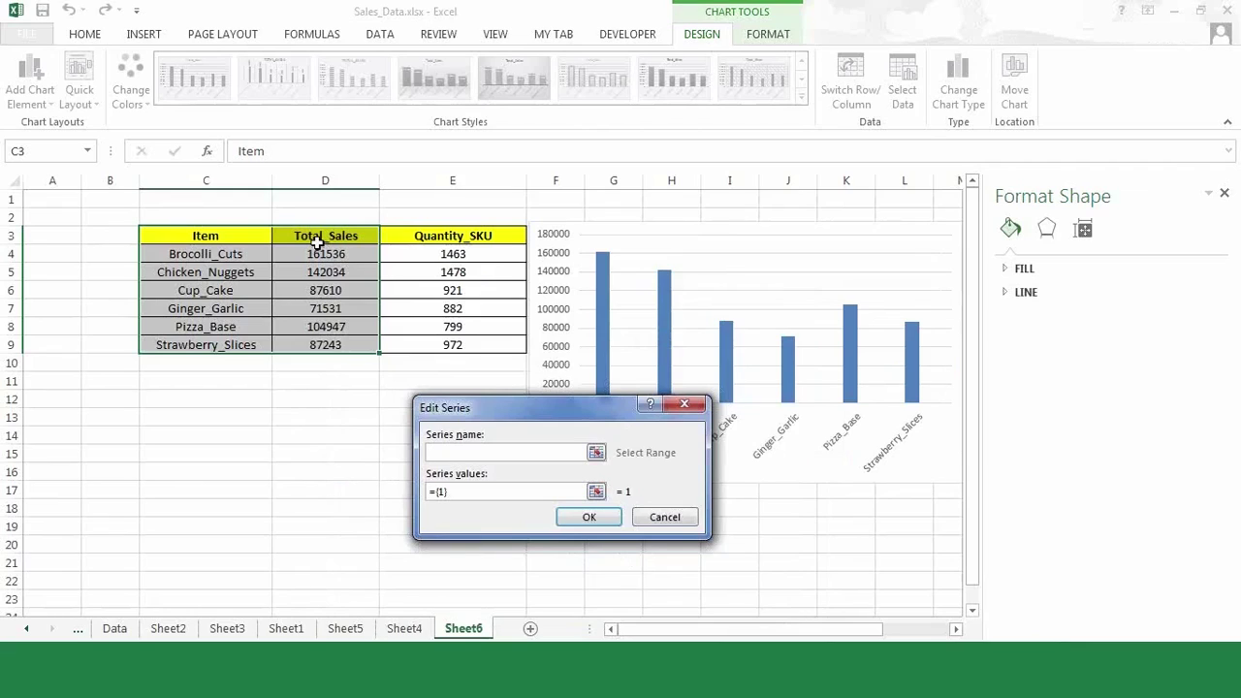
Step: Add a Quantity_SKU series named from E3 with values E4:E9 and apply it
left_click(443, 237)
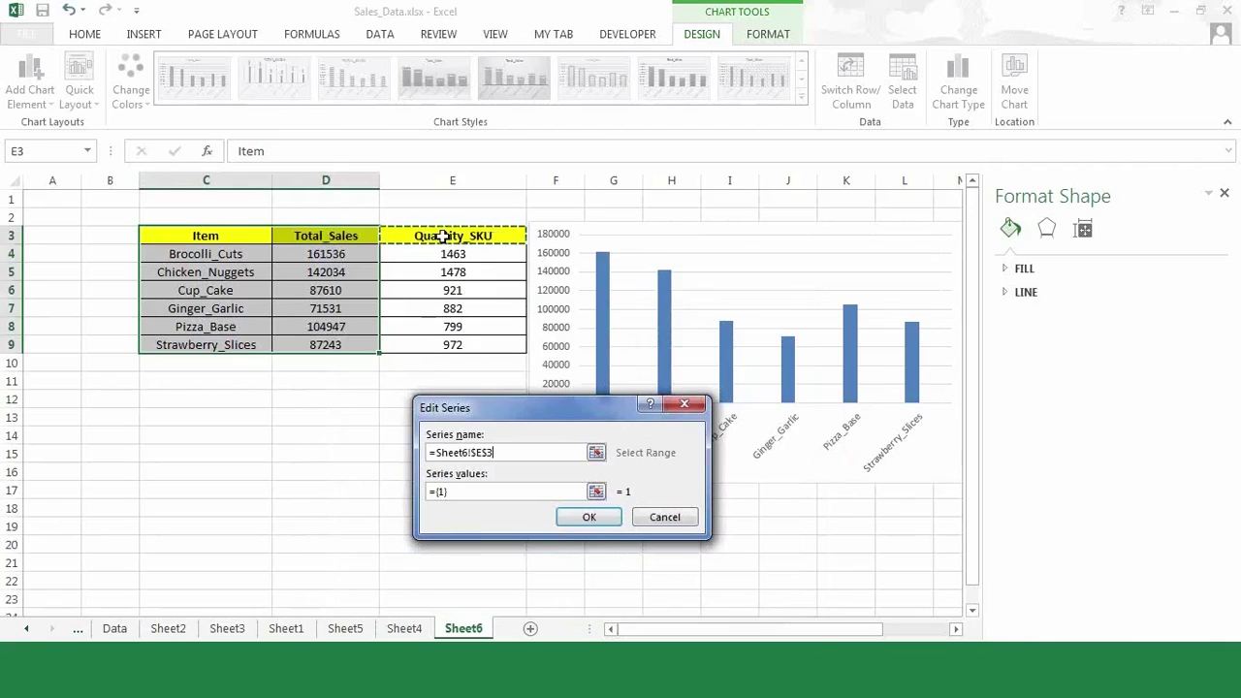
left_click(461, 491)
left_click_drag(460, 492, 433, 504)
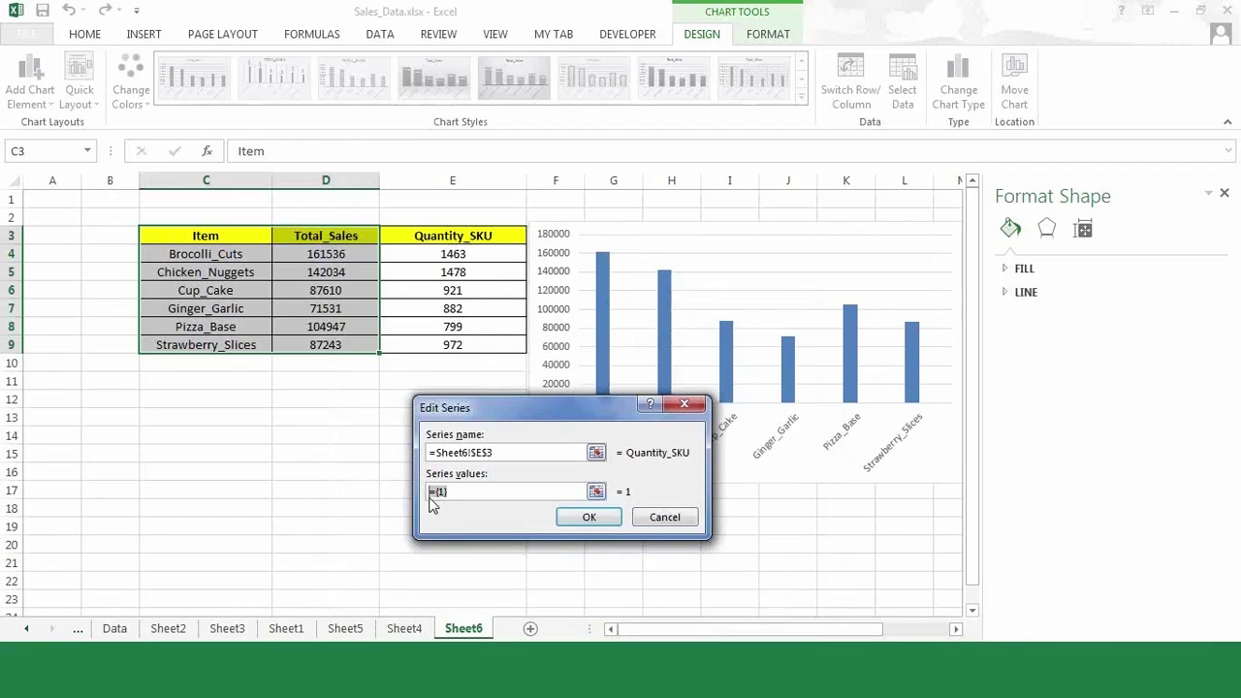
key("BackSpace")
left_click(439, 254)
left_click_drag(439, 254, 439, 340)
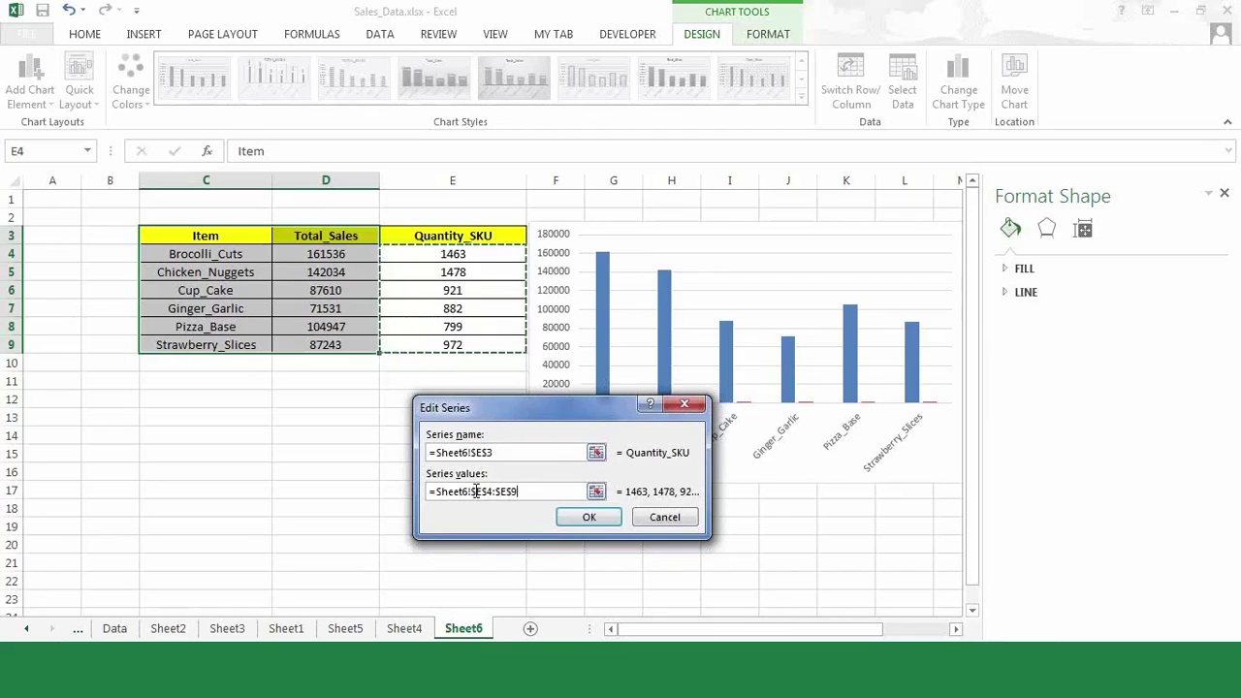
left_click(568, 521)
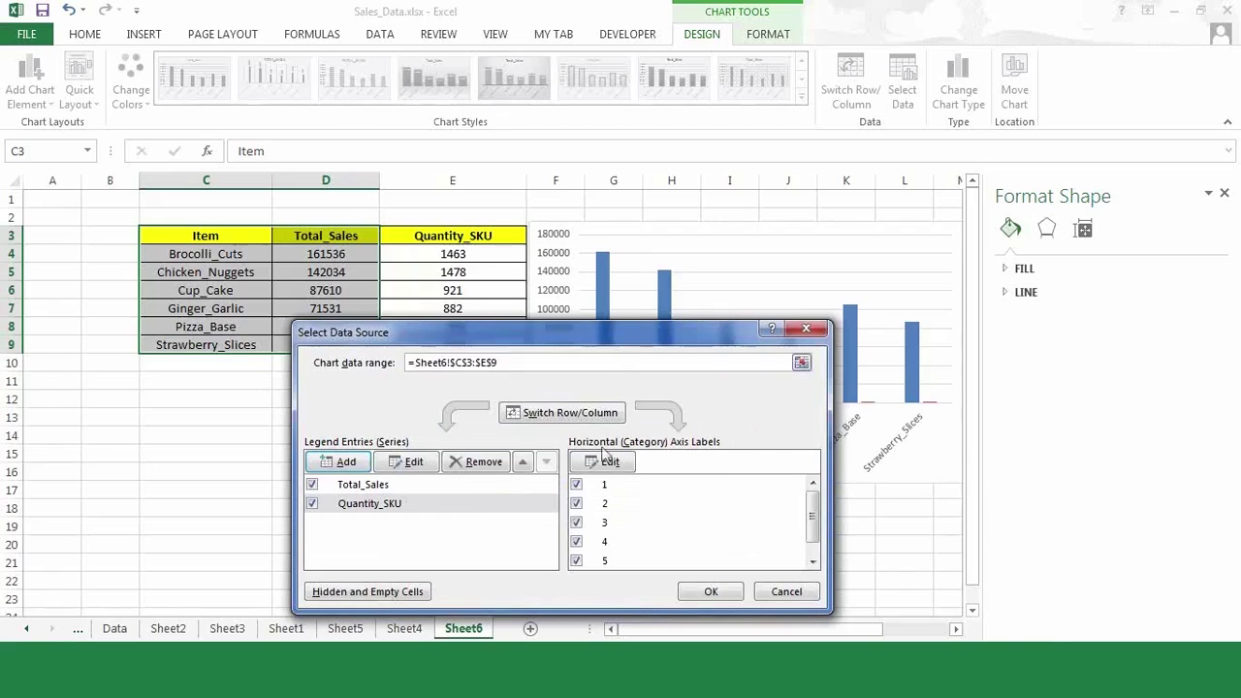
left_click(712, 593)
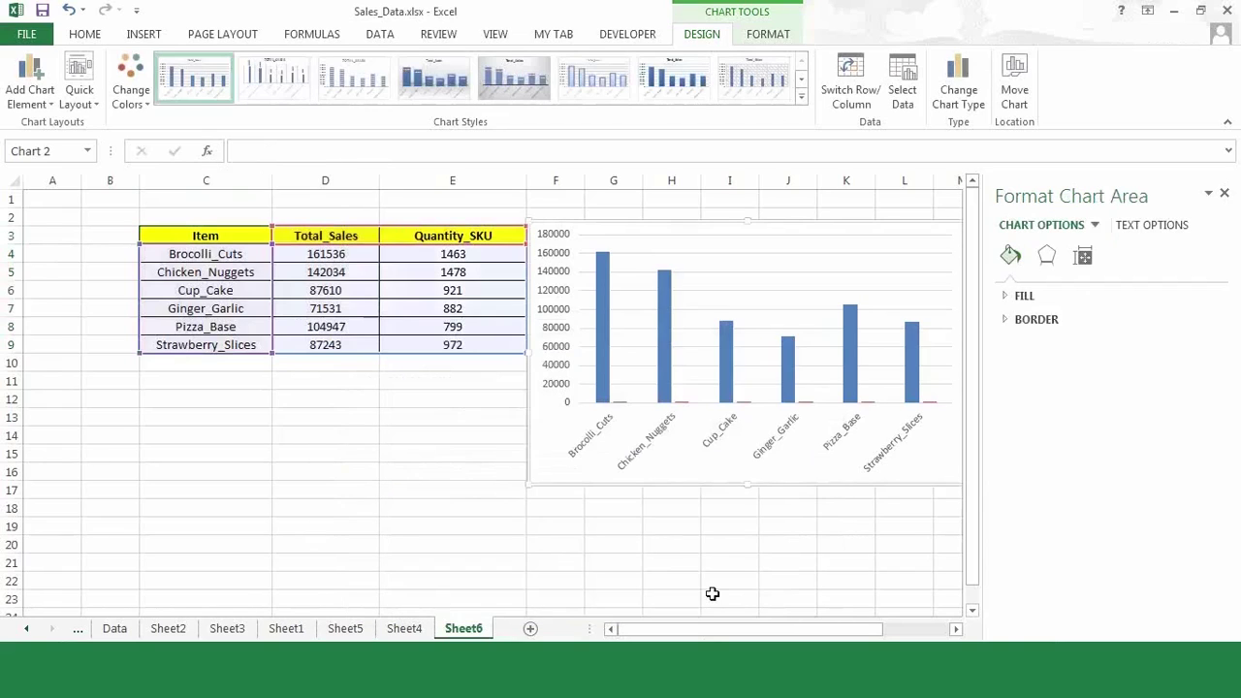
Step: Move the two-series chart left over columns D–H
left_click_drag(634, 222, 421, 295)
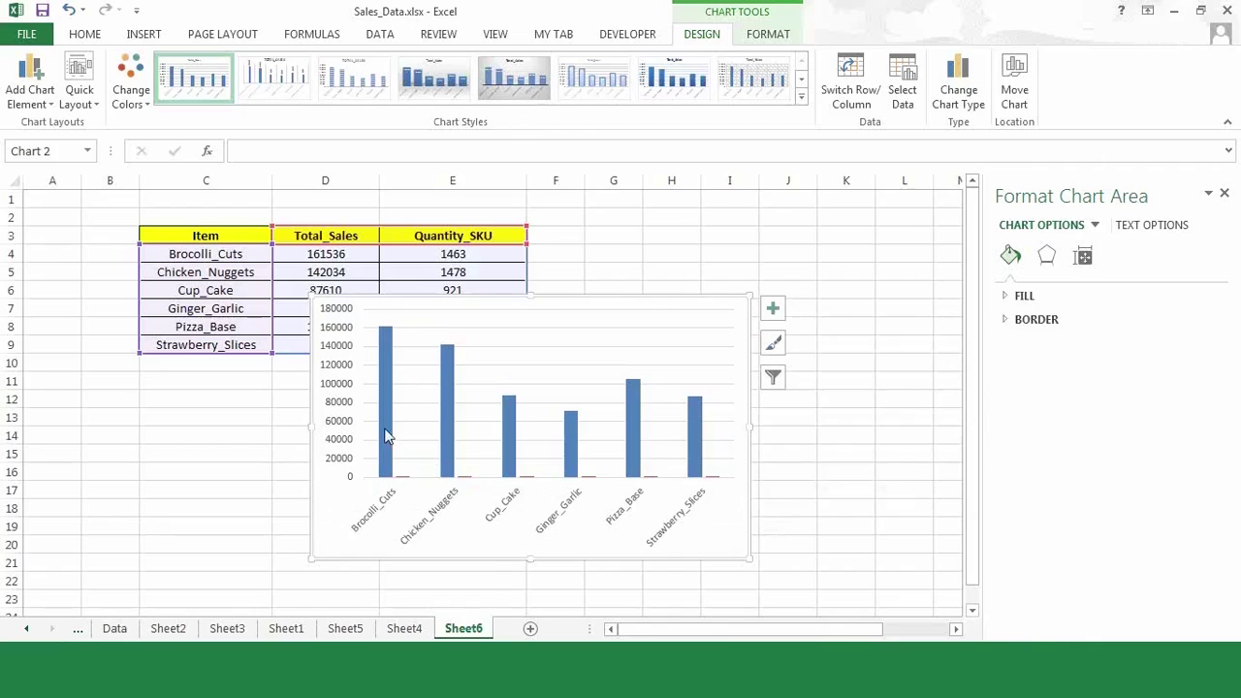
mouse_move(386, 452)
Step: Select the chart, then arrow to the Quantity_SKU series to show its Format Data Series pane
left_click(405, 477)
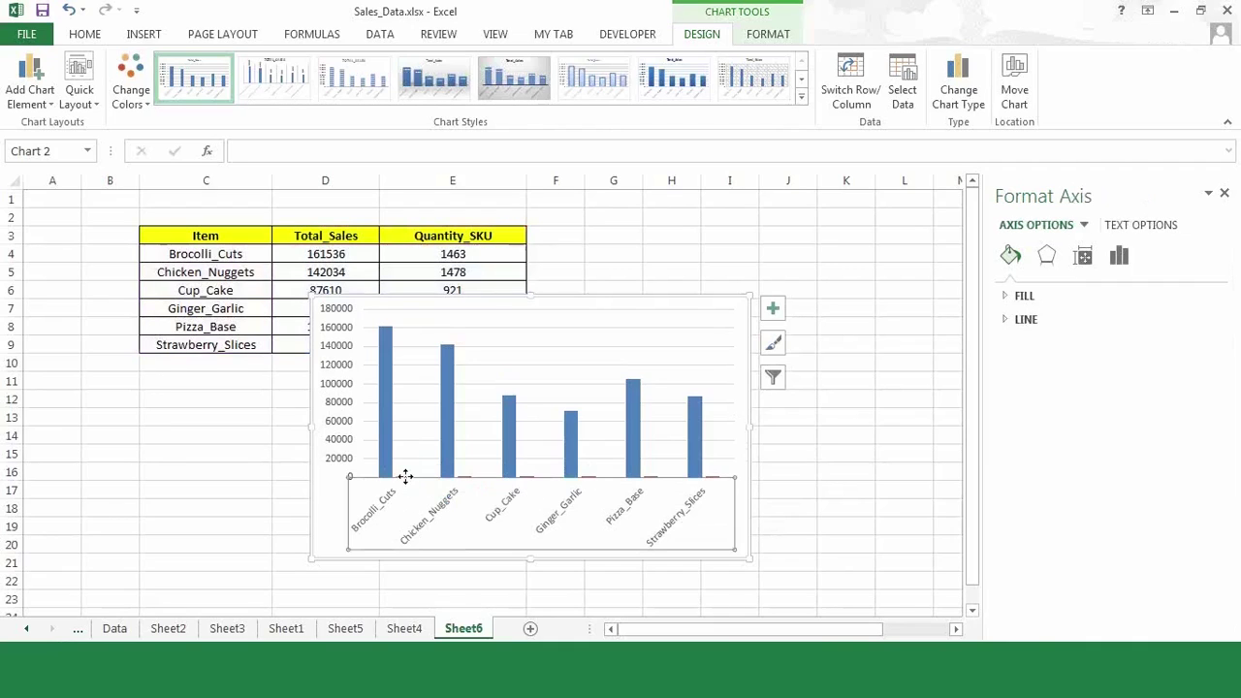
left_click(403, 476)
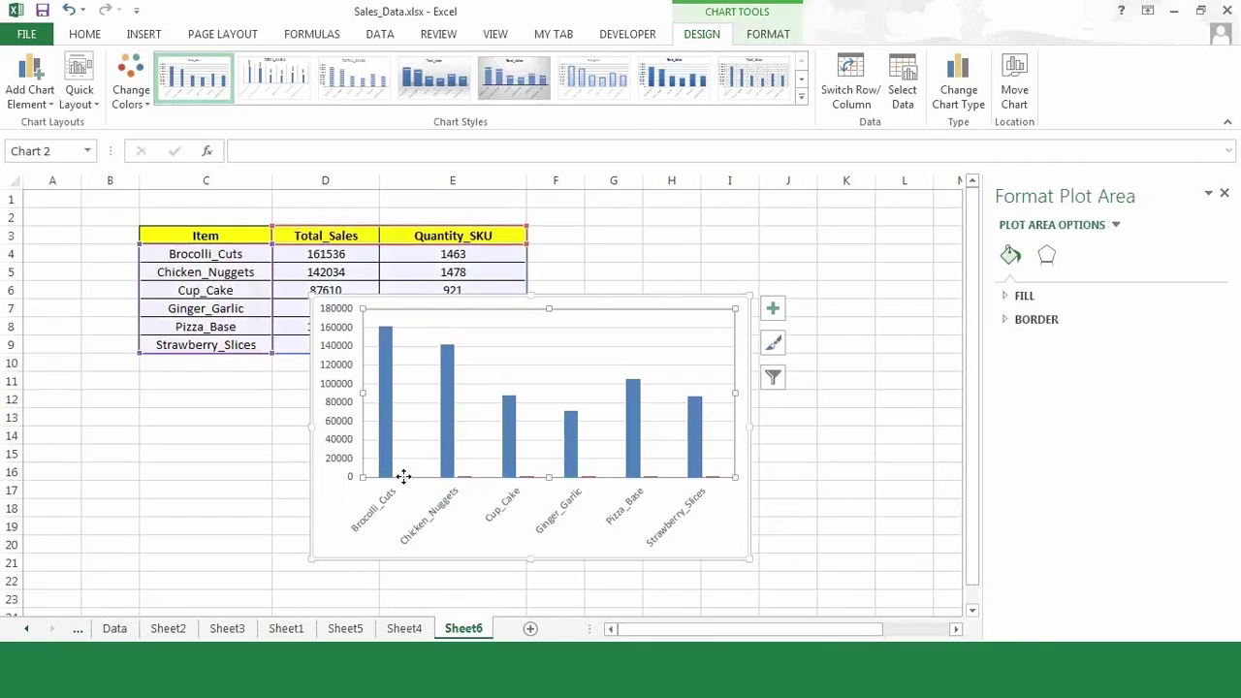
left_click(324, 522)
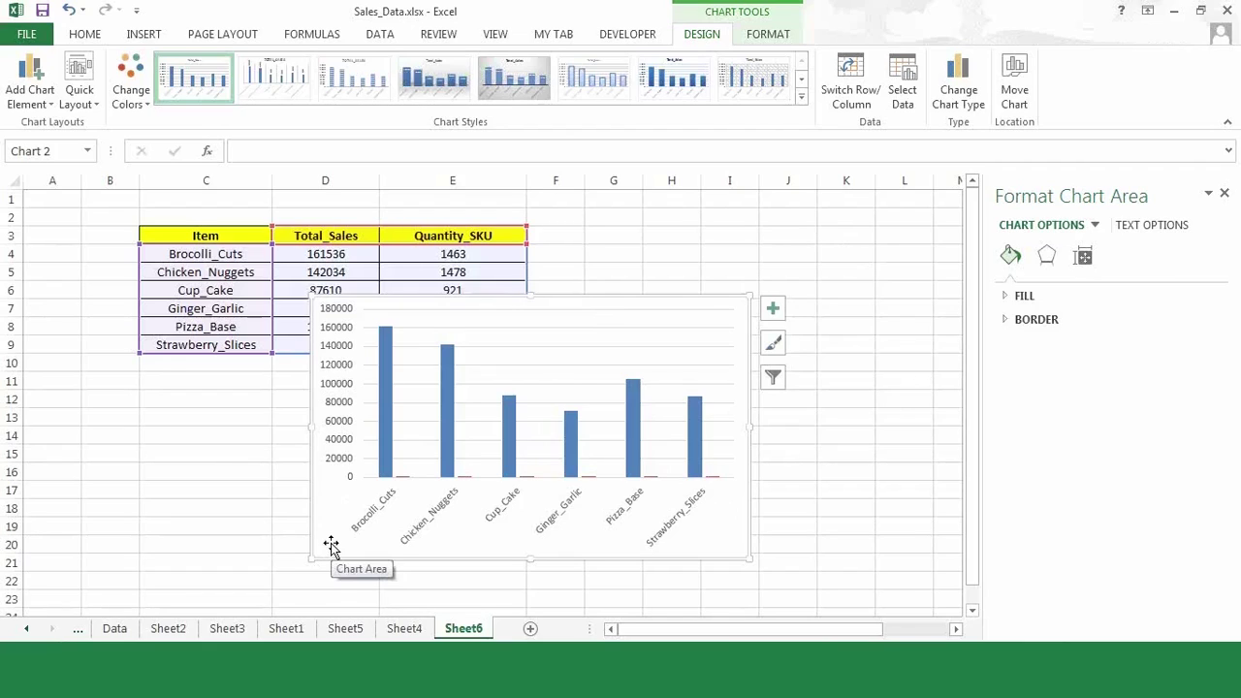
key("Left")
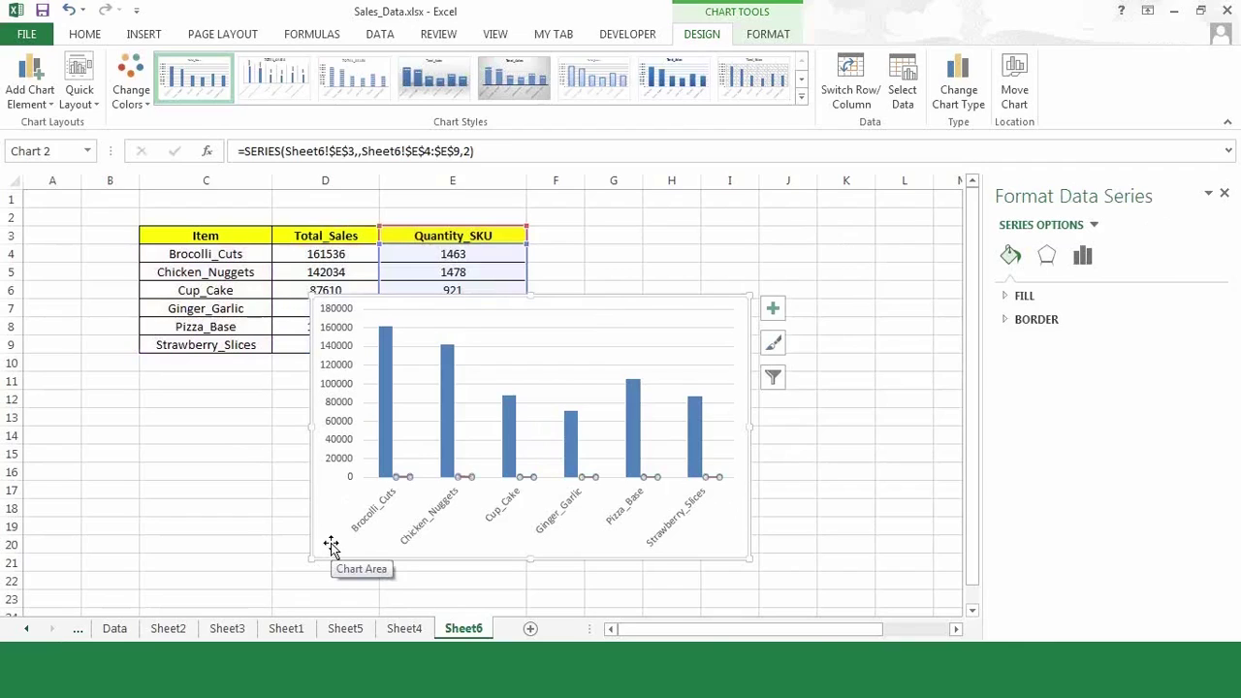
Step: Plot the Quantity_SKU series on a secondary axis scaled 0–1600
right_click(404, 482)
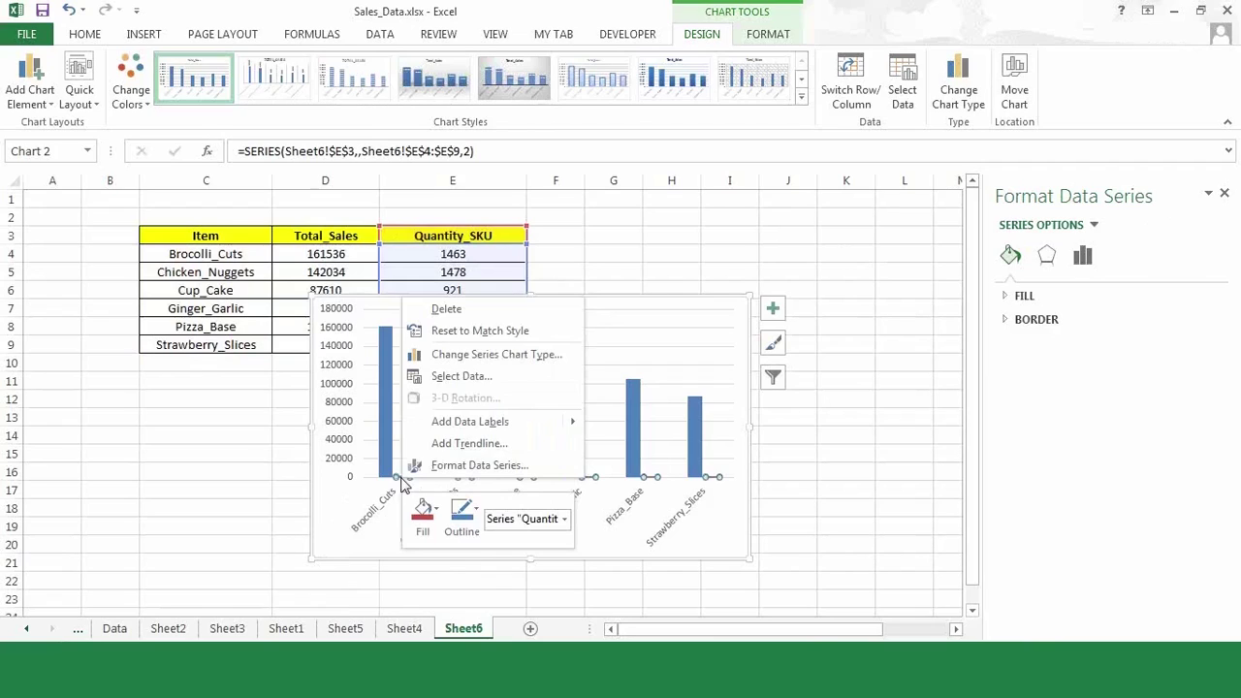
left_click(480, 466)
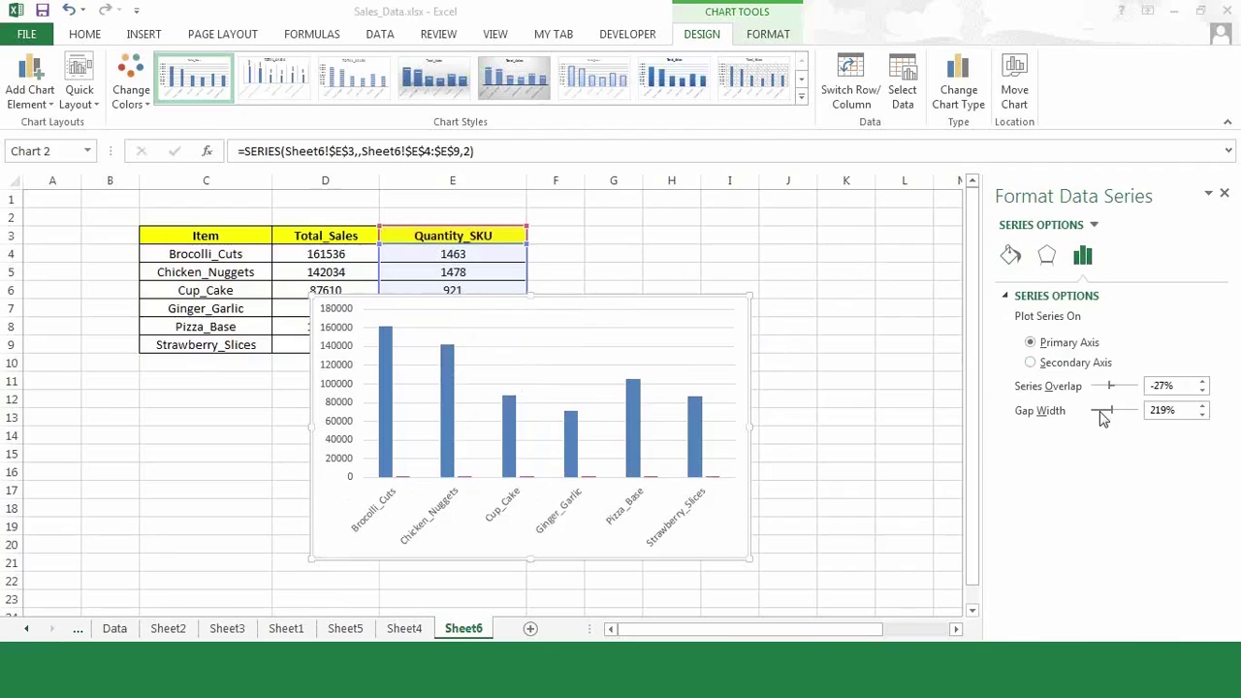
left_click(1032, 365)
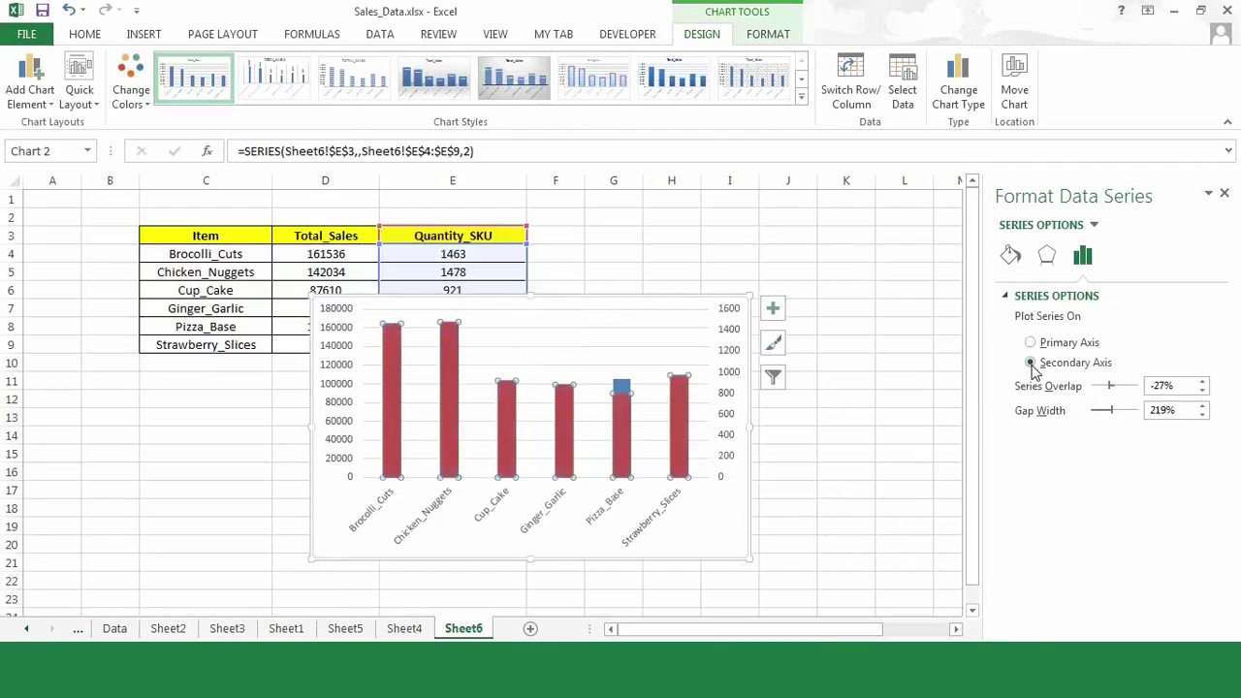
left_click(707, 525)
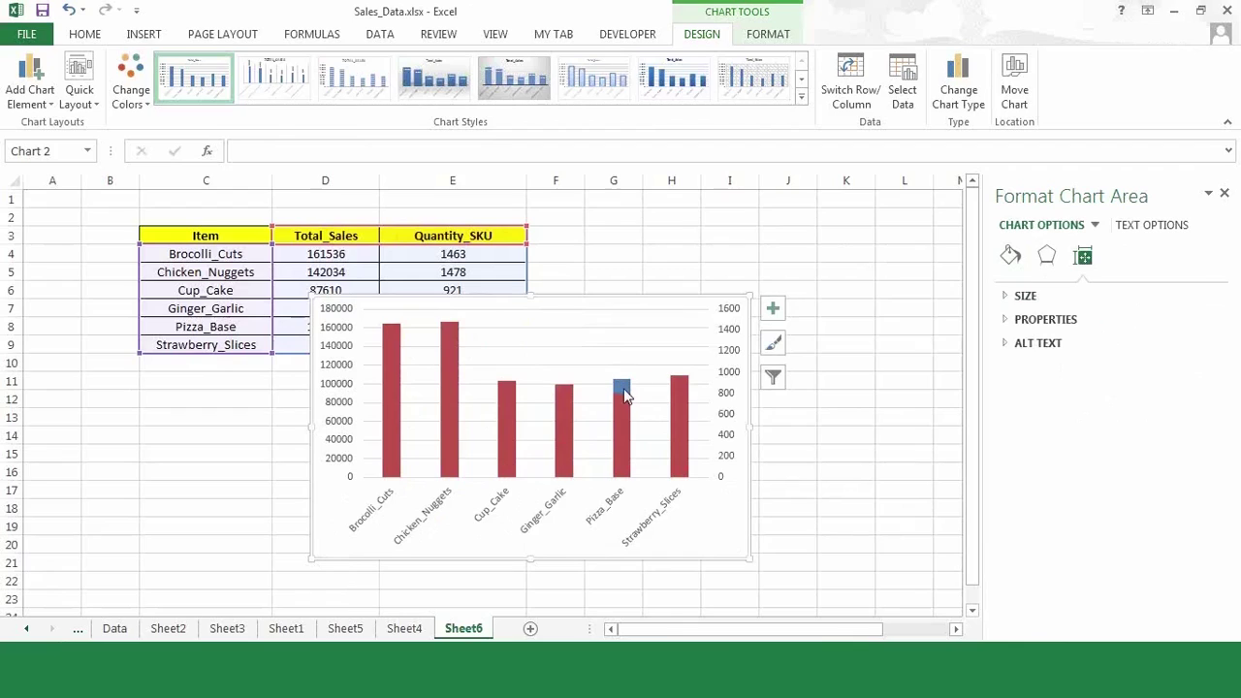
Step: Select the whole Total_Sales column series and bring up Change Chart Type on Combo
mouse_move(626, 394)
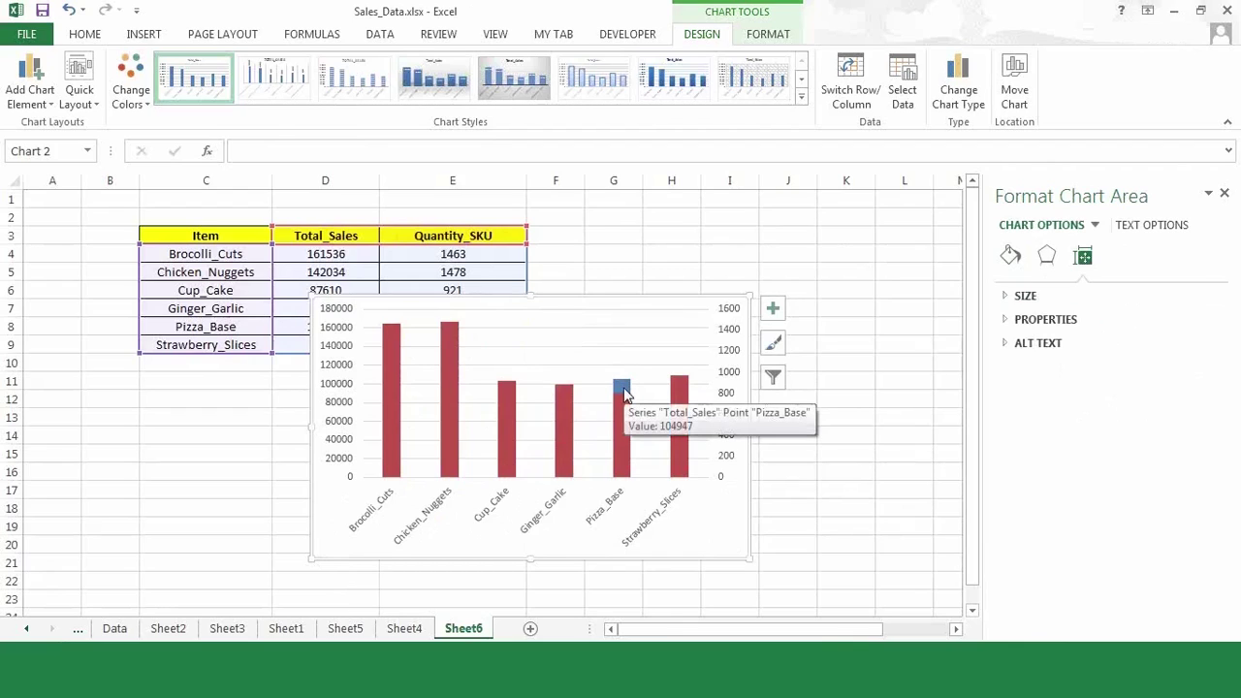
left_click(626, 395)
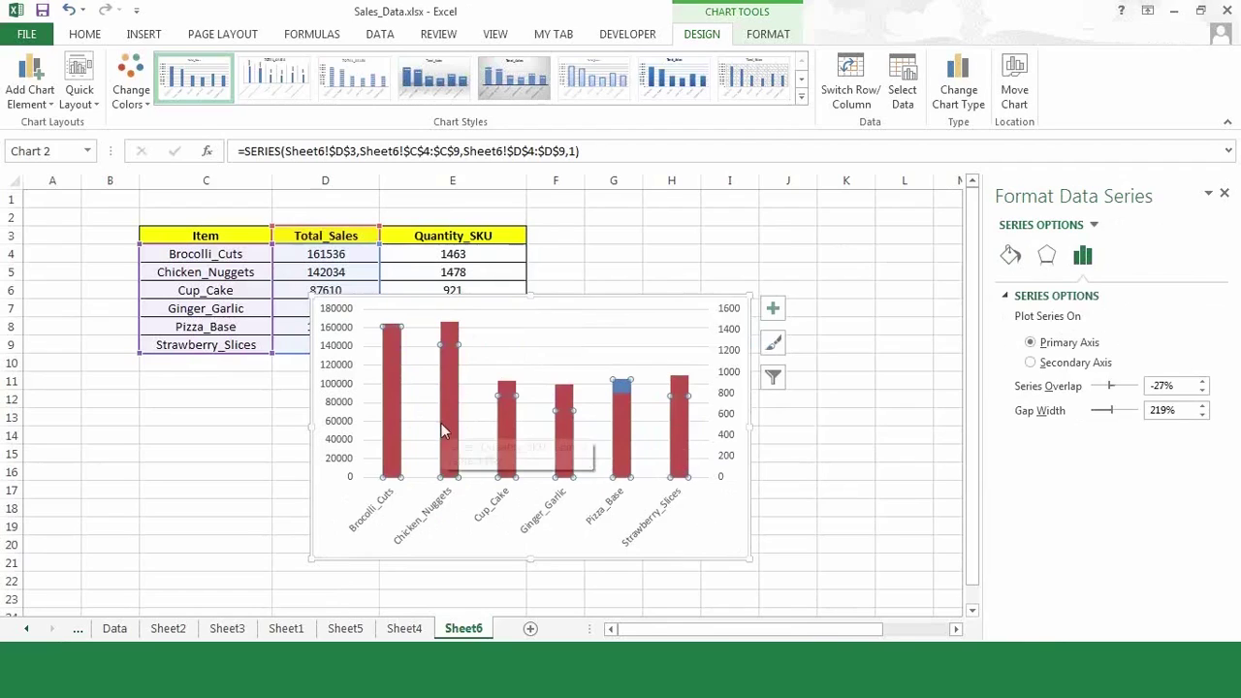
mouse_move(441, 424)
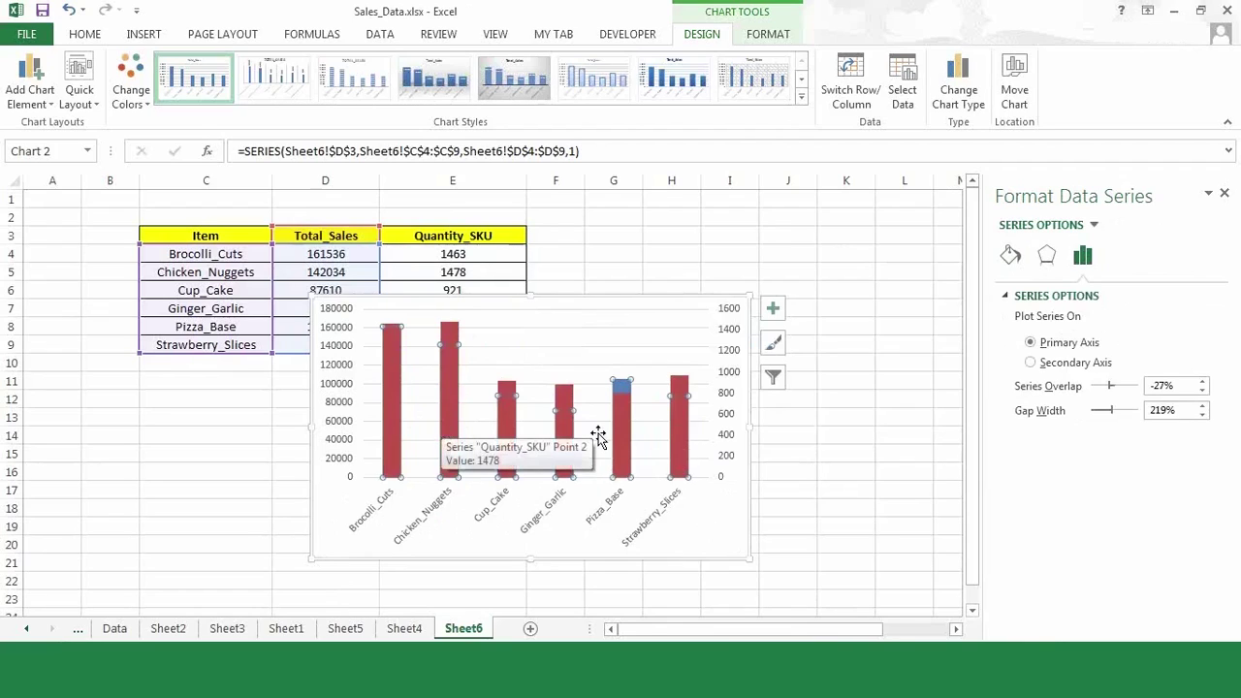
mouse_move(574, 444)
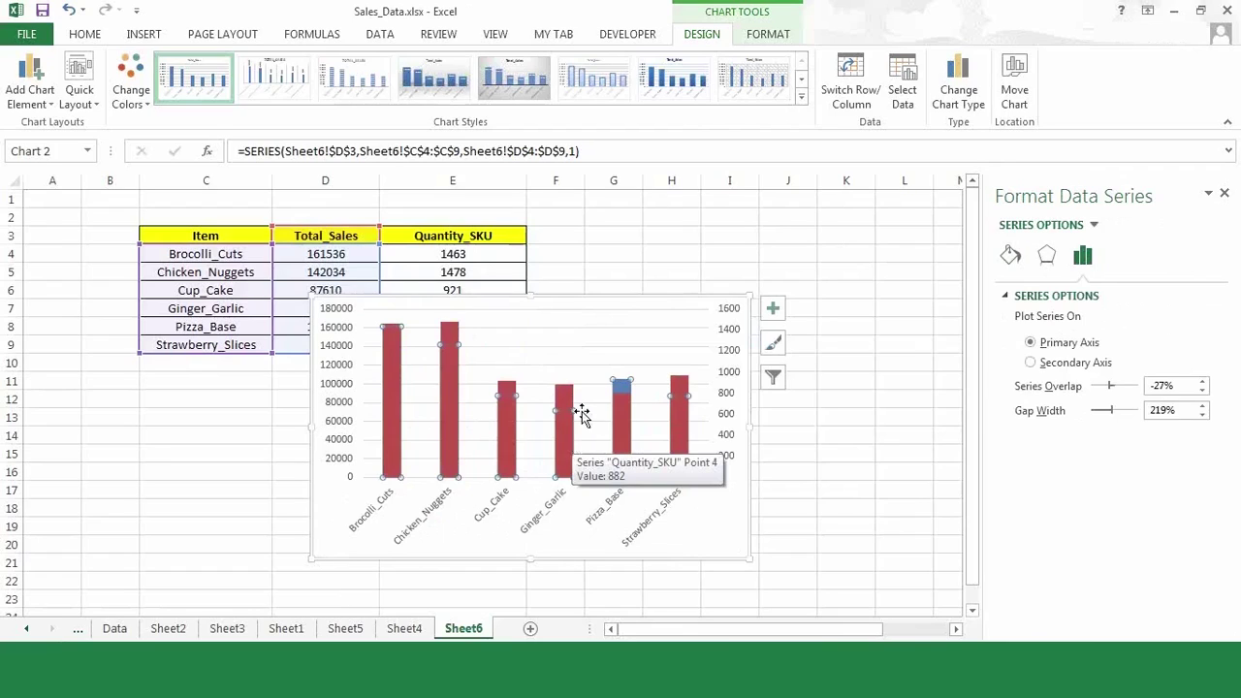
left_click(628, 397)
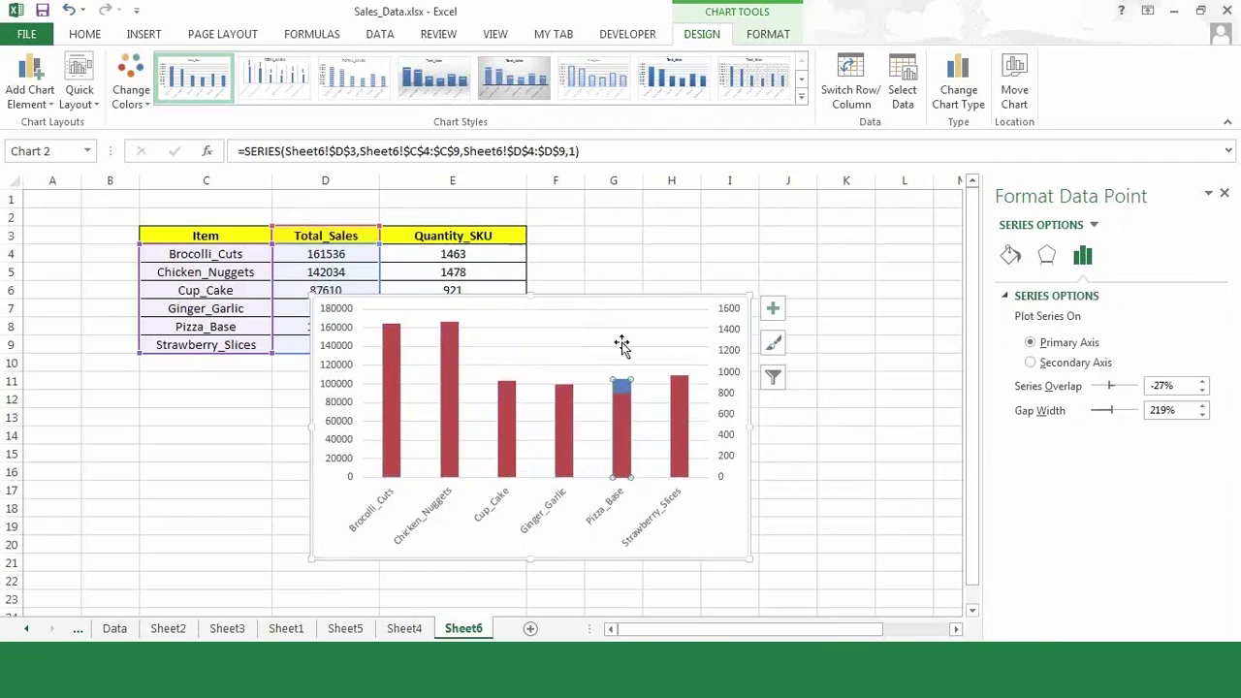
left_click(732, 548)
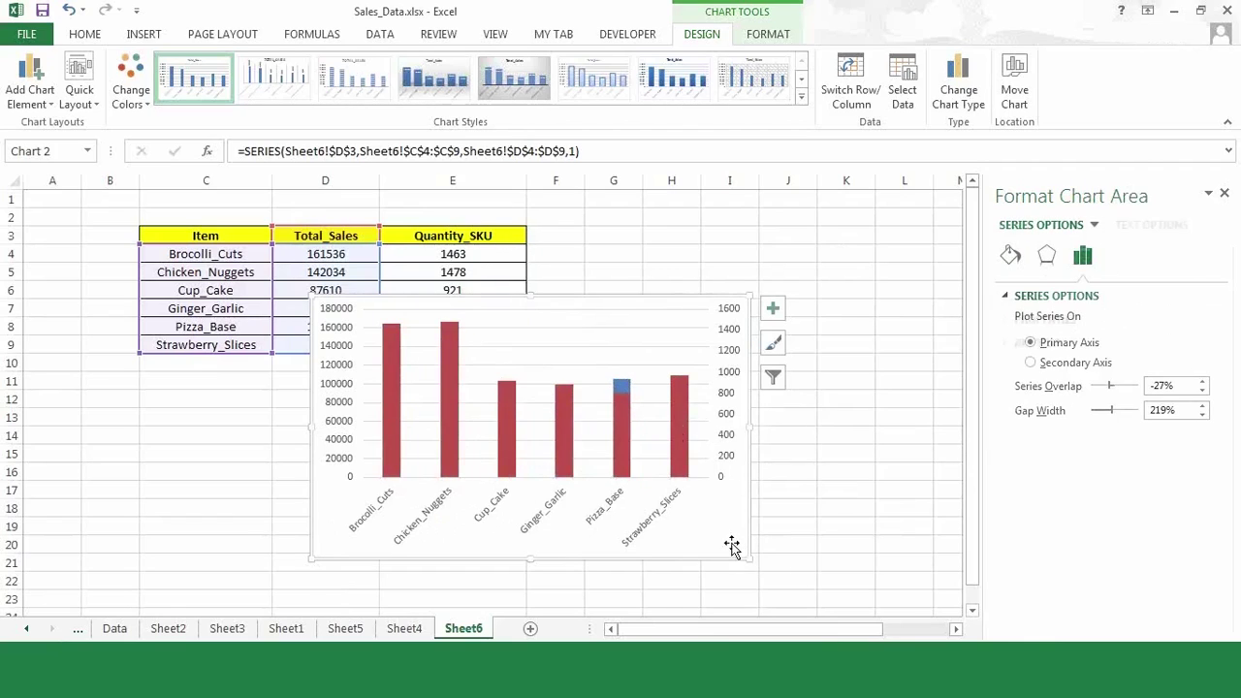
left_click(623, 383)
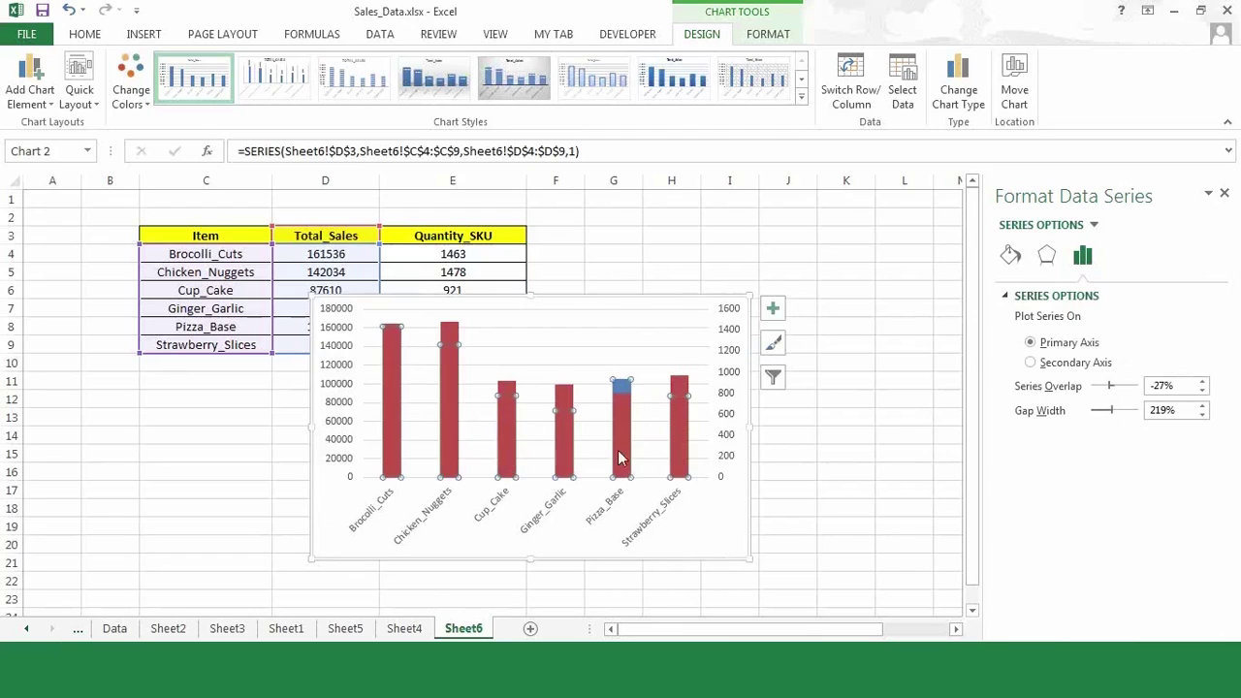
left_click(948, 99)
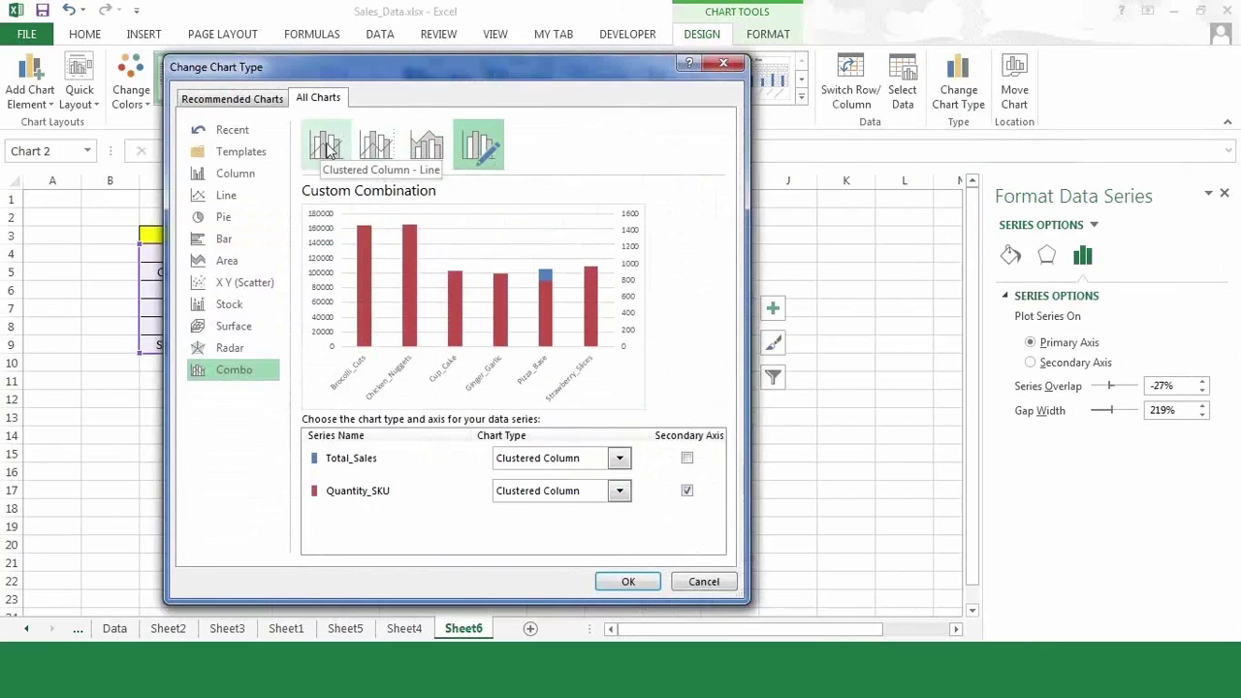
Step: Apply the Combo 'Clustered Column - Line on Secondary Axis' type, making Quantity_SKU a red line
left_click(376, 151)
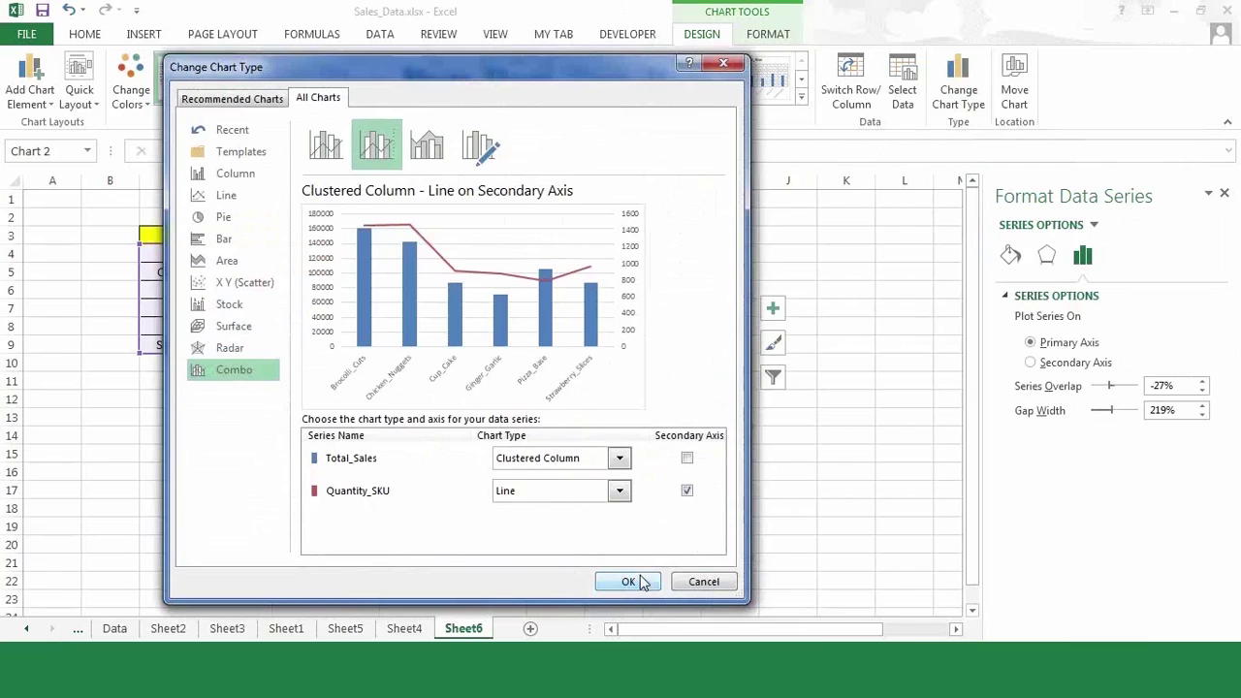
left_click(640, 582)
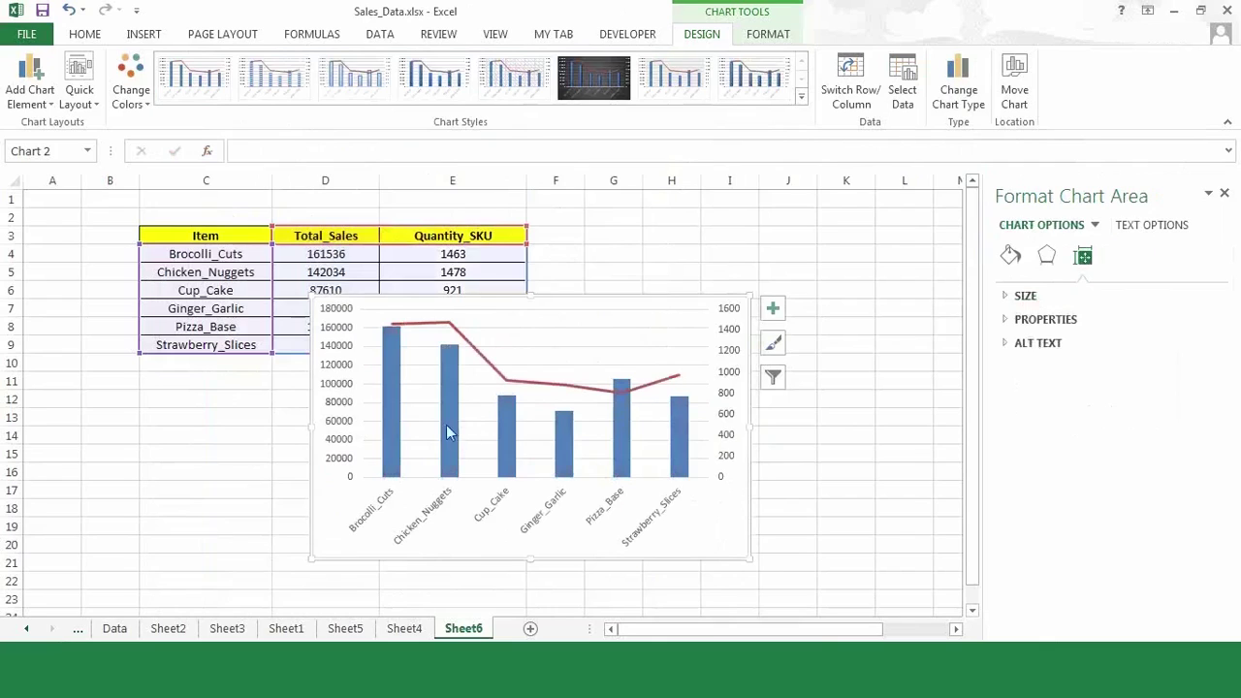
mouse_move(395, 423)
mouse_move(503, 379)
left_click(667, 384)
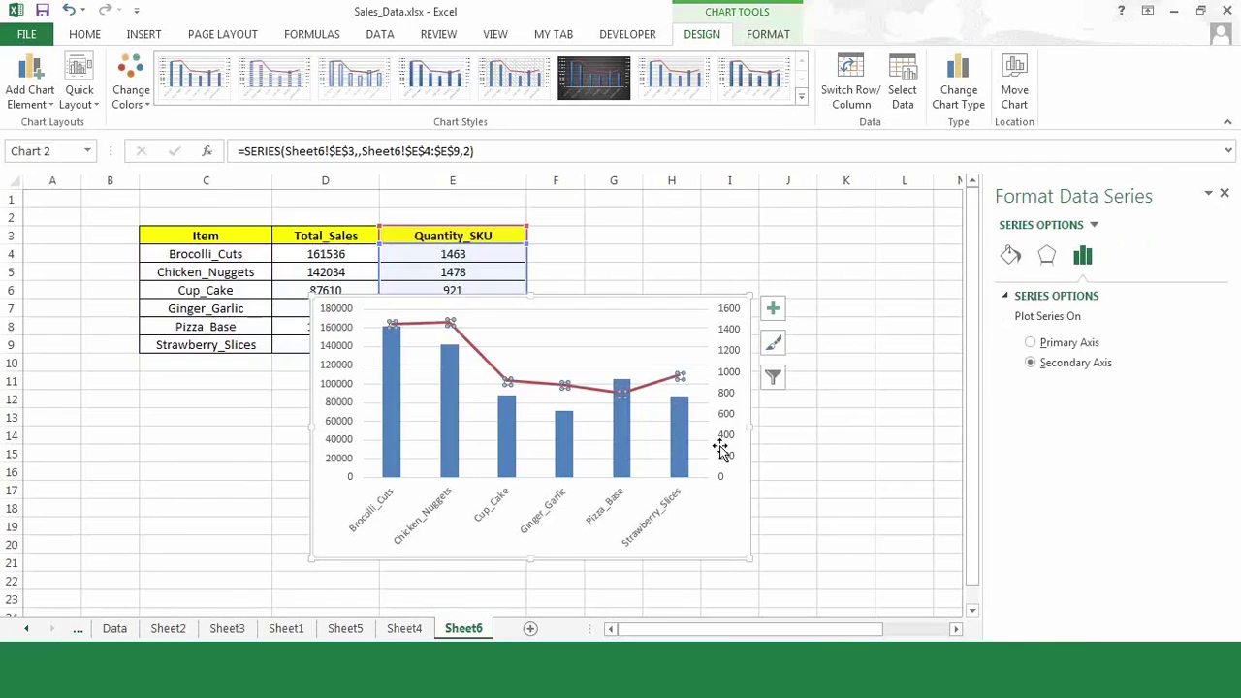
left_click(389, 359)
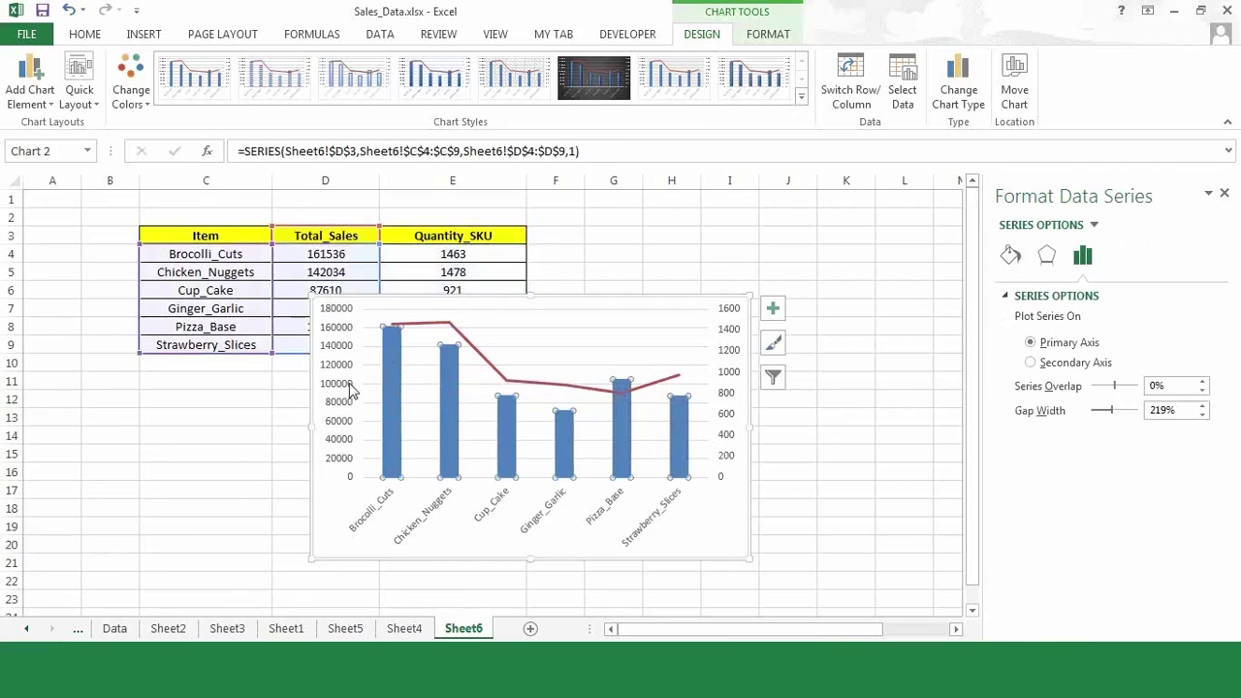
left_click(734, 533)
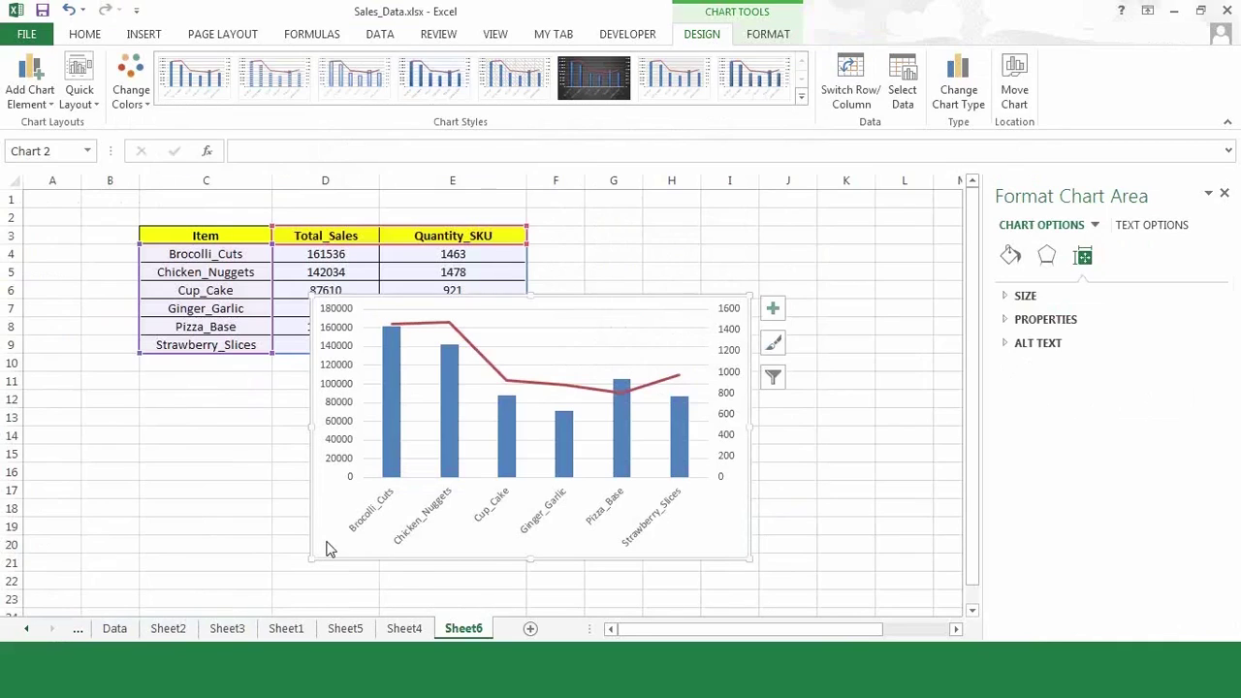
Step: Move the chart to a new chart sheet named DualSeriesChart, replacing the default Chart1
right_click(328, 547)
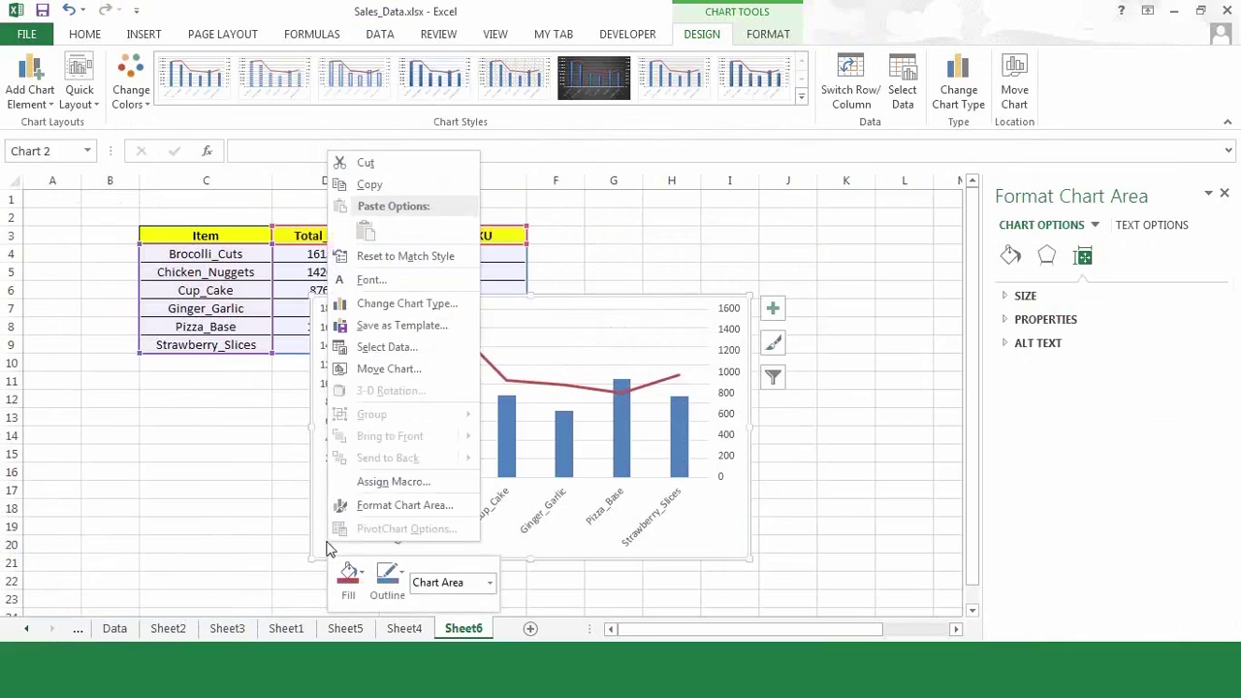
left_click(389, 370)
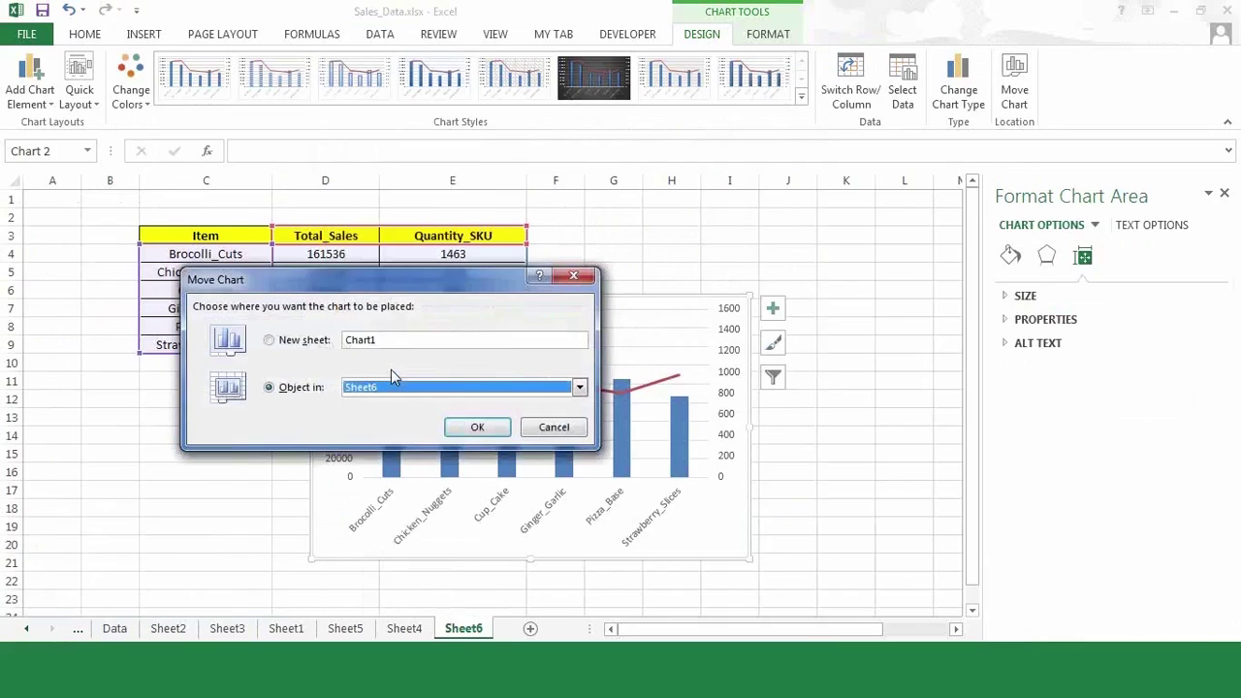
left_click(300, 342)
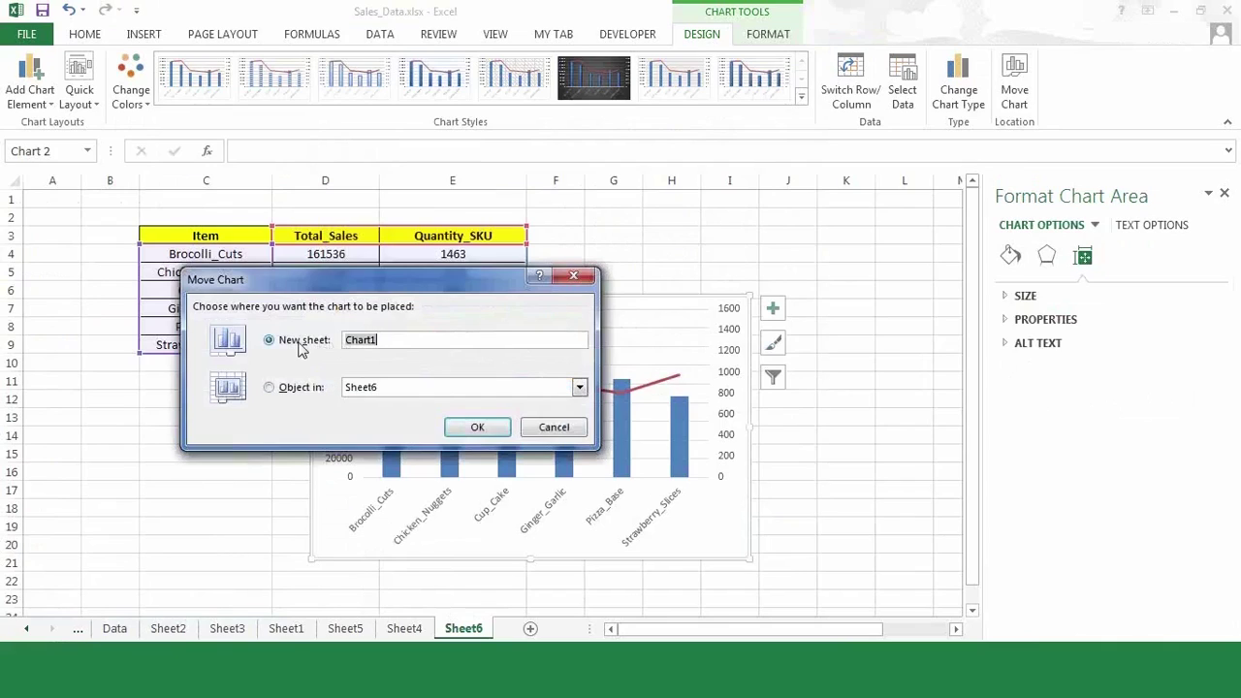
left_click(579, 388)
left_click(536, 340)
left_click_drag(375, 340, 335, 345)
left_click(333, 347)
key("BackSpace")
key("BackSpace")
key("BackSpace")
key("BackSpace")
key("BackSpace")
key("BackSpace")
type("DualSeriesChart")
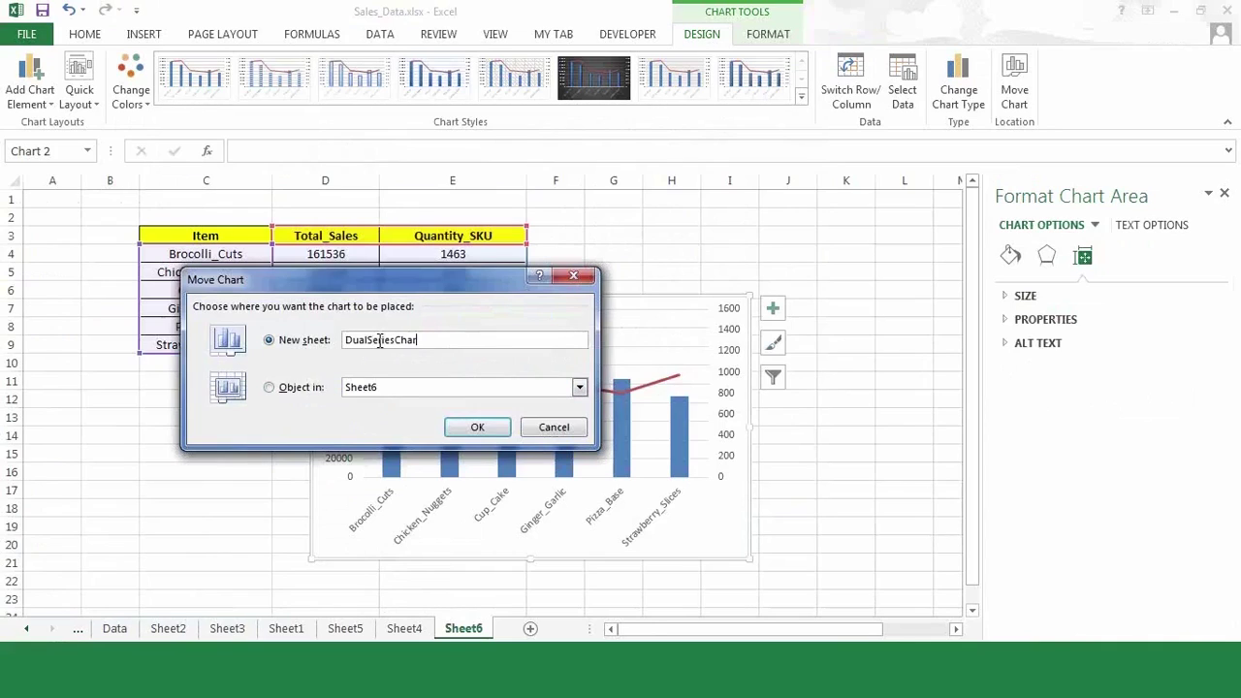
left_click(476, 432)
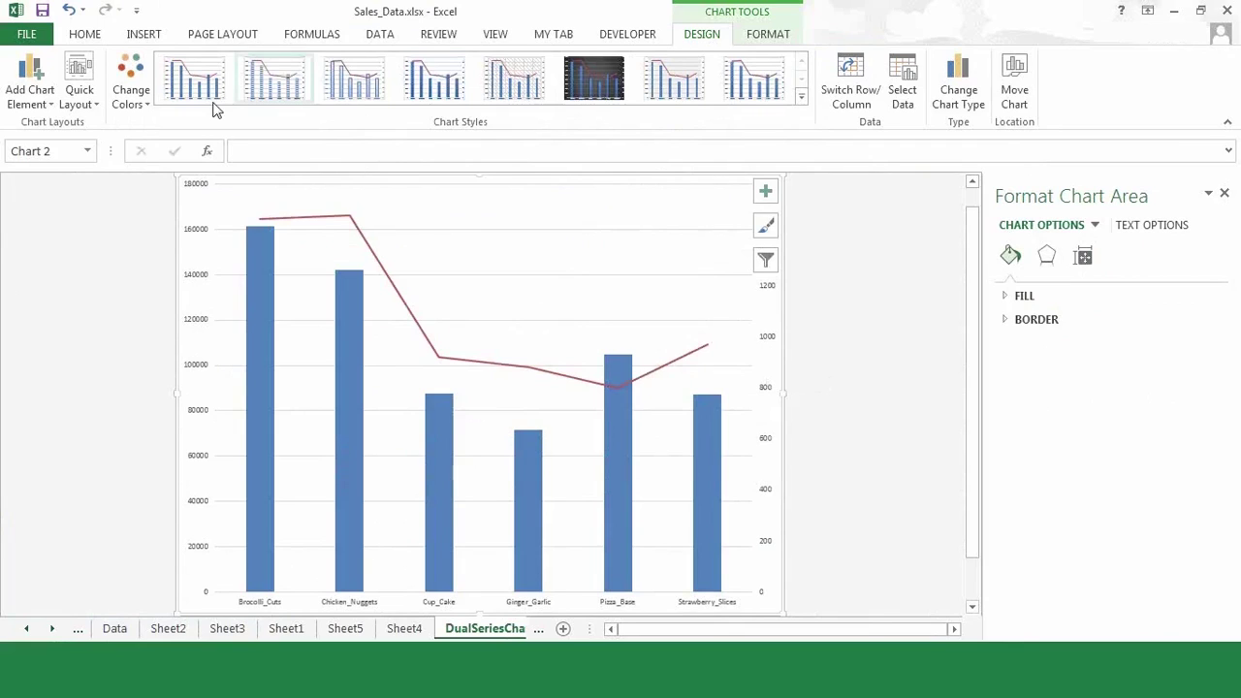
left_click(127, 97)
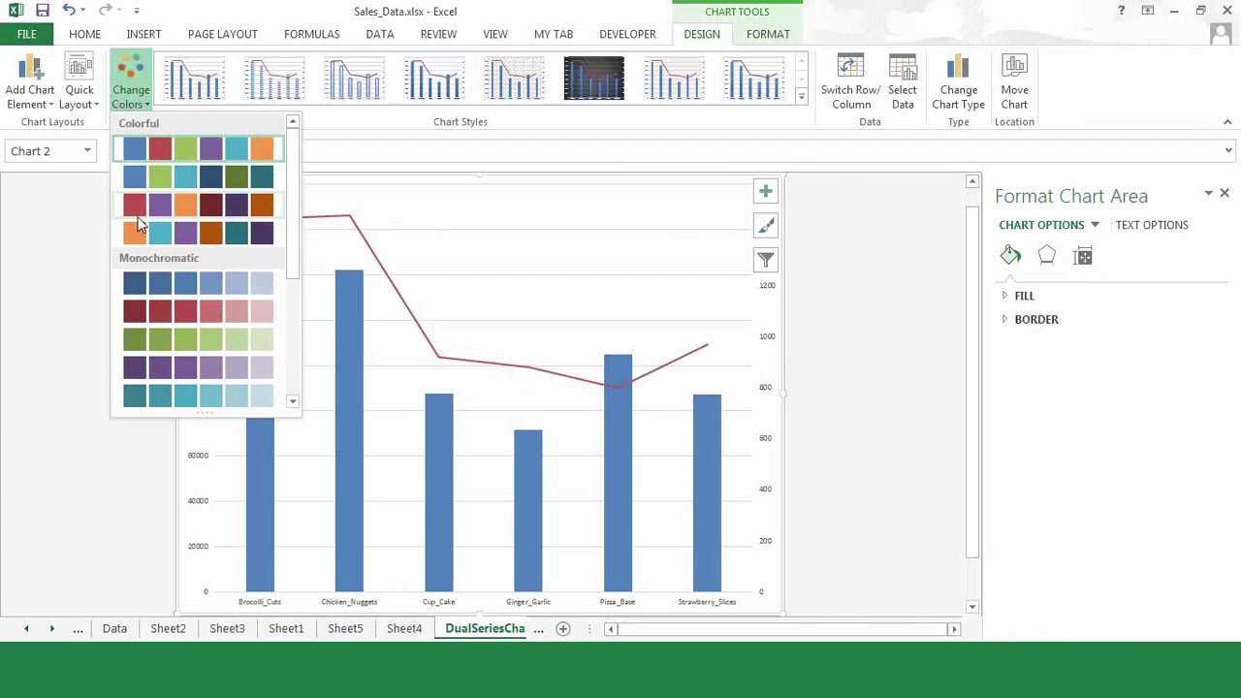
left_click(139, 215)
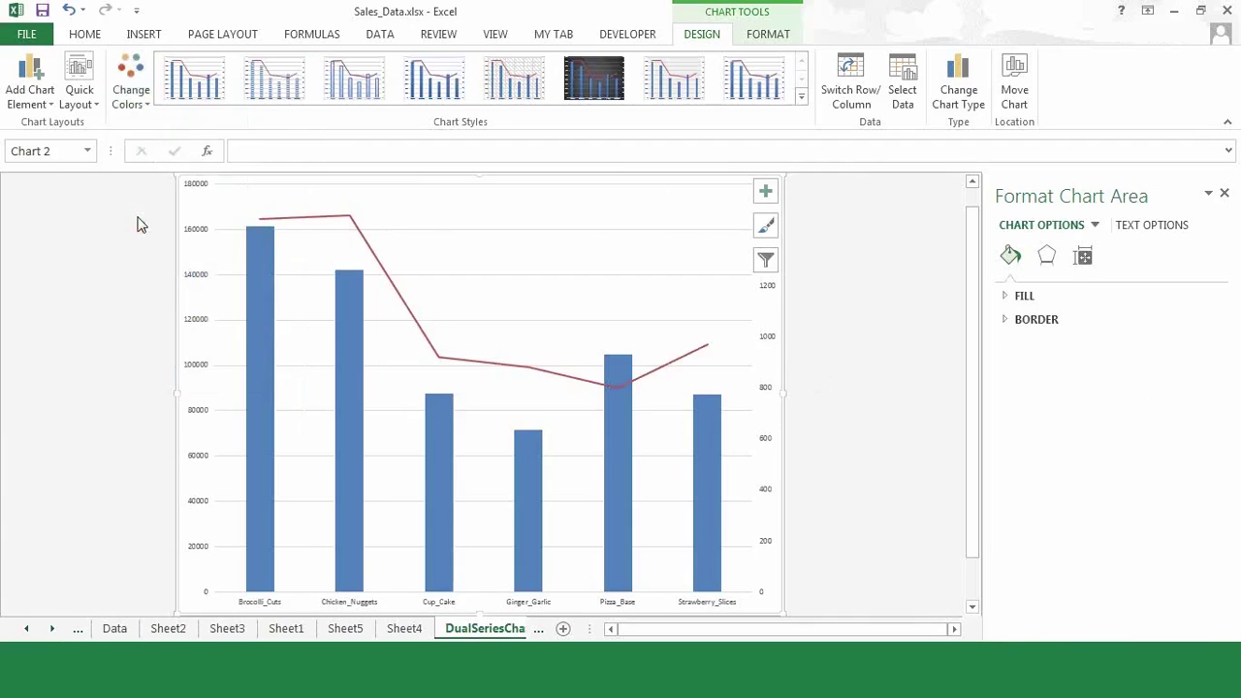
left_click(145, 110)
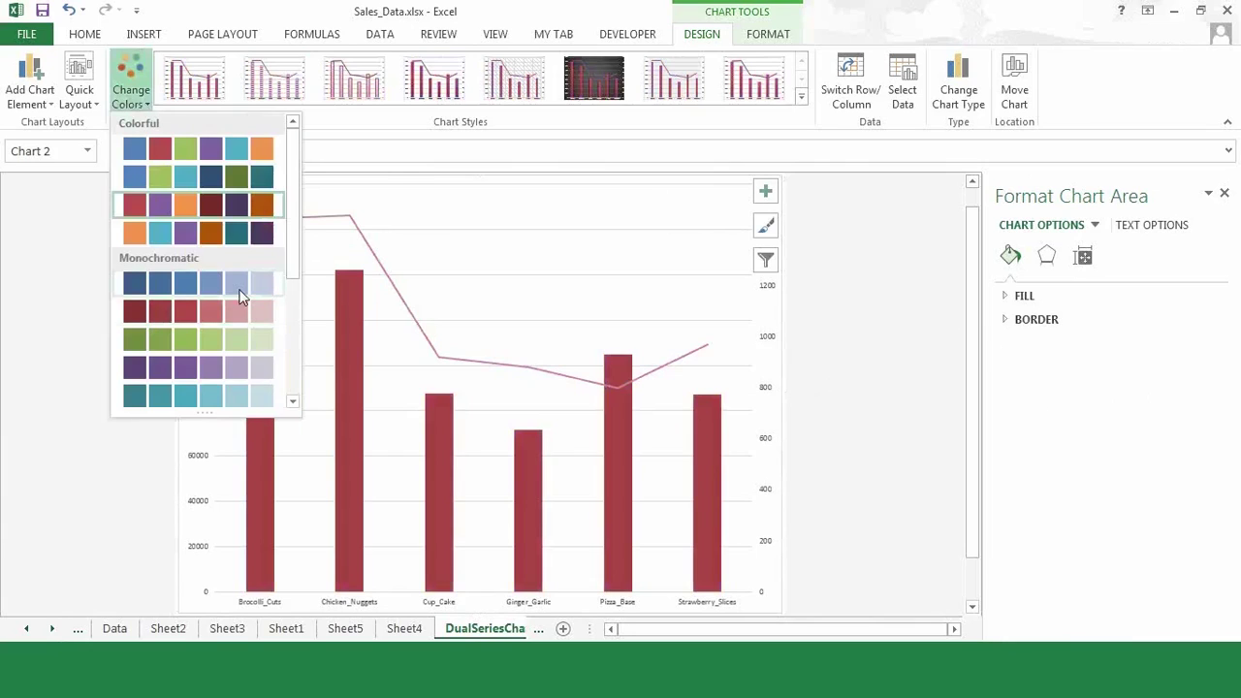
left_click(213, 370)
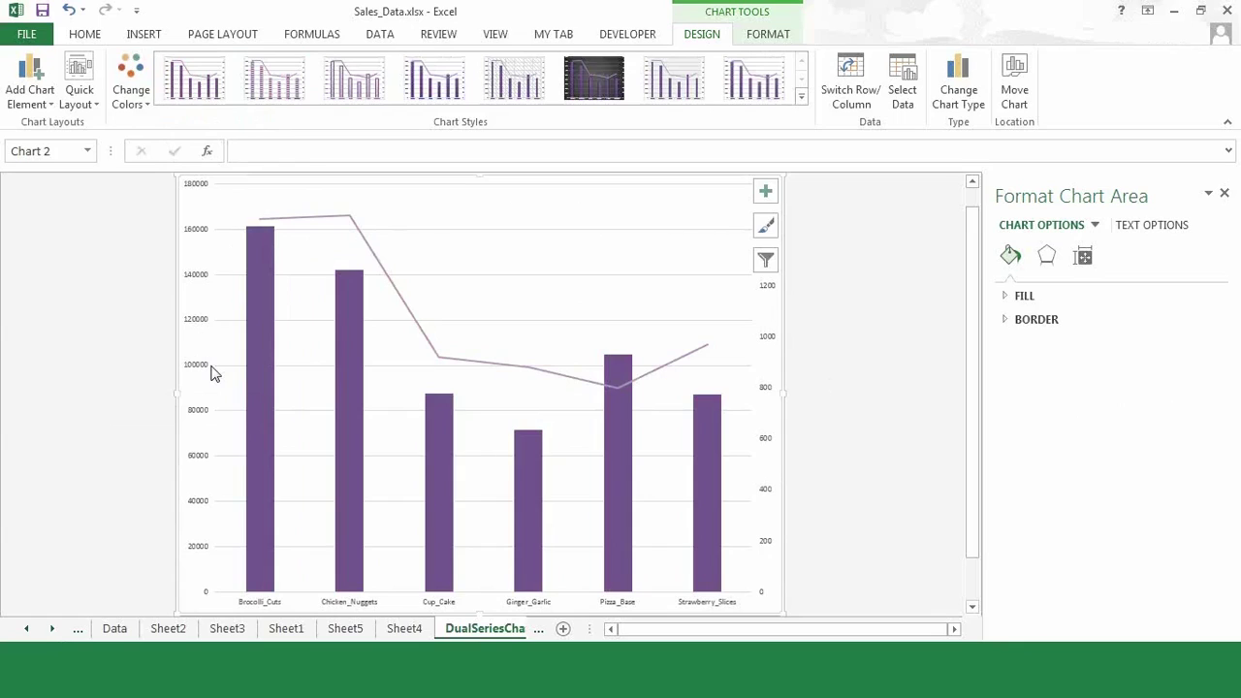
left_click(136, 89)
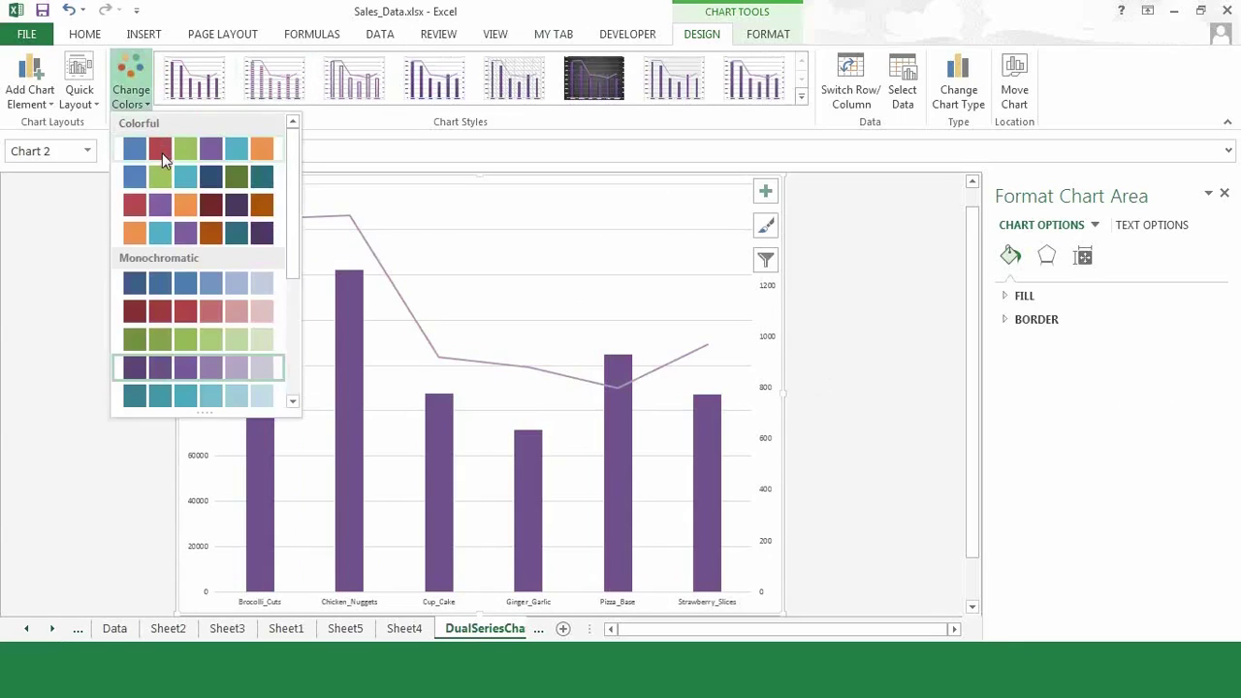
left_click(162, 154)
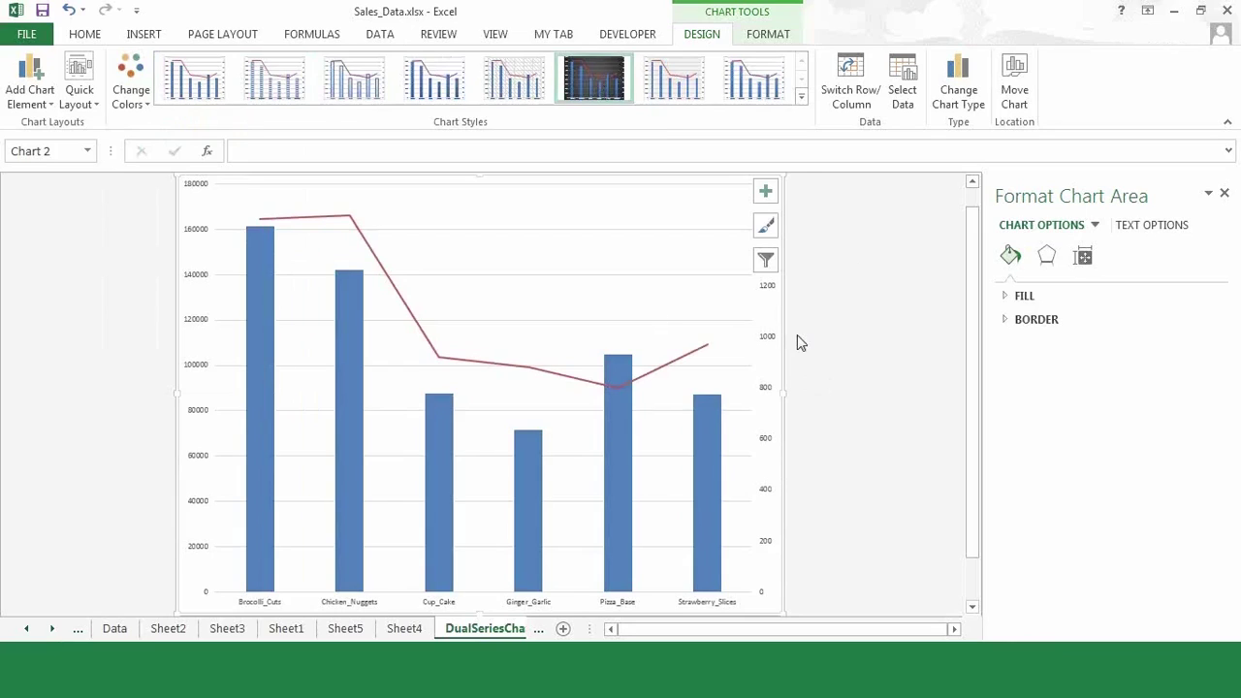
left_click(802, 100)
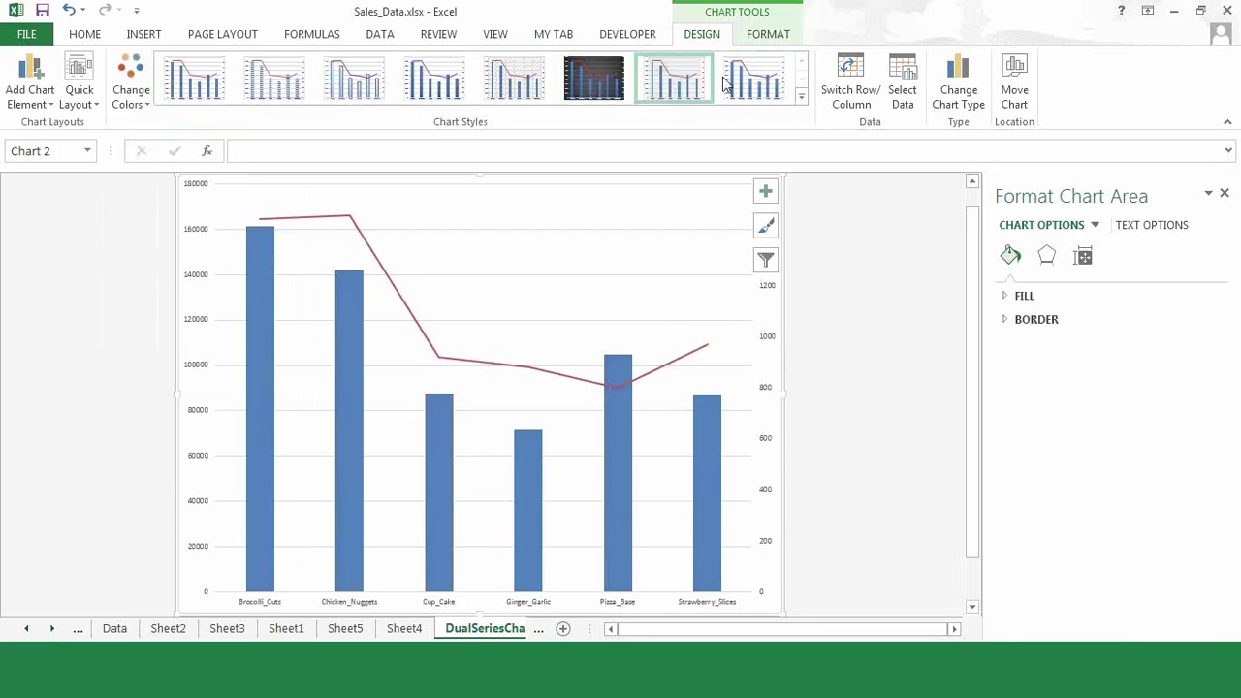
left_click(206, 82)
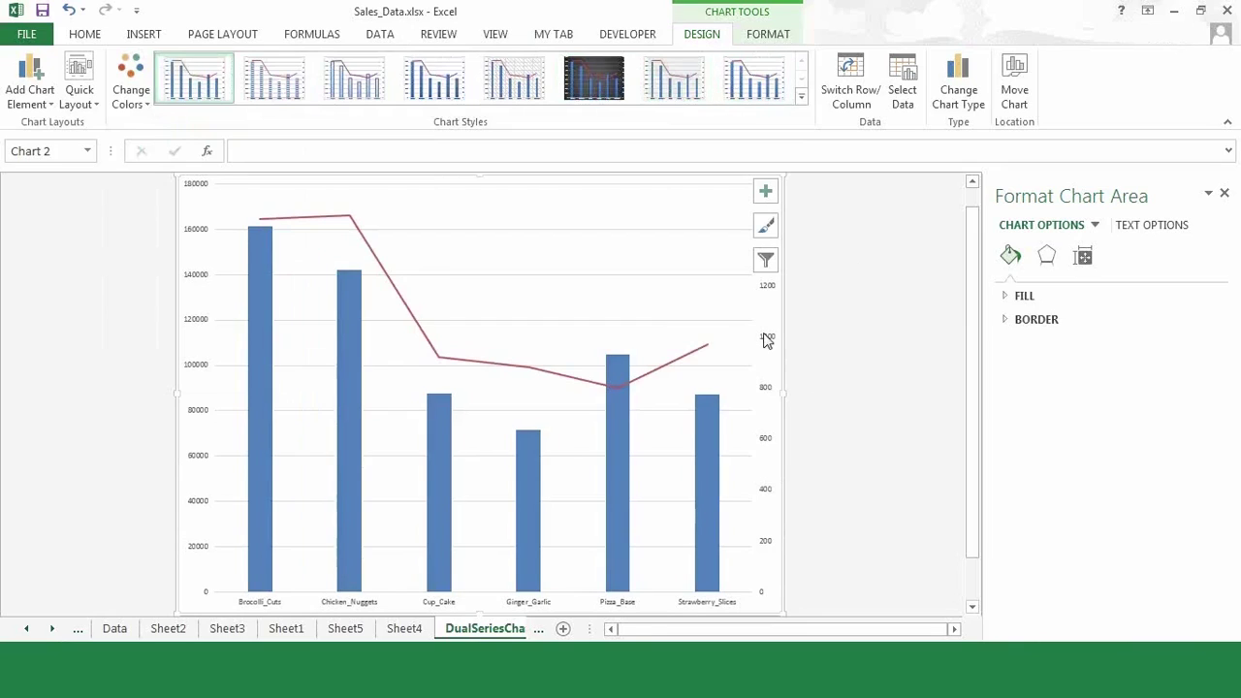
left_click(813, 440)
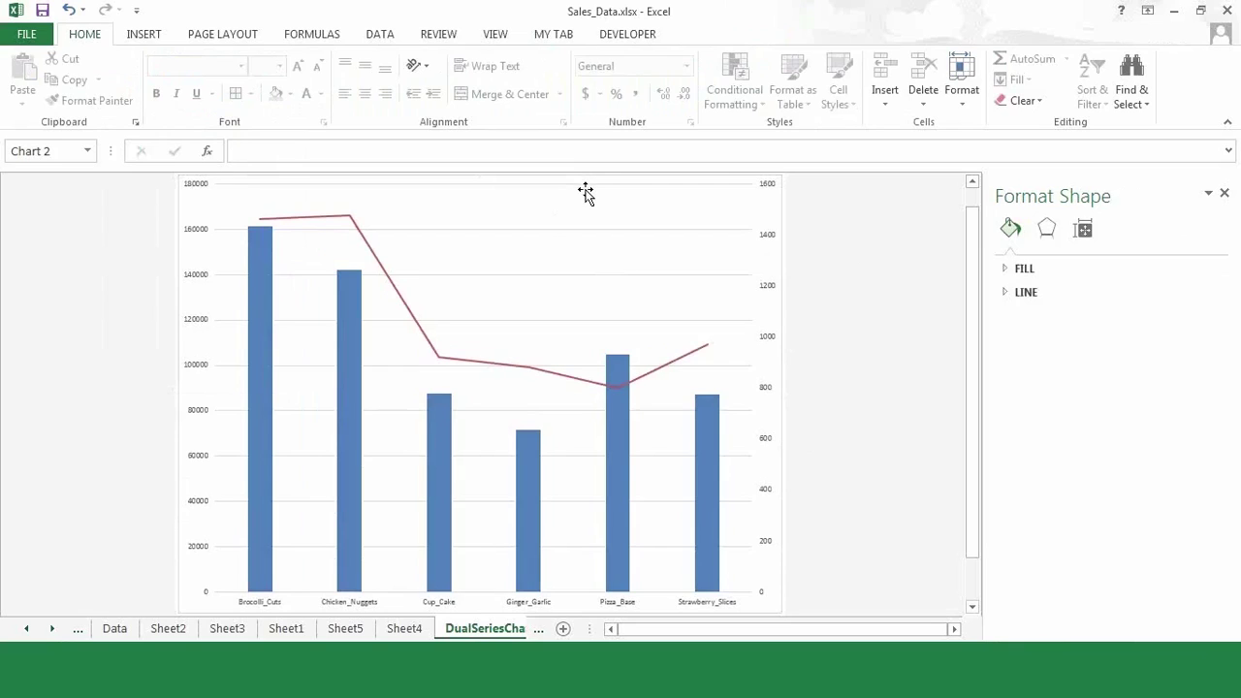
left_click(586, 192)
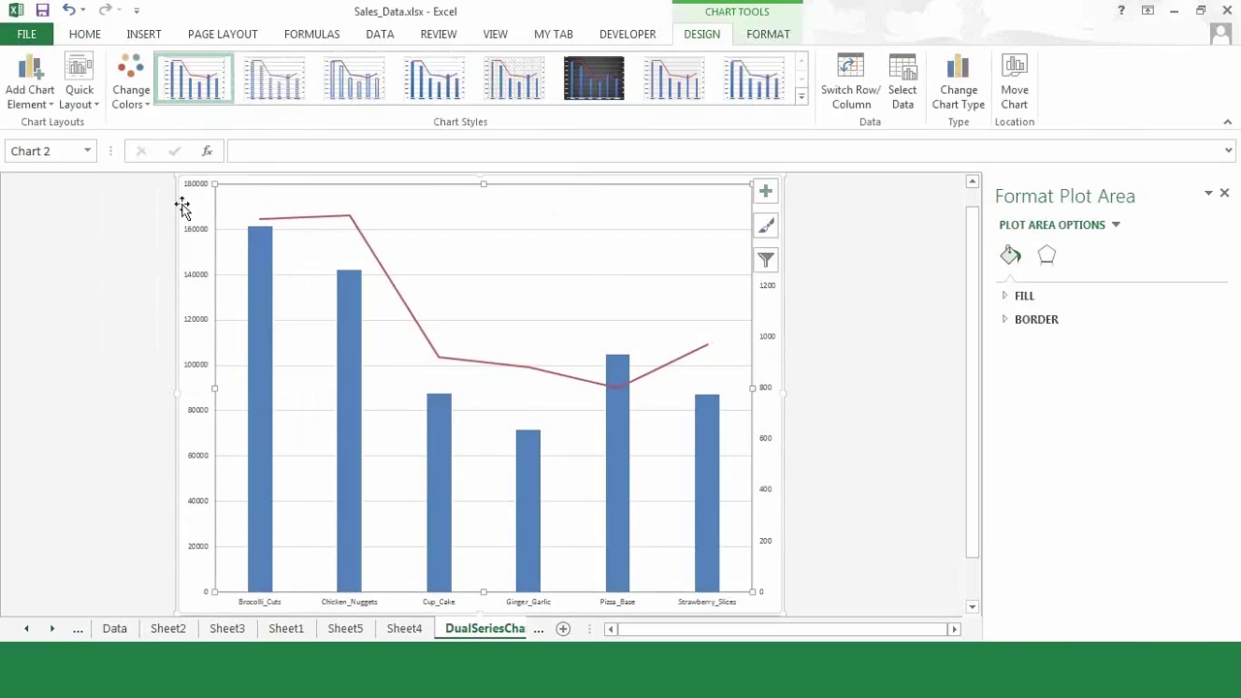
left_click(183, 208)
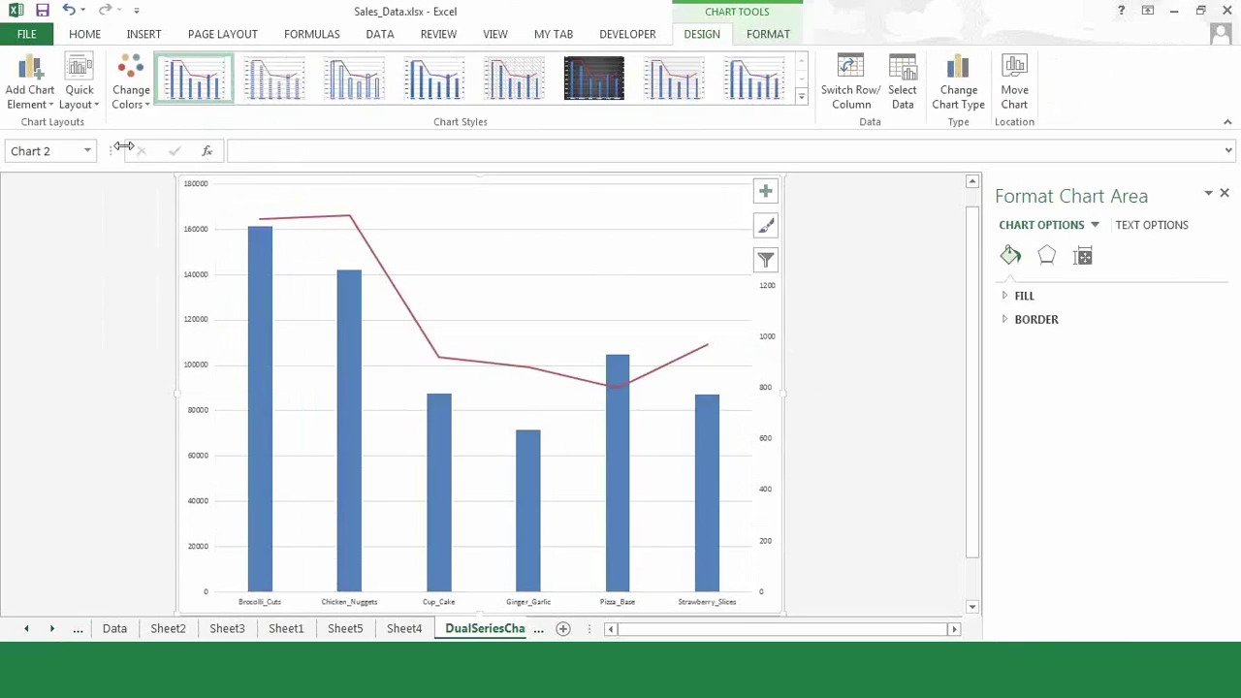
left_click(40, 104)
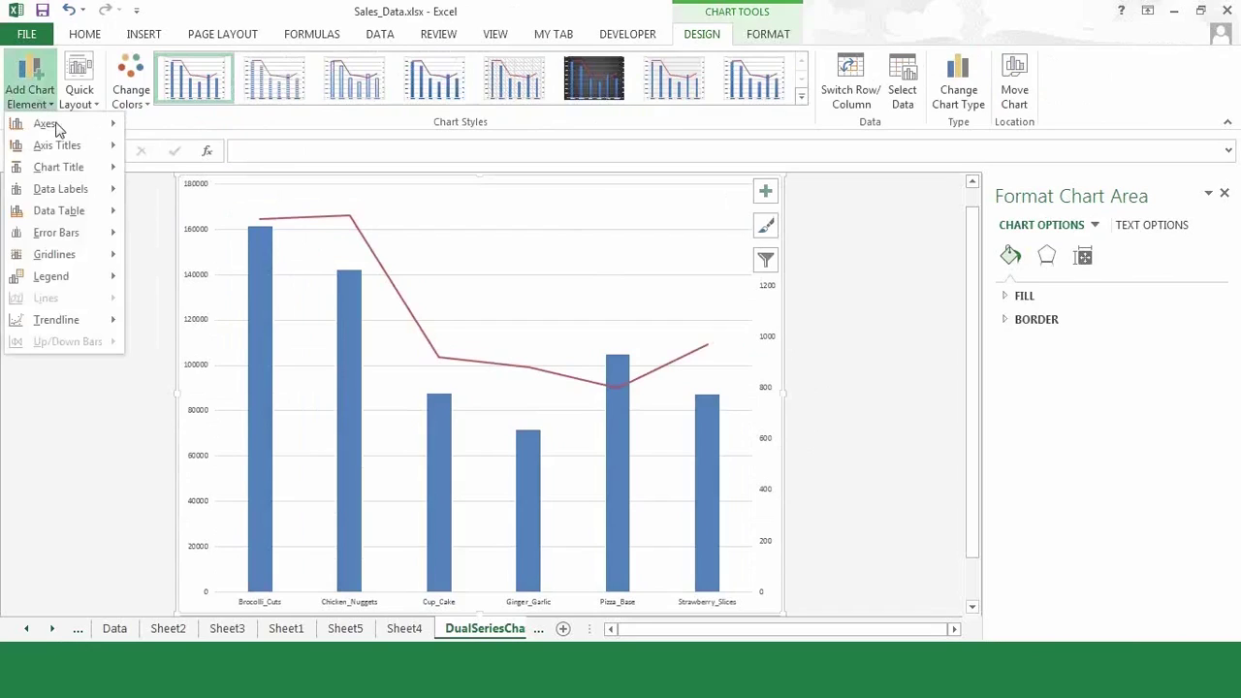
Step: Add a chart title above the chart reading 'Sales Data Chart'
mouse_move(56, 129)
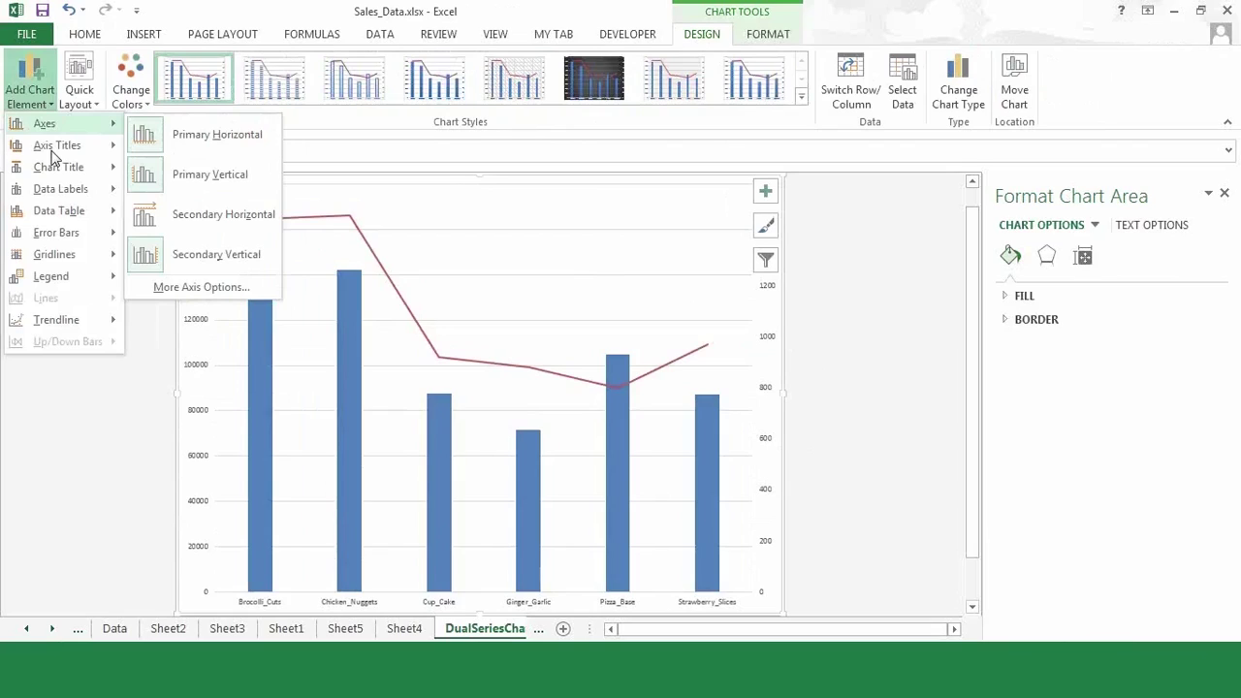
mouse_move(58, 151)
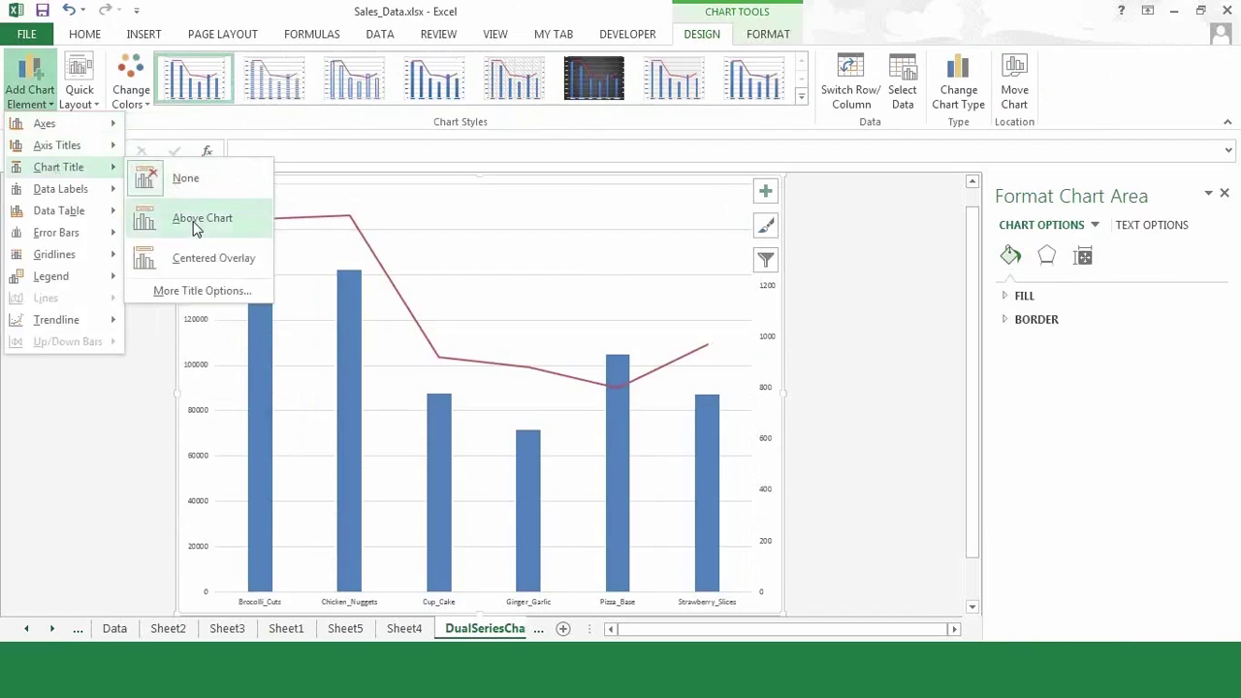
left_click(196, 226)
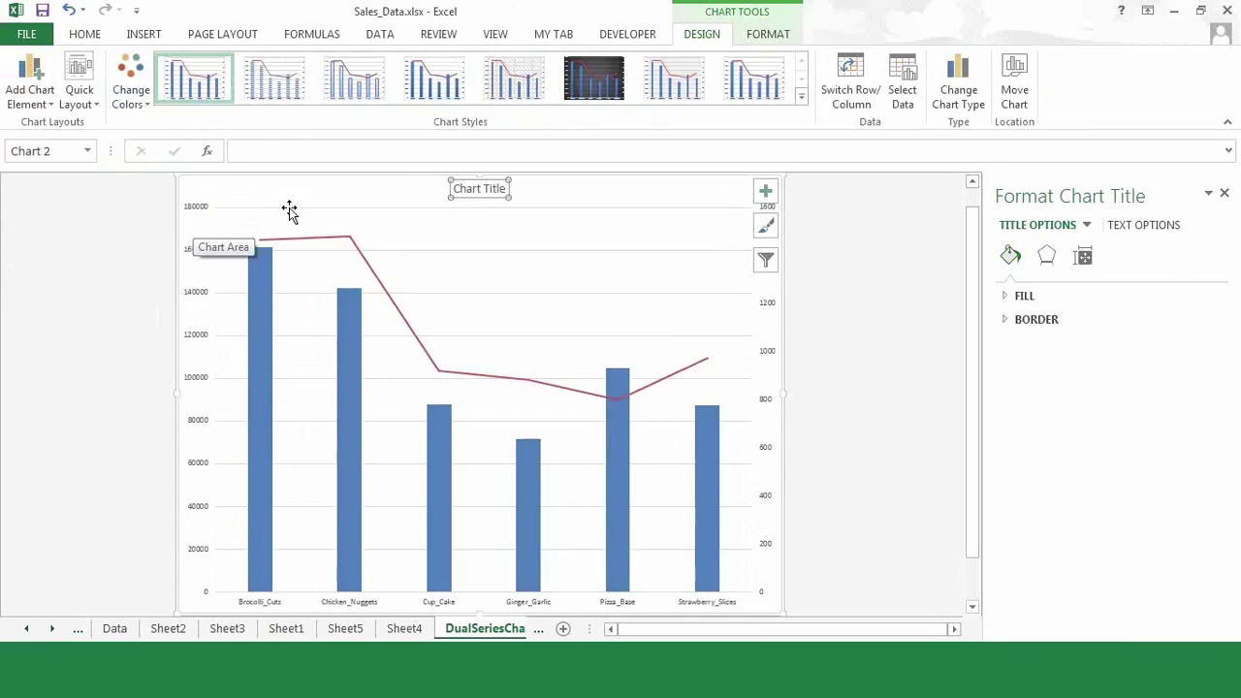
left_click_drag(456, 190, 506, 194)
type("Sales Data")
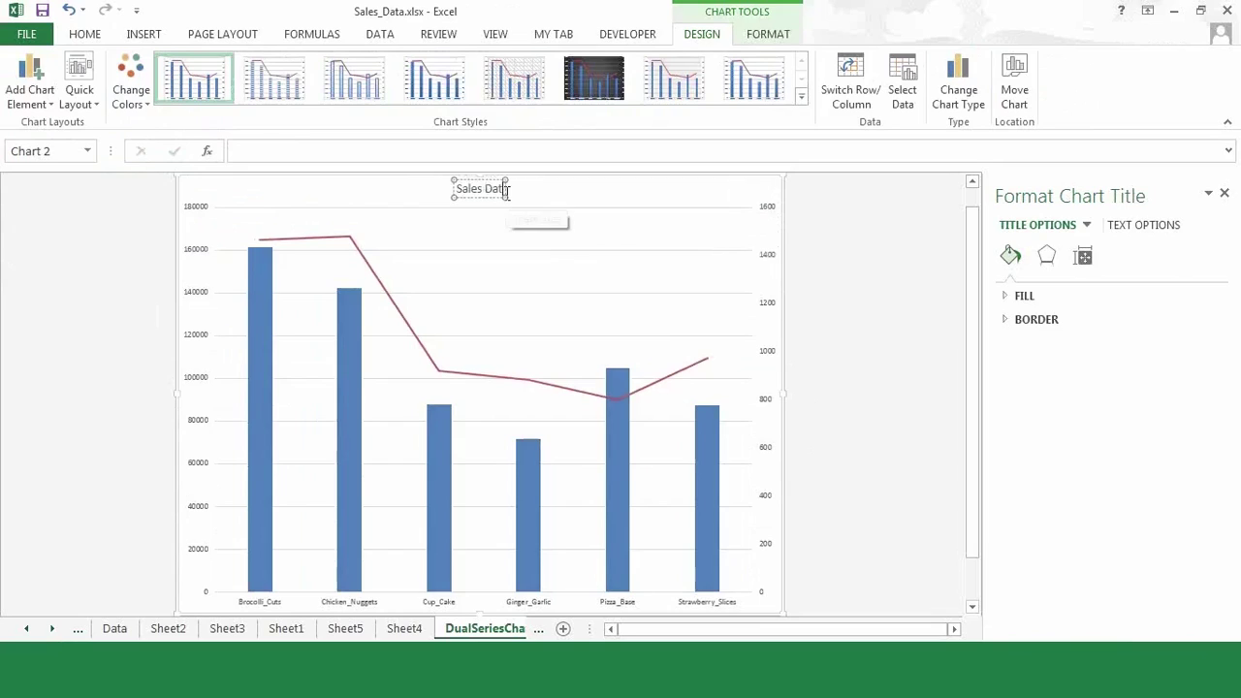
type(" Chart")
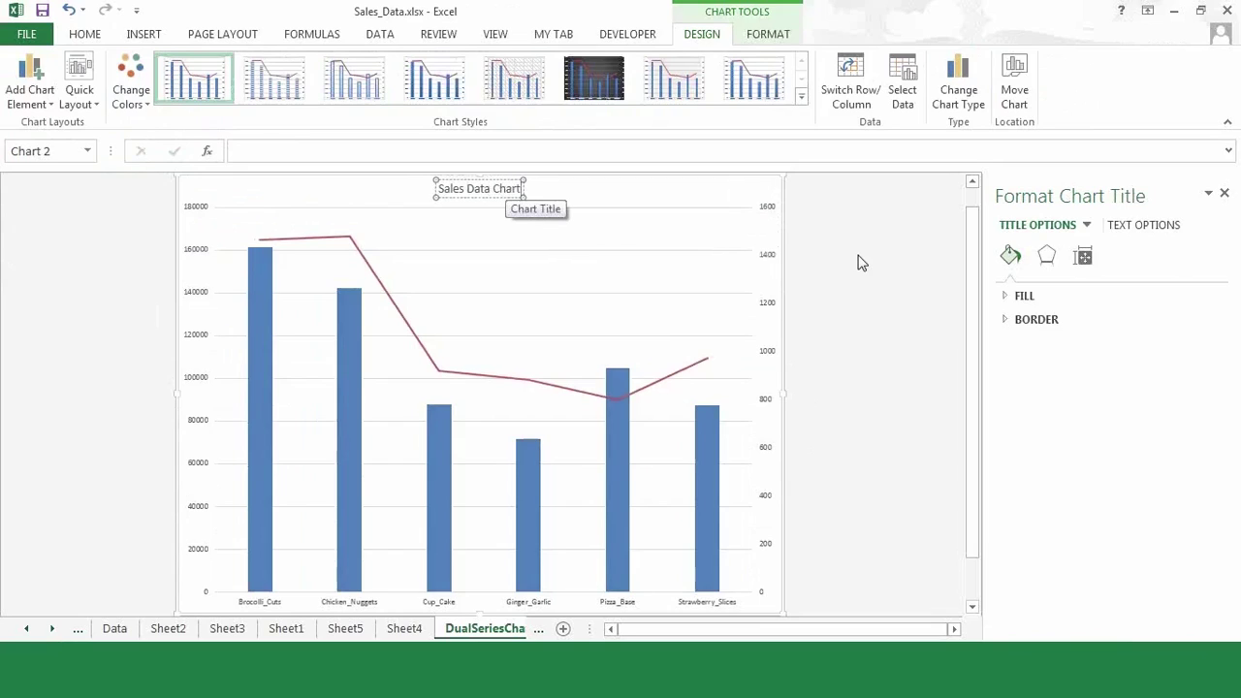
left_click(858, 262)
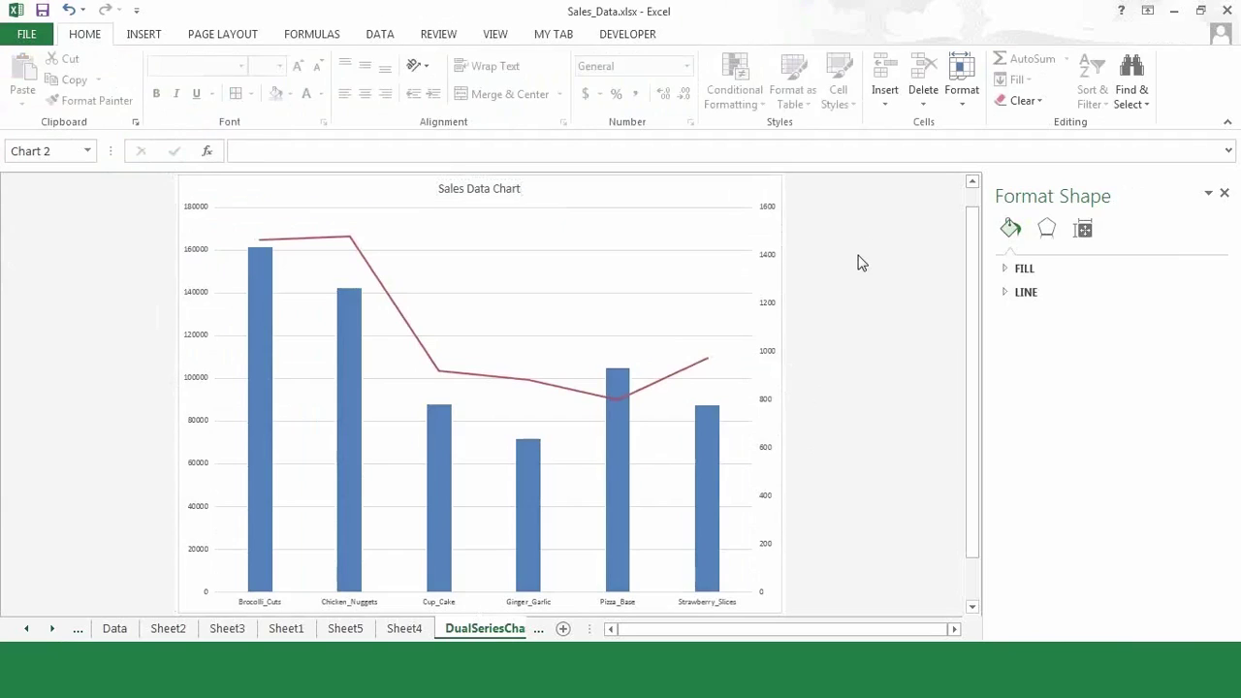
left_click(707, 198)
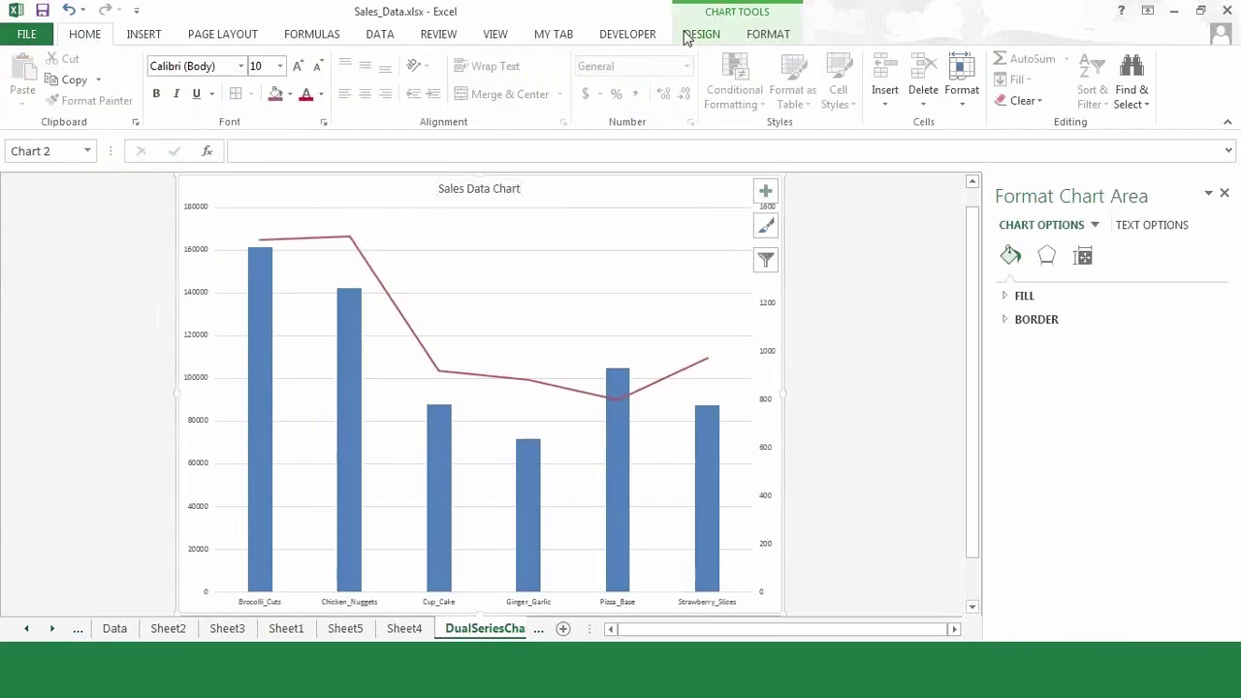
Step: Place a legend for Total_Sales and Quantity_SKU on the chart's right side
left_click(690, 34)
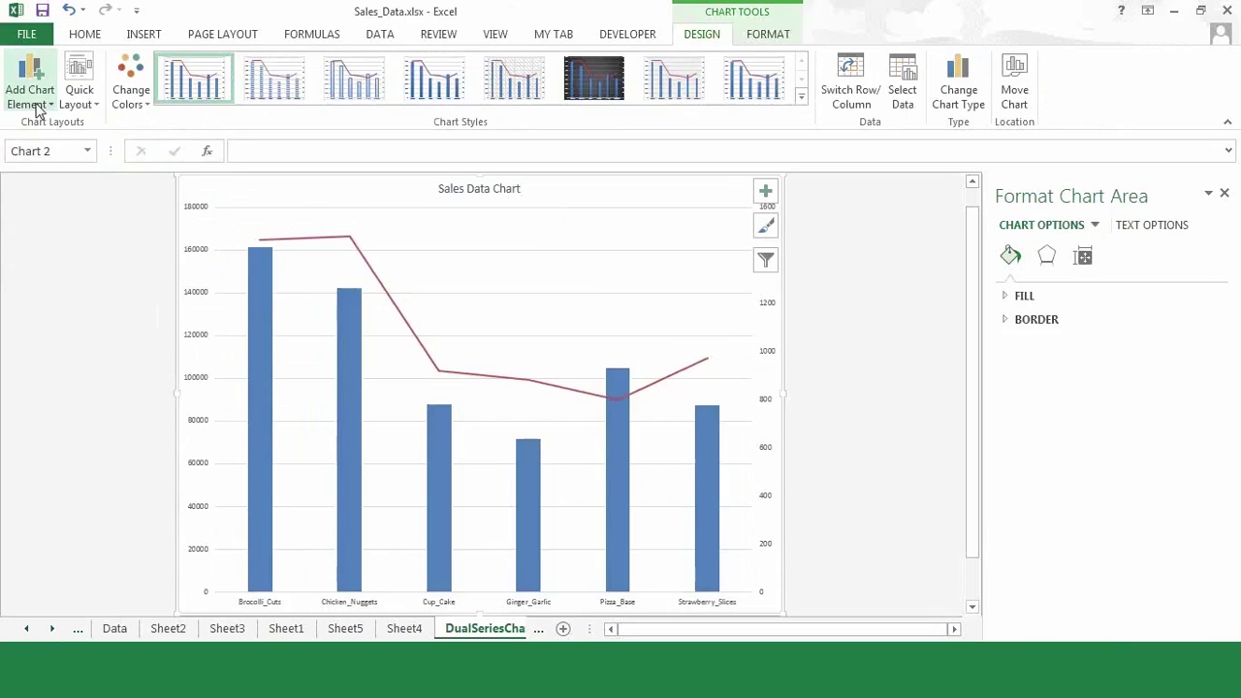
left_click(39, 104)
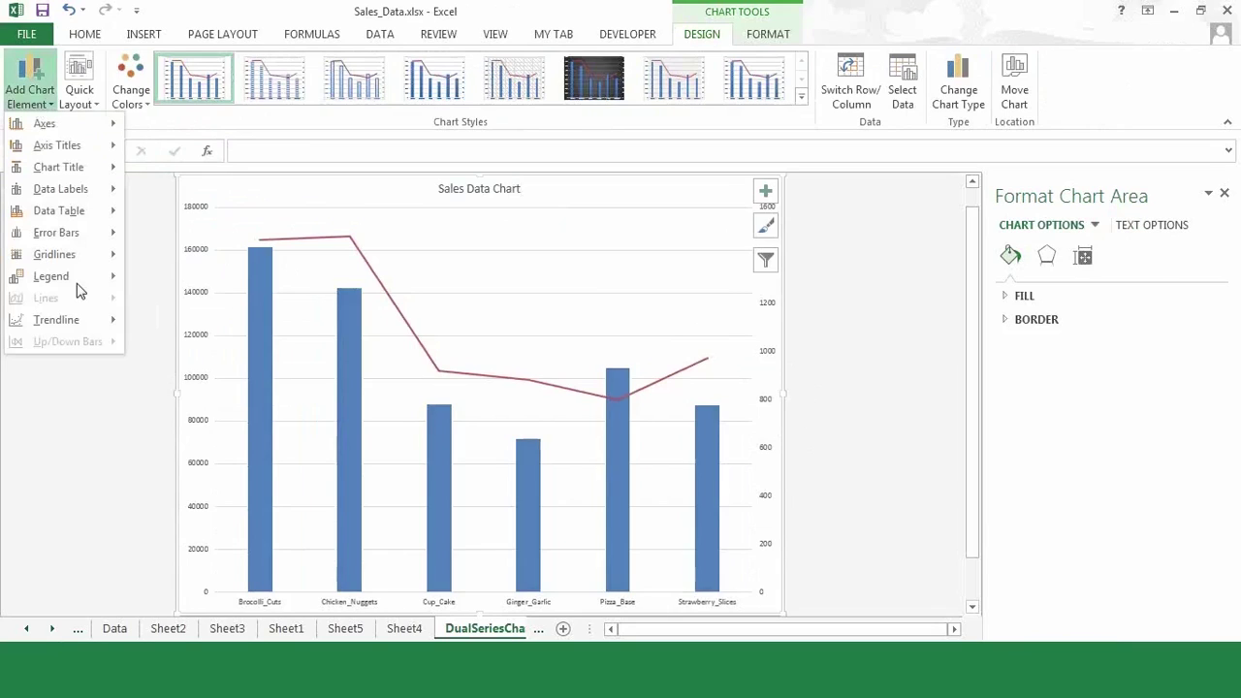
mouse_move(80, 282)
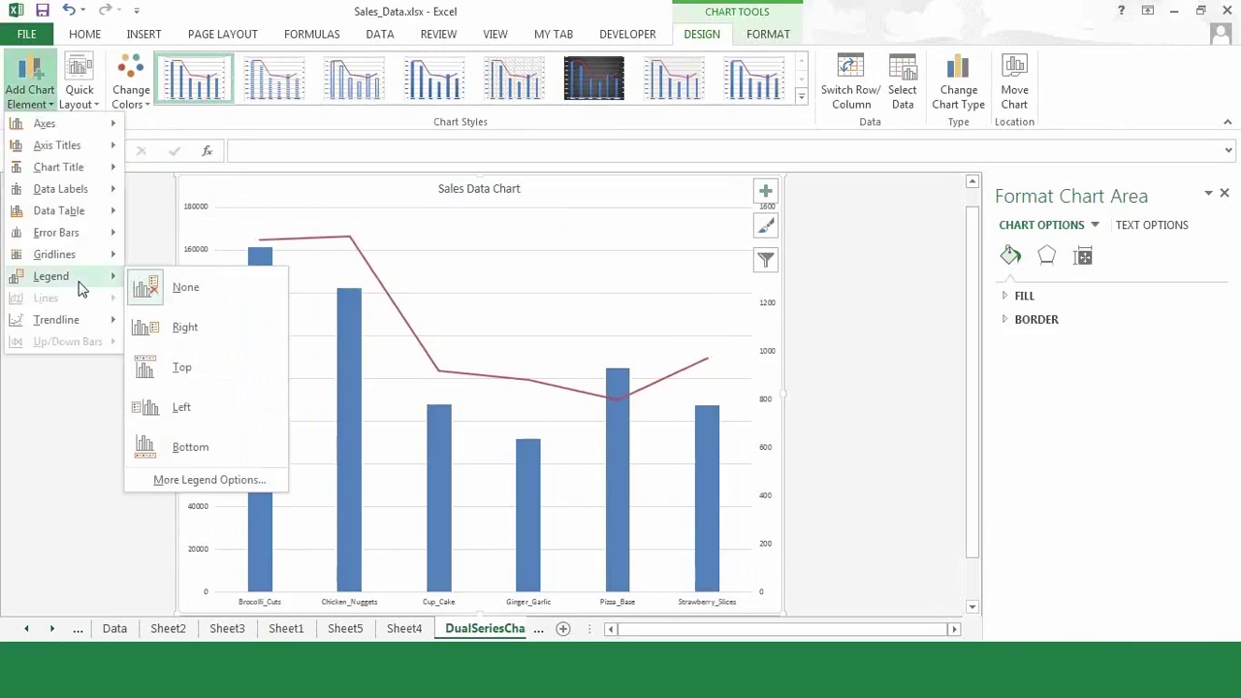
left_click(202, 334)
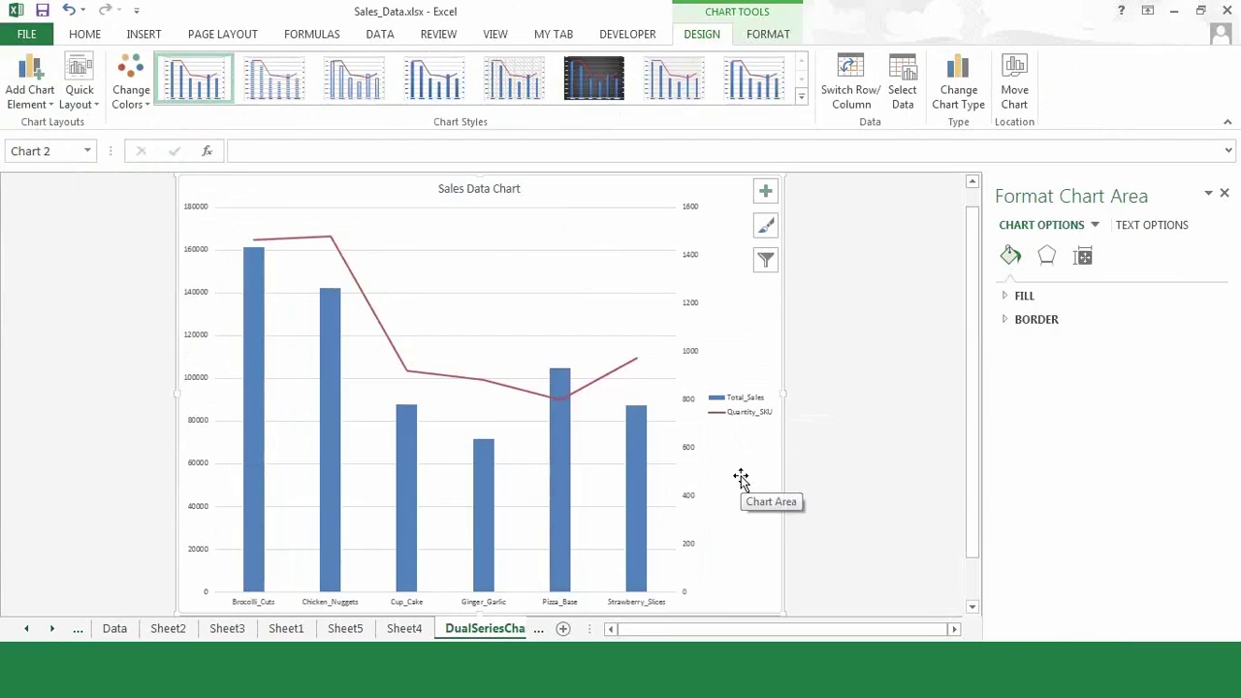
left_click(45, 108)
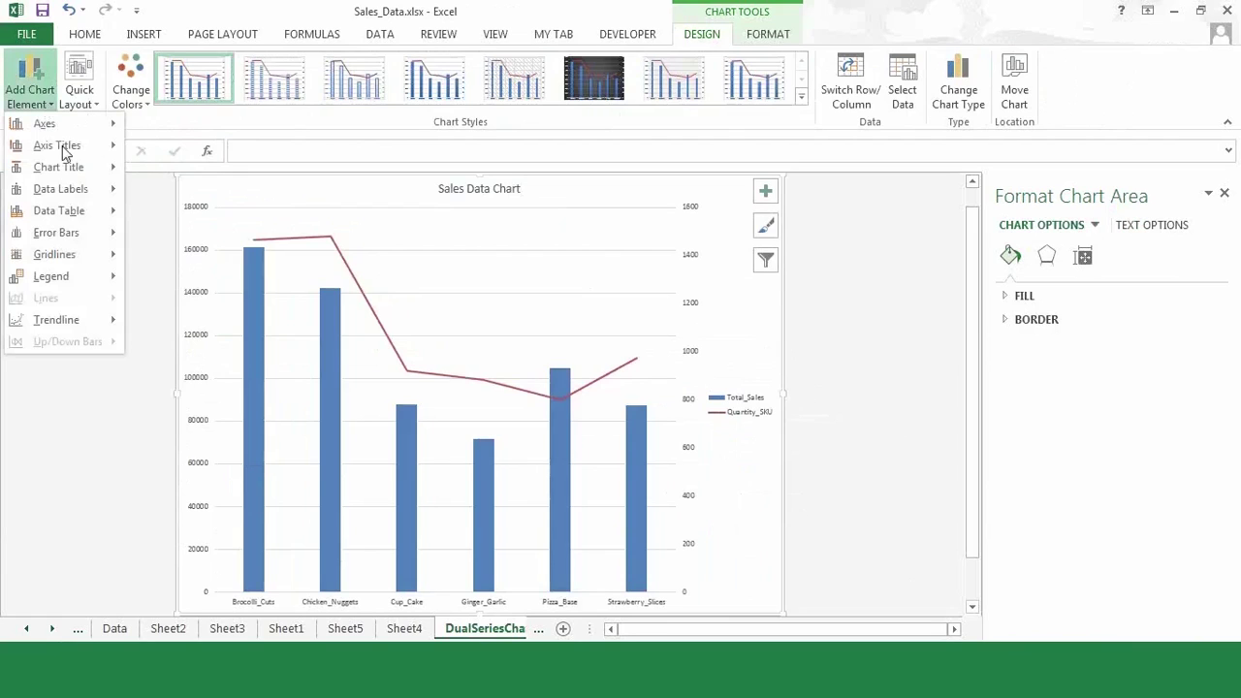
Step: Add a Primary Horizontal axis title placeholder below the item labels
mouse_move(64, 153)
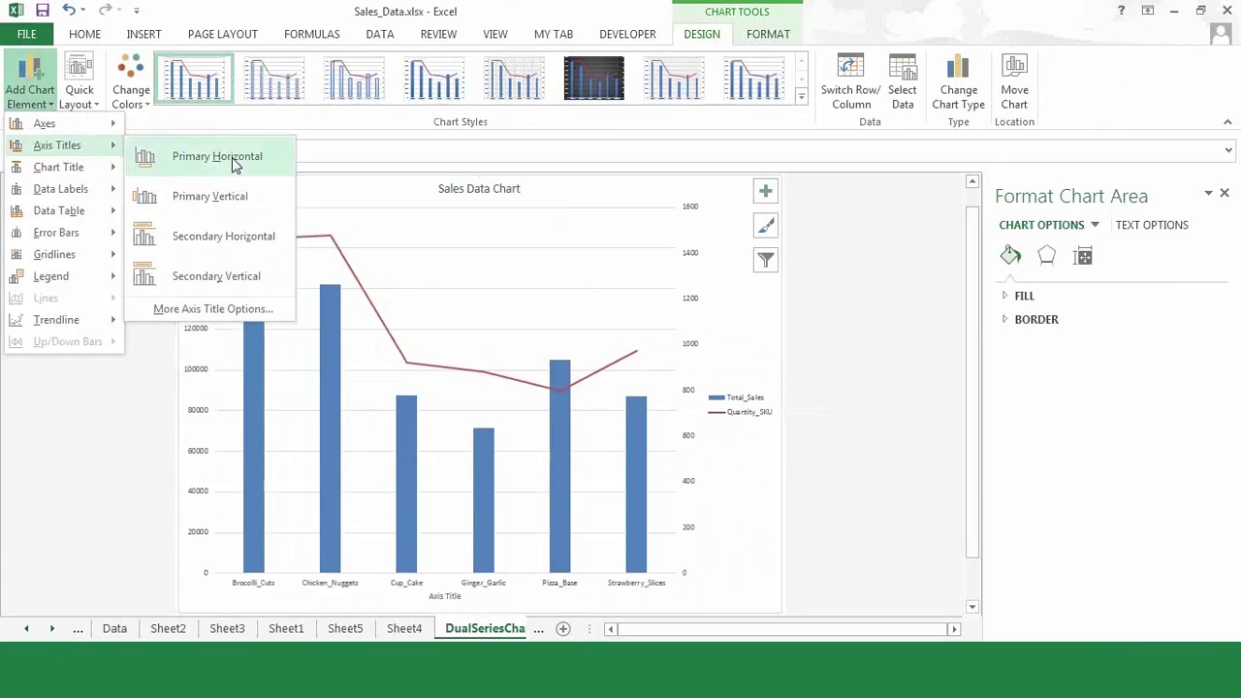
left_click(233, 163)
left_click(50, 105)
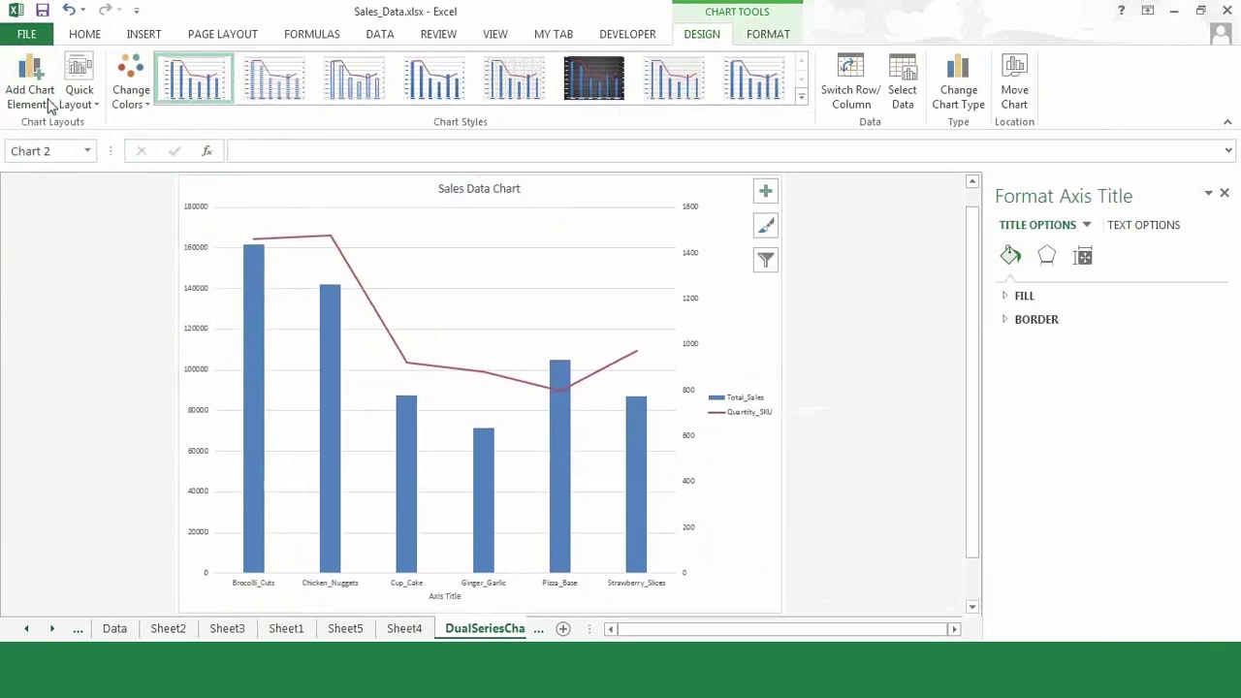
left_click(51, 105)
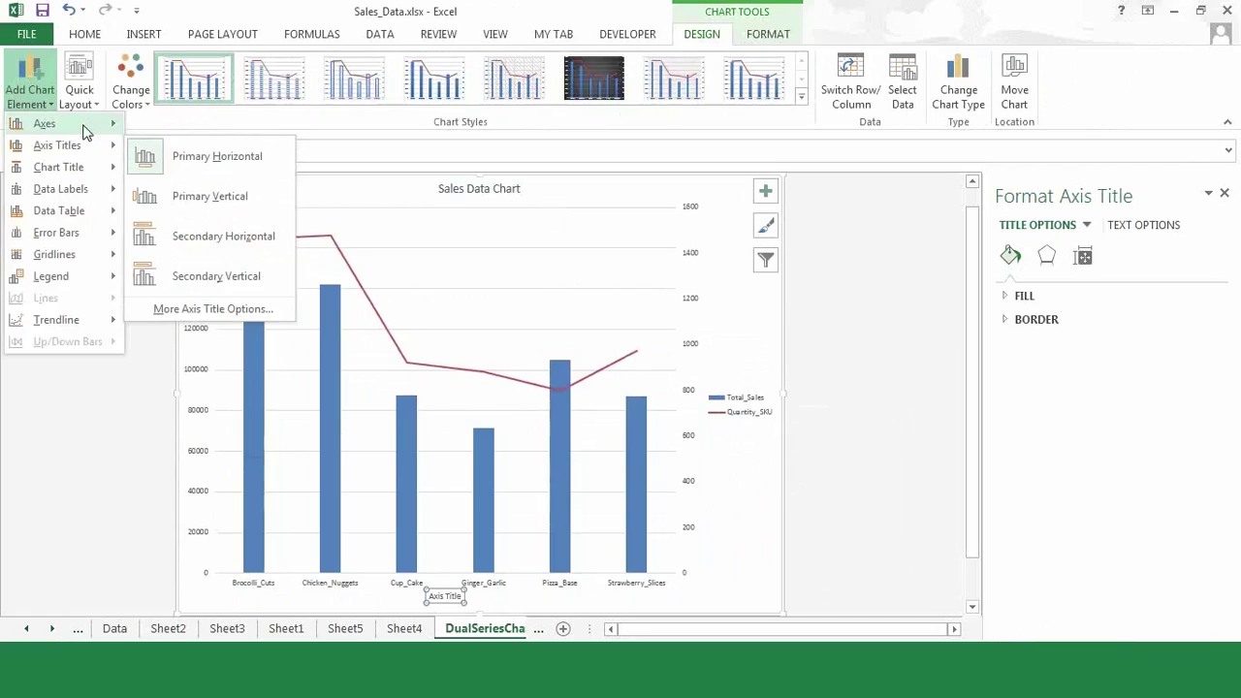
mouse_move(86, 132)
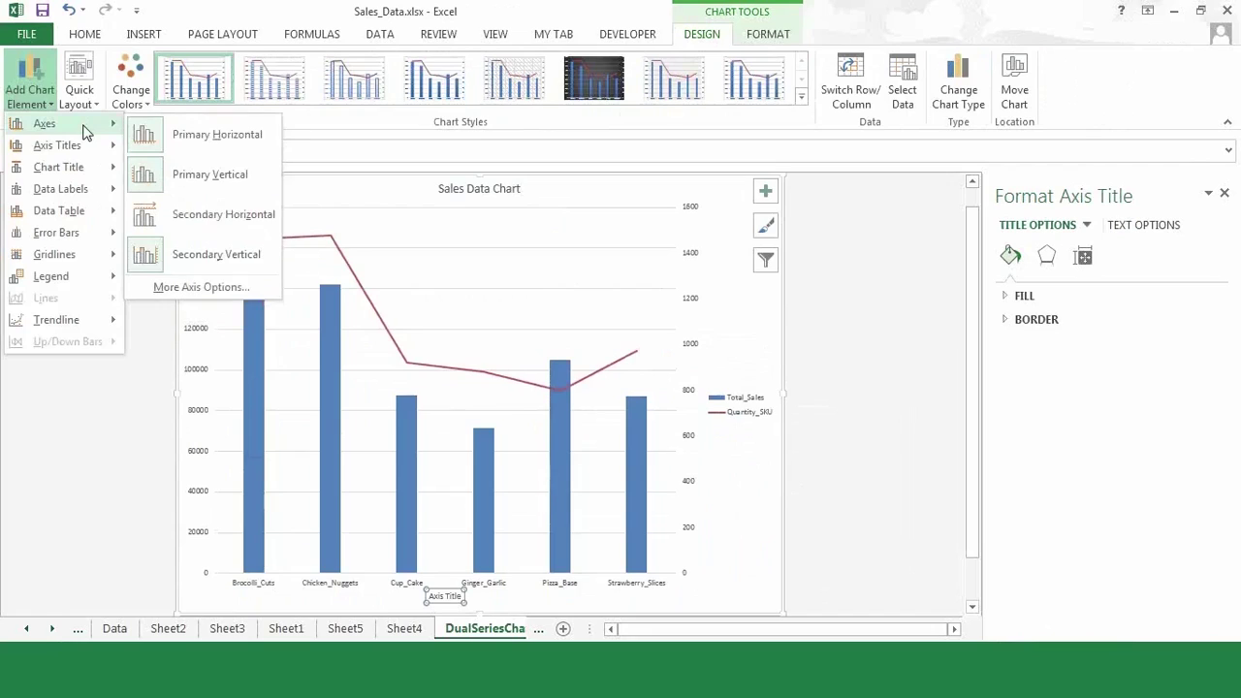
left_click(197, 182)
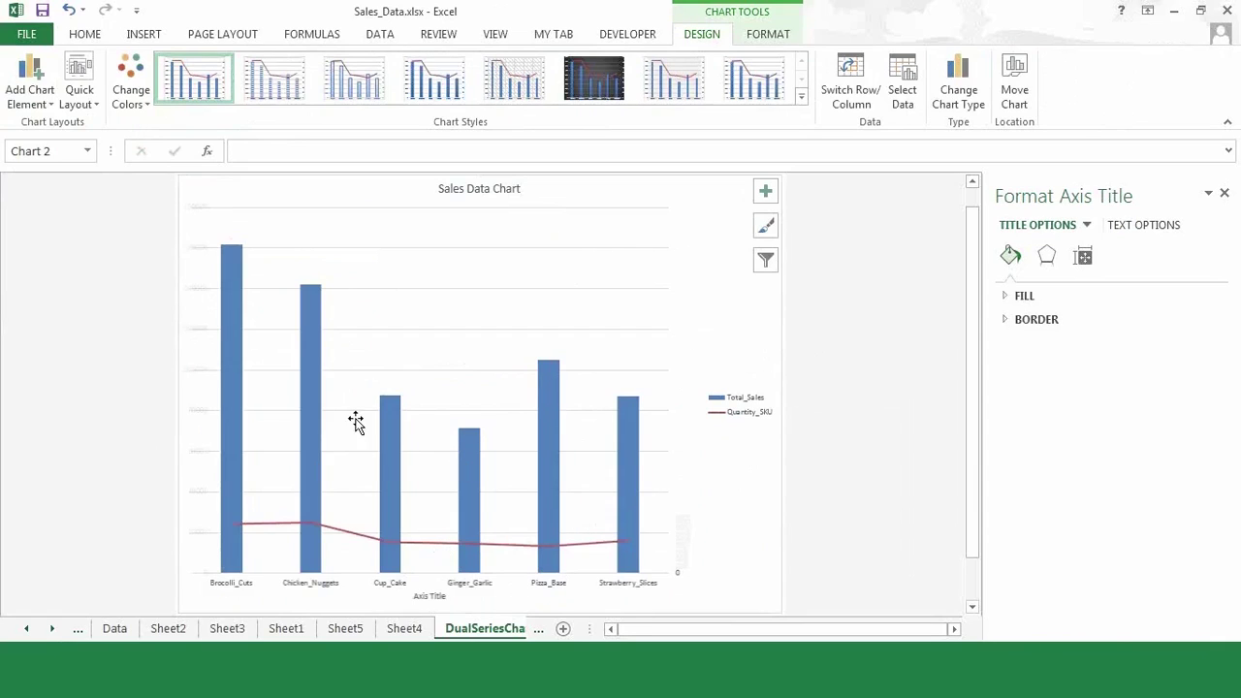
left_click(37, 106)
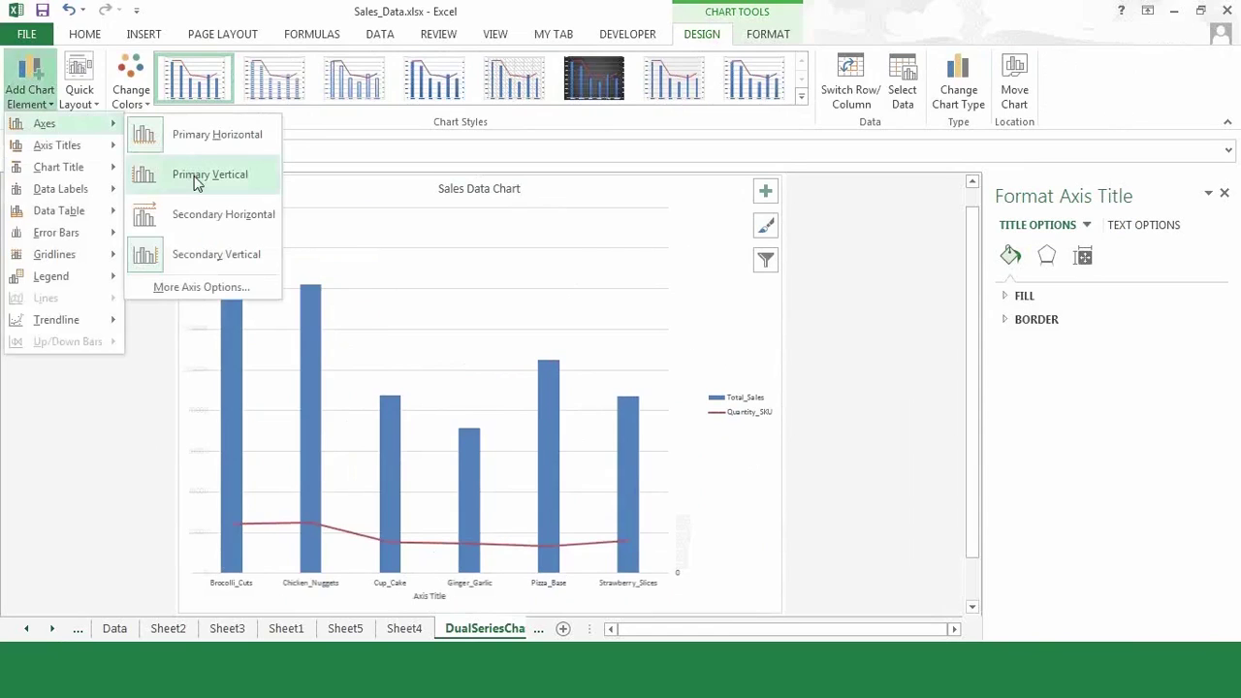
left_click(197, 178)
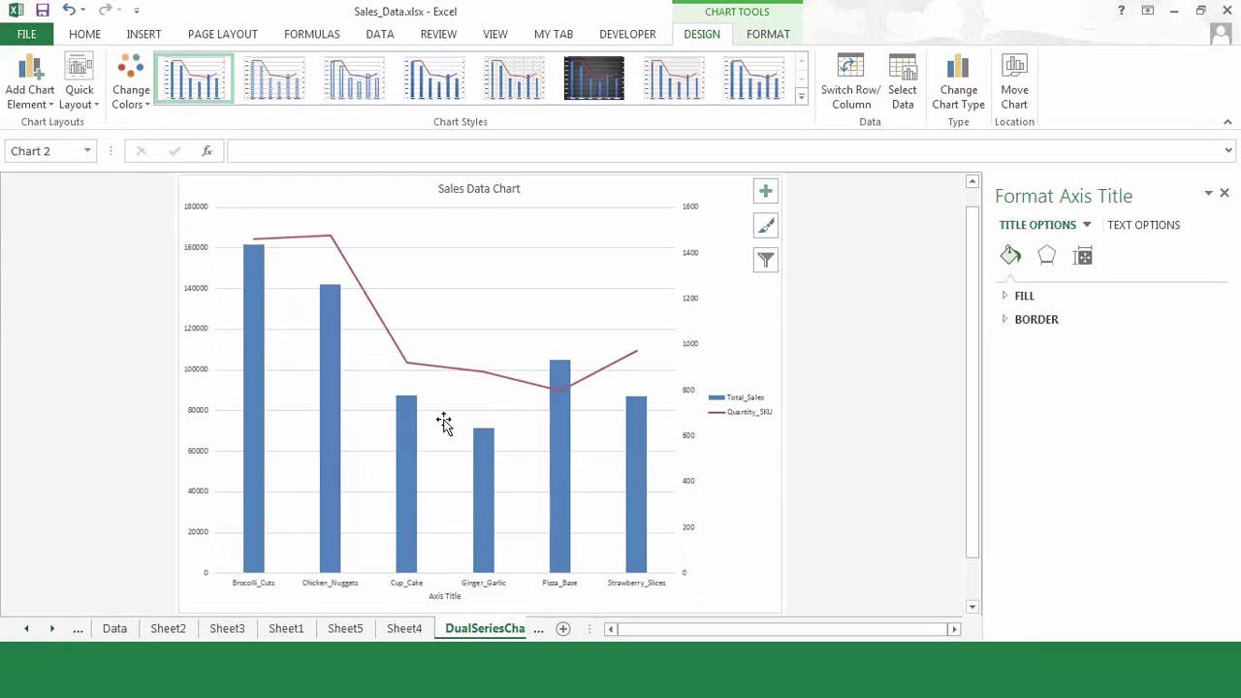
left_click(441, 596)
Step: Replace the horizontal axis title's placeholder text with 'Item'
left_click(433, 598)
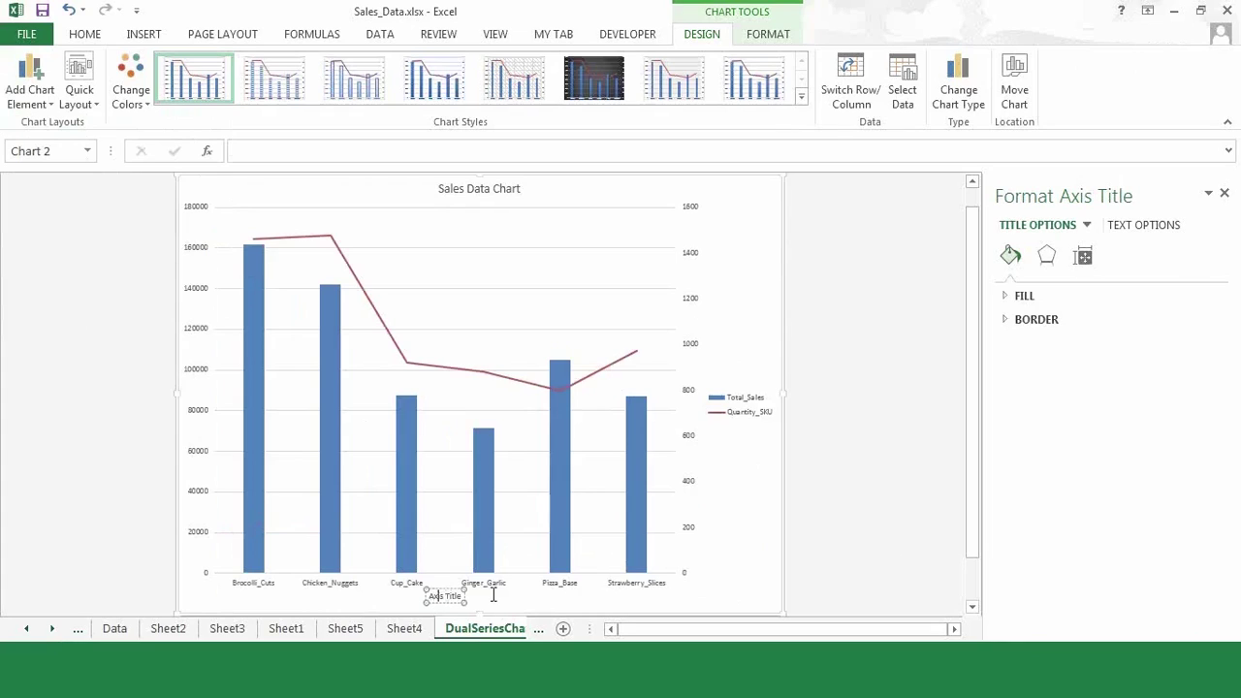
left_click_drag(490, 595, 451, 597)
key("Delete")
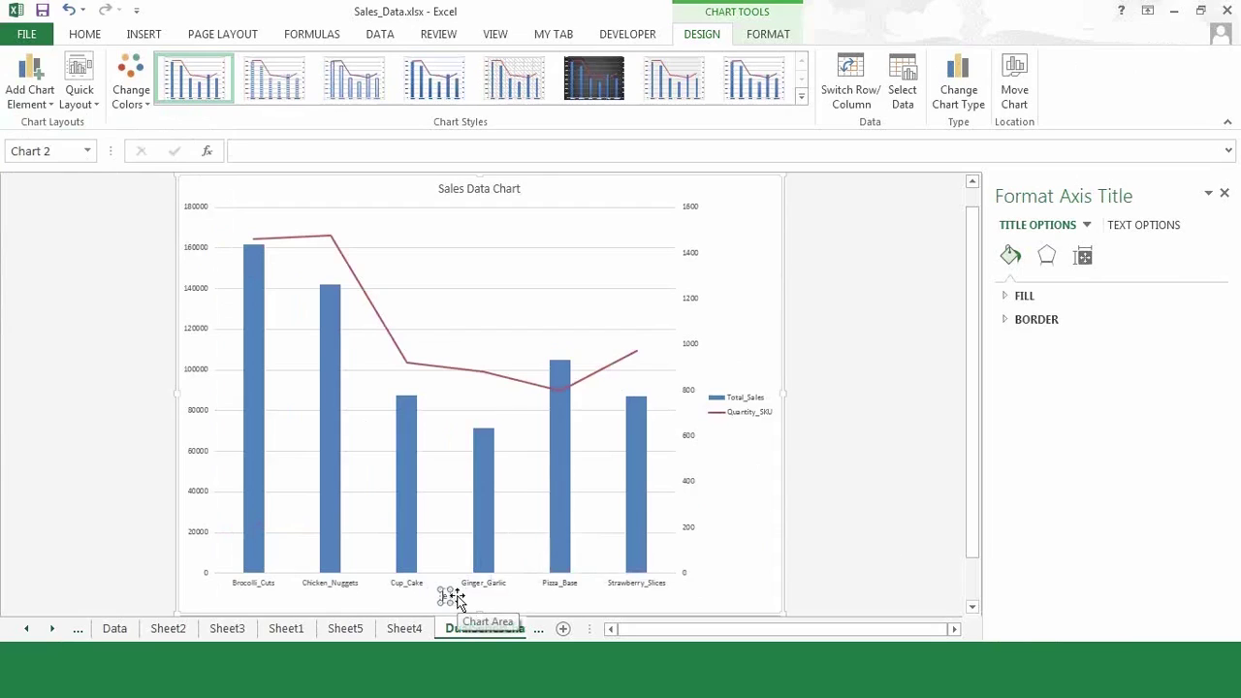
type("Cit")
type("y")
type("em")
left_click(778, 554)
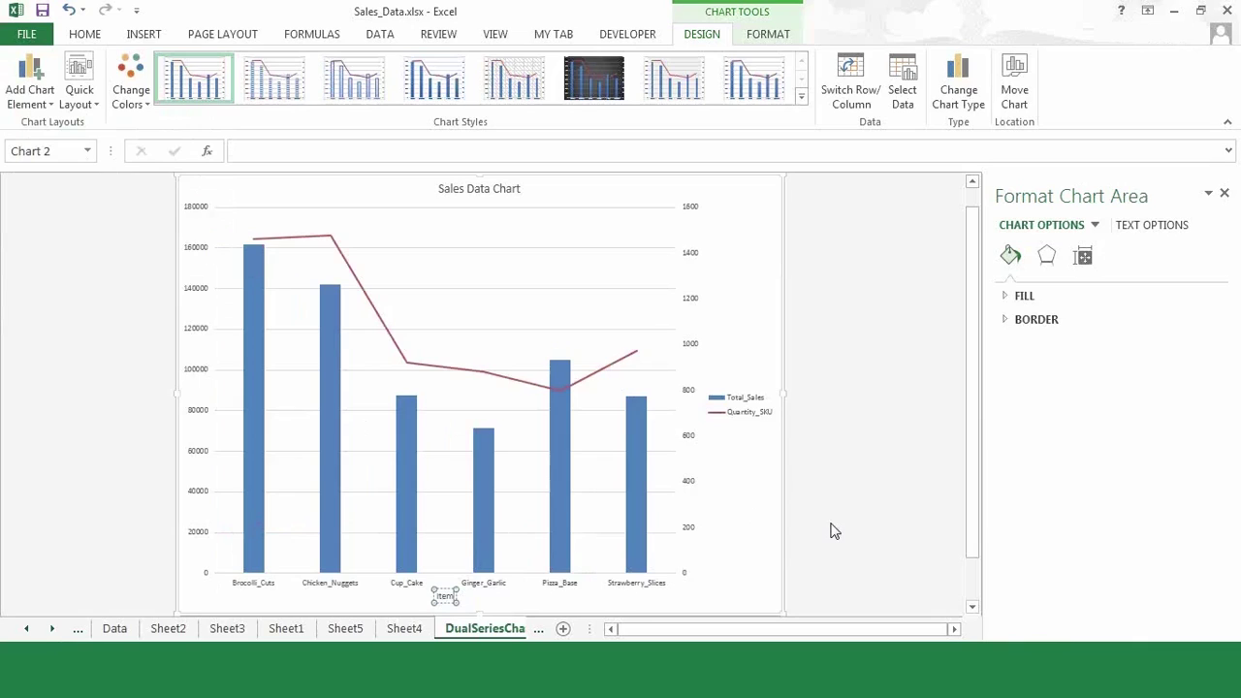
key("Escape")
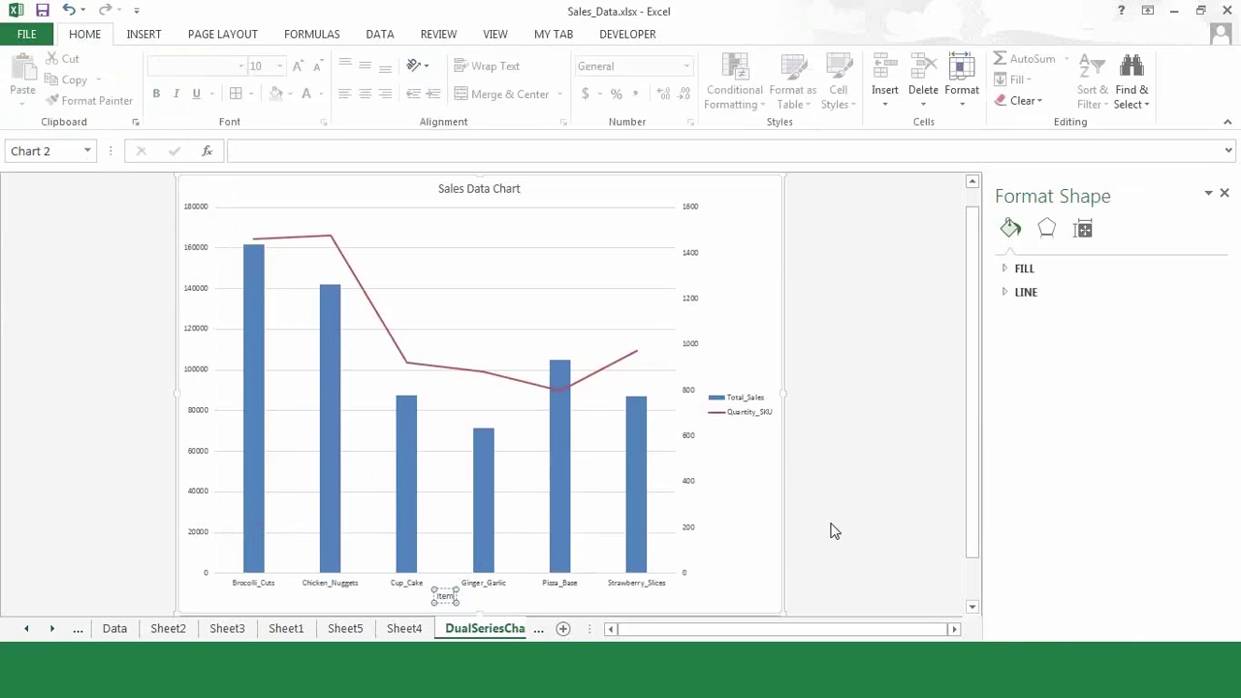
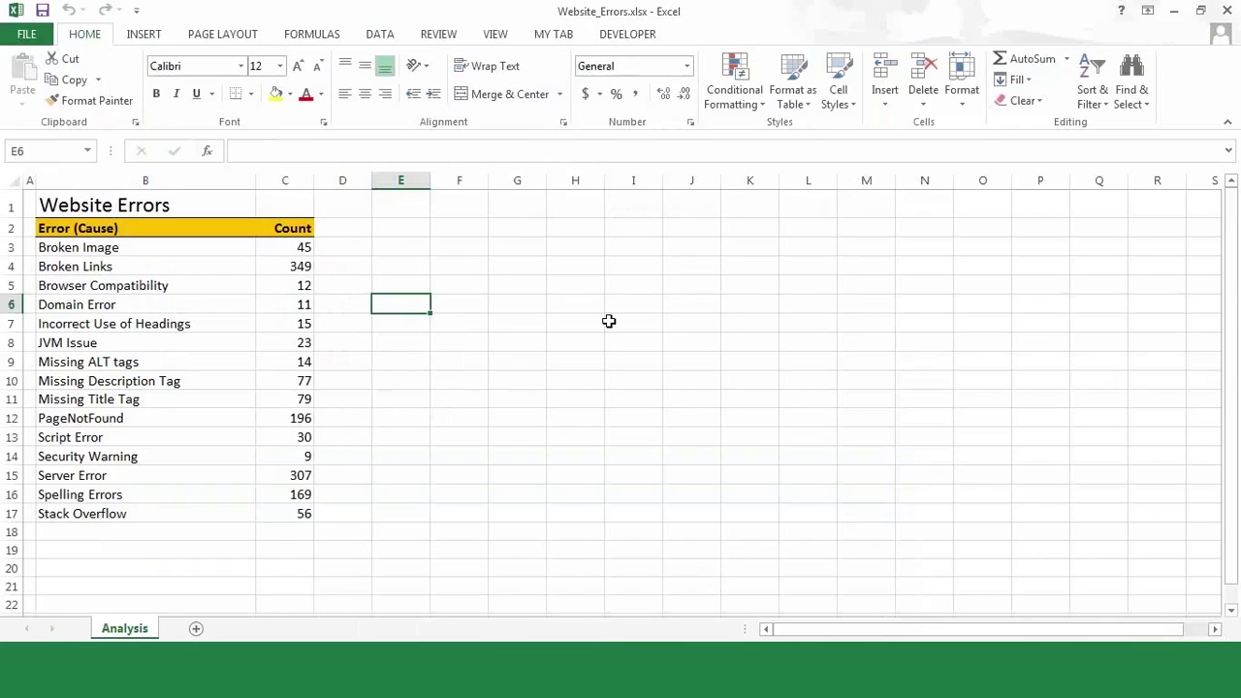
Step: Select the Website Errors table B2:C17, header row and counts included
left_click(609, 321)
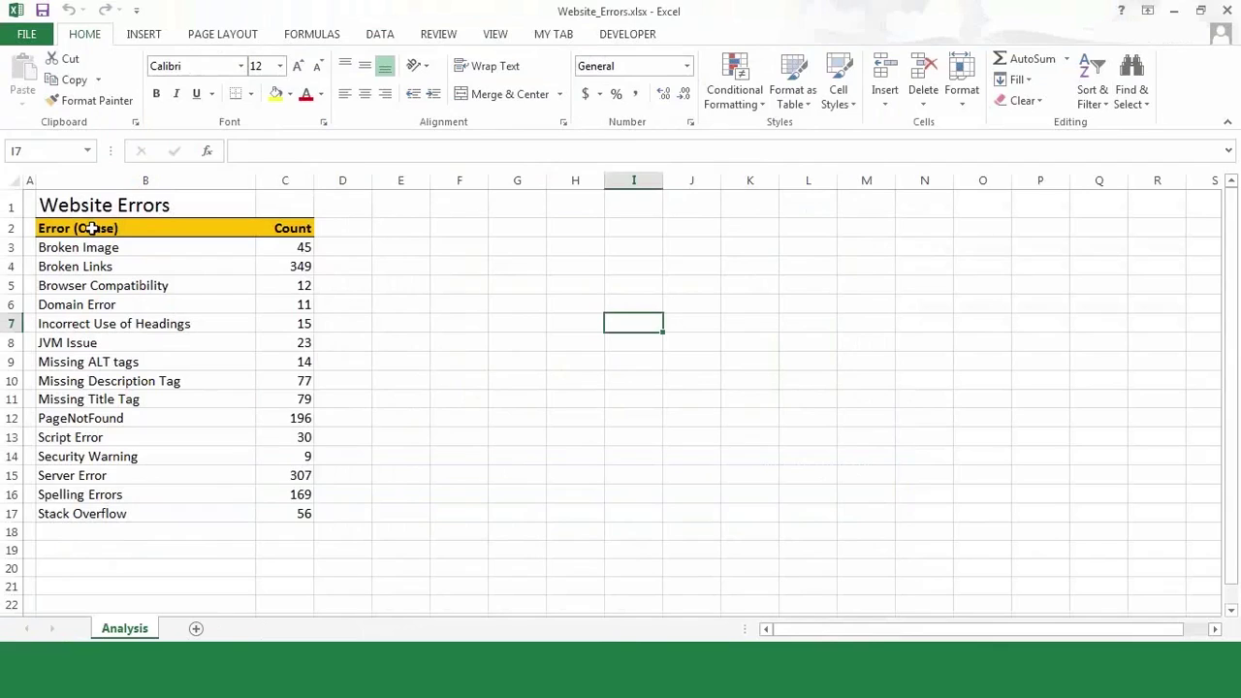
left_click_drag(92, 228, 236, 381)
left_click_drag(283, 425, 296, 516)
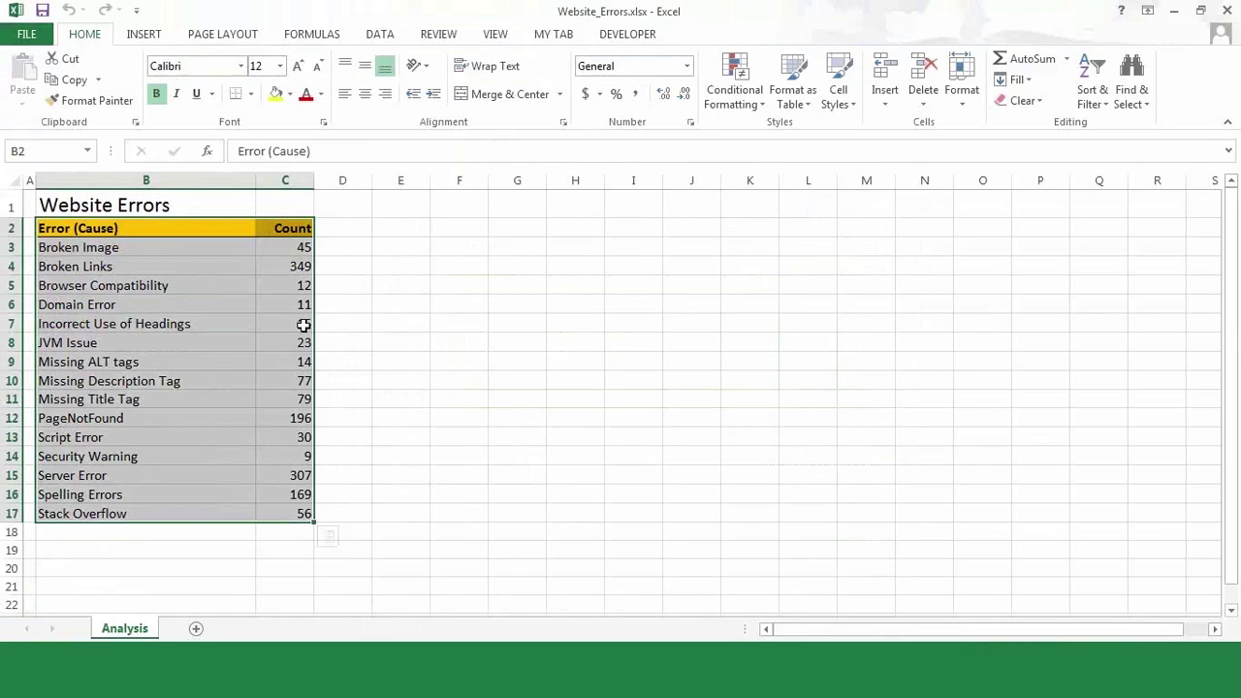
Step: Sort the table by Count from Largest to Smallest
key("alt+d")
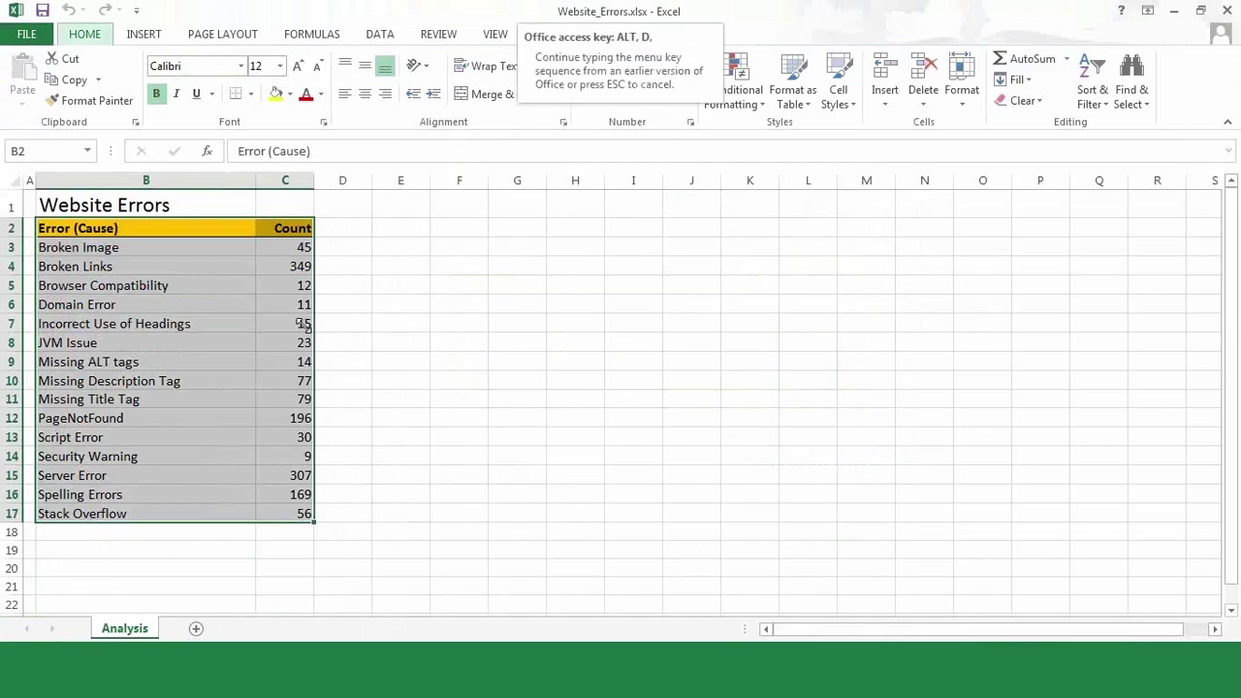
key("s")
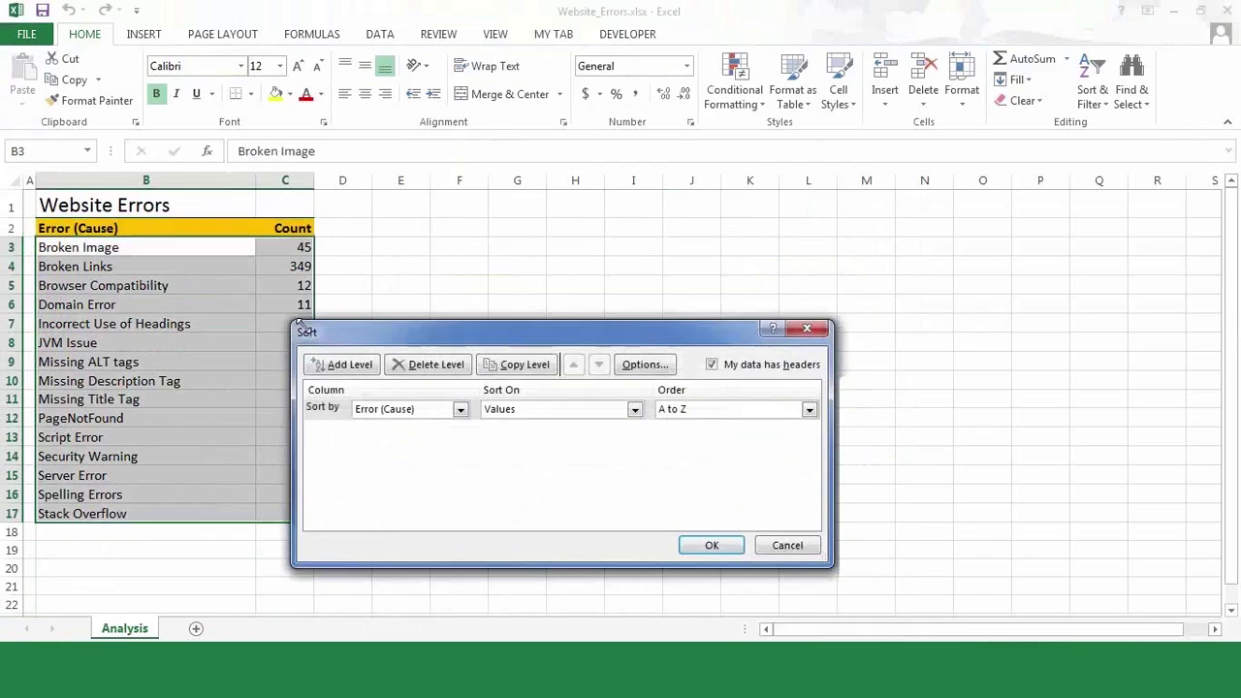
left_click(462, 411)
left_click(413, 439)
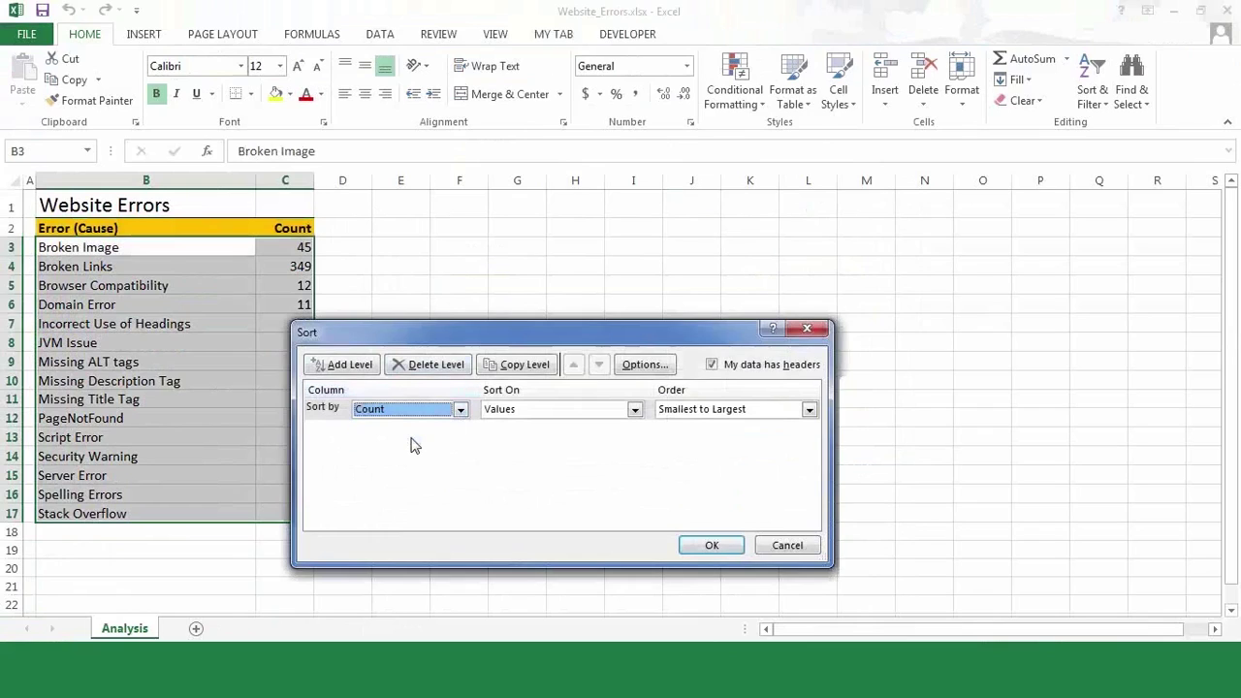
left_click(809, 410)
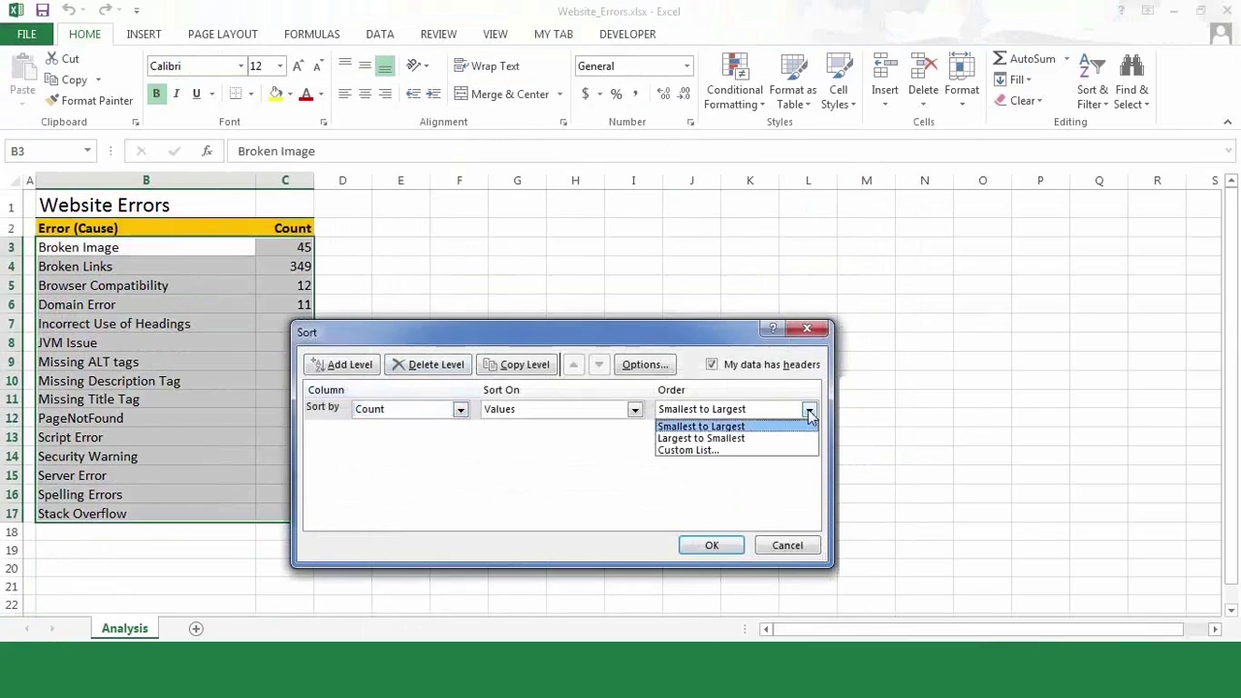
left_click(714, 438)
left_click(717, 553)
left_click(648, 415)
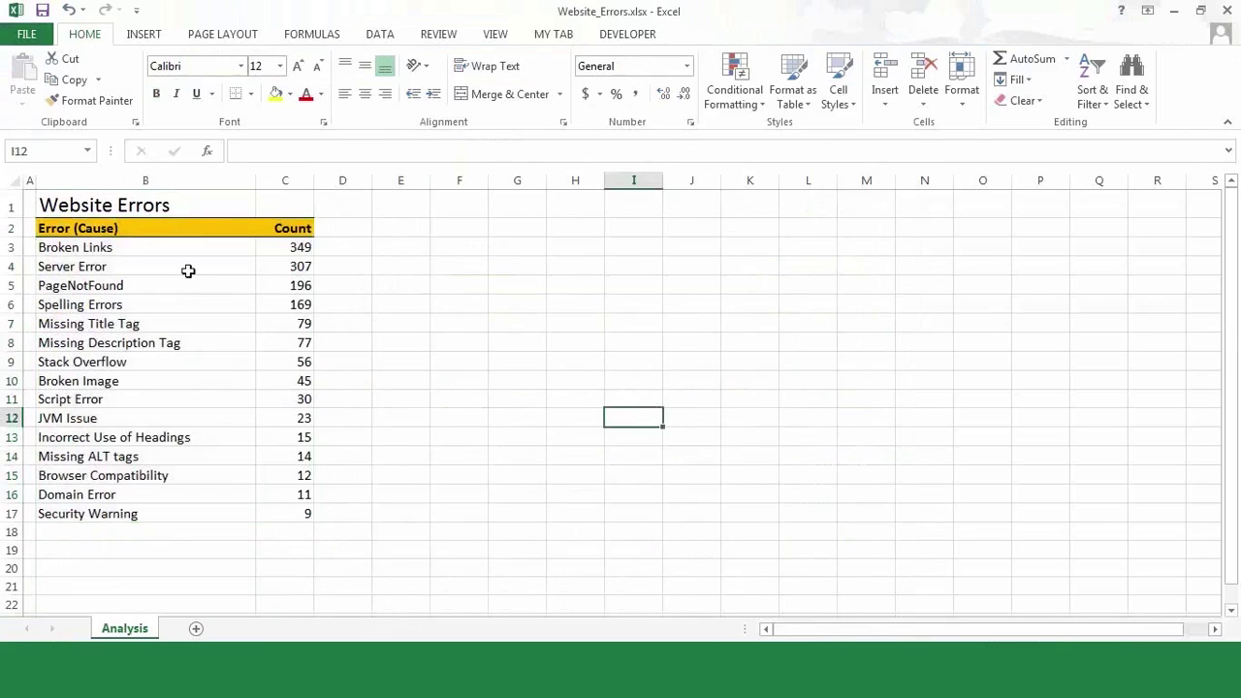
Step: Check the top count of 349 and reselect the sorted table B2:C17 for charting
left_click(290, 250)
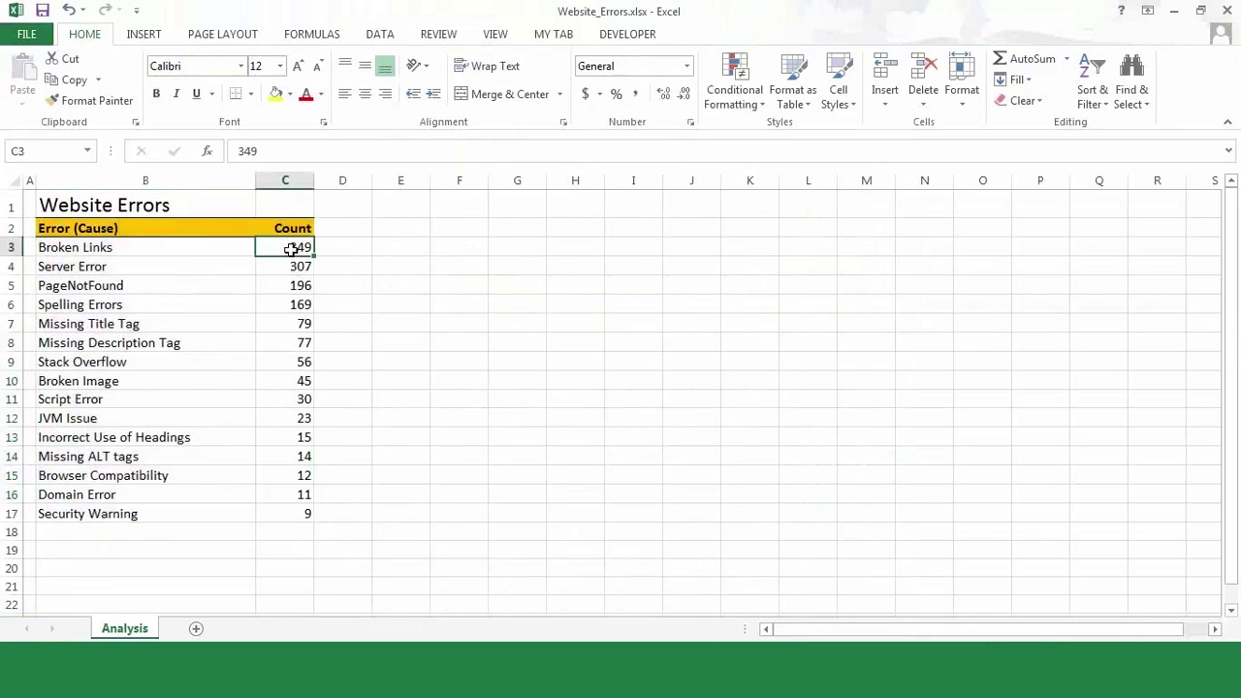
left_click_drag(189, 227, 246, 274)
left_click_drag(278, 360, 297, 520)
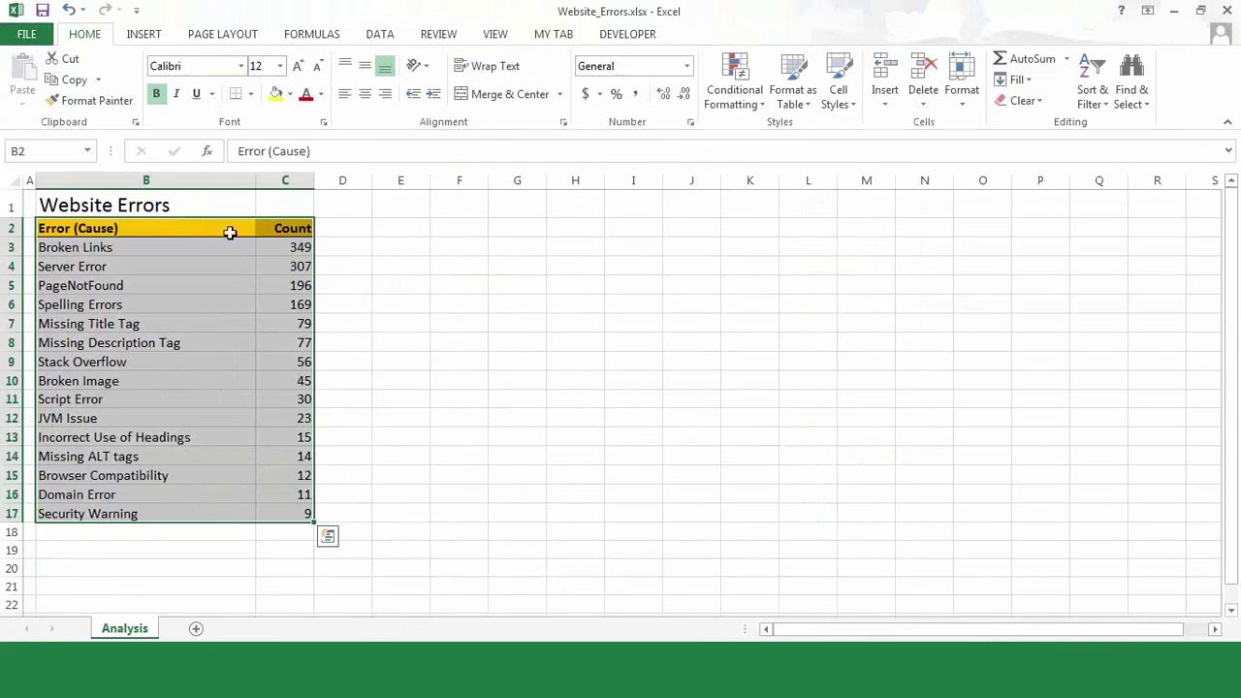
left_click(145, 36)
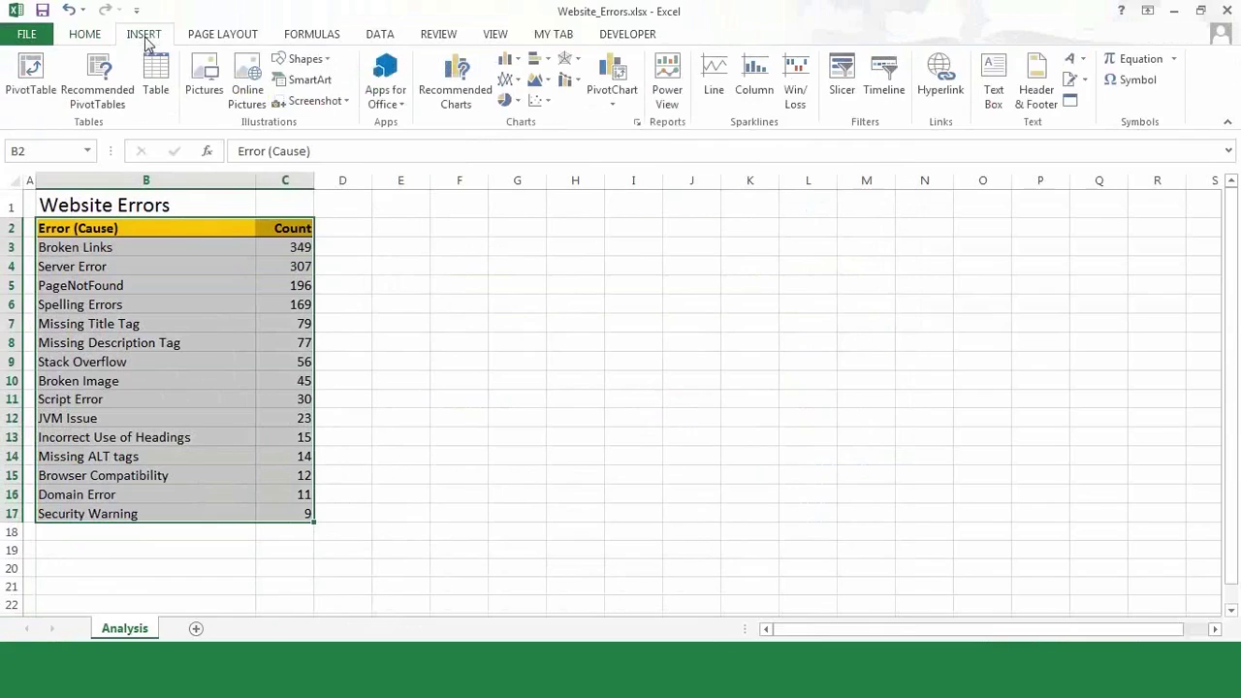
Step: Insert a 2-D Clustered Column chart of the counts and move it right of the table
left_click(511, 58)
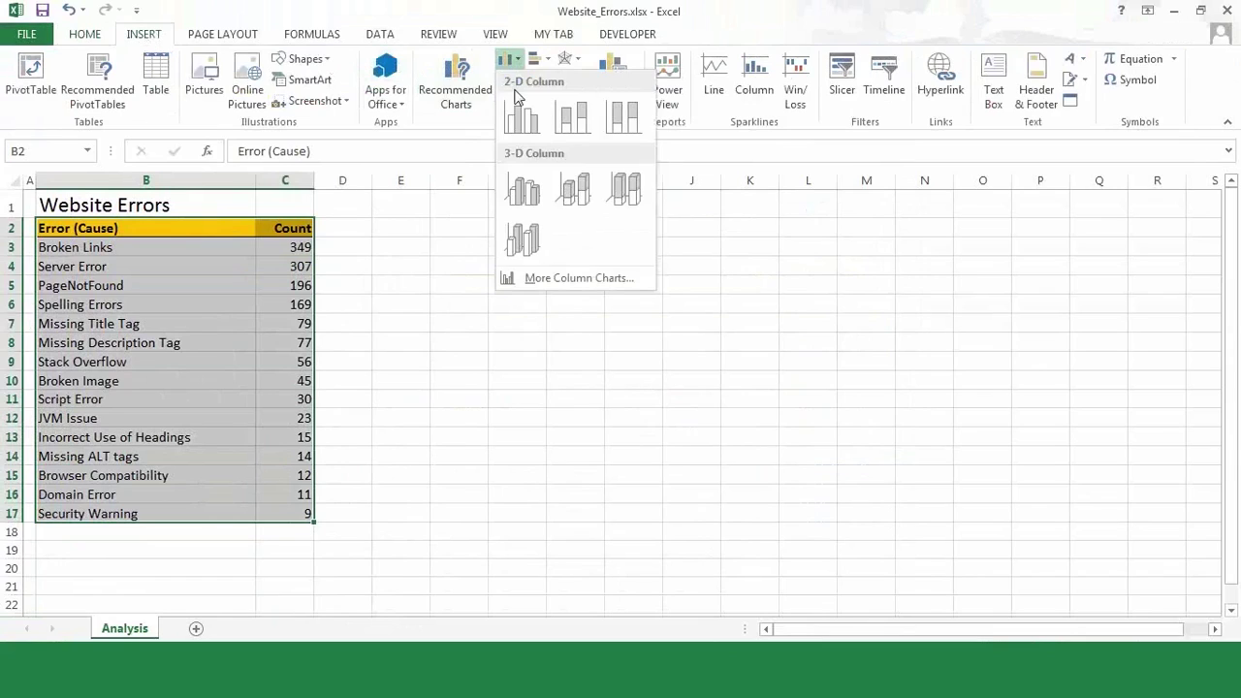
left_click(521, 129)
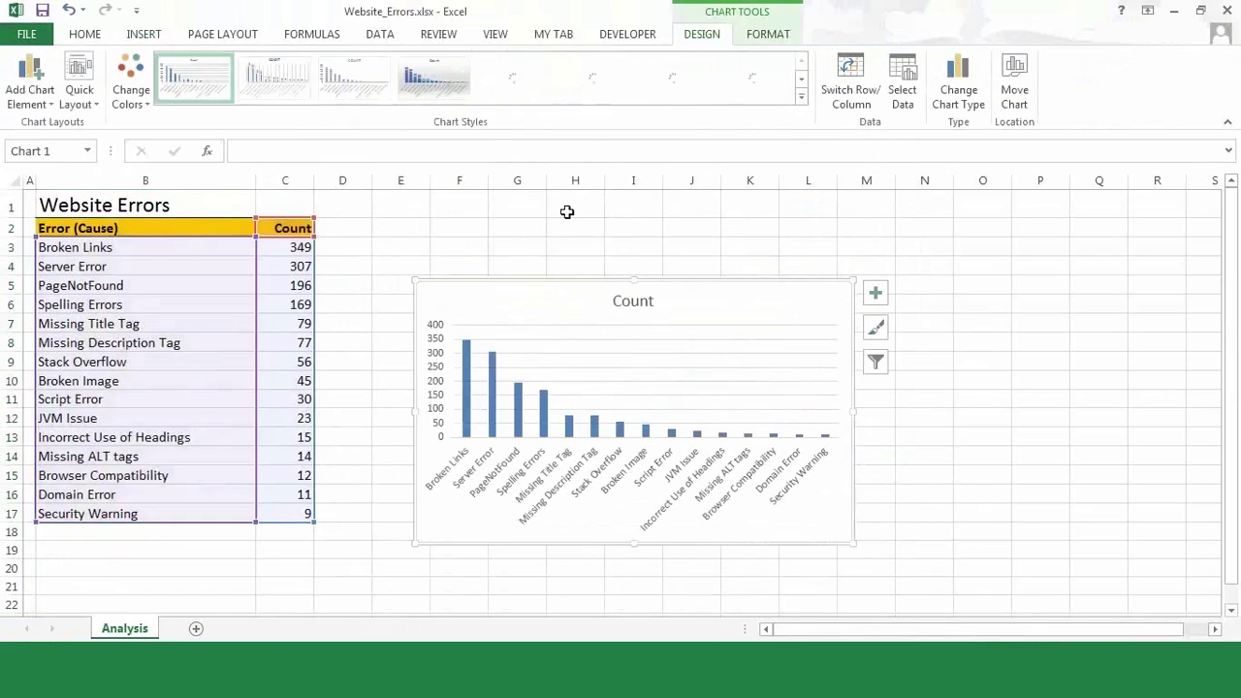
left_click_drag(682, 285, 623, 226)
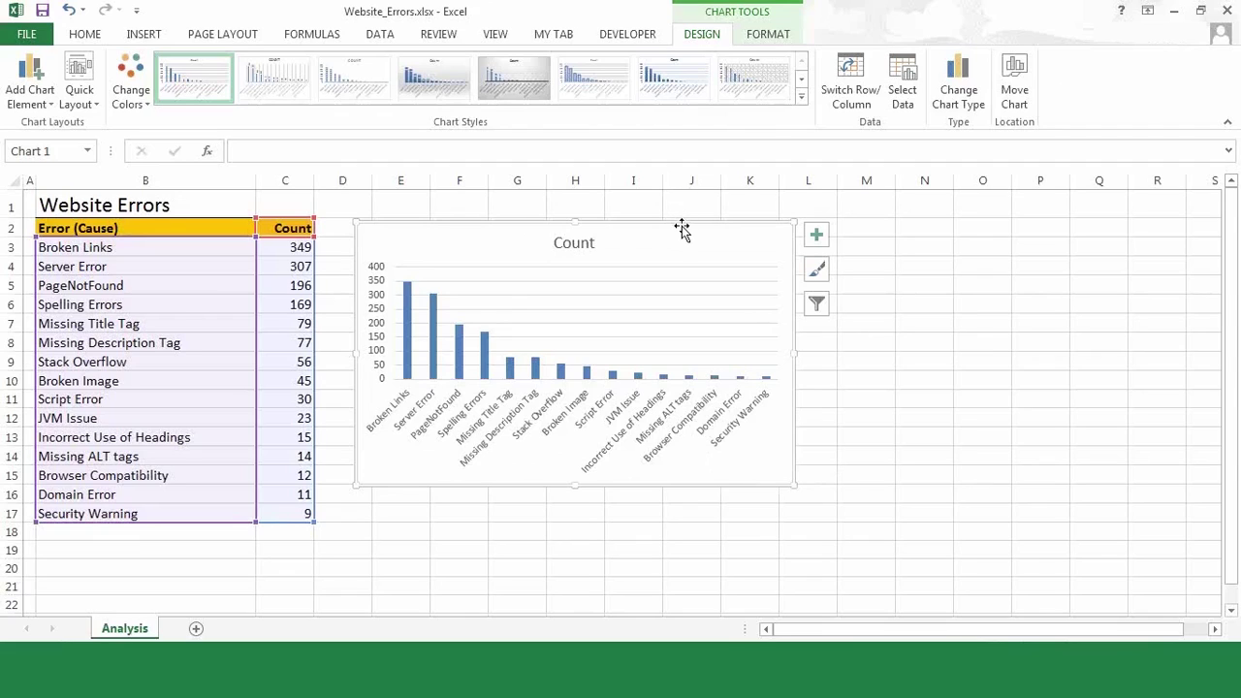
left_click_drag(682, 224, 752, 229)
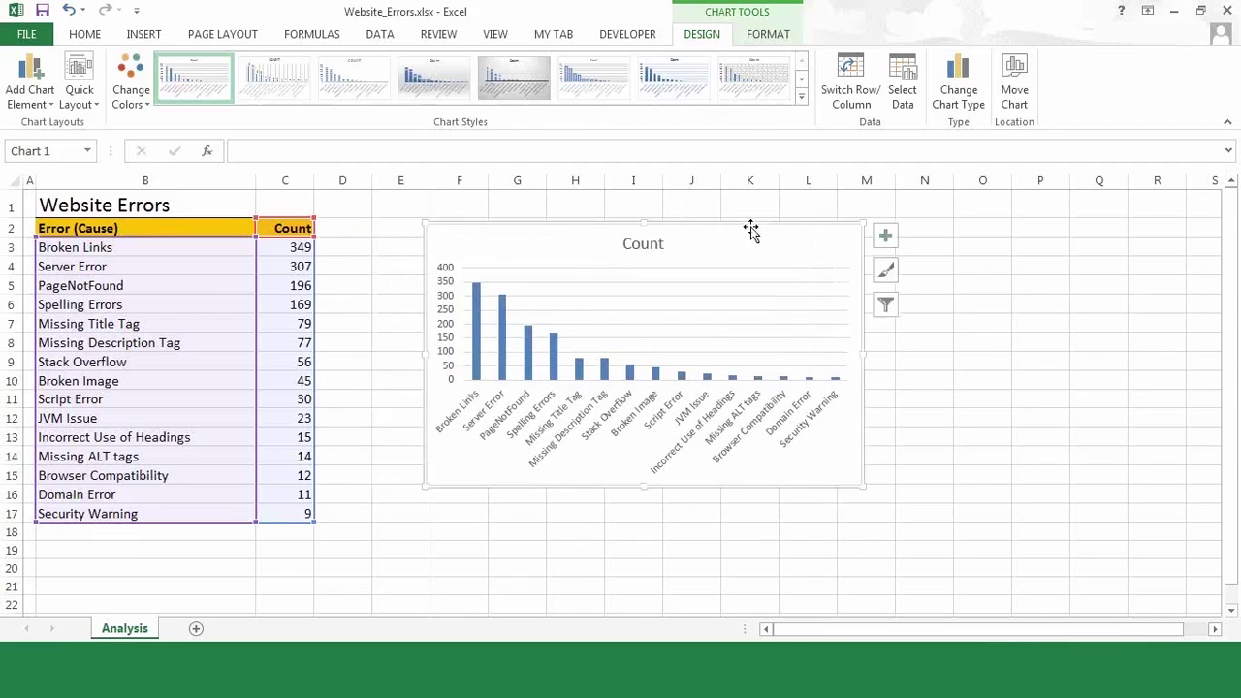
left_click(345, 230)
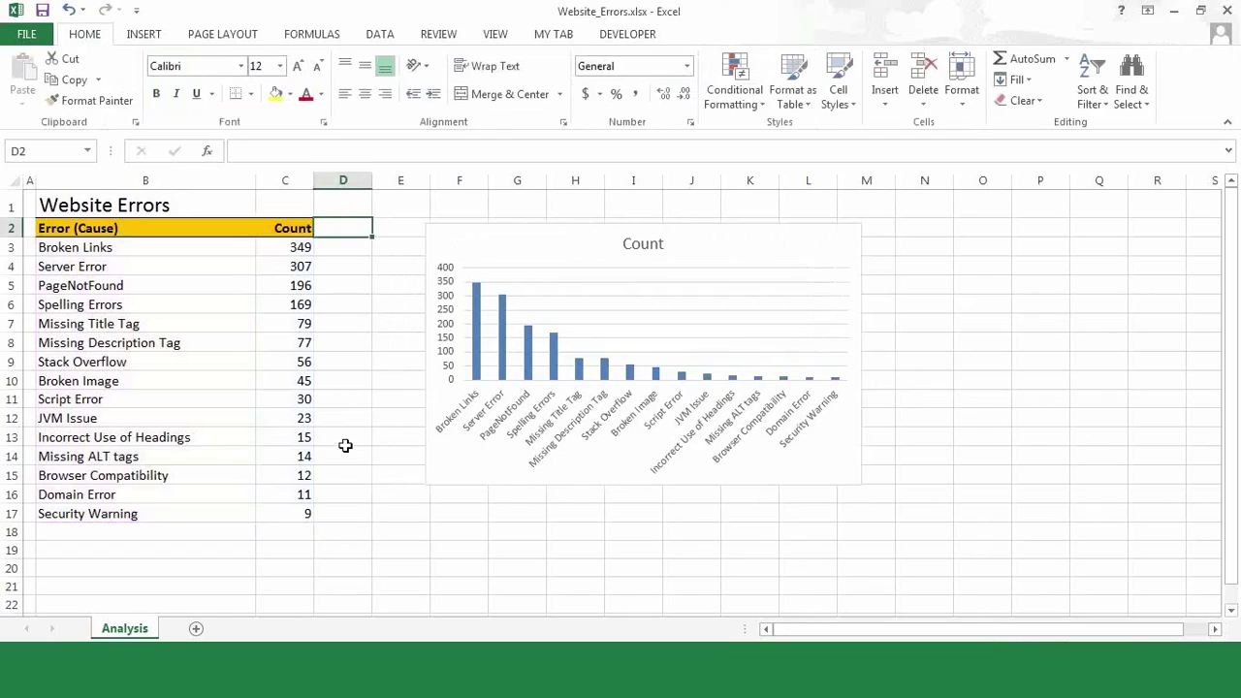
Step: Enter a 'cumulative' header in D2 with the Count header's formatting, and widen column D
type("cumulative")
key("ctrl+Return")
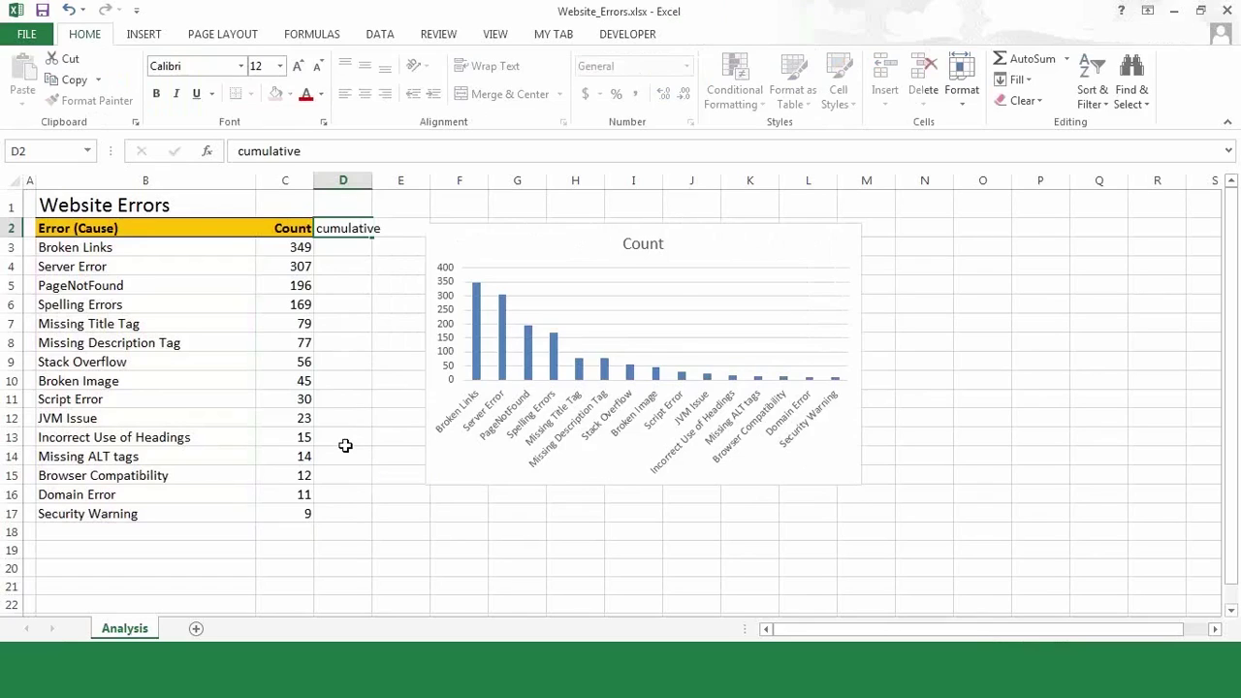
key("Return")
left_click(289, 227)
left_click(89, 100)
left_click(343, 228)
left_click_drag(373, 181, 397, 182)
Step: Review the Count values in column C, ending back at D3 for the running total
left_click(372, 245)
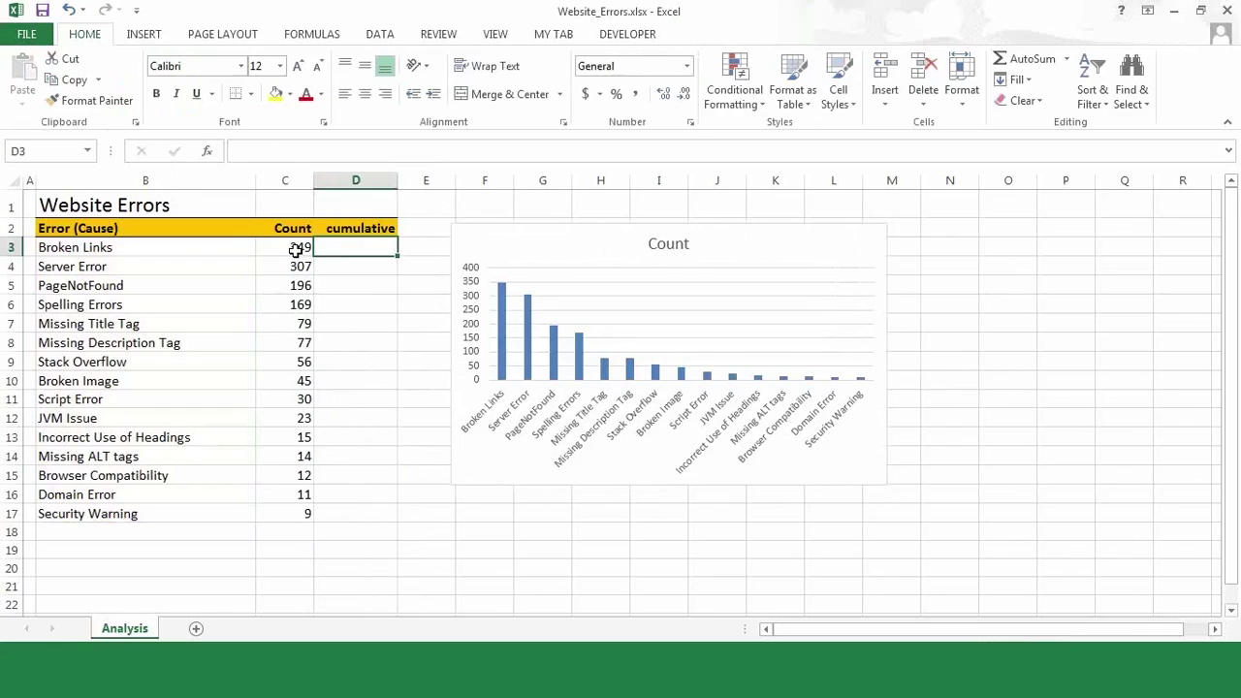
left_click_drag(296, 249, 278, 514)
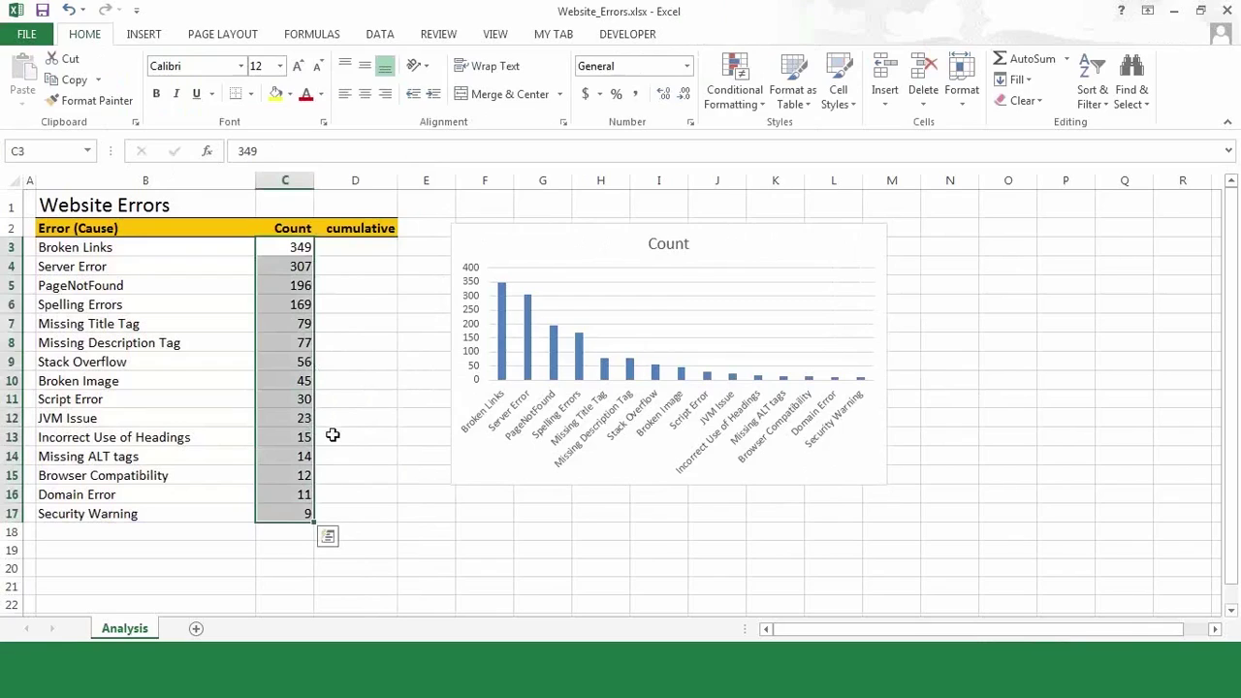
left_click(358, 249)
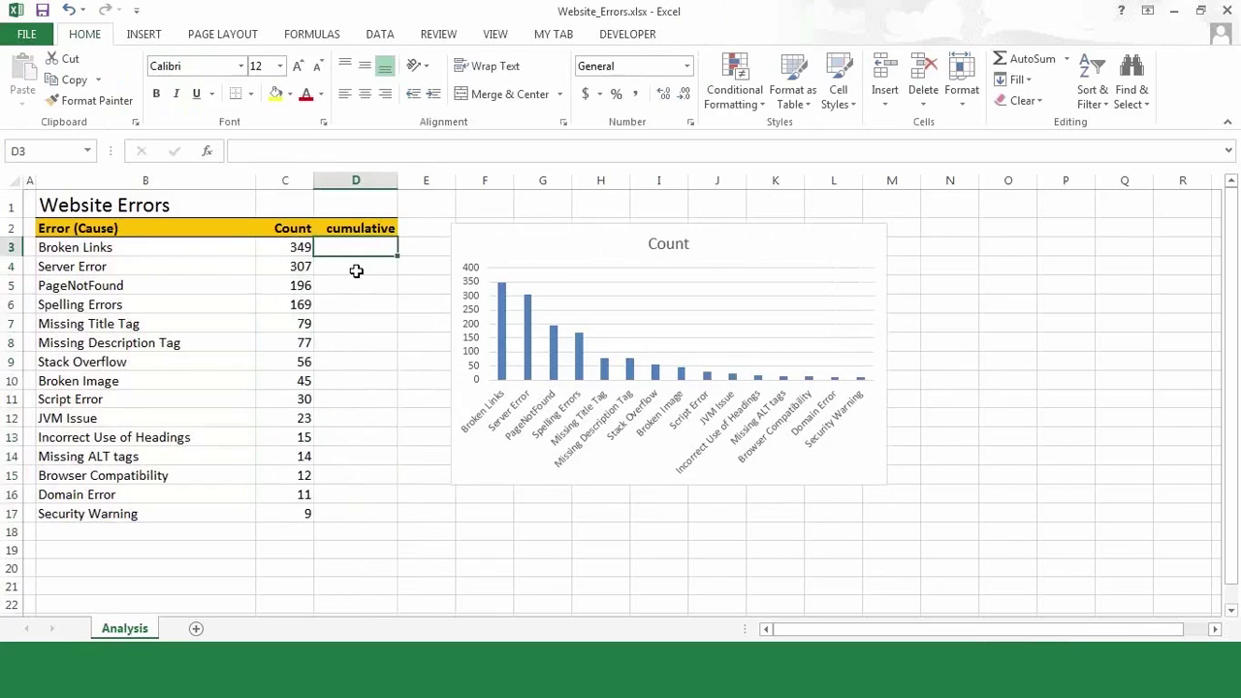
left_click(356, 269)
key("Up")
left_click(356, 271)
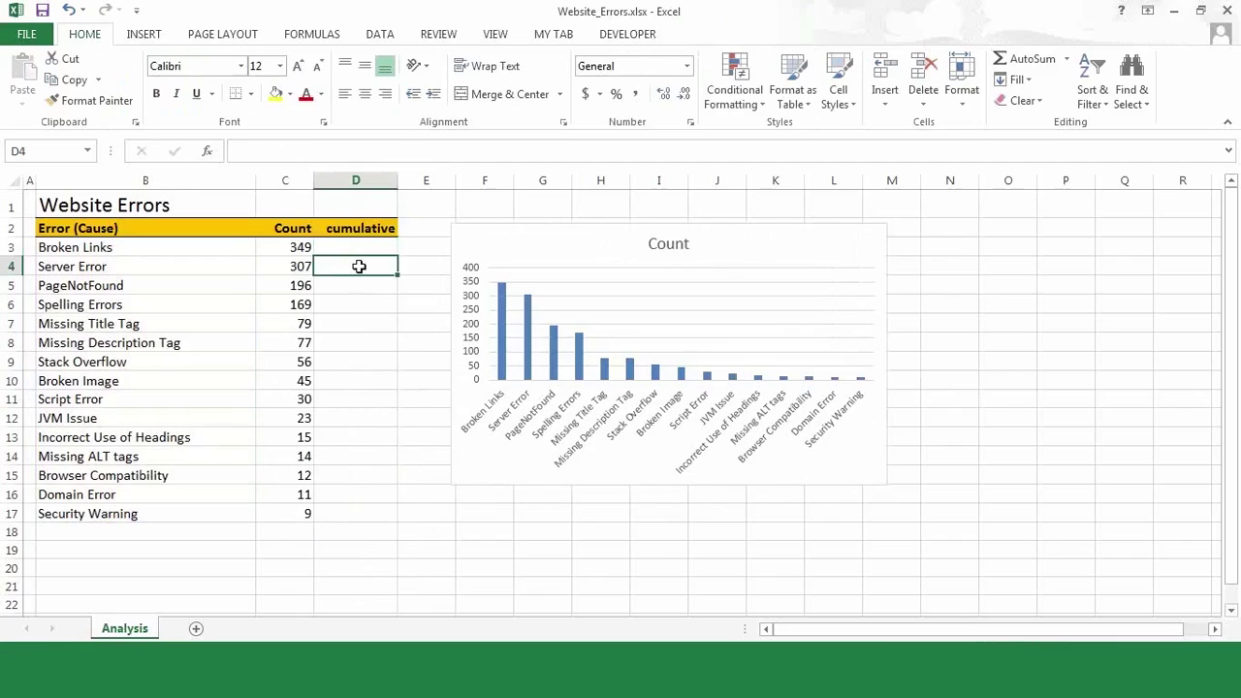
left_click_drag(297, 244, 288, 272)
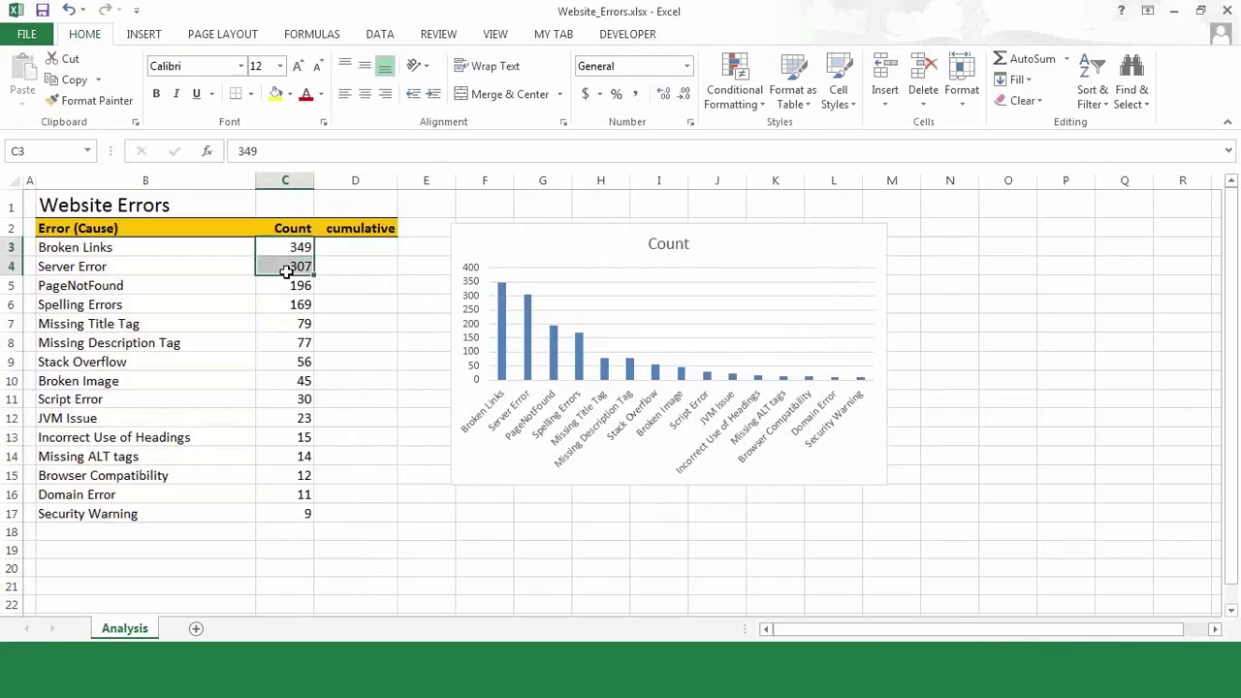
left_click(368, 363)
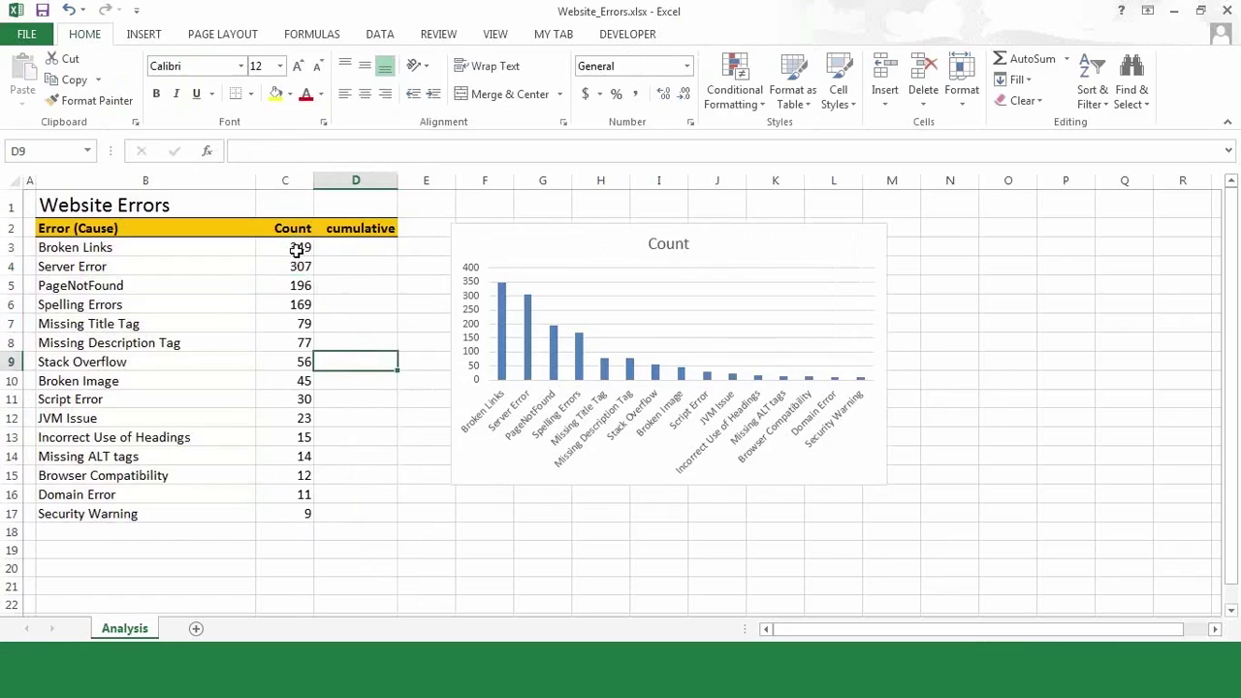
left_click_drag(297, 248, 301, 363)
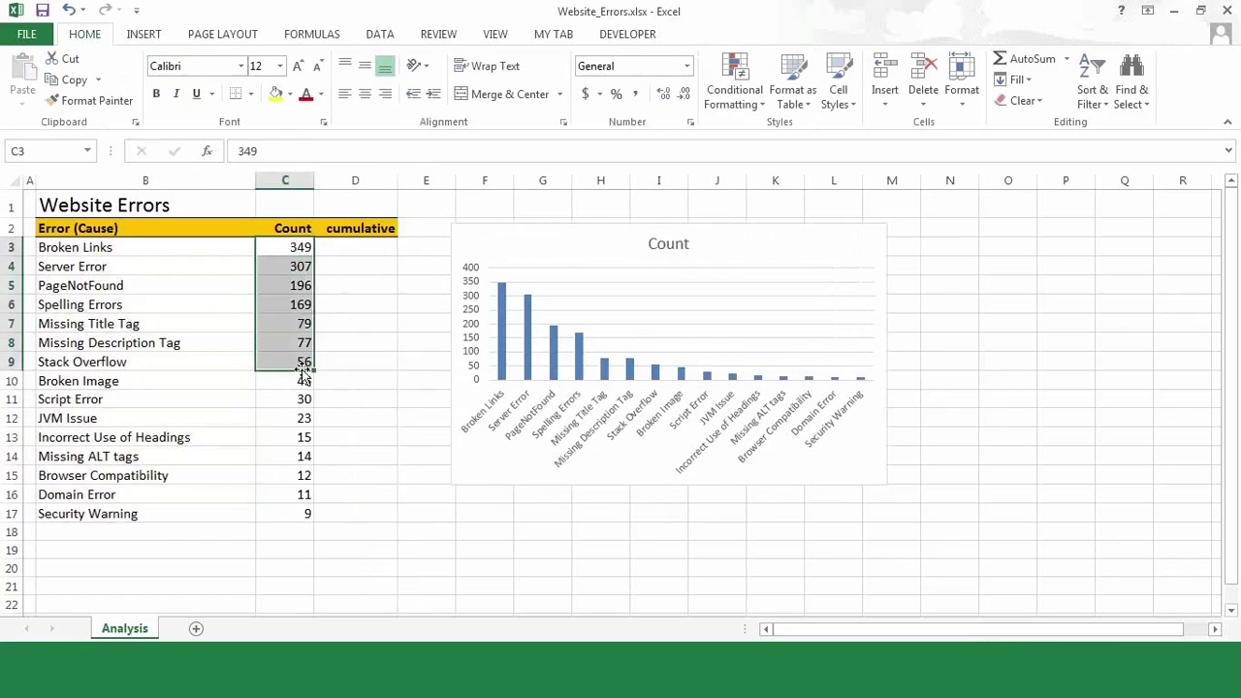
left_click(364, 249)
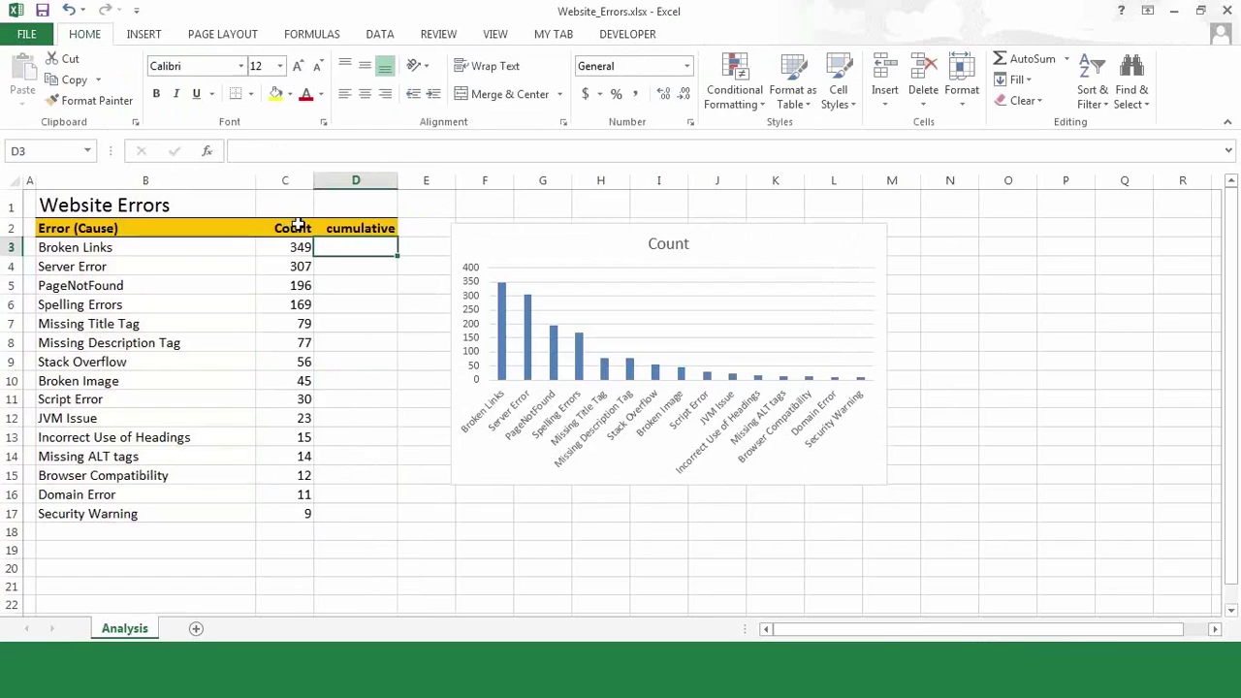
Step: Enter =C3 in D3 so the first cumulative value is 349
type("=")
key("Left")
key("Return")
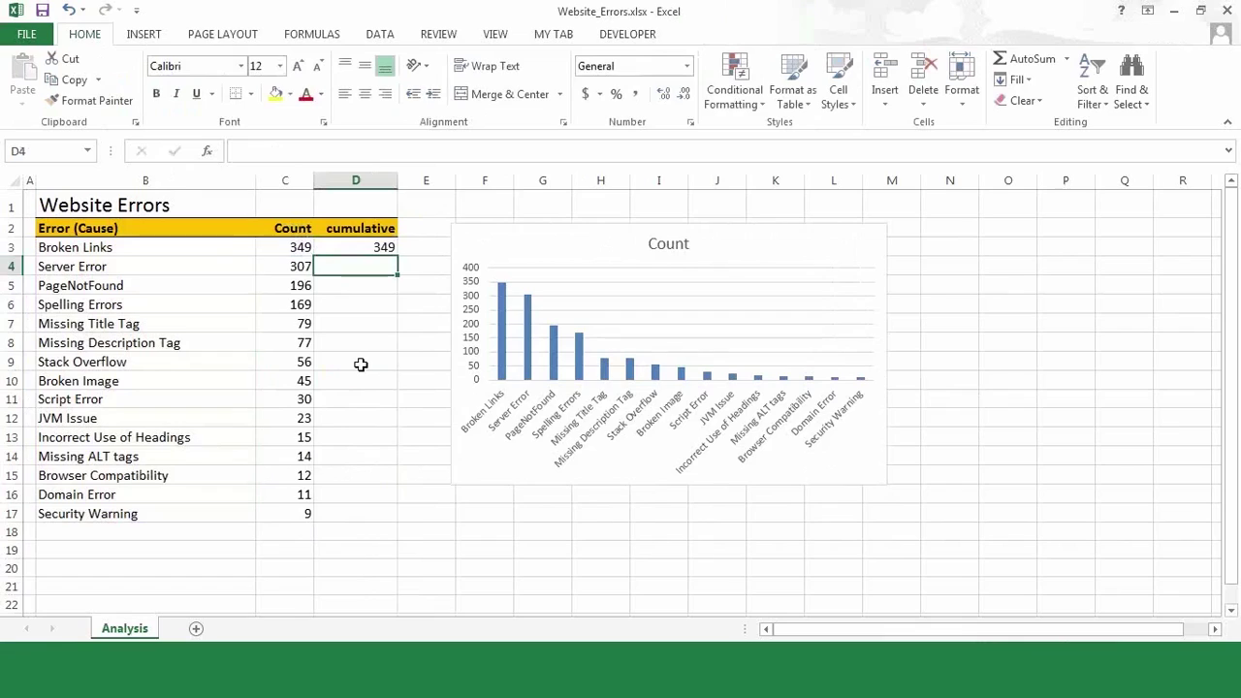
key("Up")
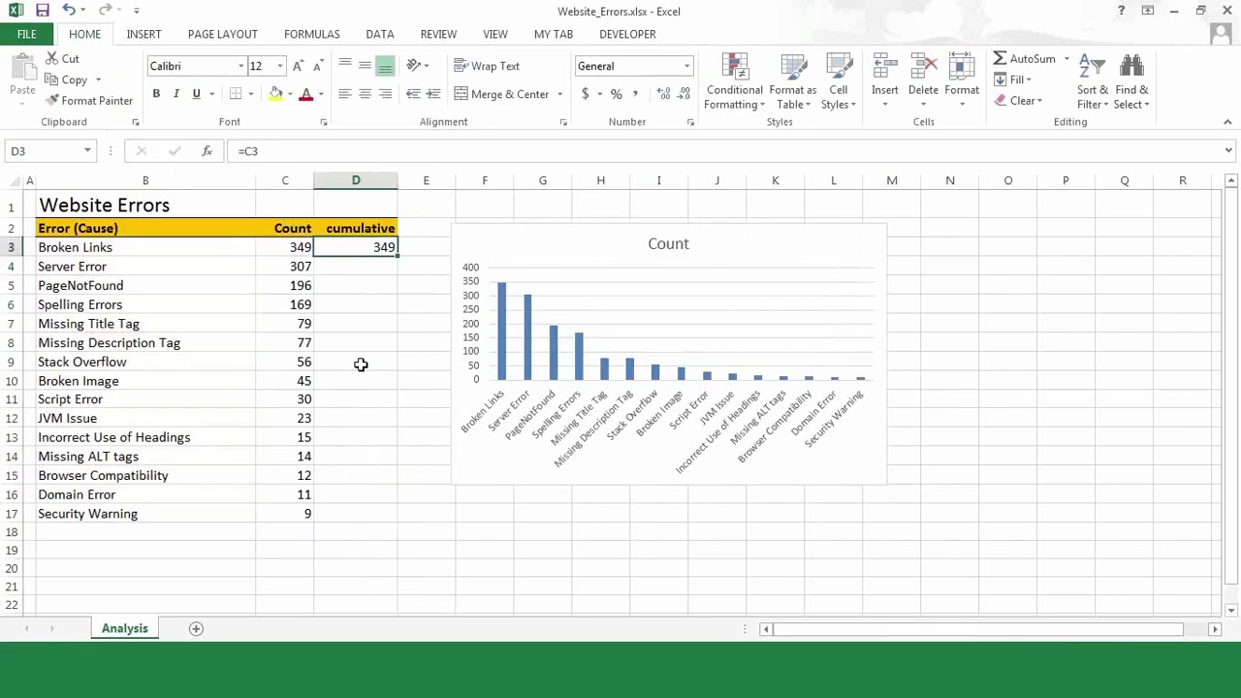
key("Down")
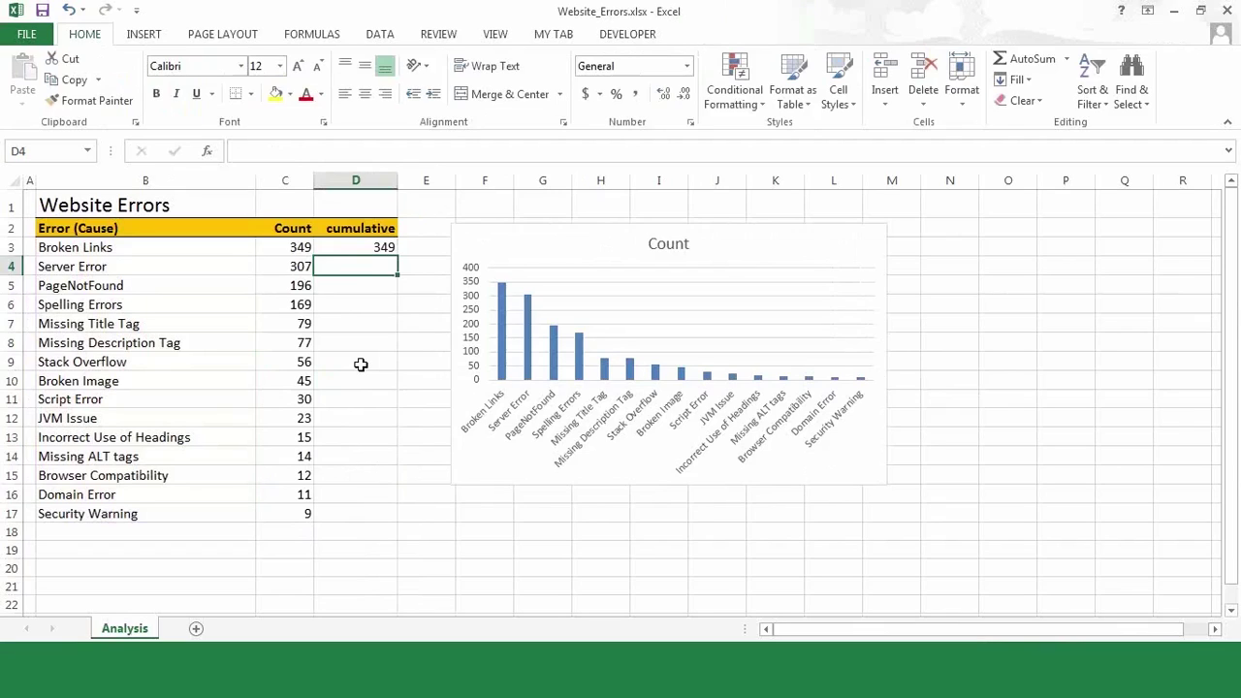
key("Left")
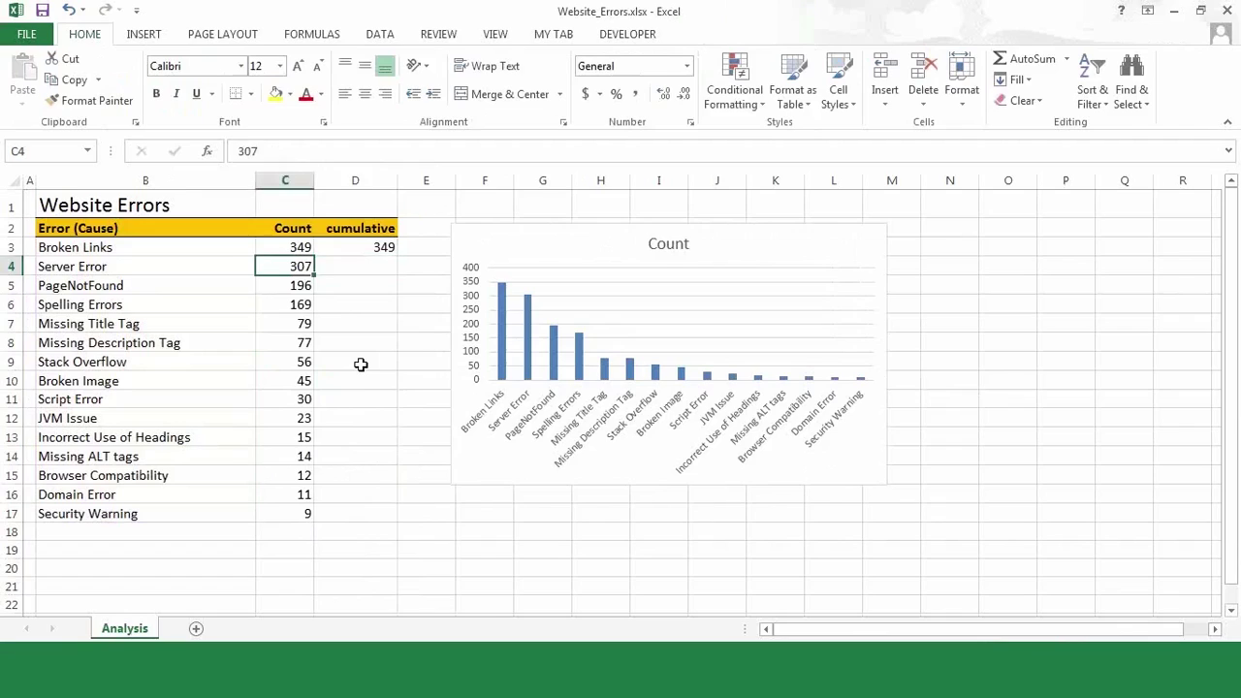
key("Right")
key("Up")
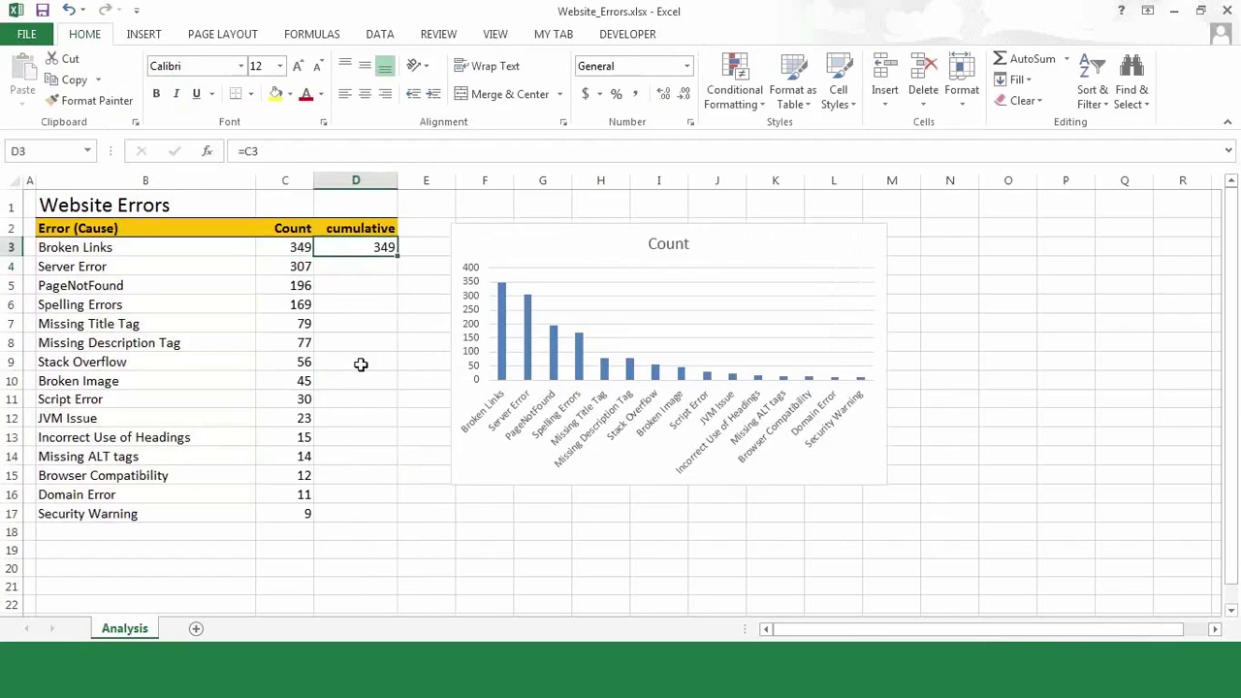
key("Down")
key("Left")
key("Right")
key("Up")
key("Down")
key("Left")
key("Right")
key("Up")
key("Down")
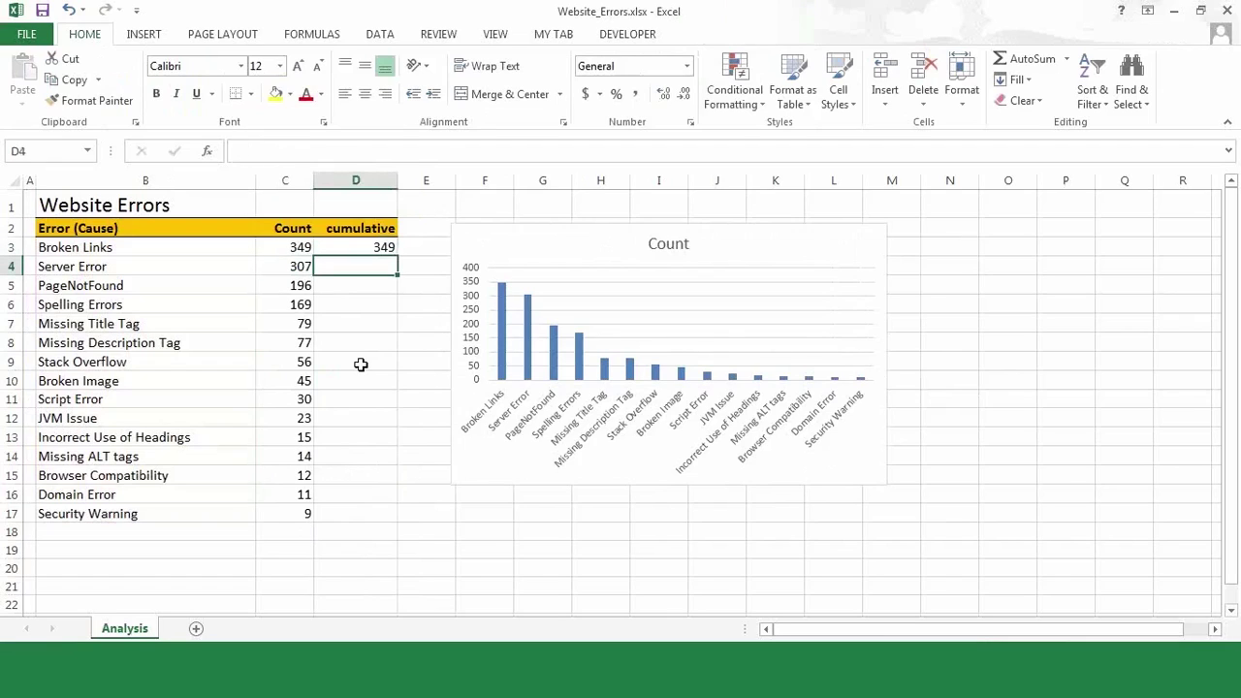
Step: Enter the running-total formula =D3+C4 in D4
type("=")
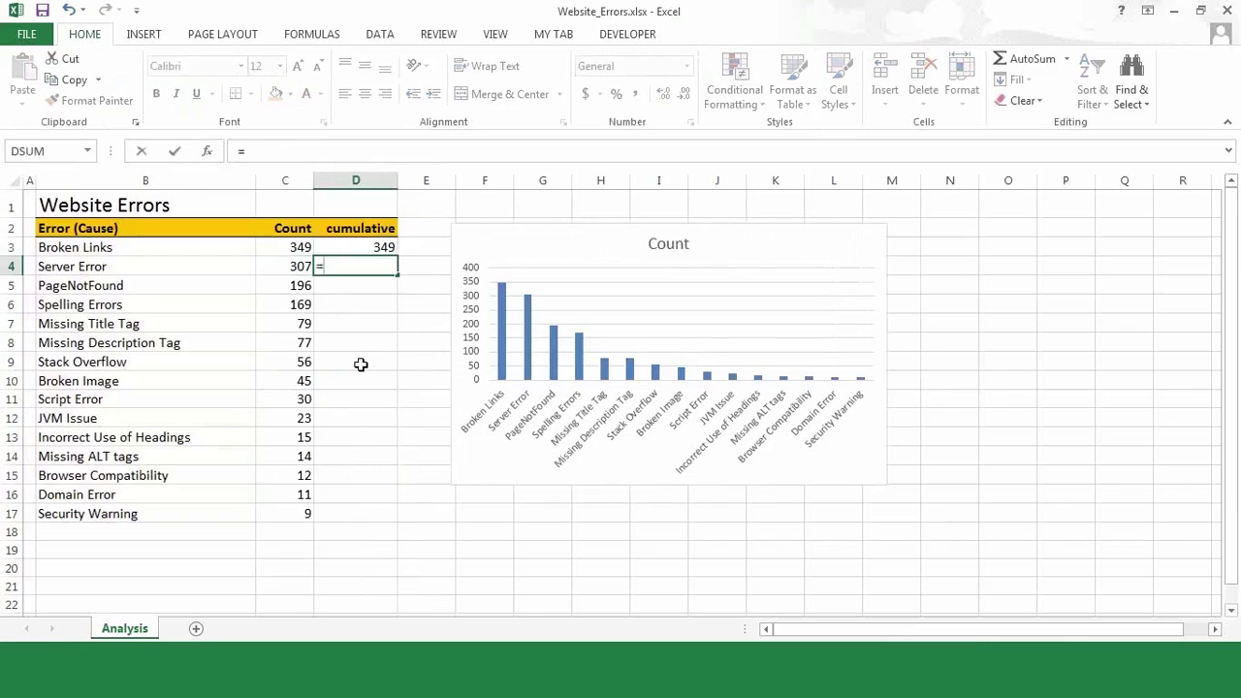
key("Up")
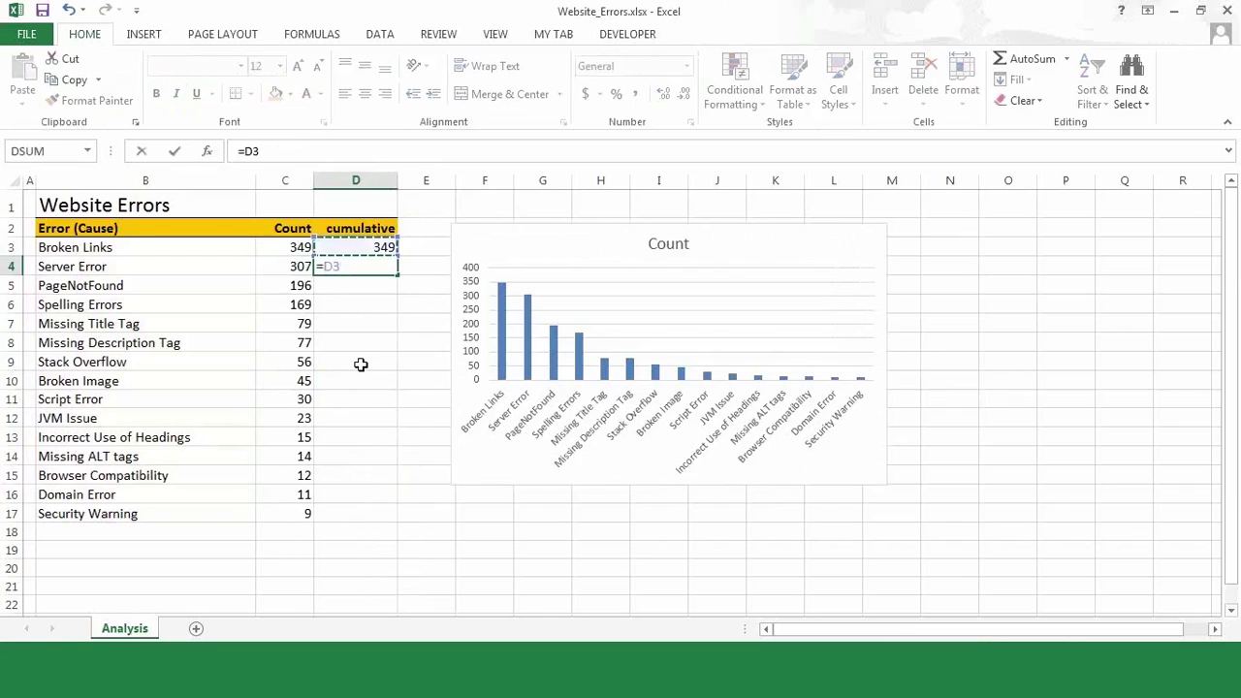
type("+")
key("Left")
key("Return")
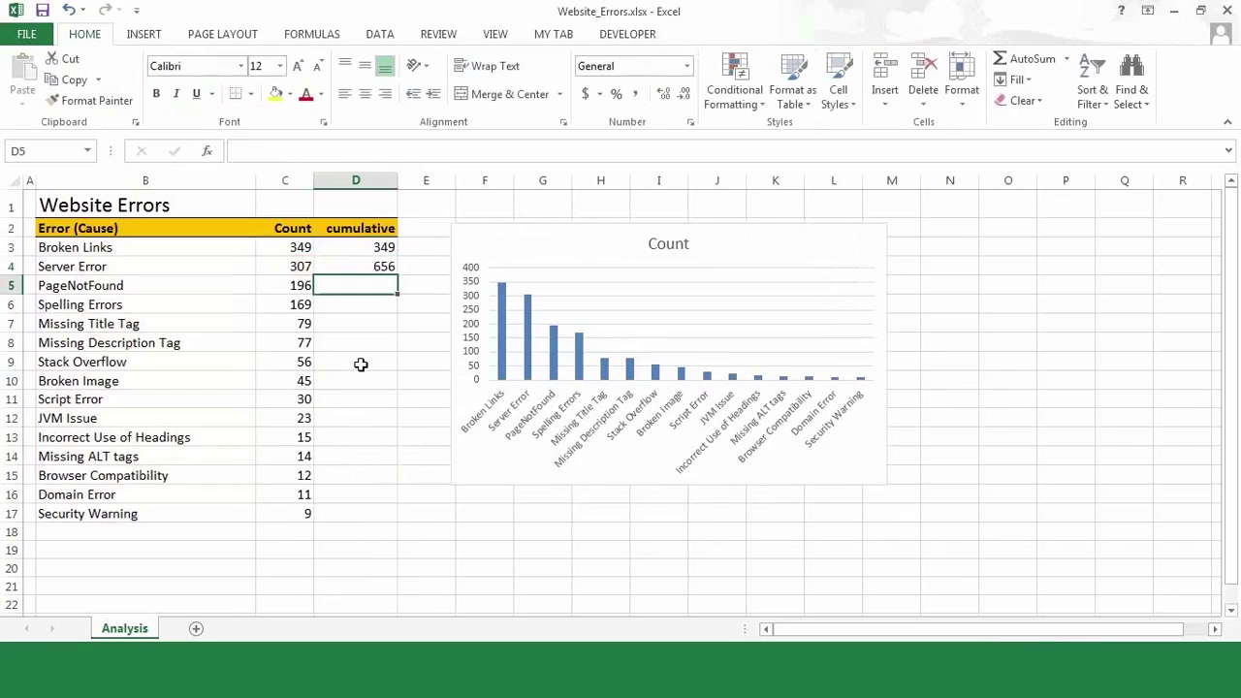
Step: Fill the running total down D4:D17 and confirm the final 1392 matches the Count sum
left_click(377, 267)
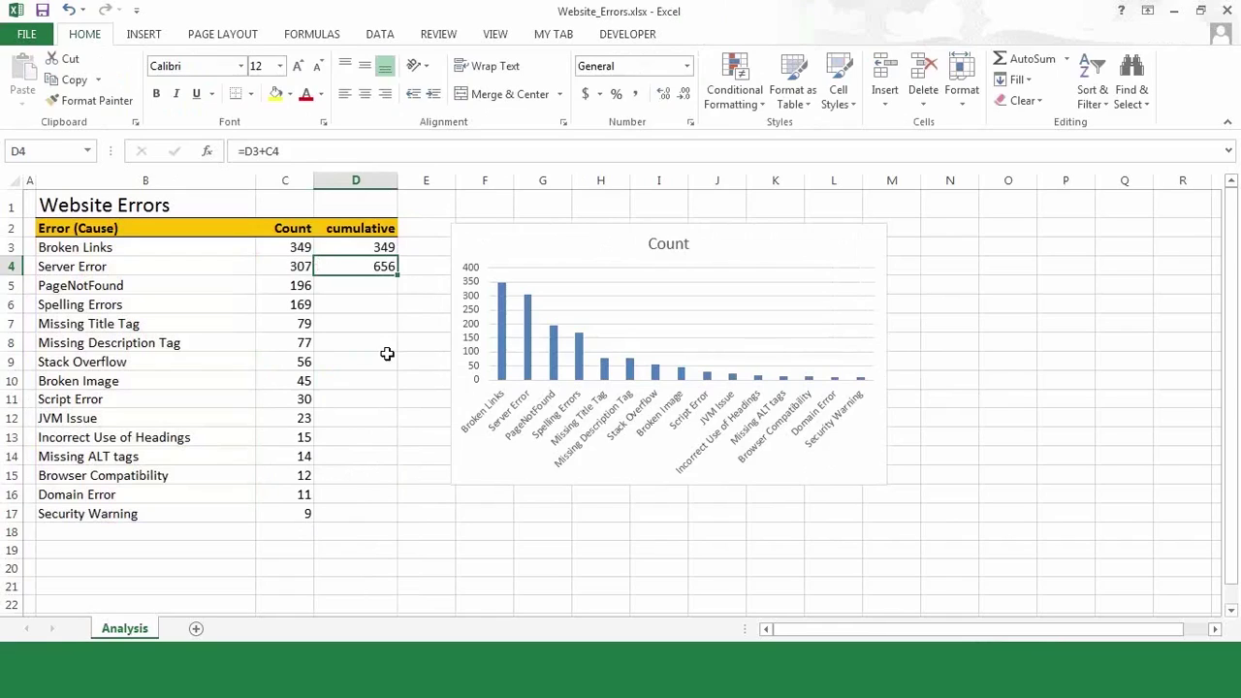
left_click(361, 512, "shift")
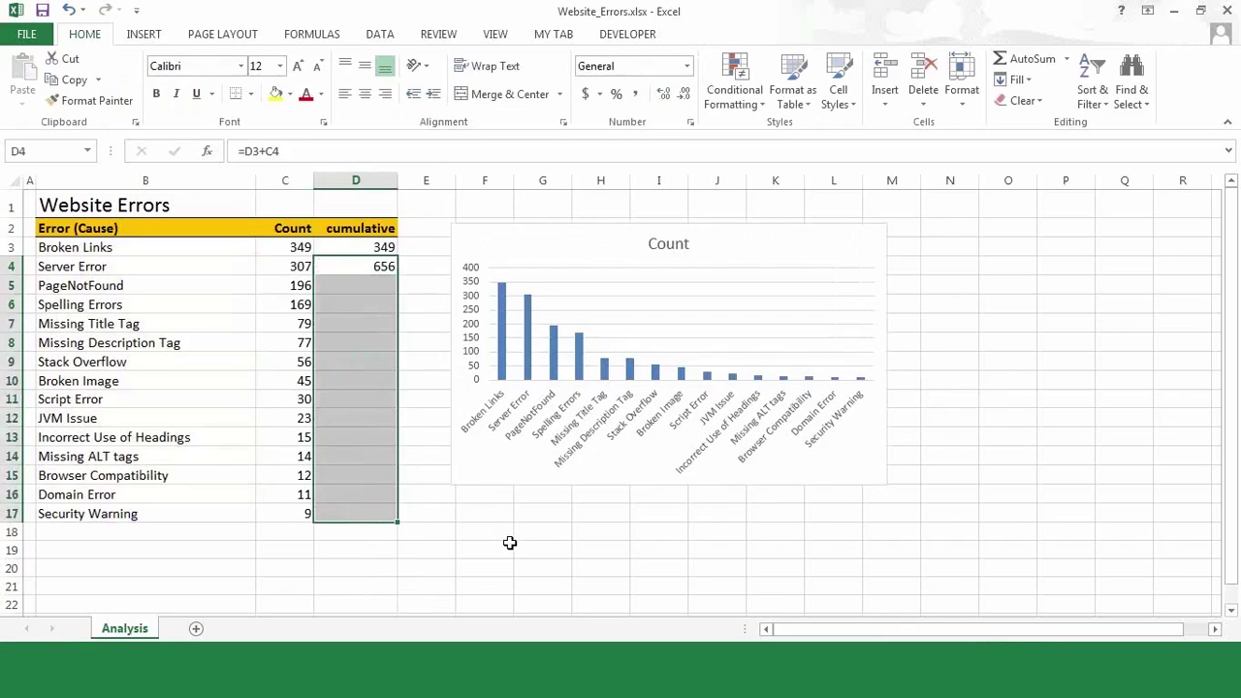
key("ctrl+d")
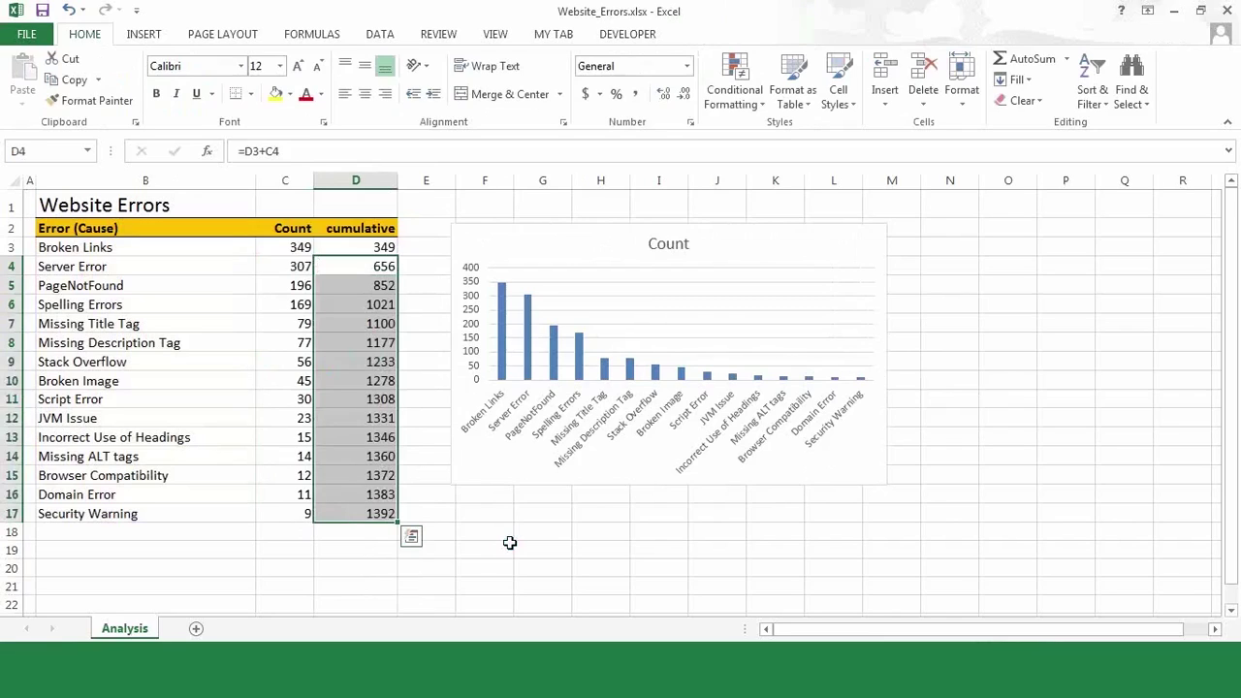
left_click(366, 515)
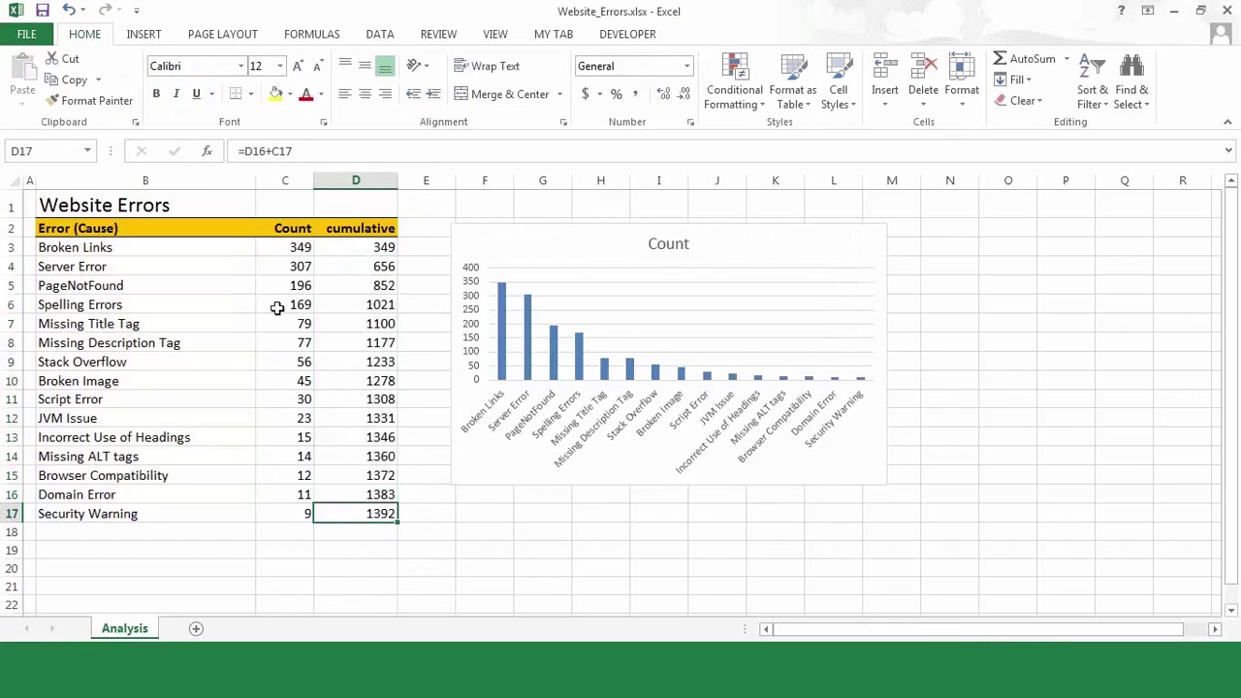
left_click(272, 247)
left_click_drag(269, 397, 277, 513)
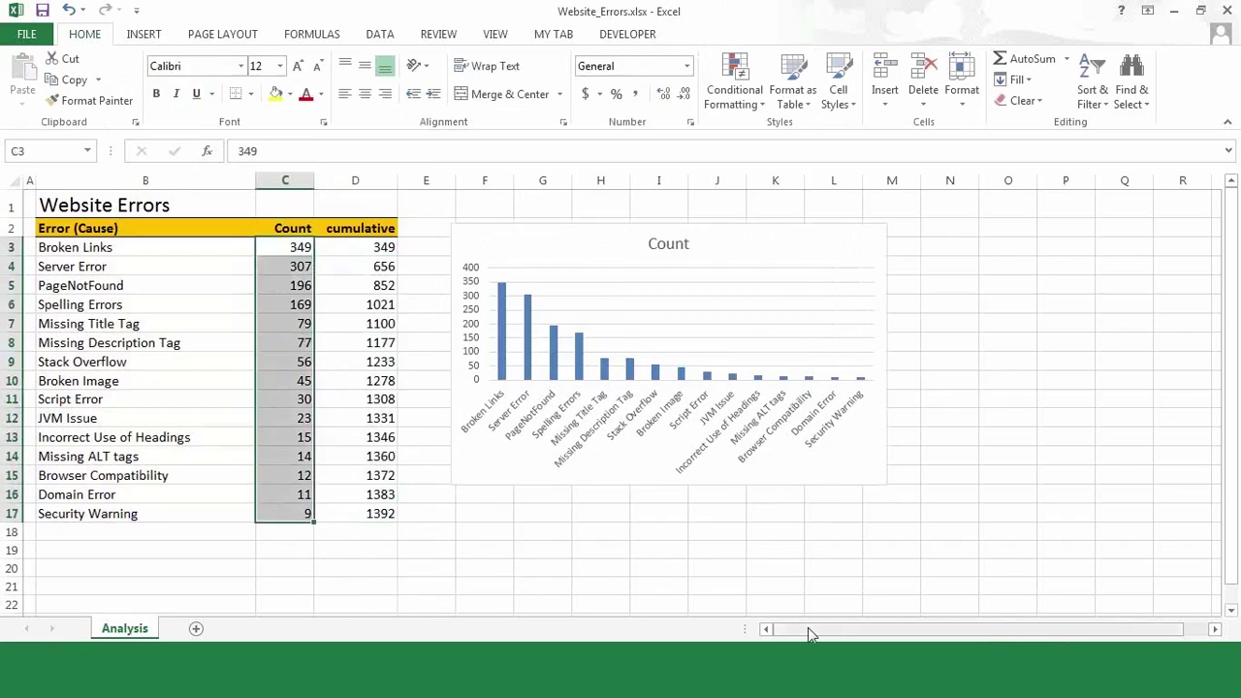
left_click(387, 517)
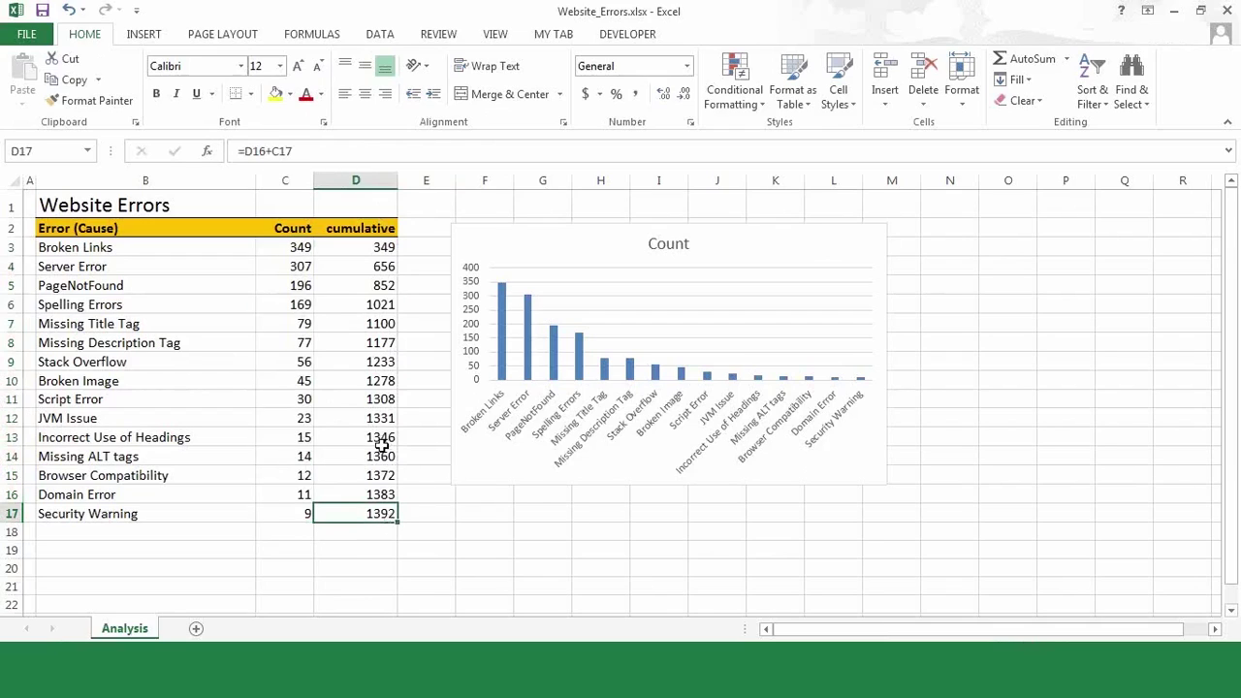
left_click(431, 516)
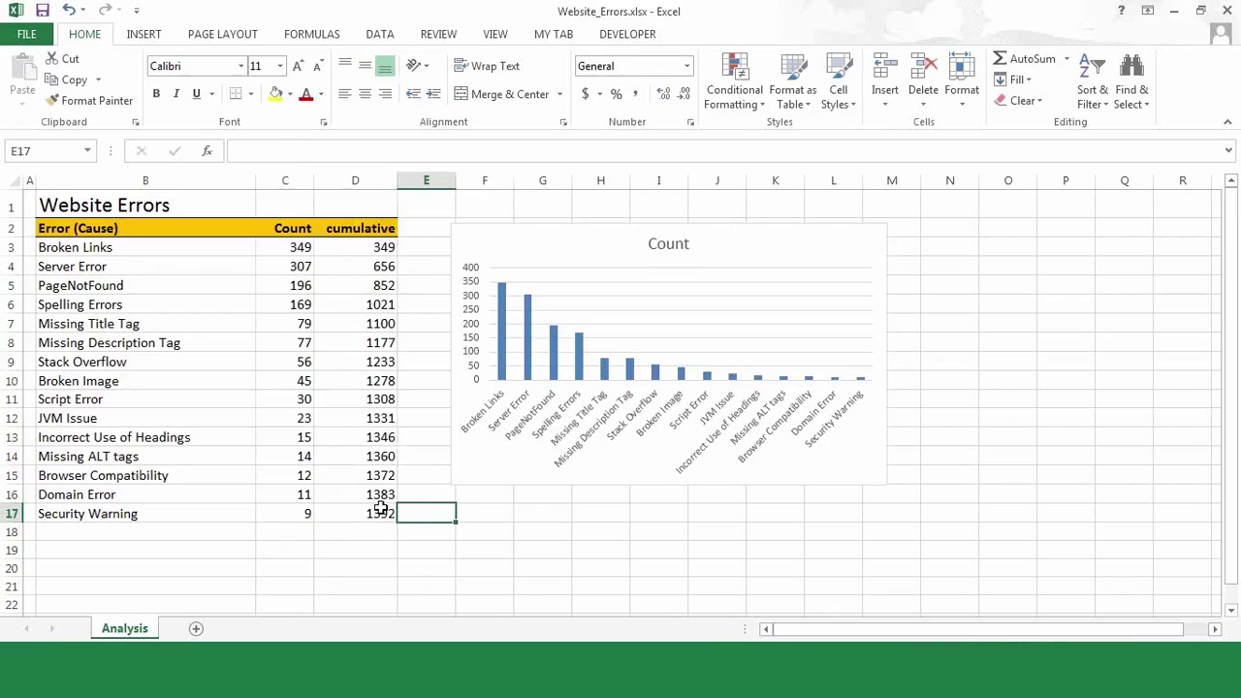
Step: Add a 'C%' header in E2 with the cumulative header's formatting copied onto it
left_click(416, 226)
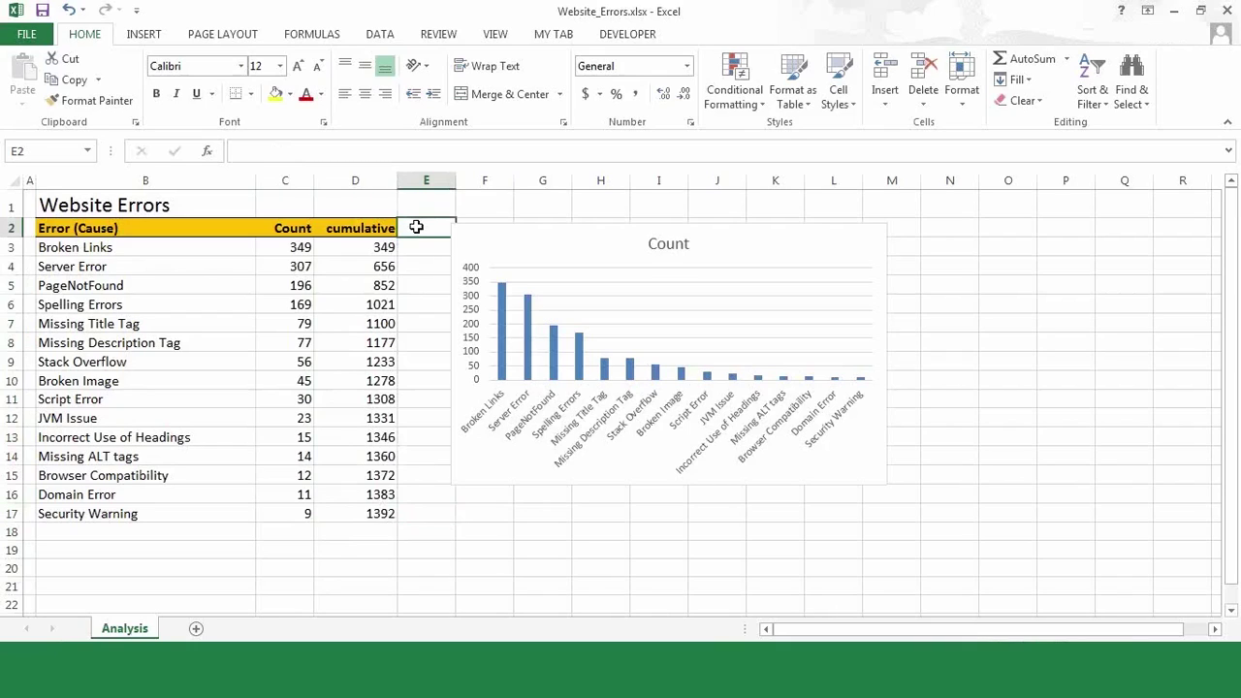
type("C%")
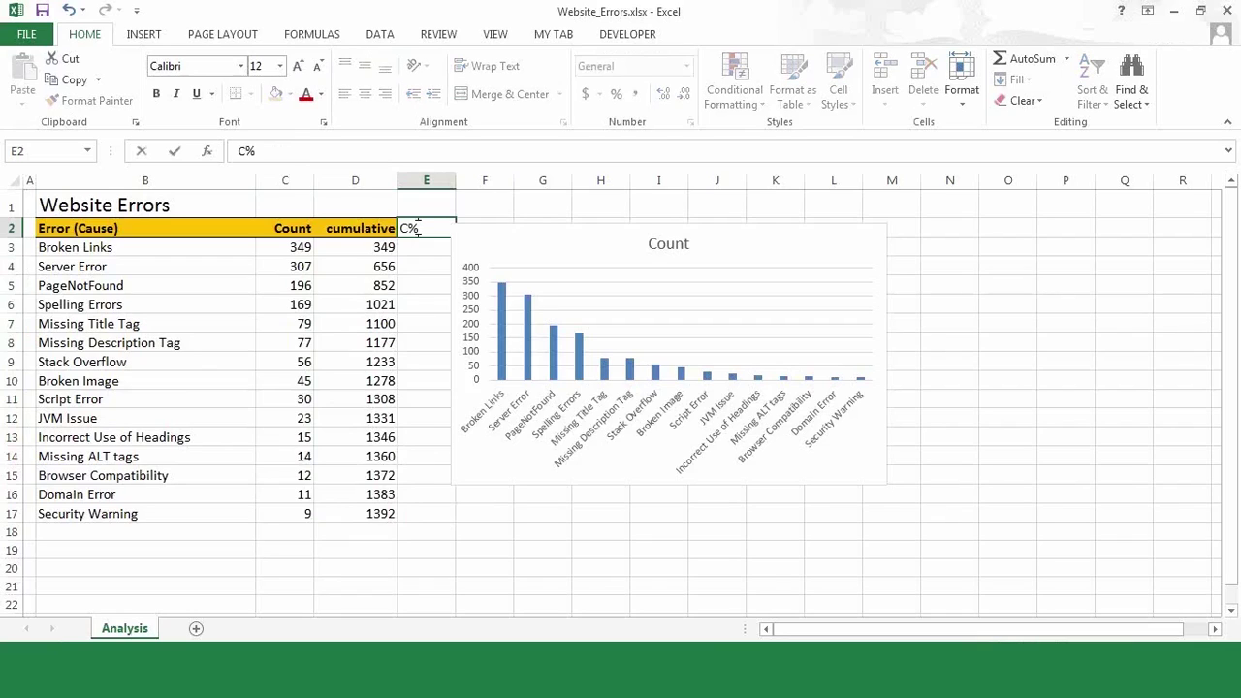
key("Return")
key("Up")
key("Left")
left_click(116, 105)
left_click(426, 227)
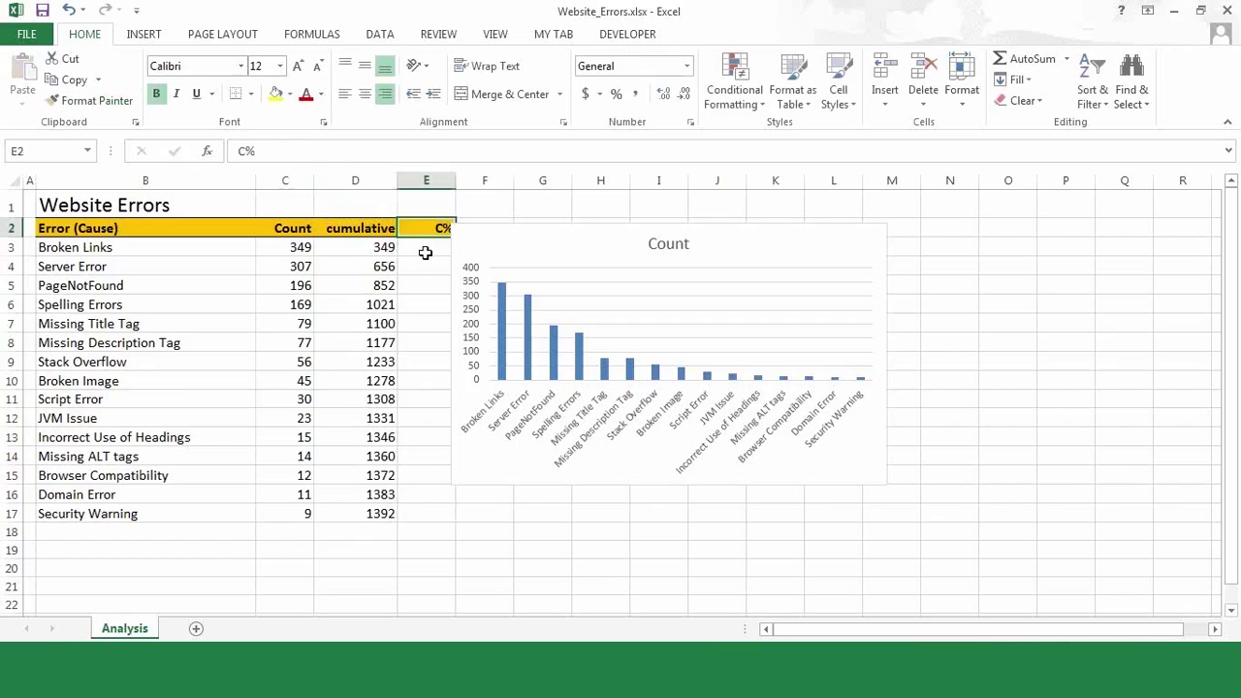
left_click(425, 252)
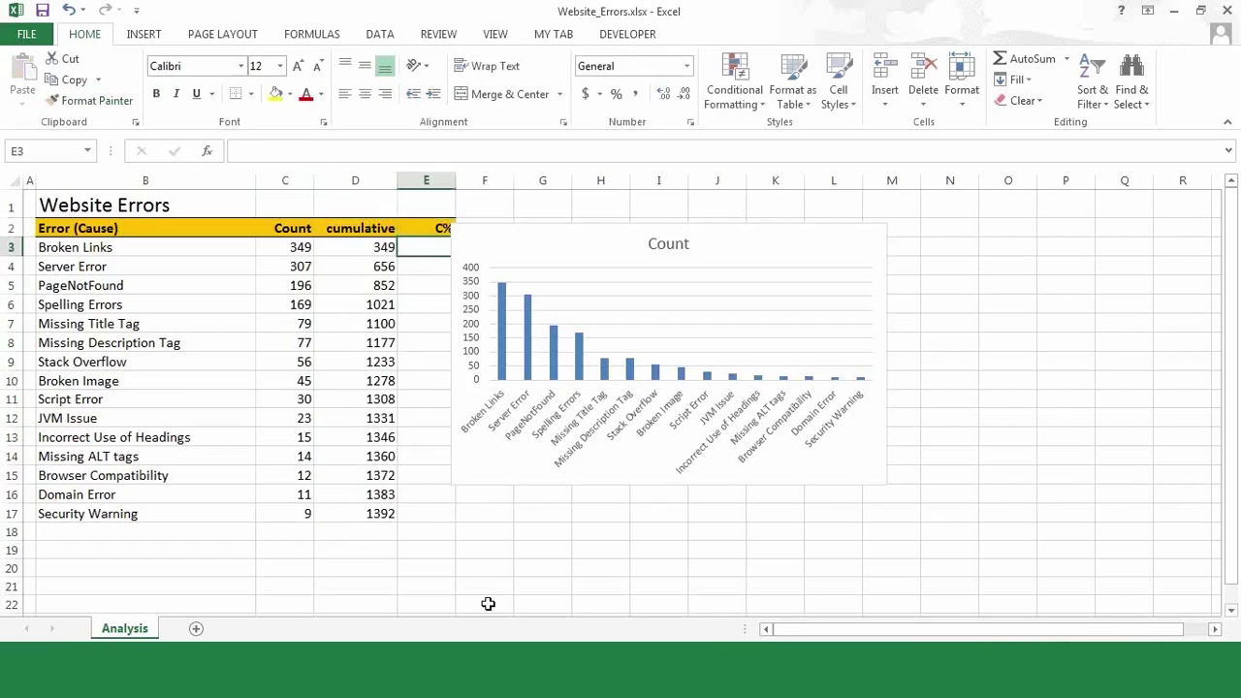
Step: Enter =$D3/$D$17 in E3, giving Broken Links' cumulative share of 0.25072
type("=")
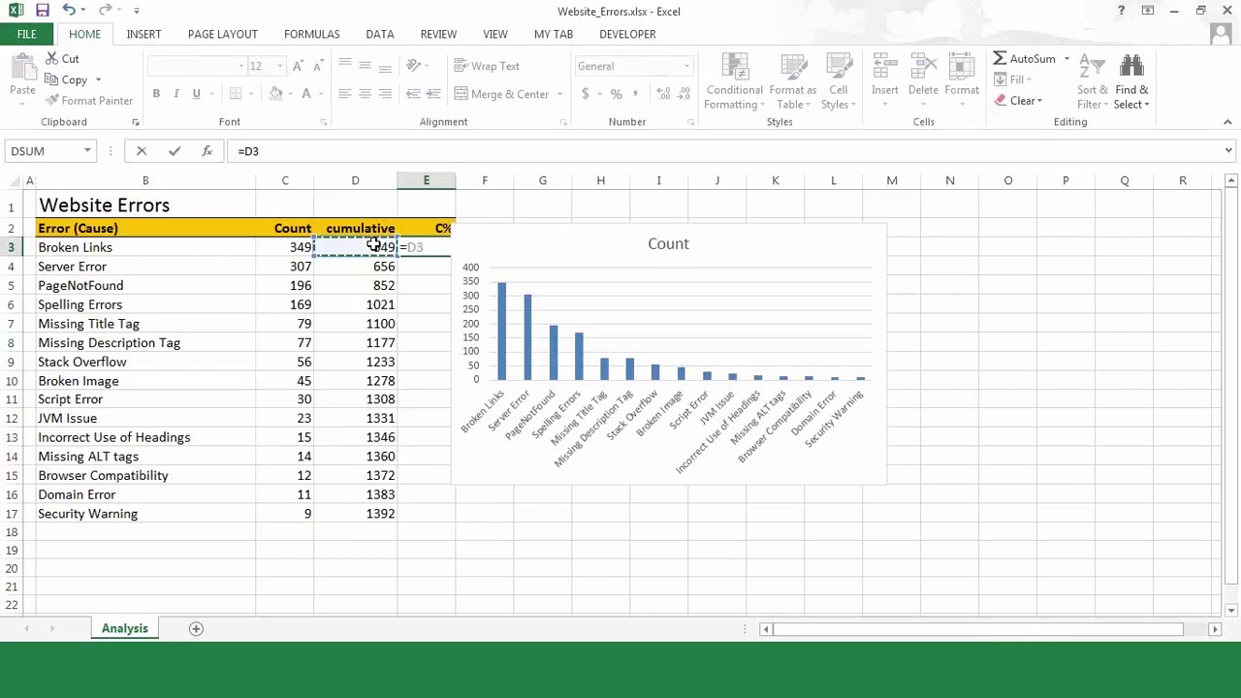
type("/")
left_click(370, 513)
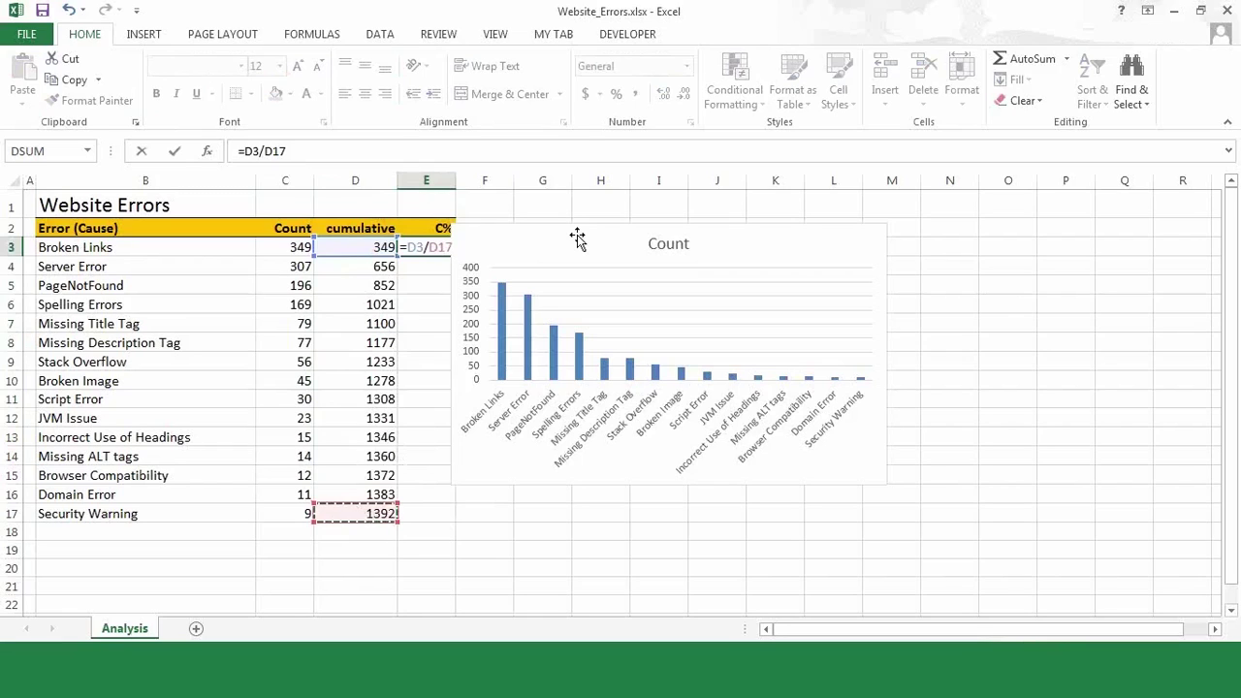
key("ctrl+Return")
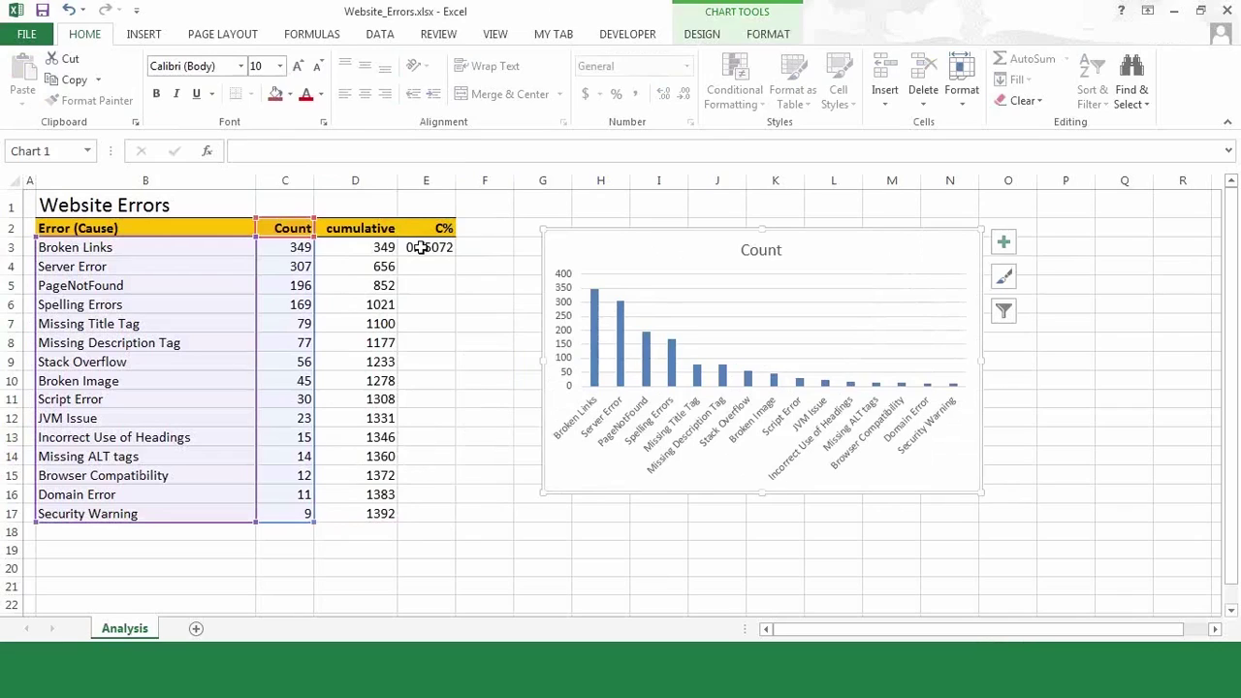
double_click(419, 247)
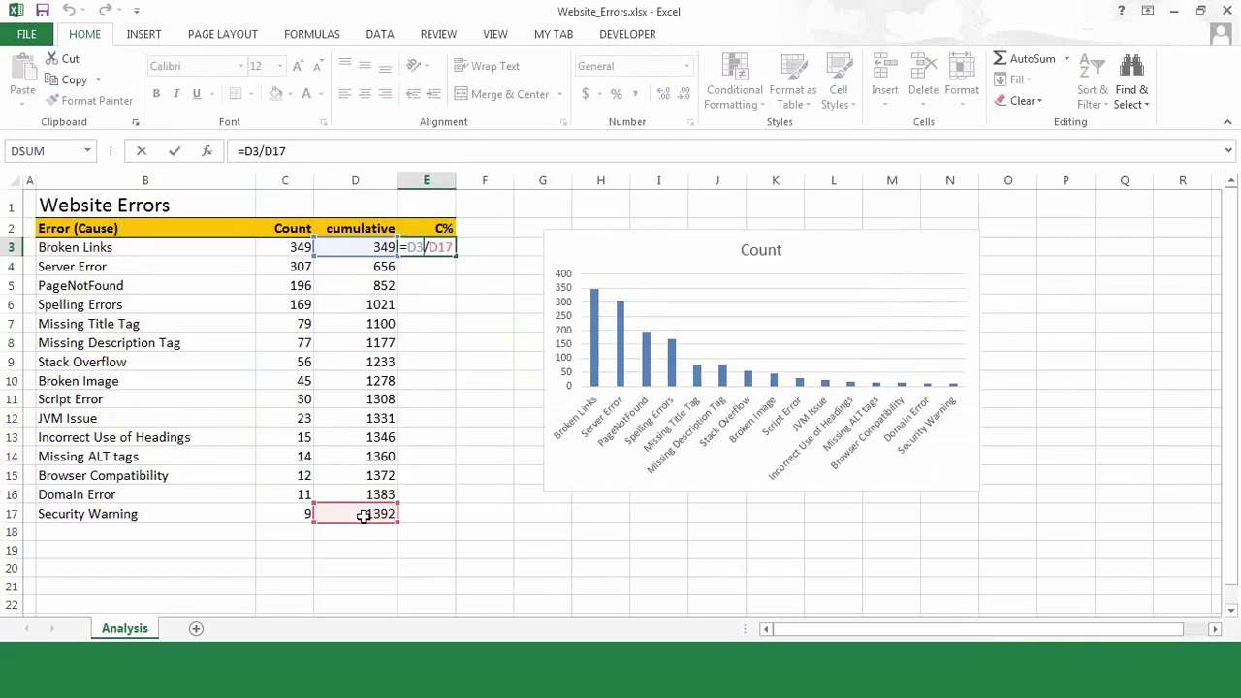
double_click(412, 249)
type("$")
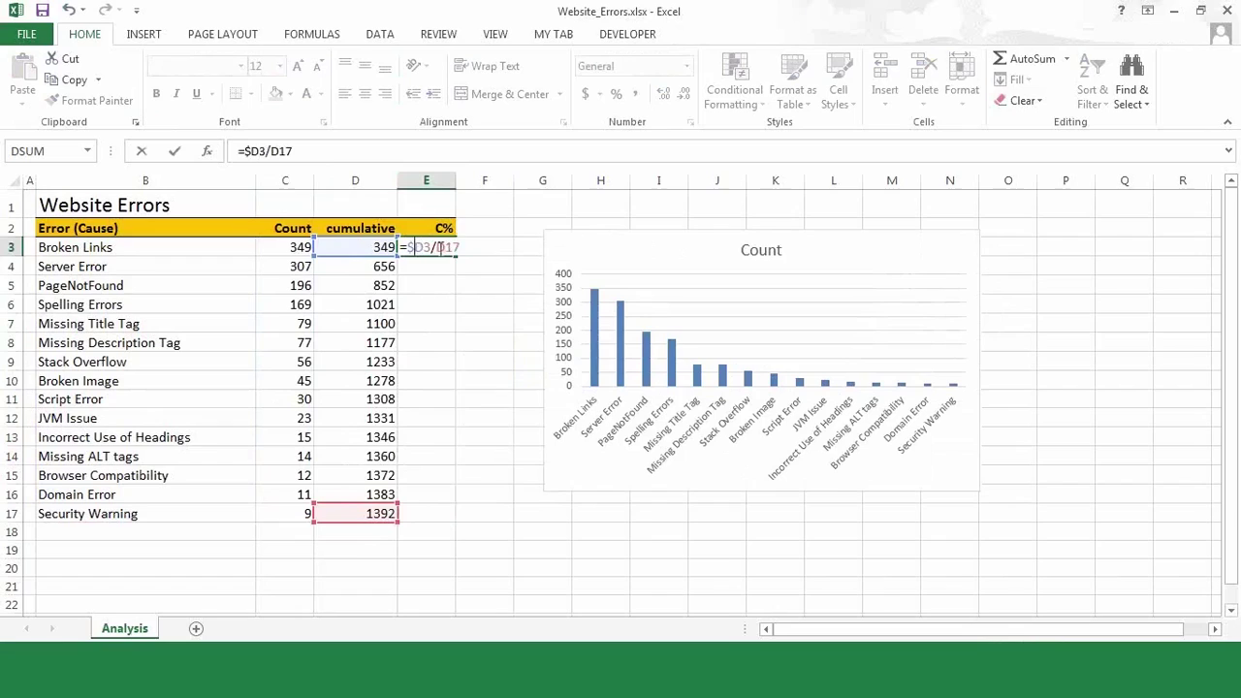
double_click(462, 247)
key("F4")
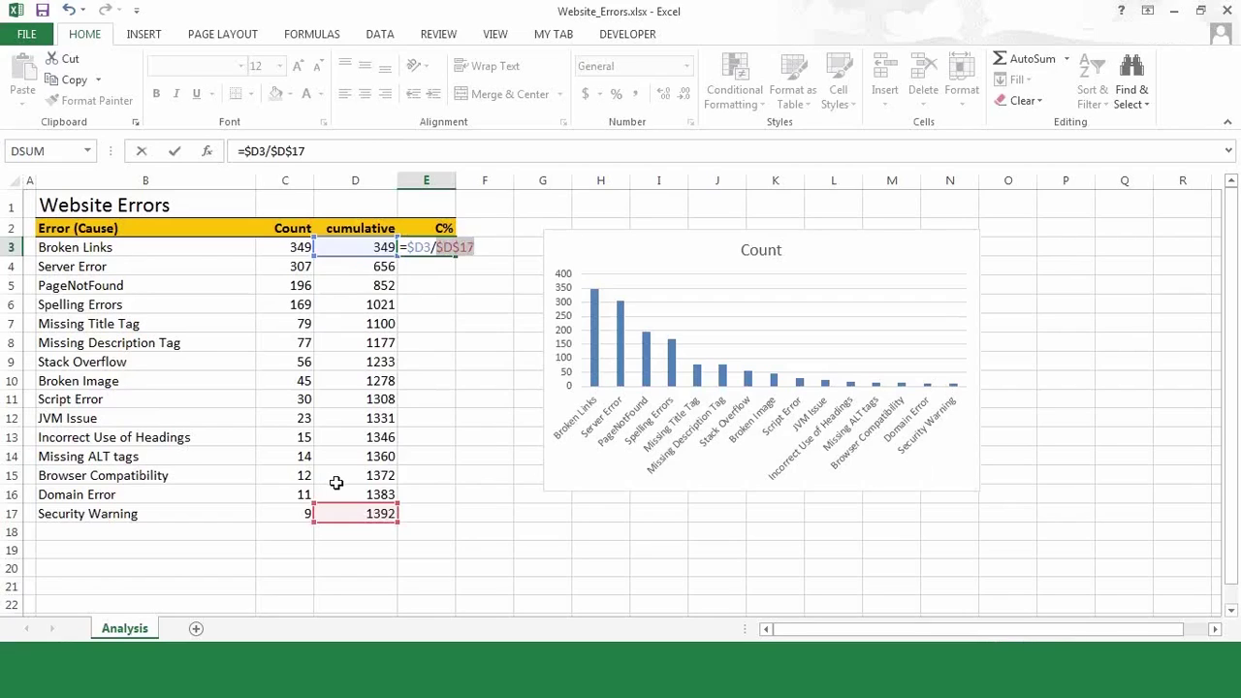
key("Return")
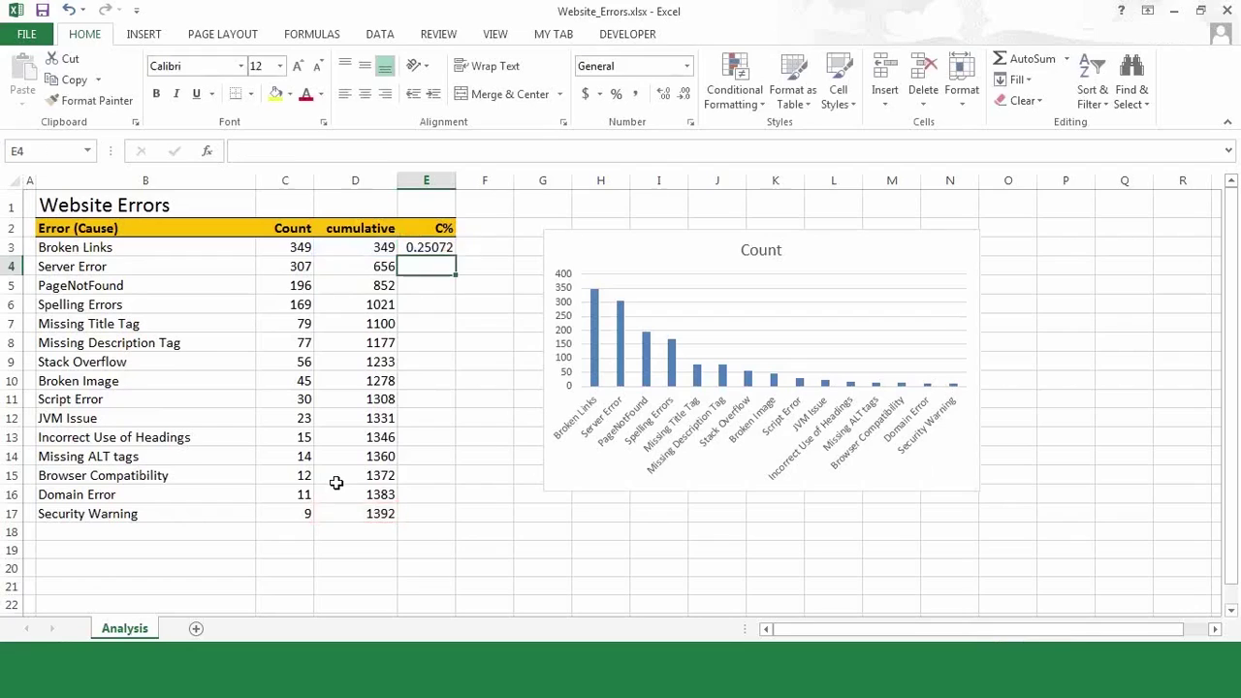
Step: Format E3 as a percentage and fill the formula down E3:E17
key("Up")
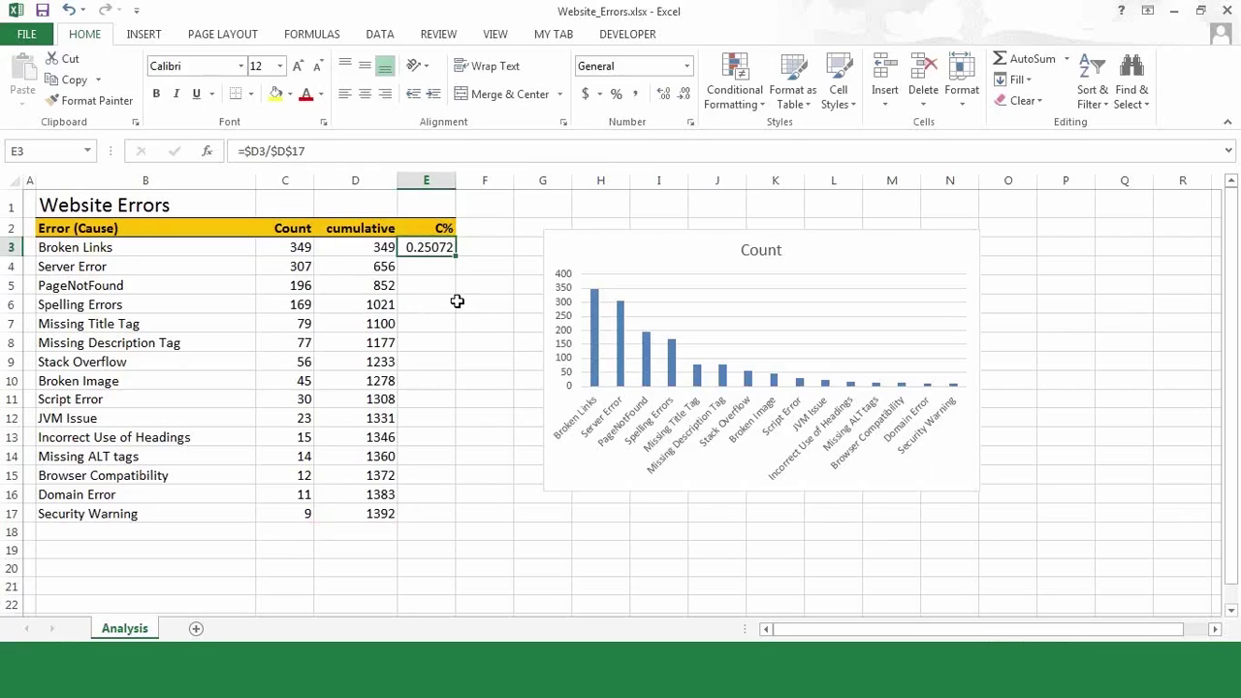
left_click(617, 97)
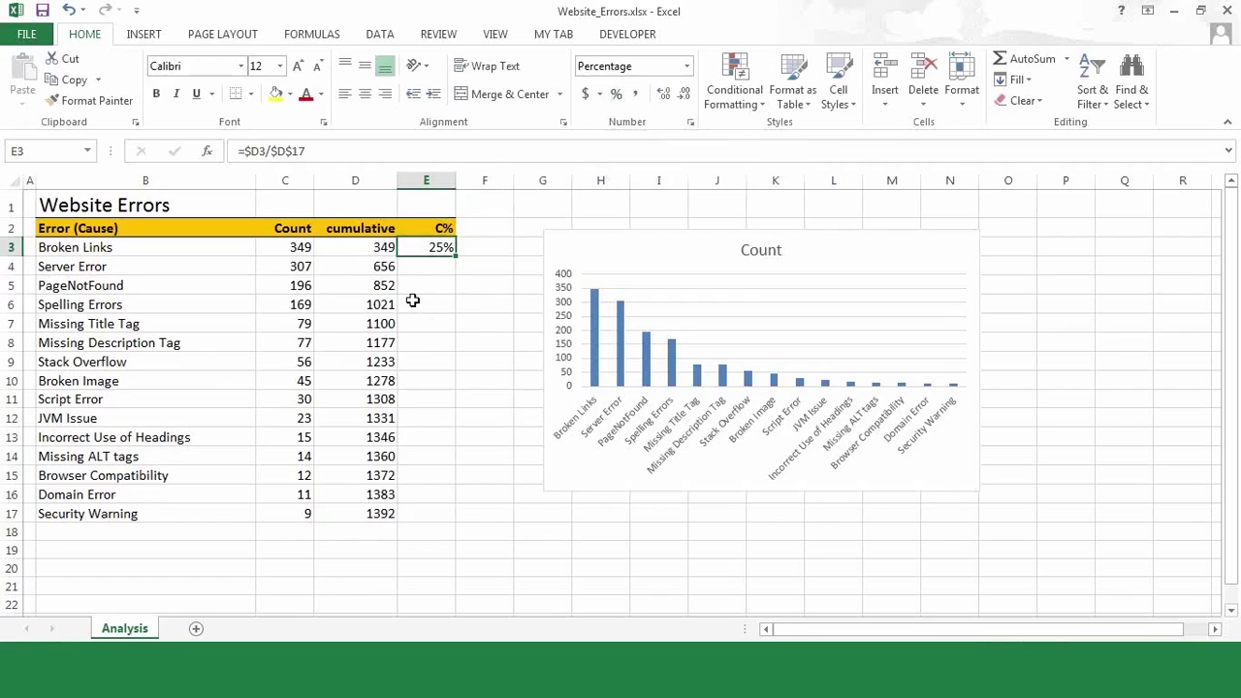
key("shift+Down")
key("shift+Down")
key("shift+Down")
key("shift+Down")
key("shift+Down")
key("shift+Down")
key("shift+Down")
key("shift+Down")
key("shift+Down")
key("shift+Down")
key("shift+Down")
key("shift+Down")
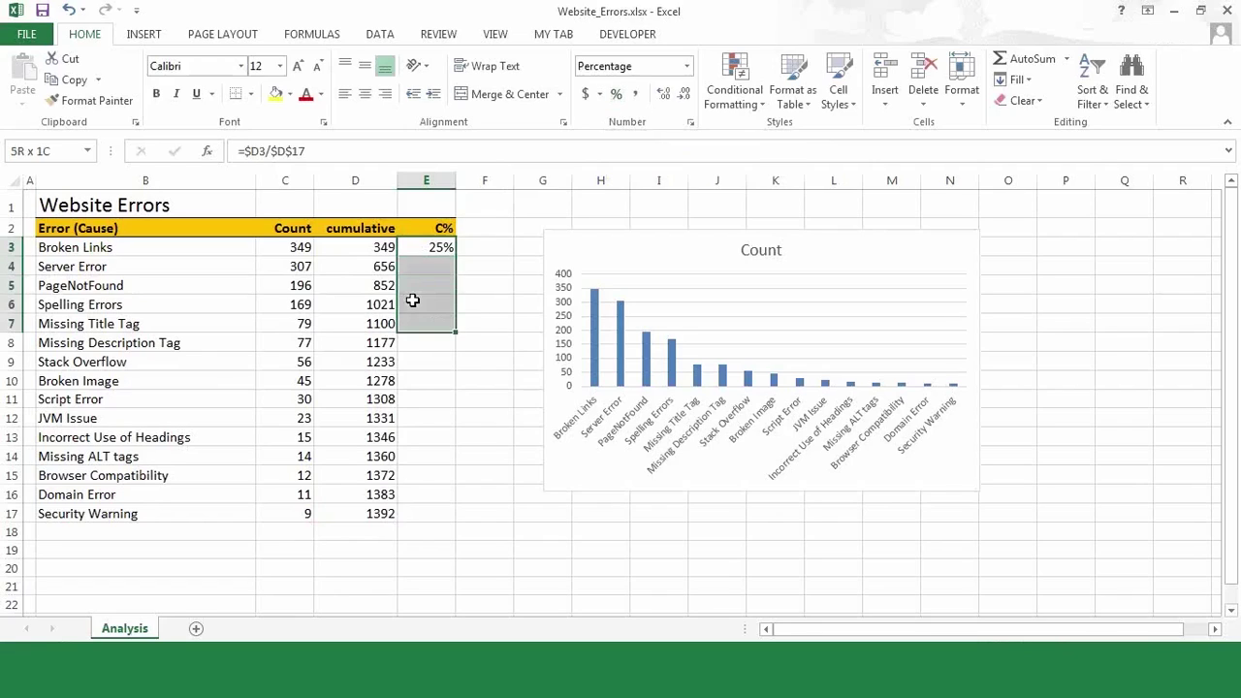
key("shift+Down")
key("shift+Down")
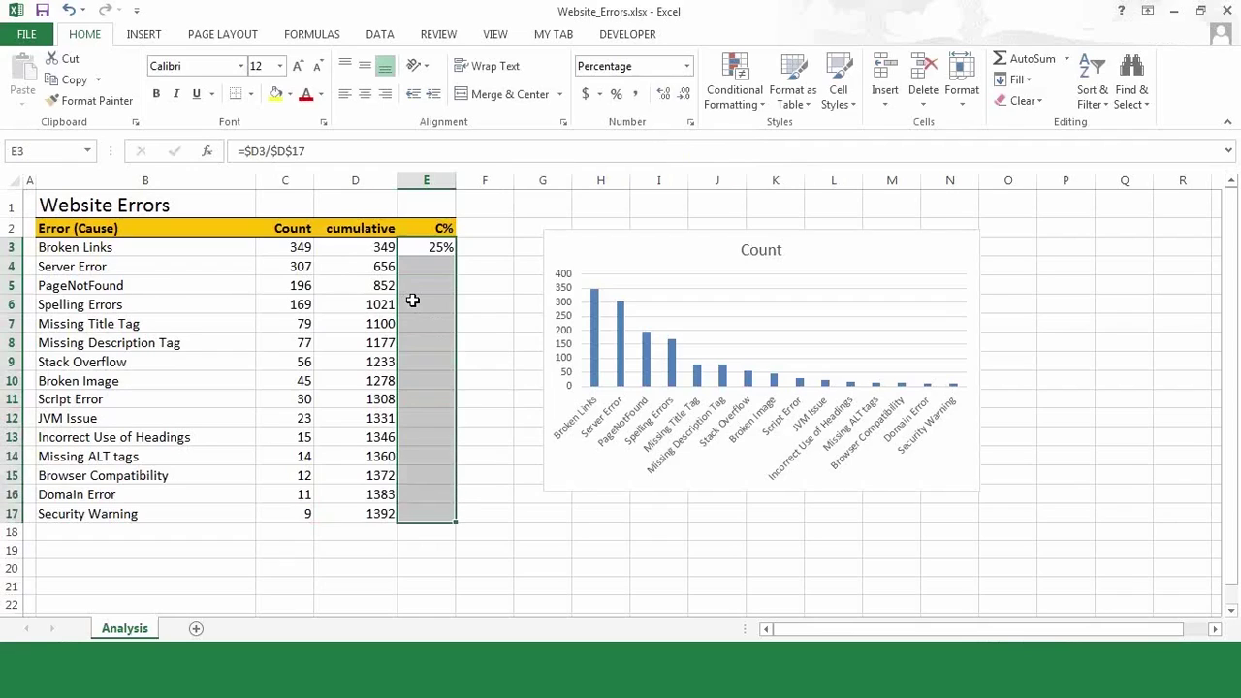
key("ctrl+d")
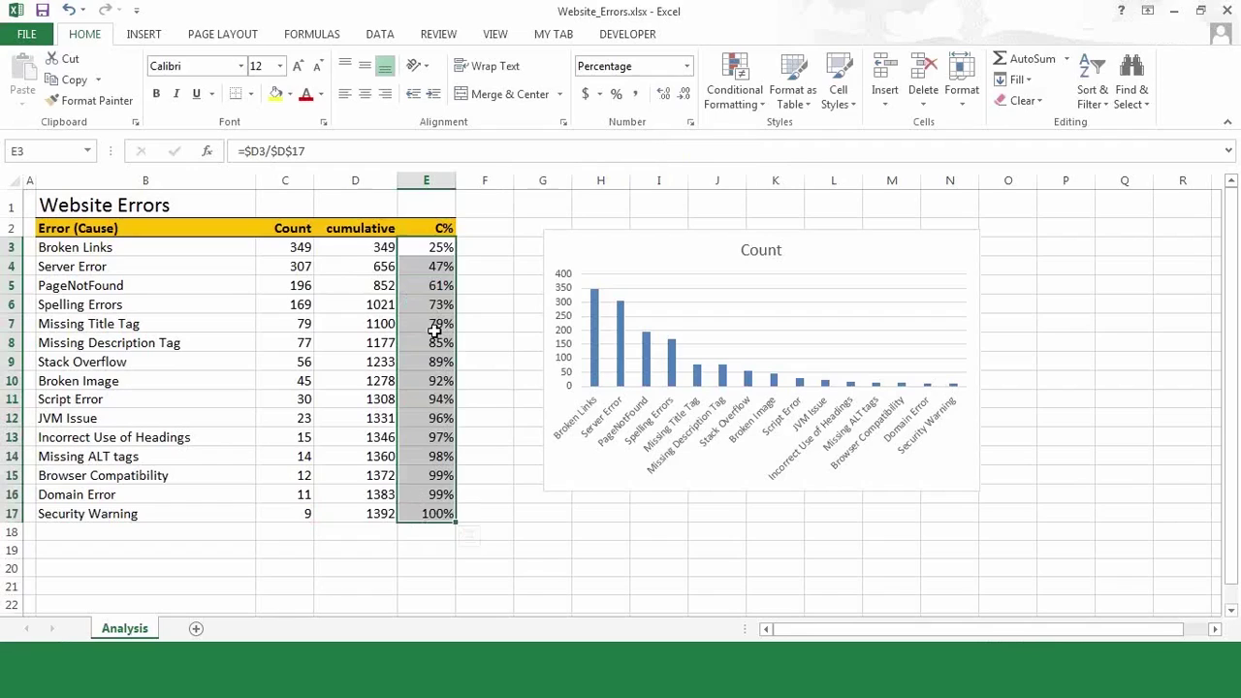
Step: Verify the copied formulas in E7 and D8 reference the right cells
left_click(435, 328)
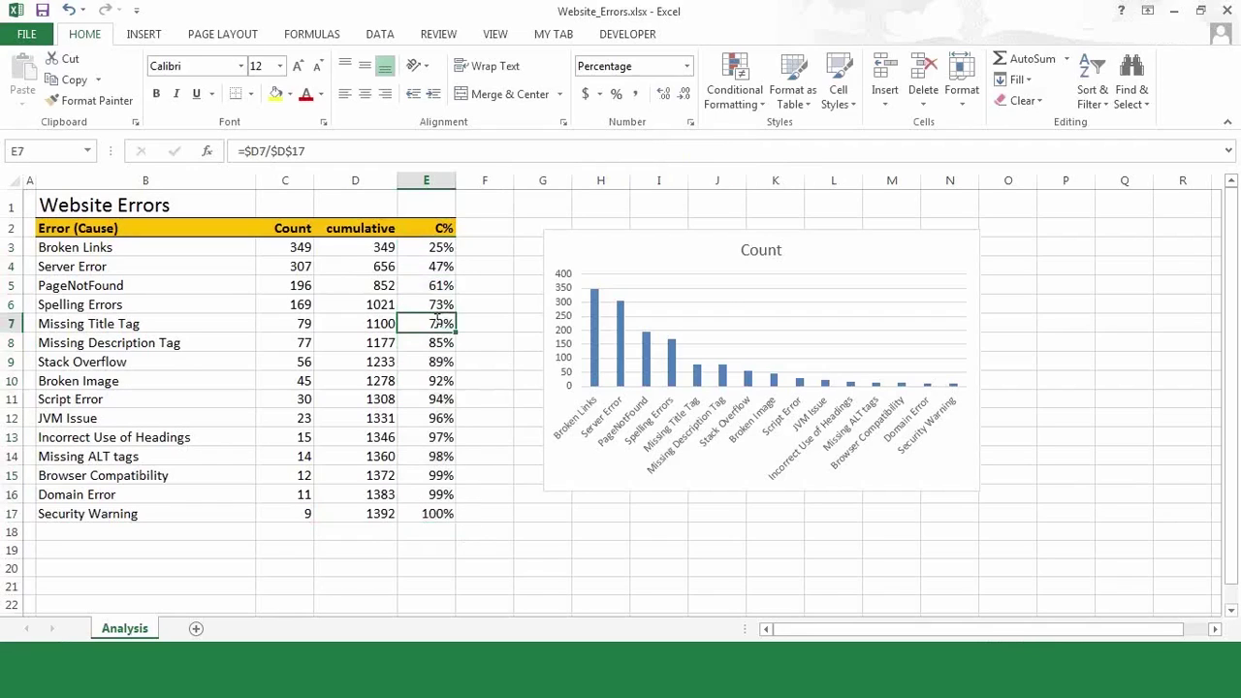
double_click(439, 320)
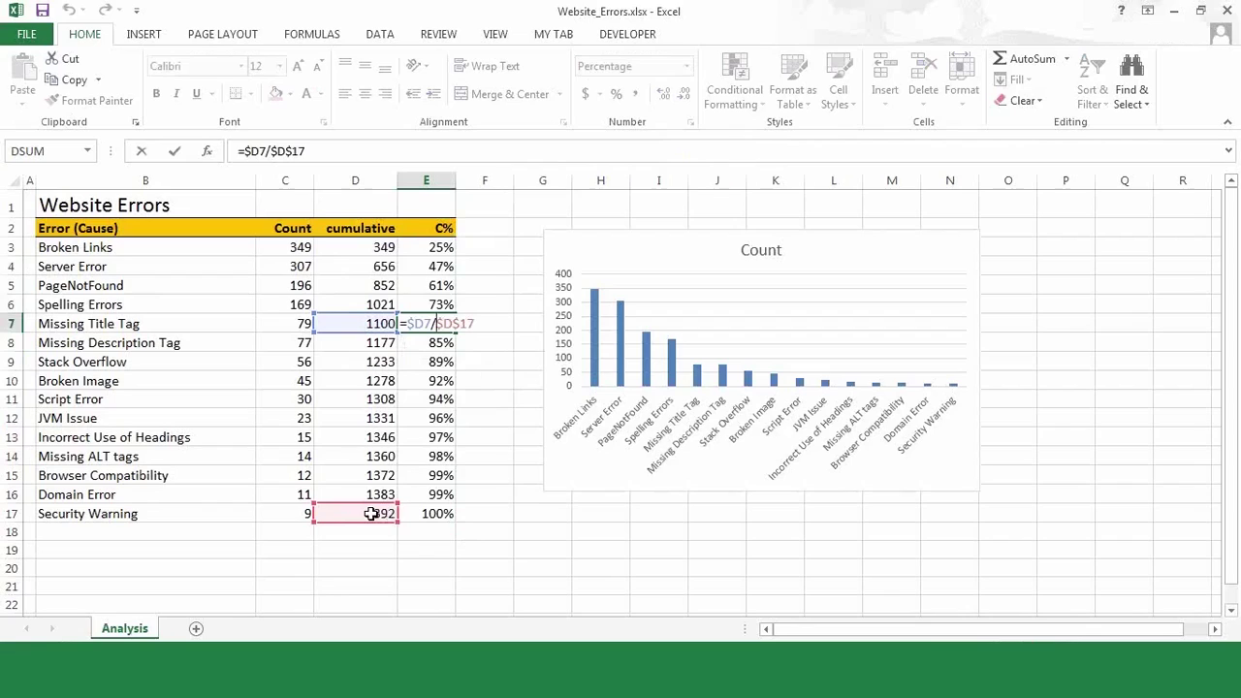
key("ctrl+Return")
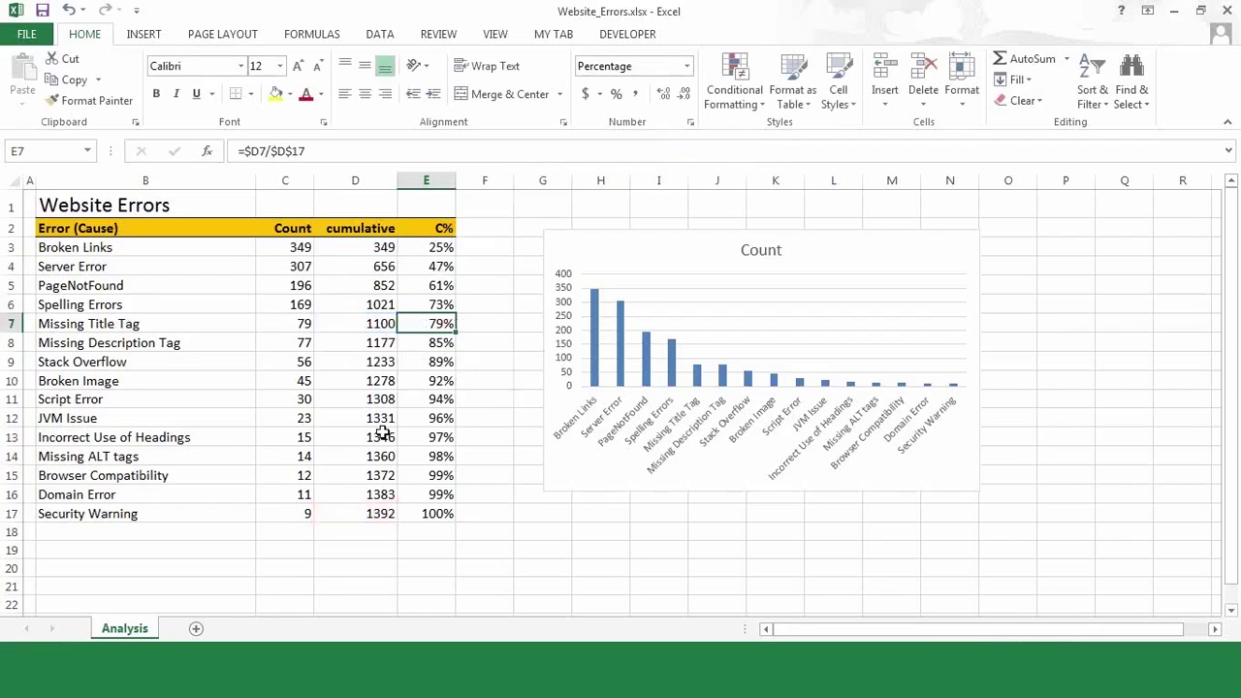
left_click(426, 246)
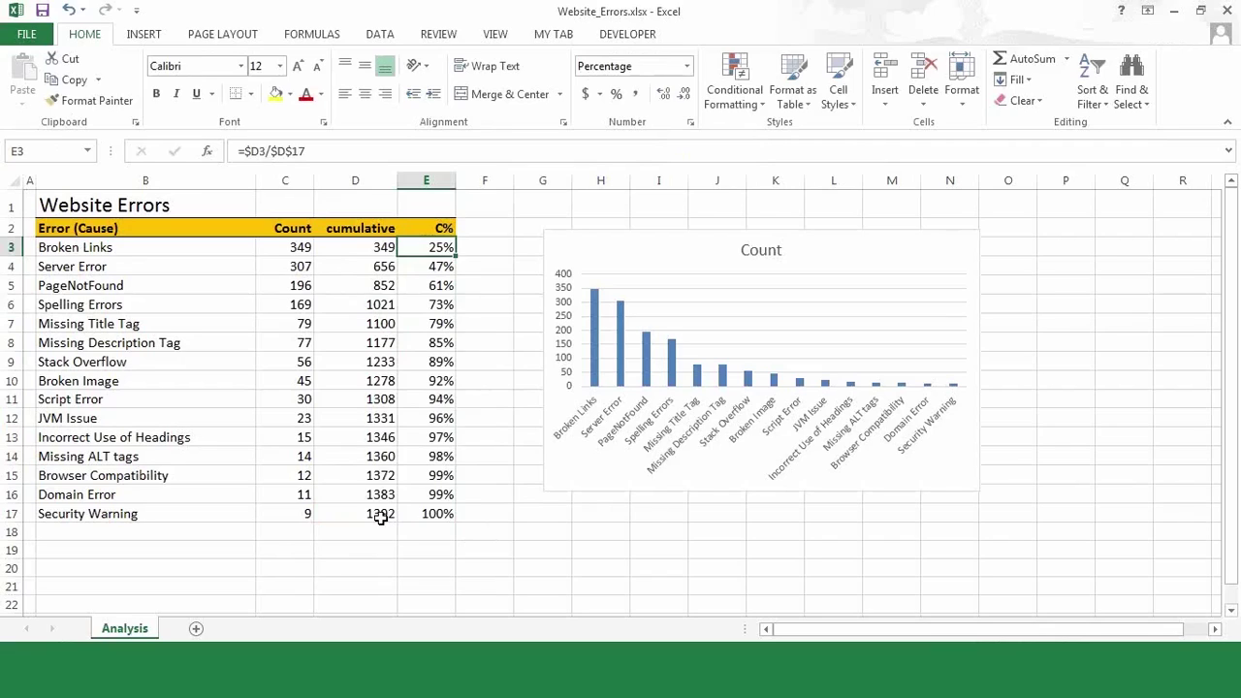
left_click(378, 346)
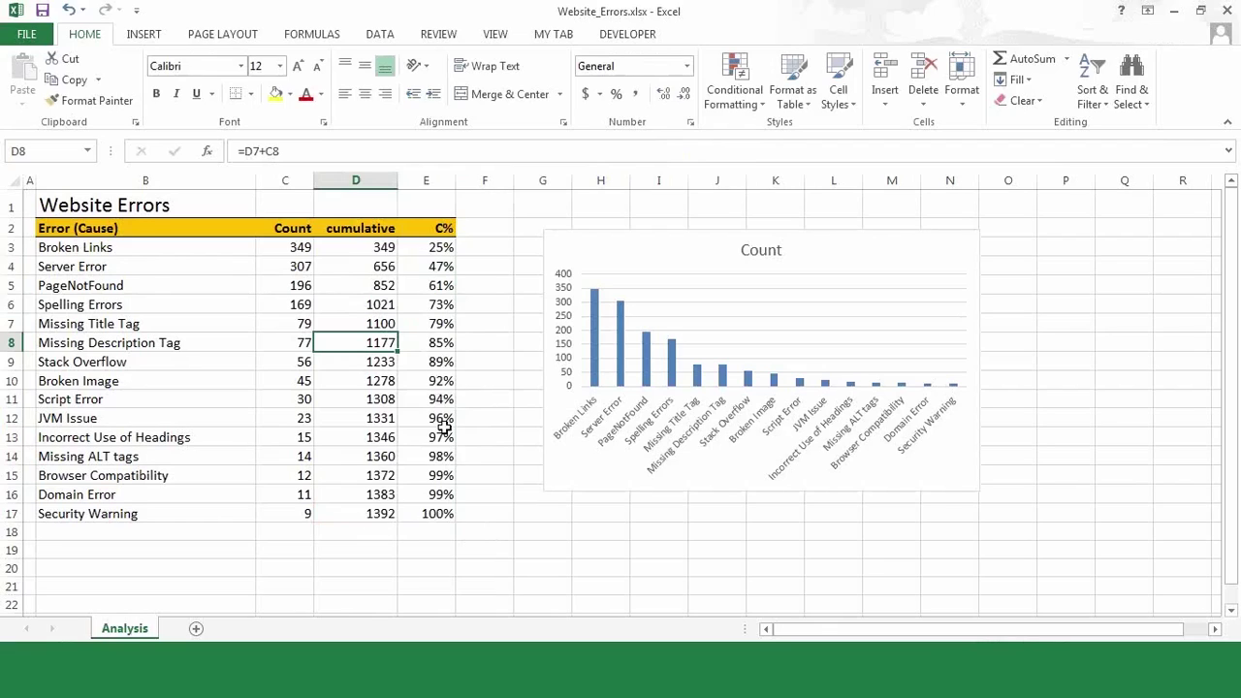
left_click(487, 517)
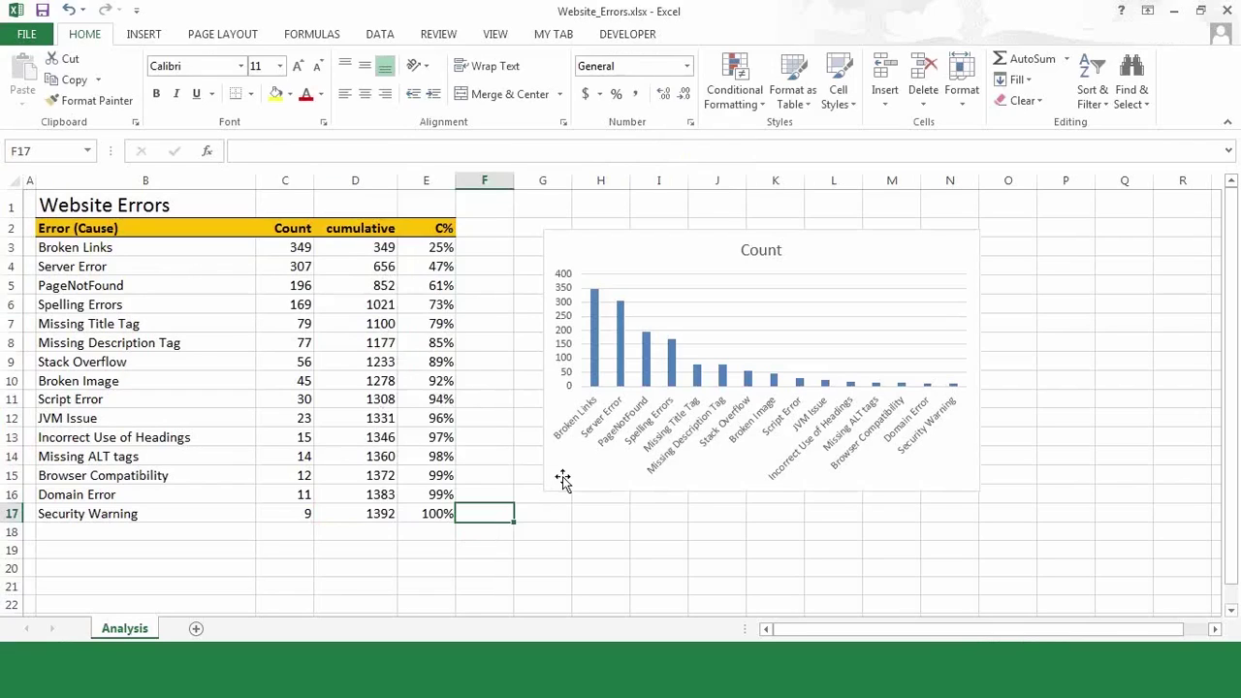
Step: Move the chart nearer the table and add series C% named from E2 with values E3:E17
left_click_drag(563, 478, 491, 476)
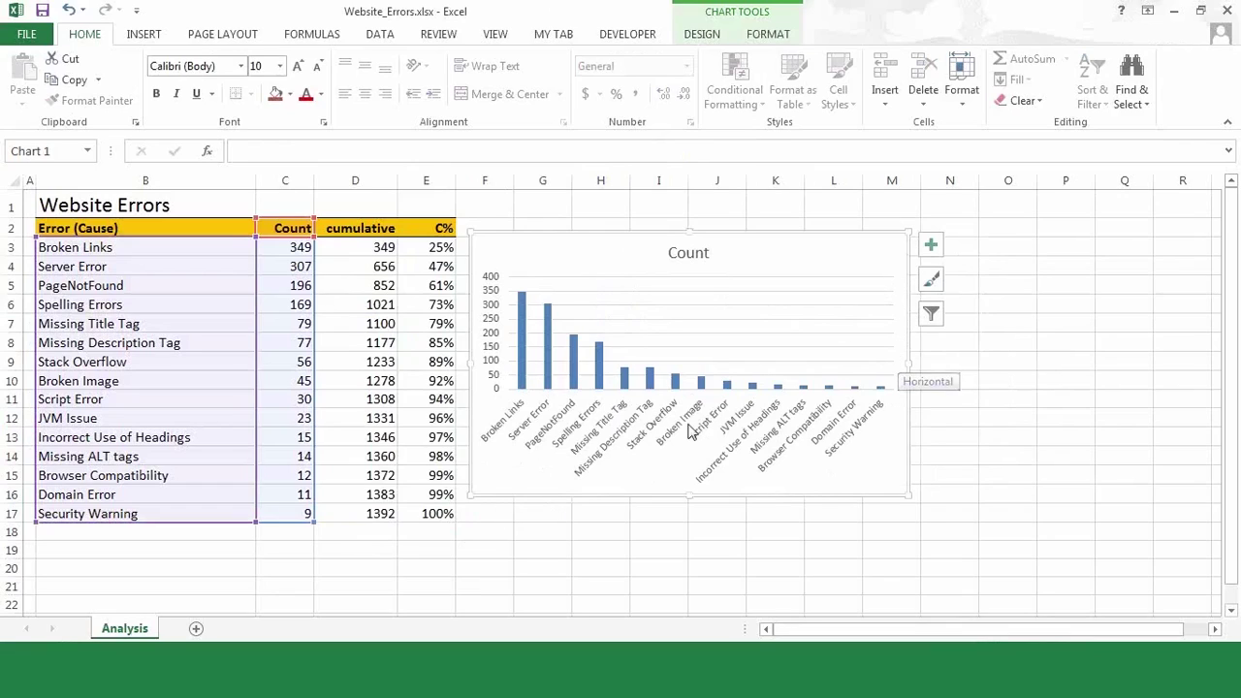
right_click(501, 484)
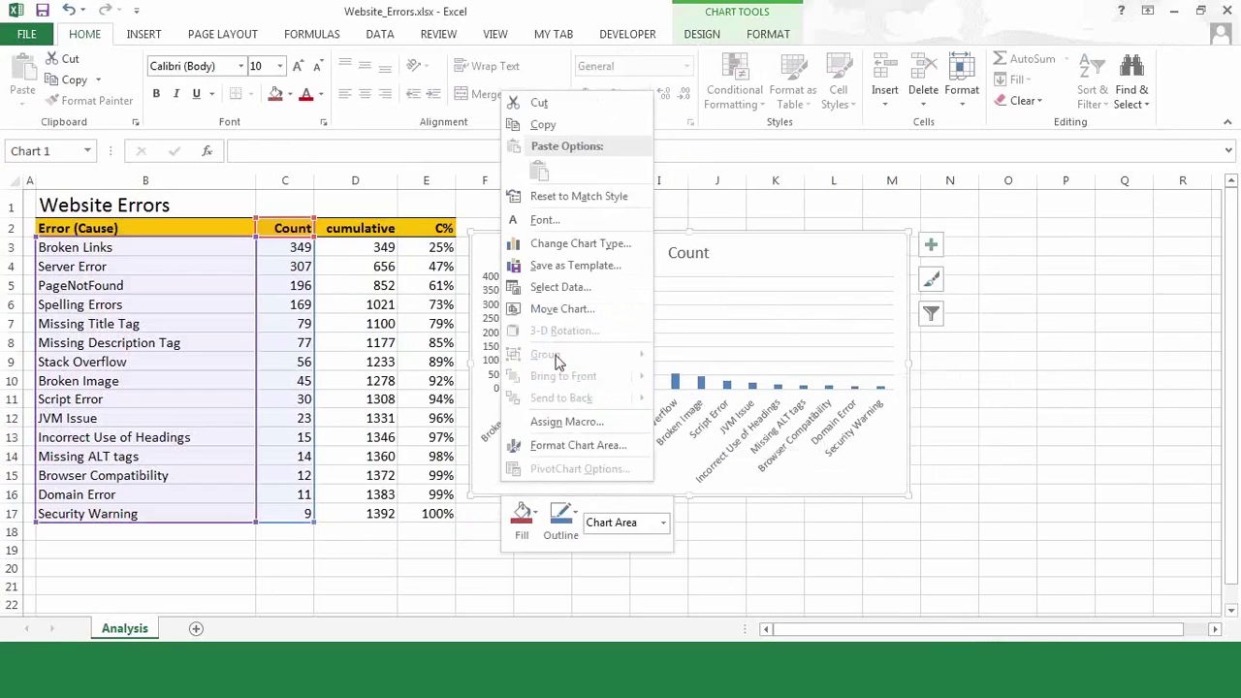
left_click(562, 288)
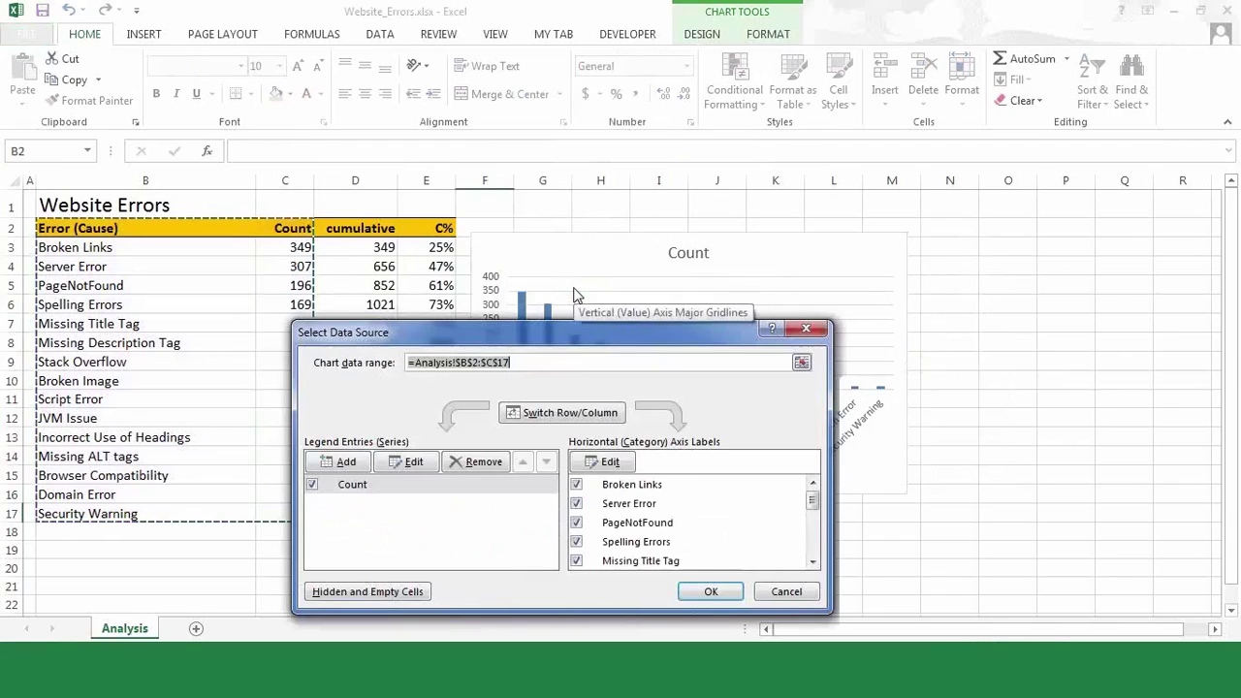
left_click(347, 463)
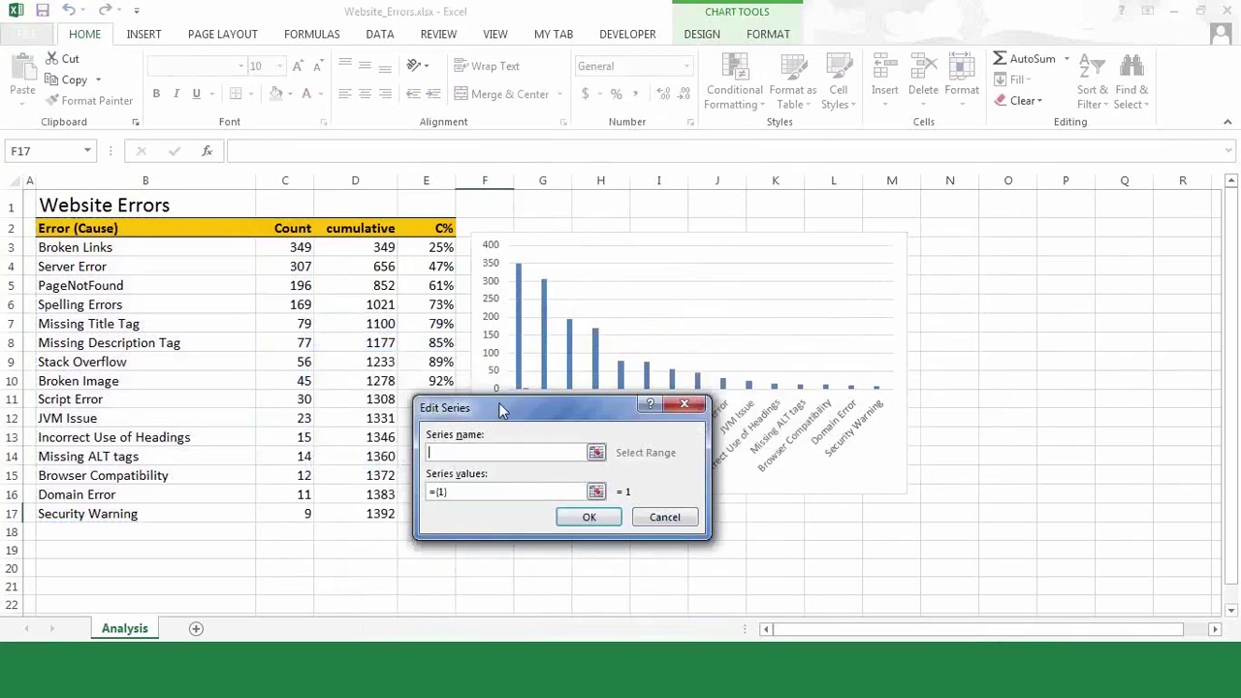
left_click_drag(538, 405, 202, 369)
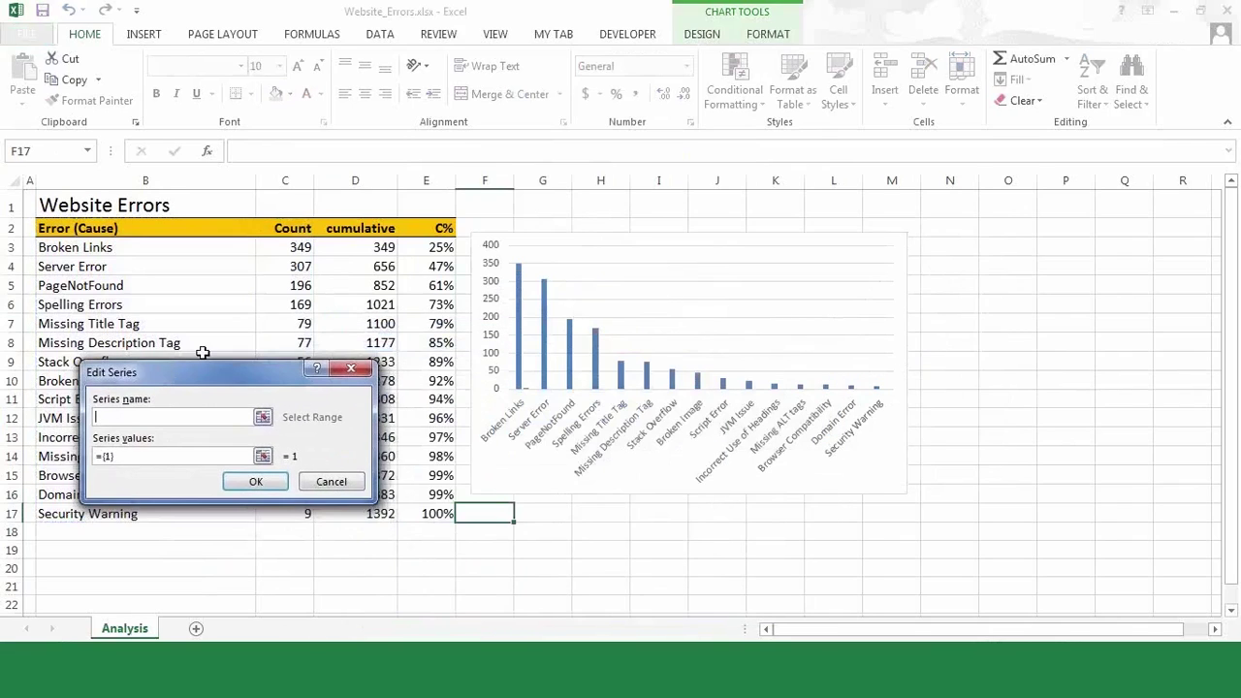
left_click(427, 230)
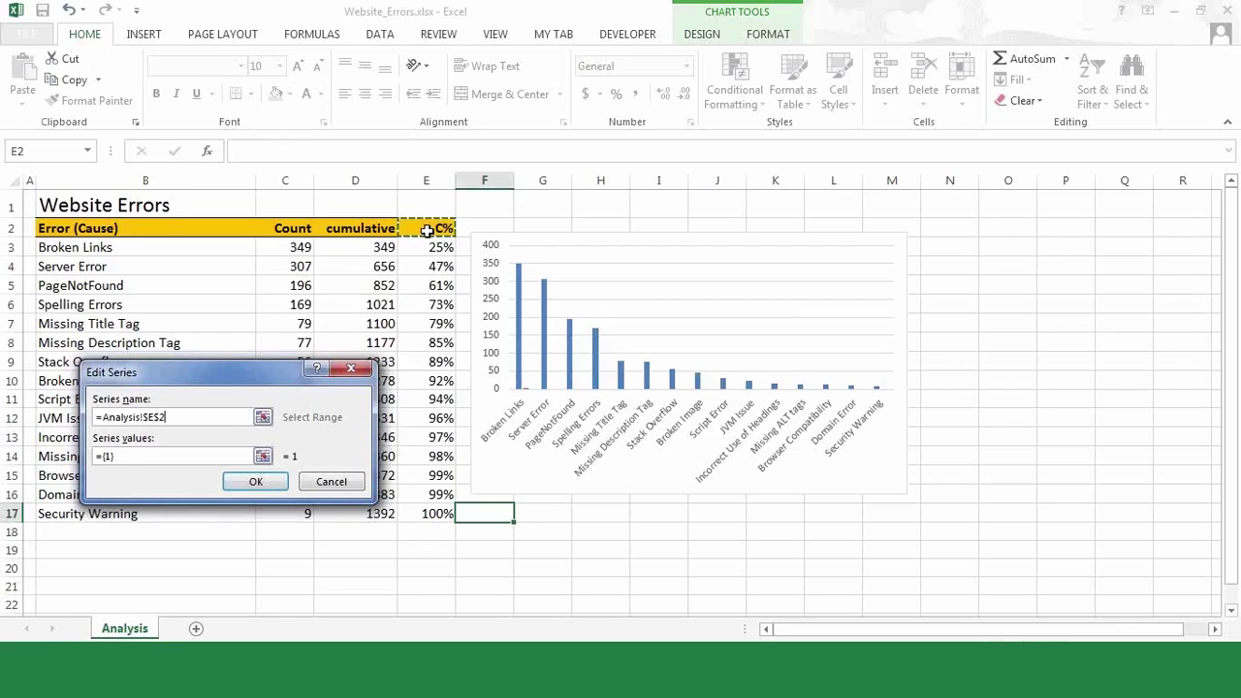
left_click_drag(131, 461, 78, 464)
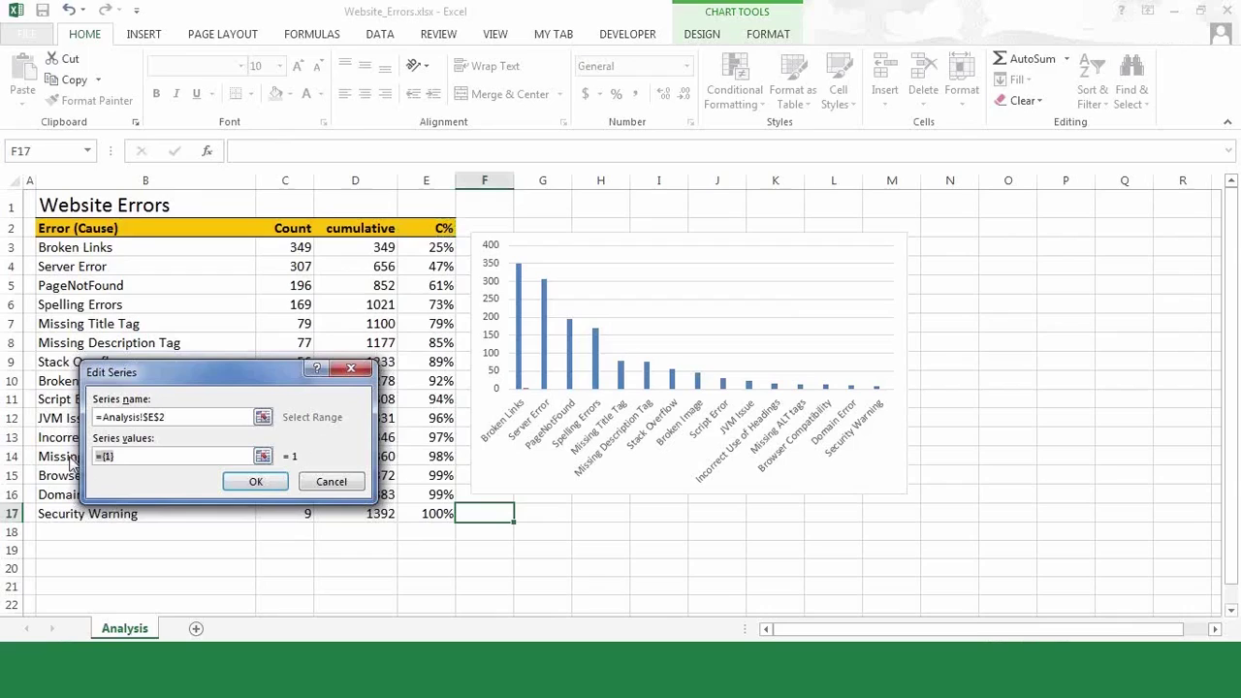
key("BackSpace")
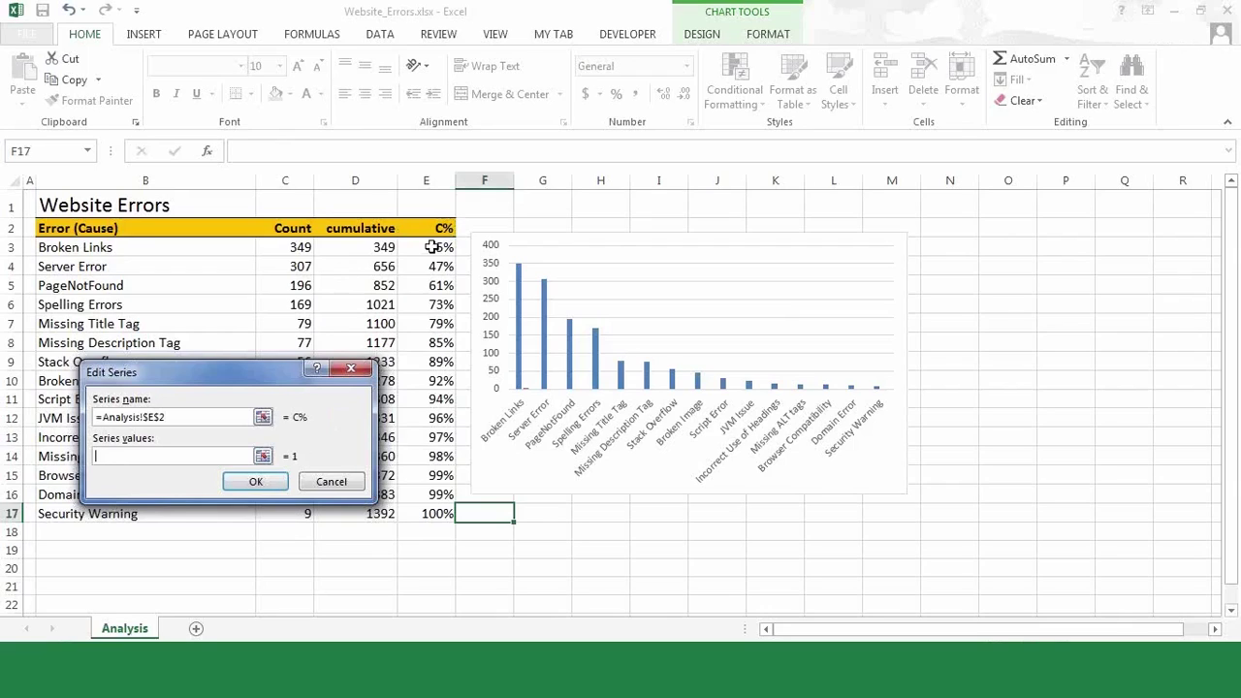
left_click_drag(431, 247, 416, 512)
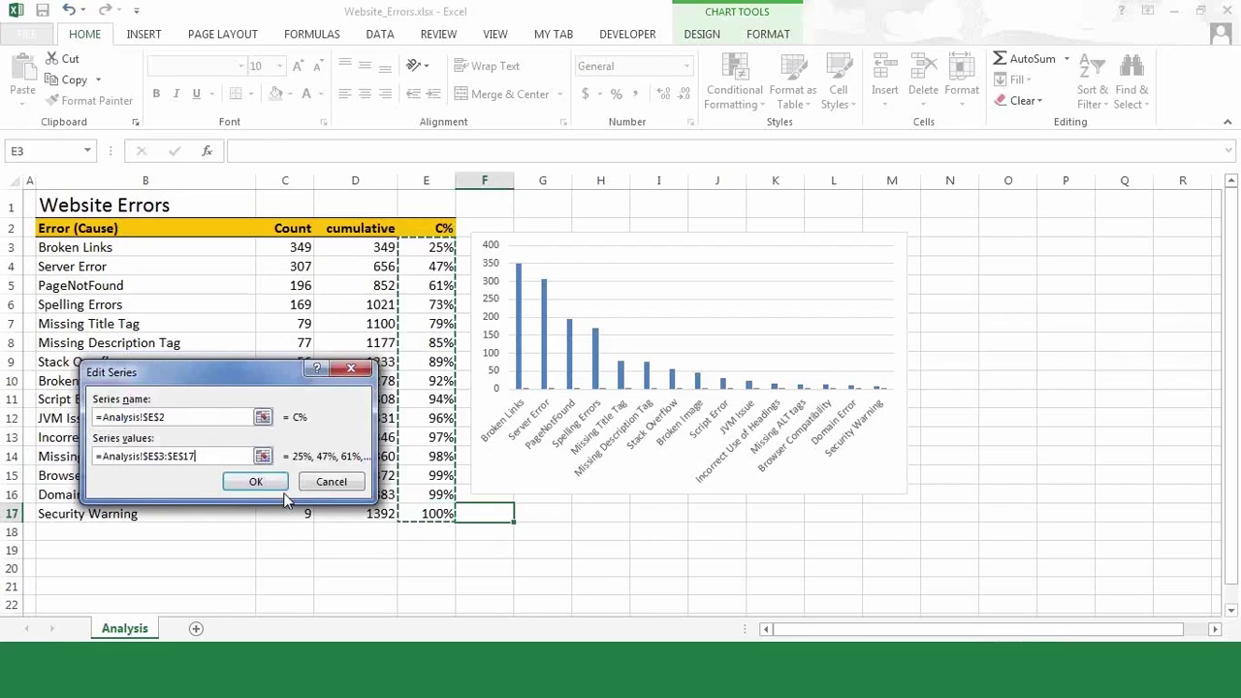
left_click(256, 485)
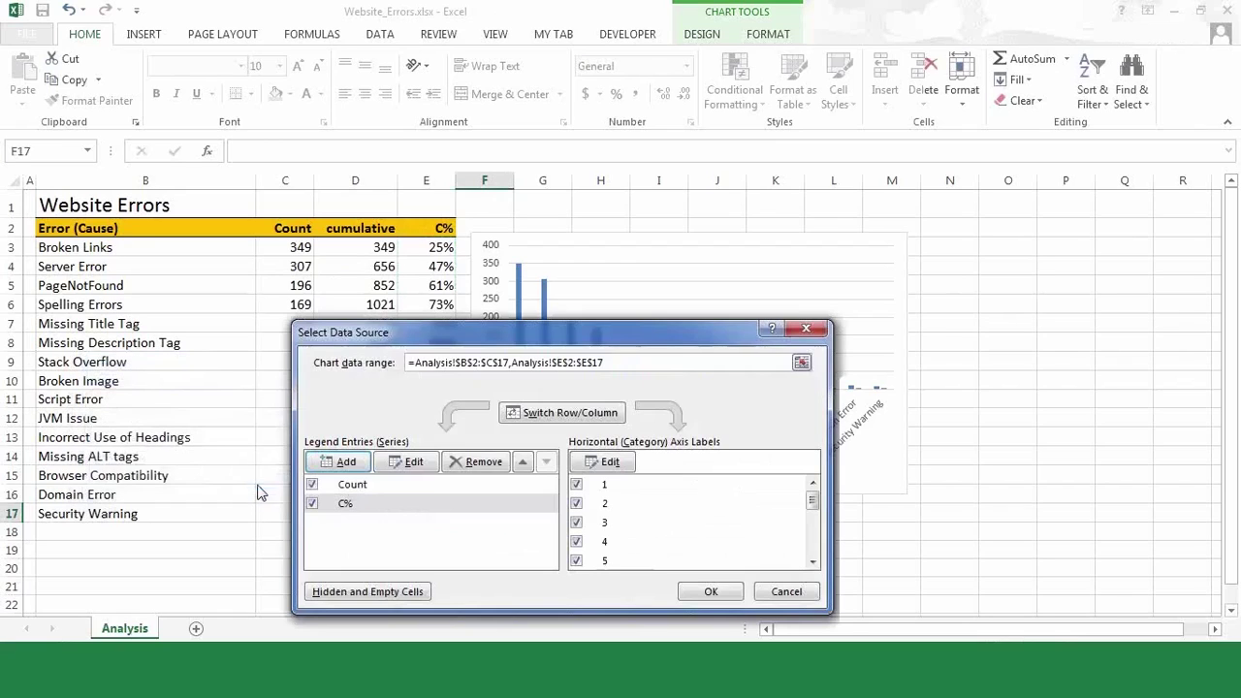
left_click(715, 598)
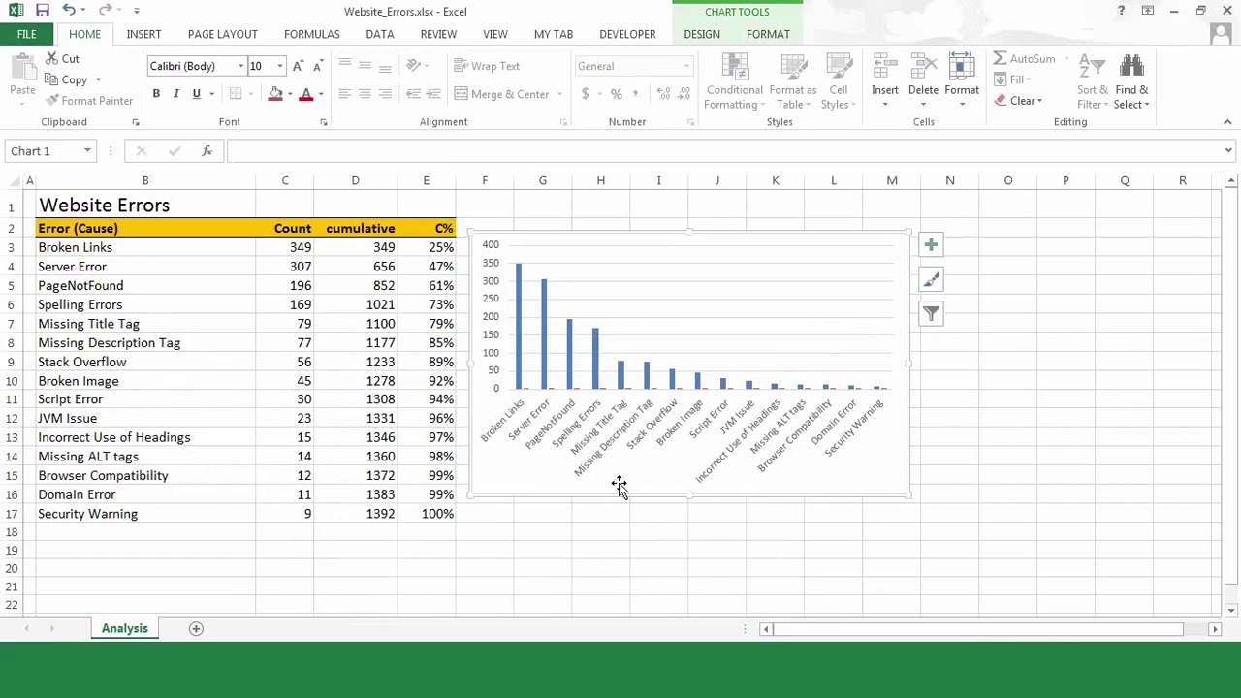
Step: Select the near-zero C% series in the chart and bring up its context menu
mouse_move(524, 348)
key("Down")
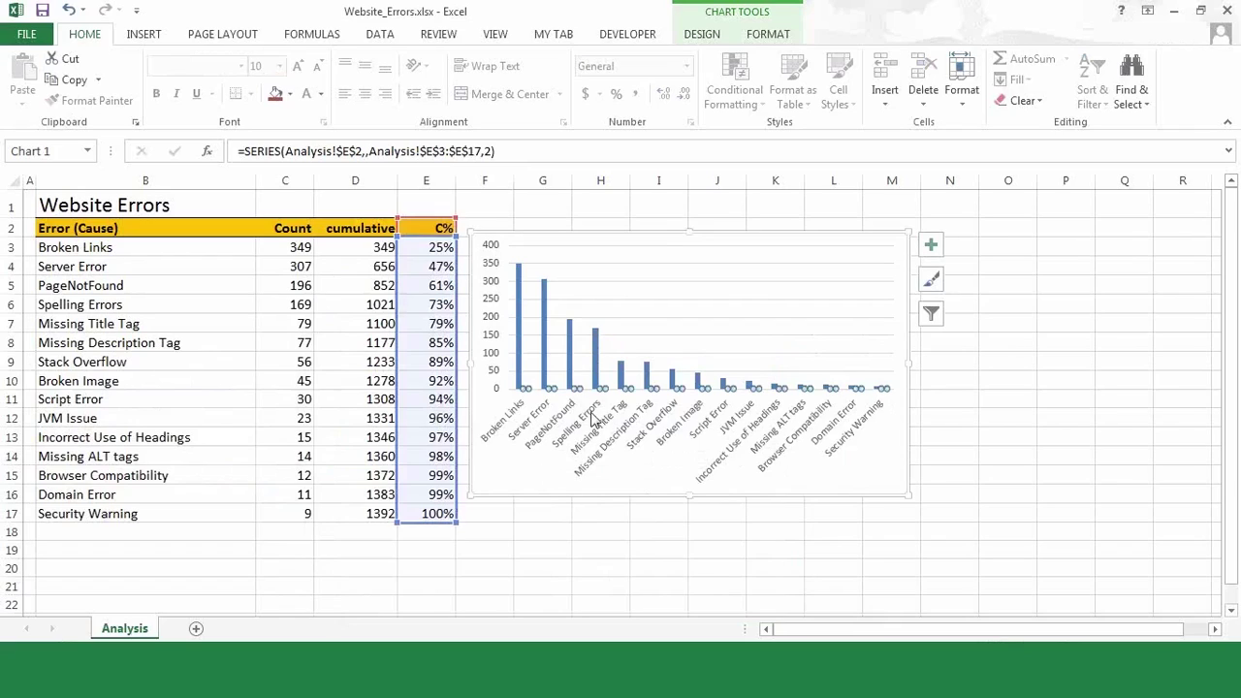
right_click(525, 388)
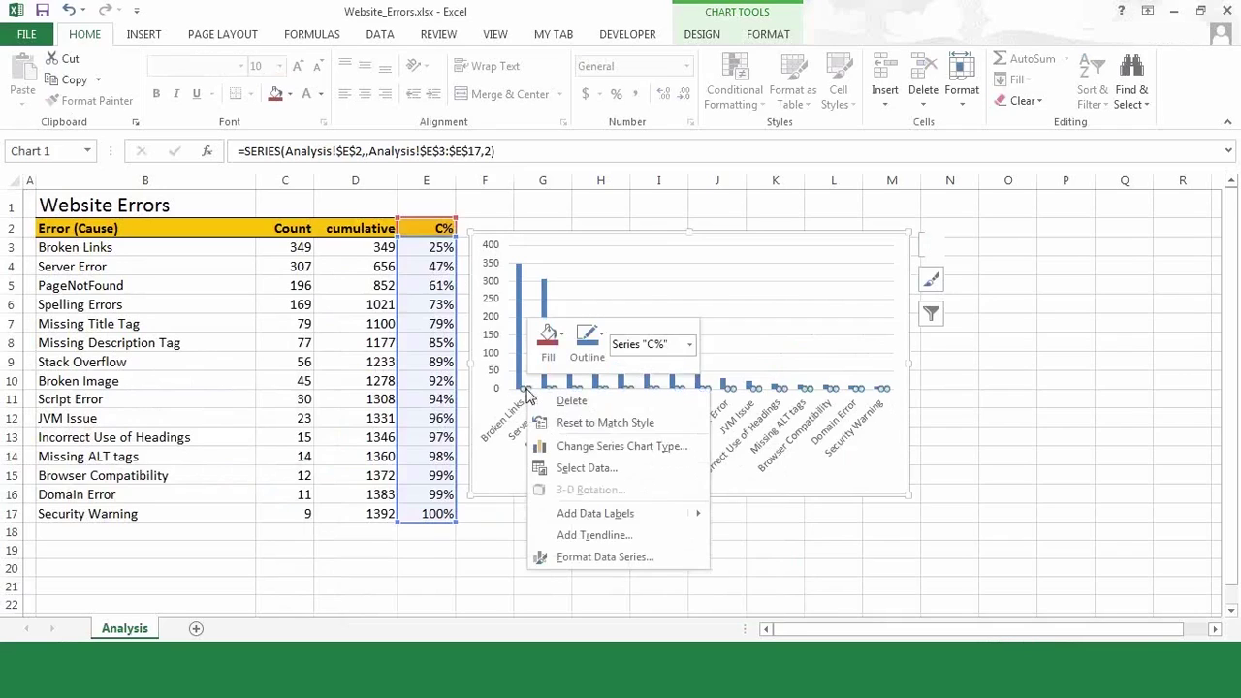
Step: Plot the C% series on a secondary axis running 0% to 120%
left_click(600, 557)
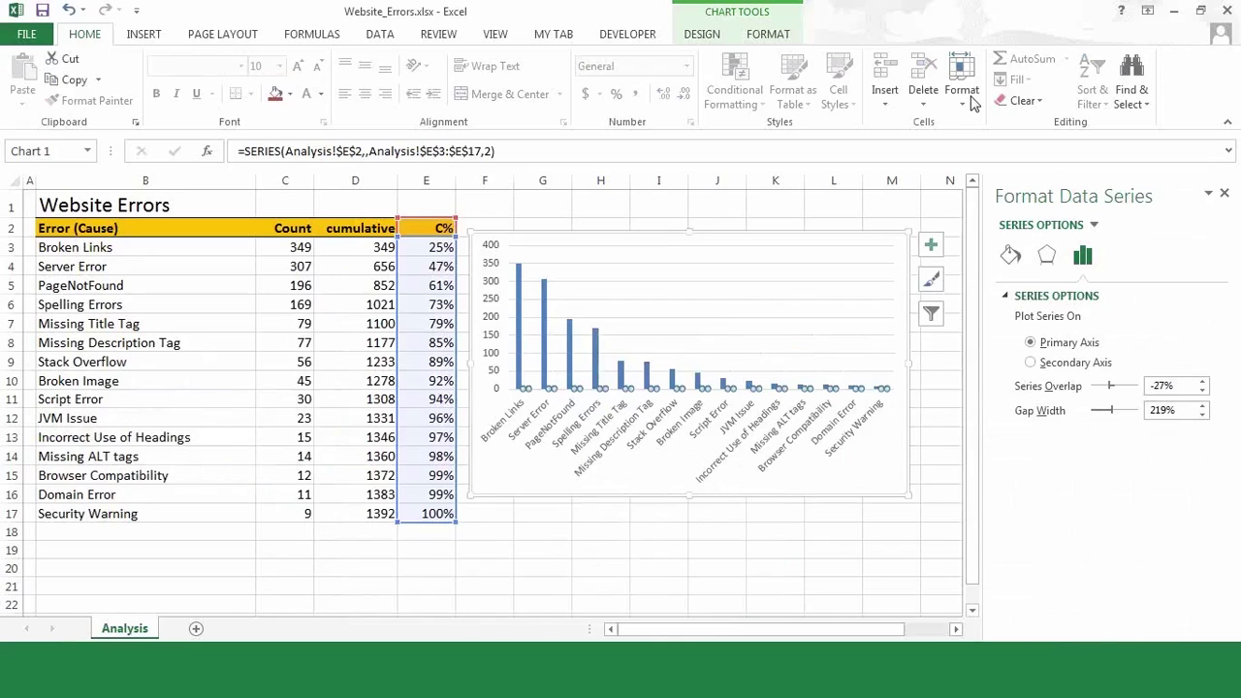
left_click(1031, 363)
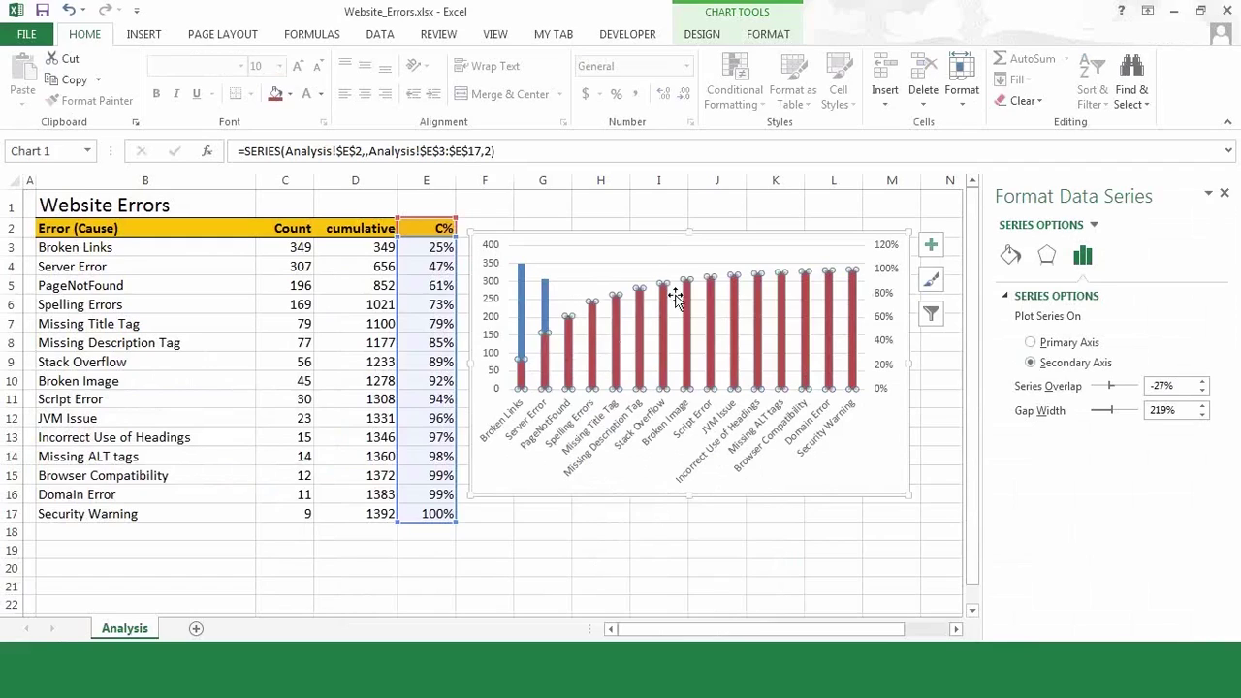
mouse_move(809, 303)
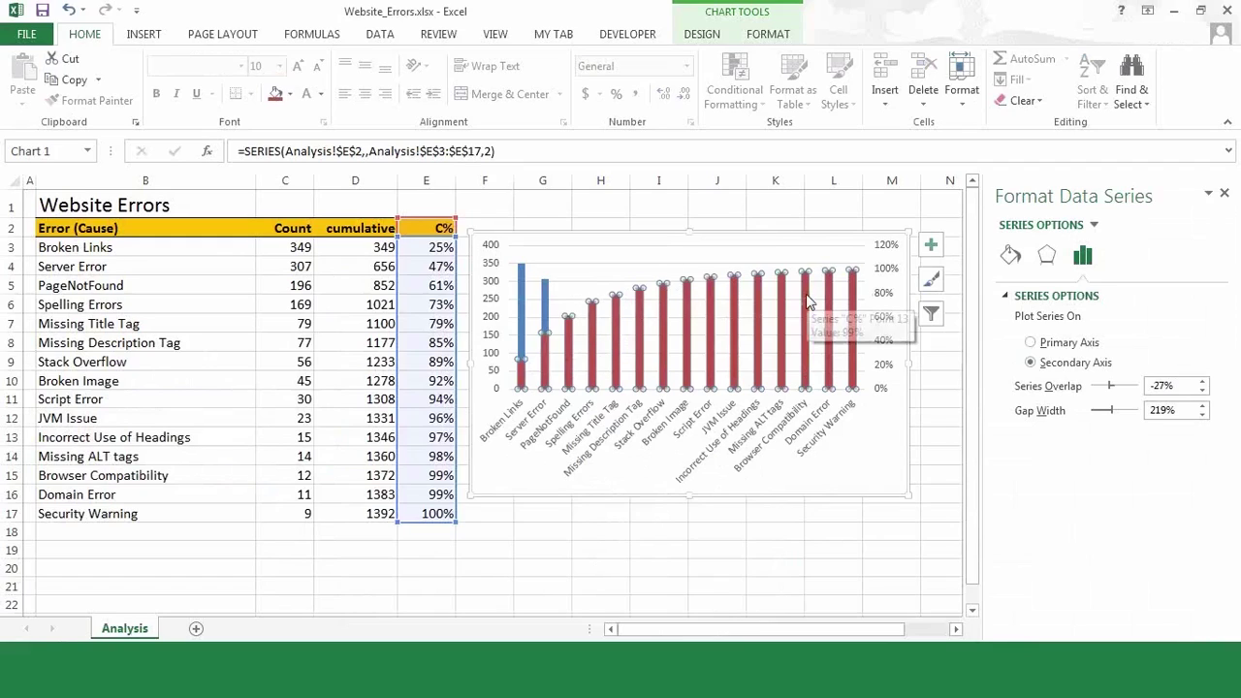
left_click(763, 35)
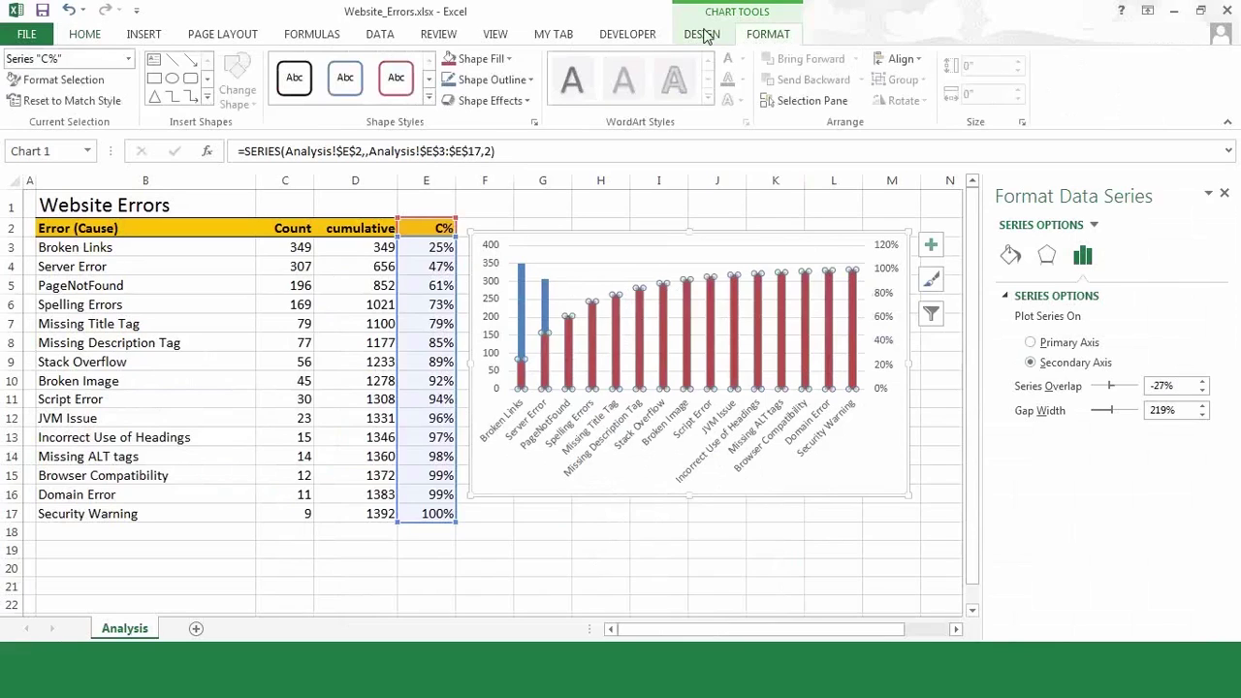
Step: Change the chart to the Clustered Column - Line on Secondary Axis combo, with C% as the line
left_click(704, 34)
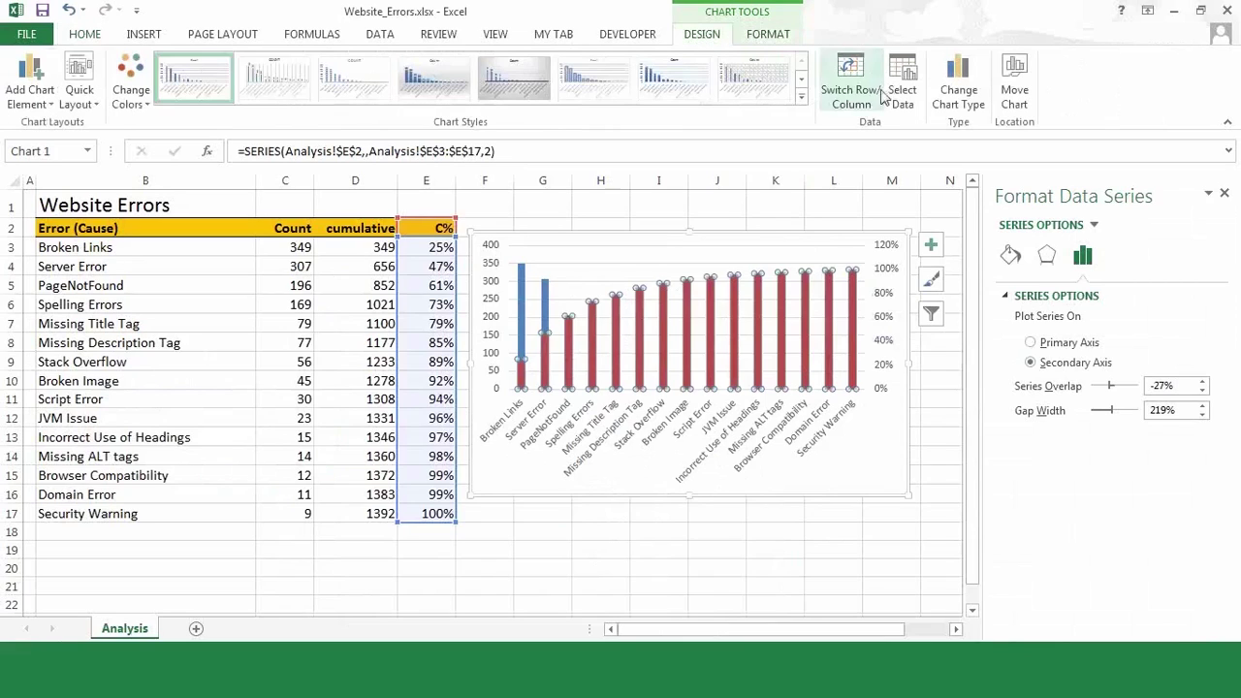
left_click(950, 106)
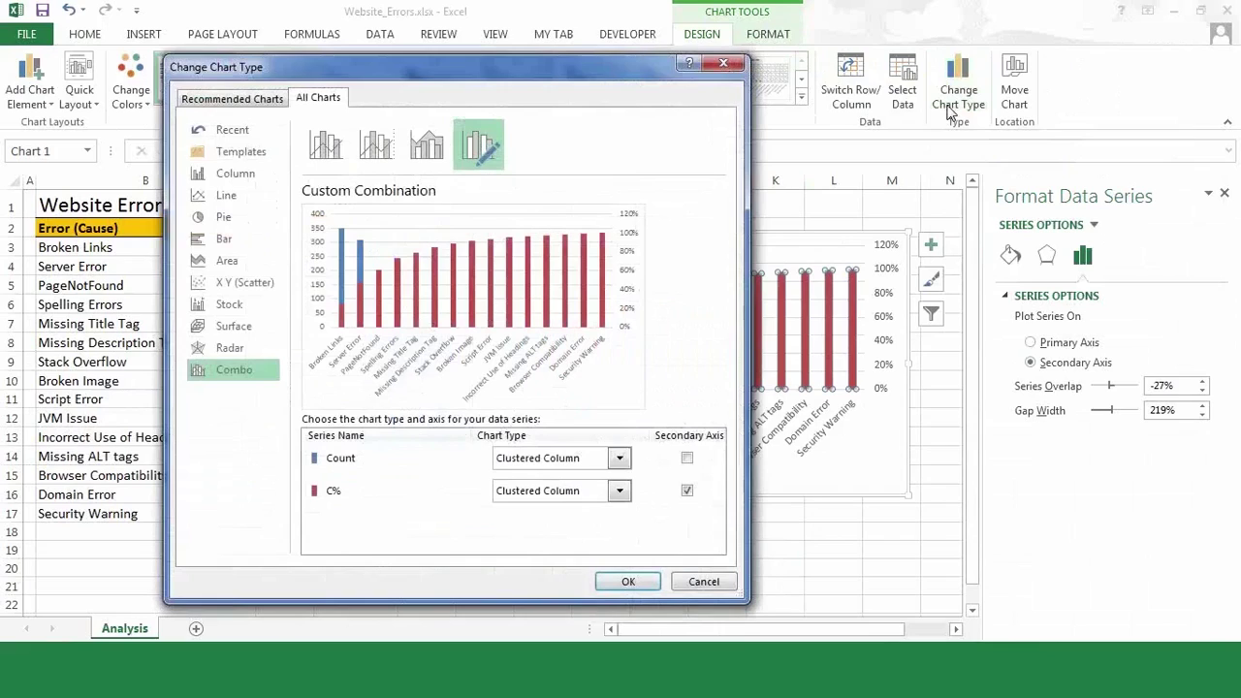
left_click(378, 151)
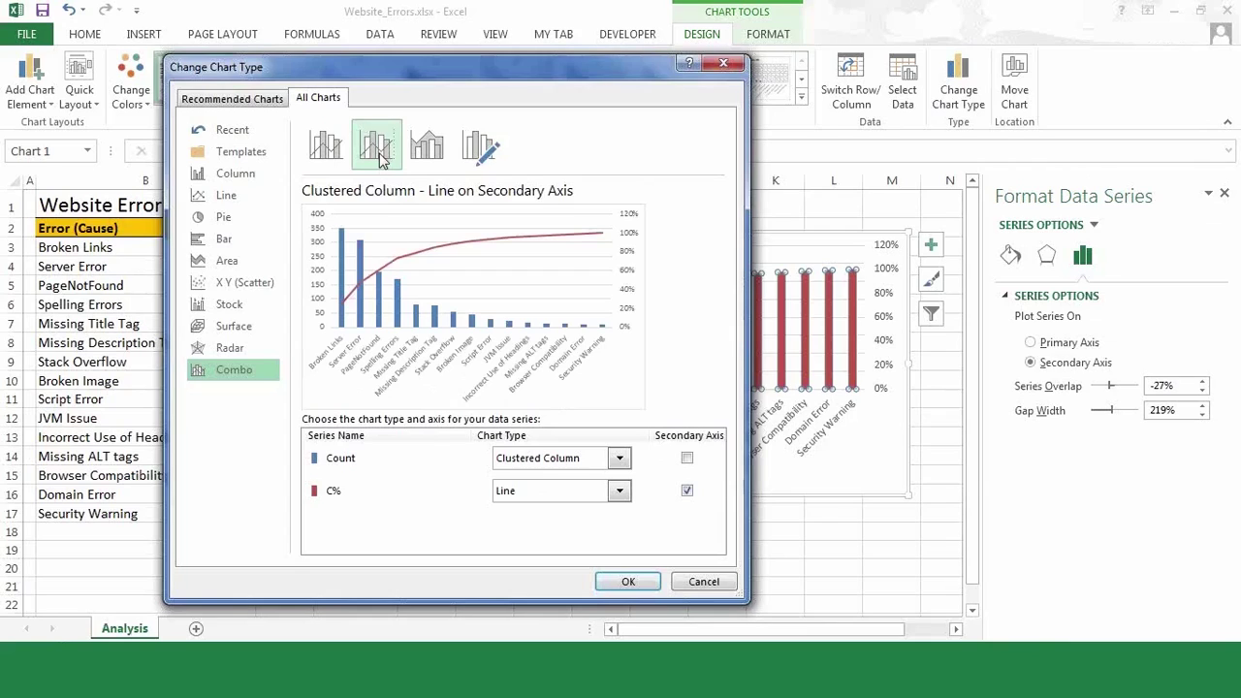
left_click(621, 584)
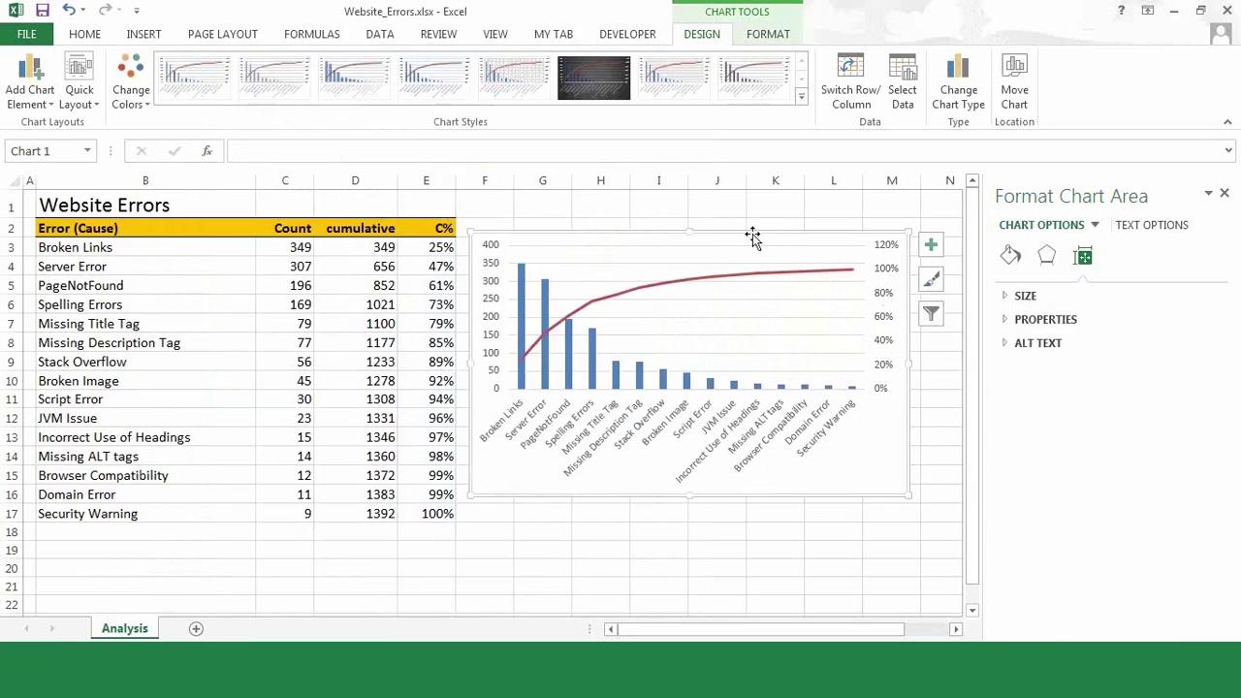
Step: Move the Pareto chart left and enlarge it to span columns B–K
mouse_move(753, 242)
left_mouse_down()
mouse_move(709, 246)
mouse_move(657, 277)
mouse_move(632, 313)
mouse_move(479, 282)
left_mouse_up()
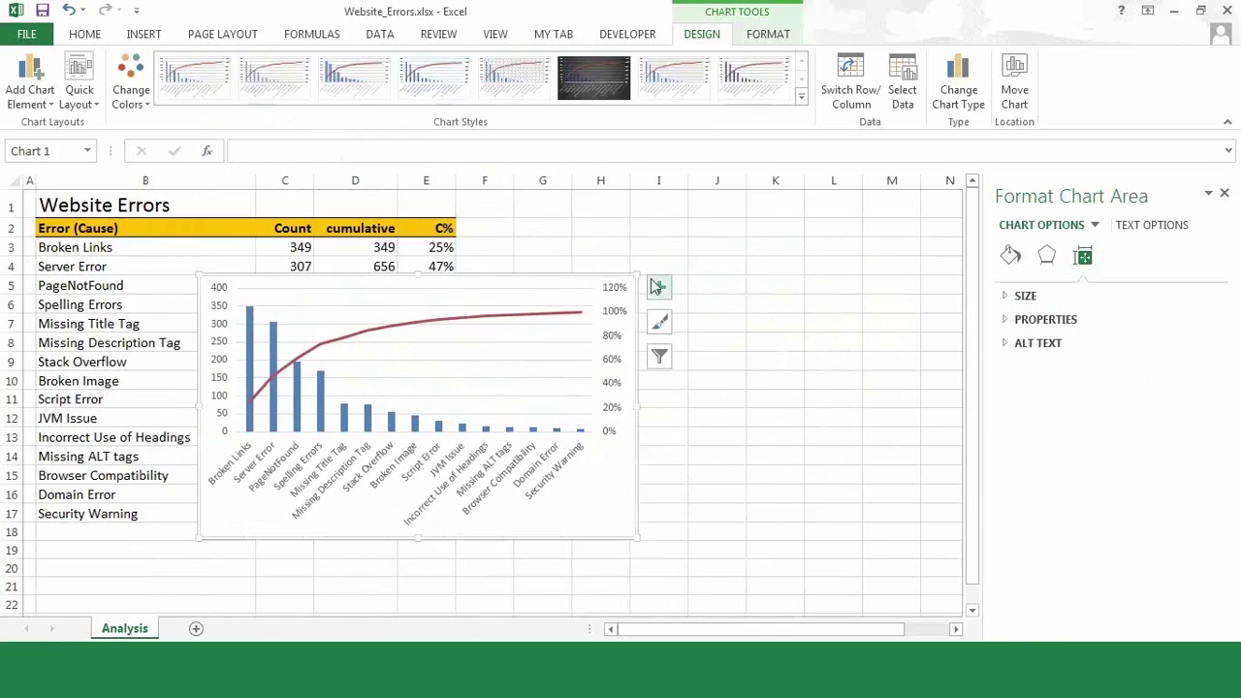
left_click_drag(636, 275, 797, 208)
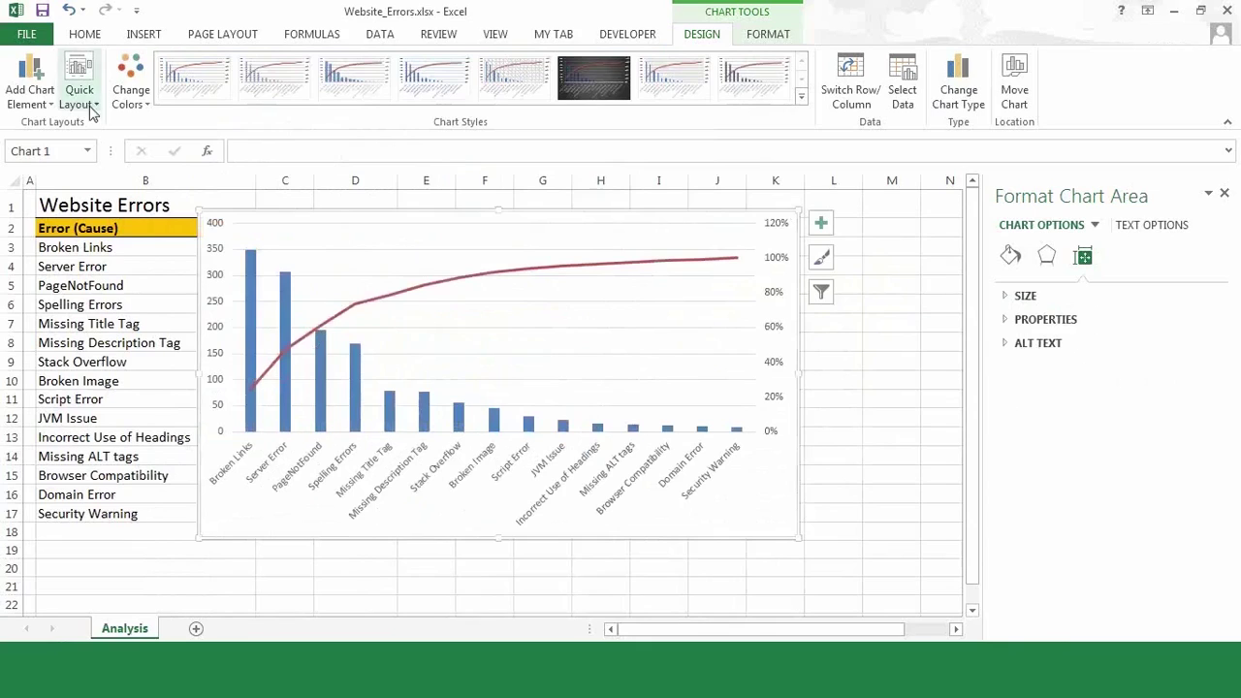
left_click(37, 105)
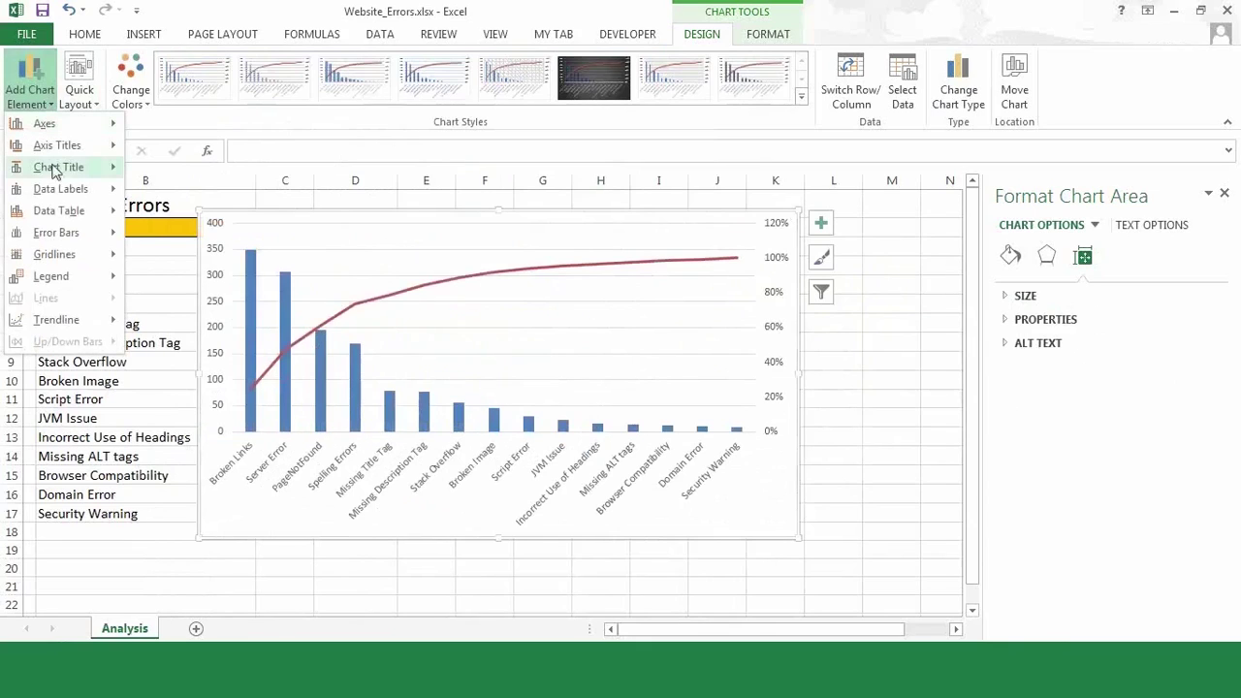
Step: Add a chart title and replace its placeholder text with PARETO ANALYSIS
mouse_move(60, 172)
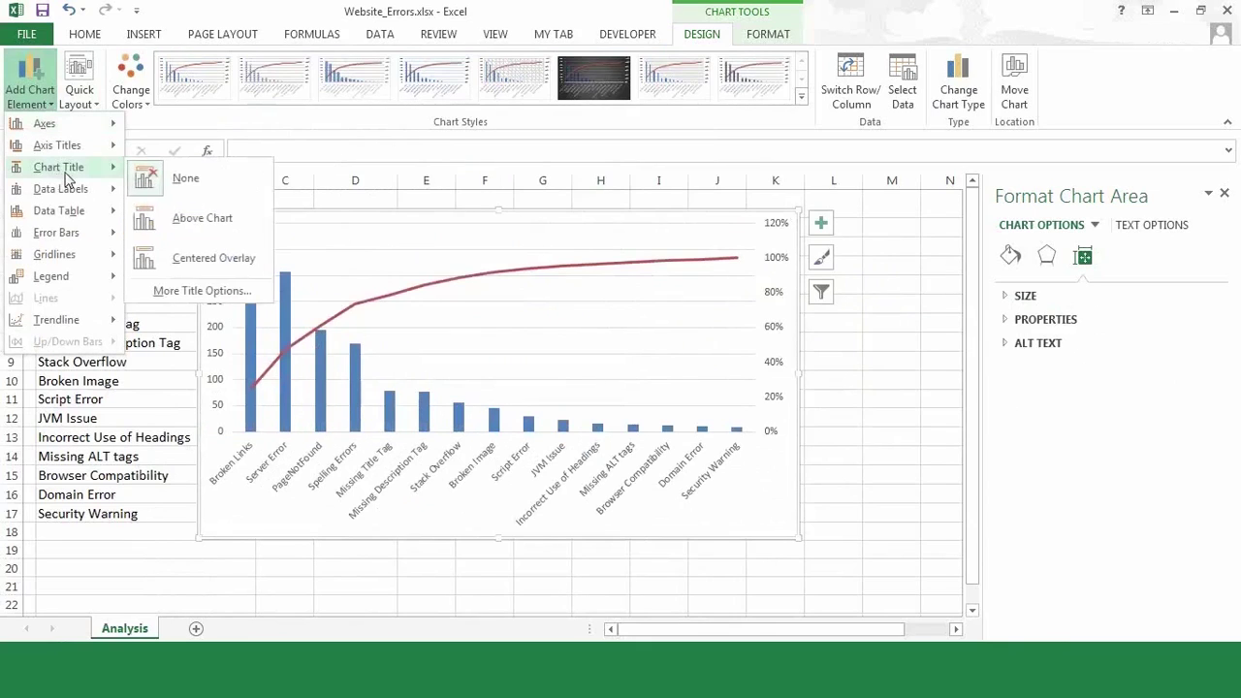
left_click(202, 257)
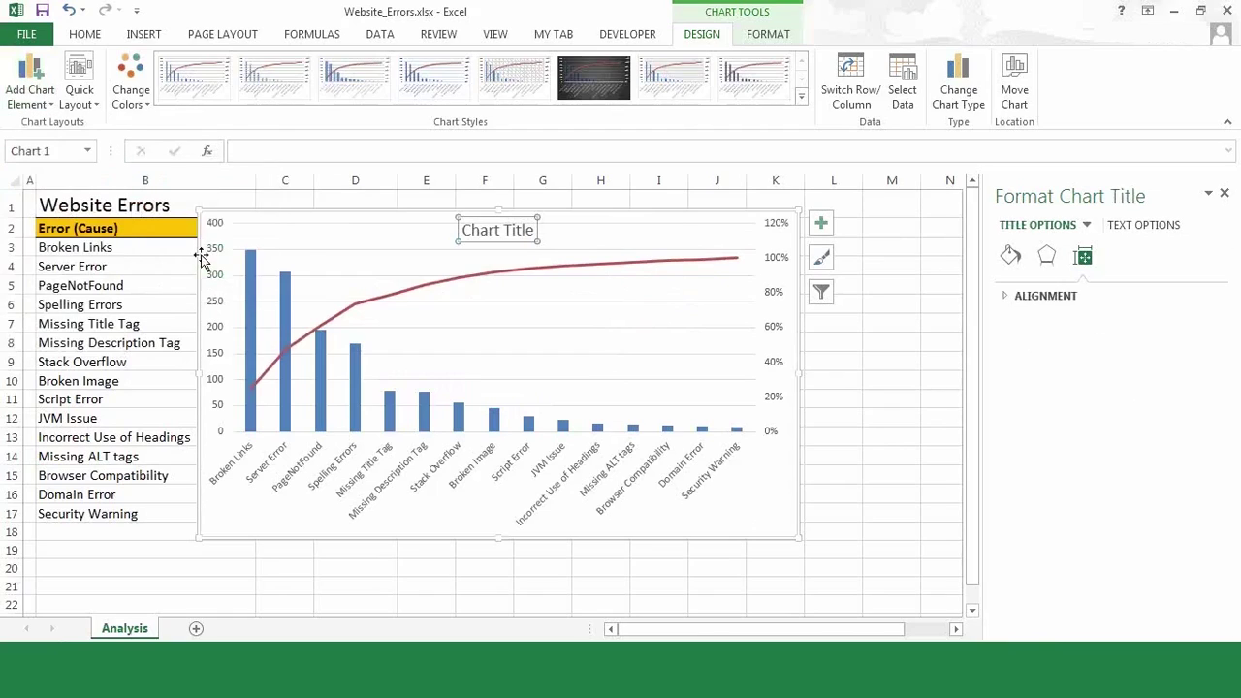
left_click_drag(464, 233, 524, 238)
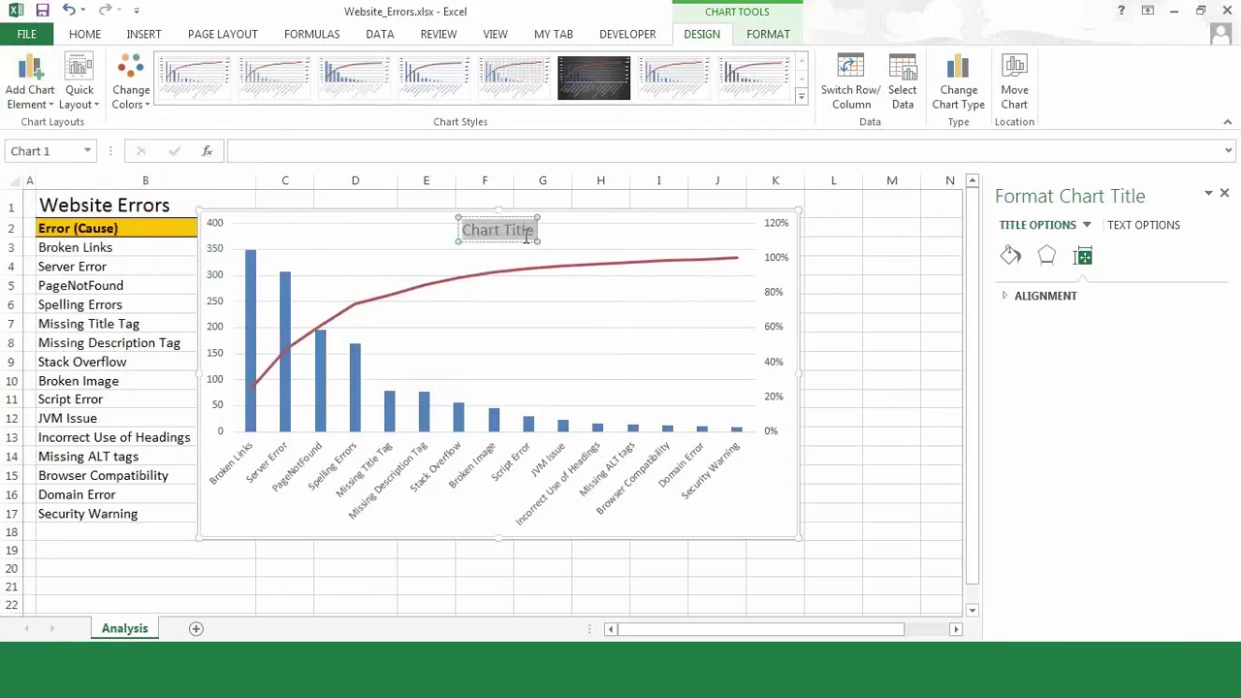
type("PARETO")
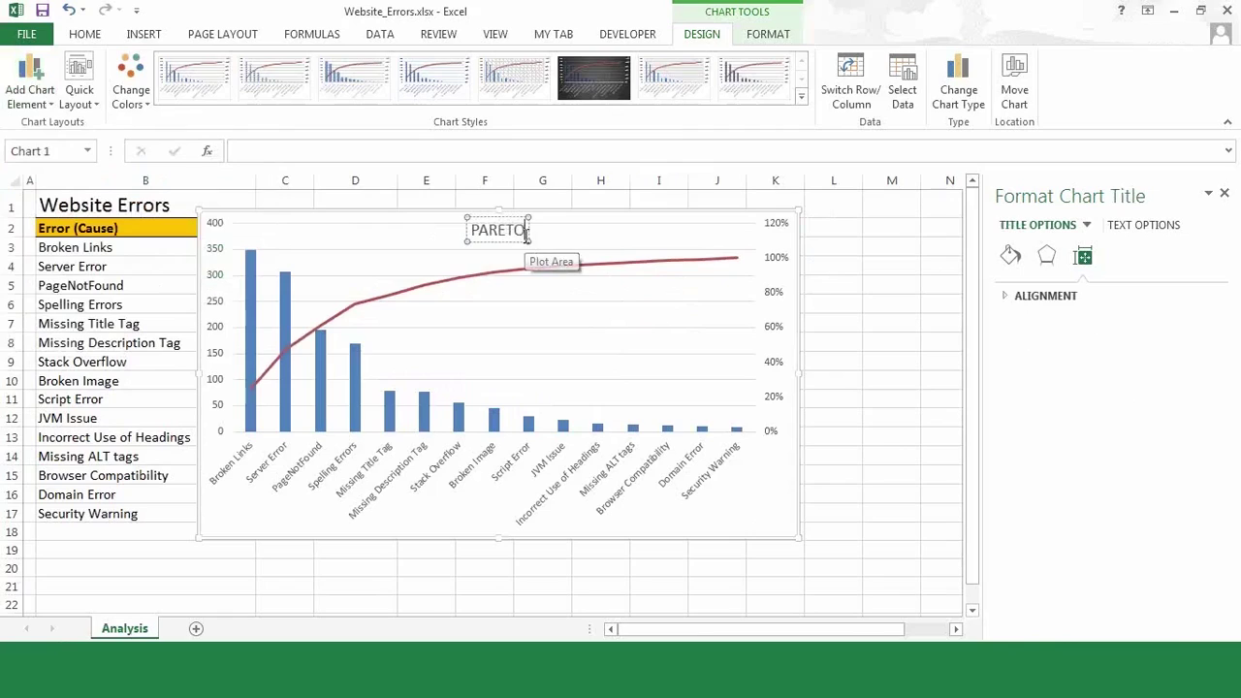
type(" ANALYSIS")
left_click(472, 531)
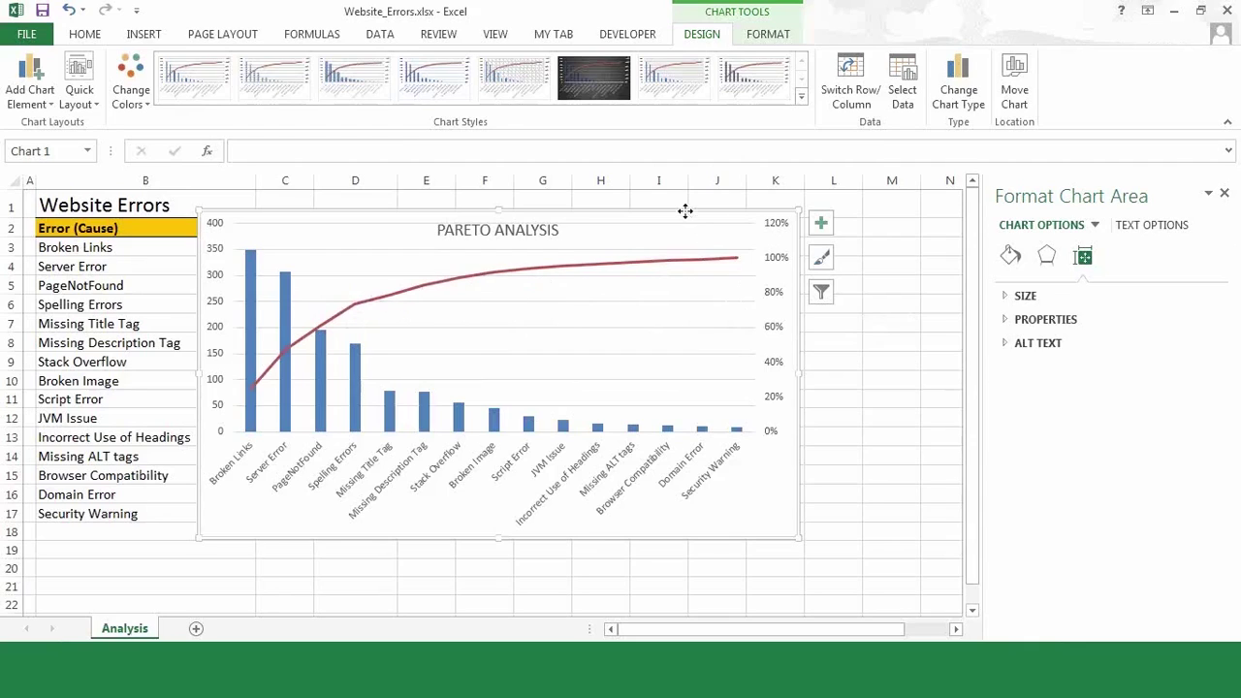
left_click_drag(684, 250, 760, 243)
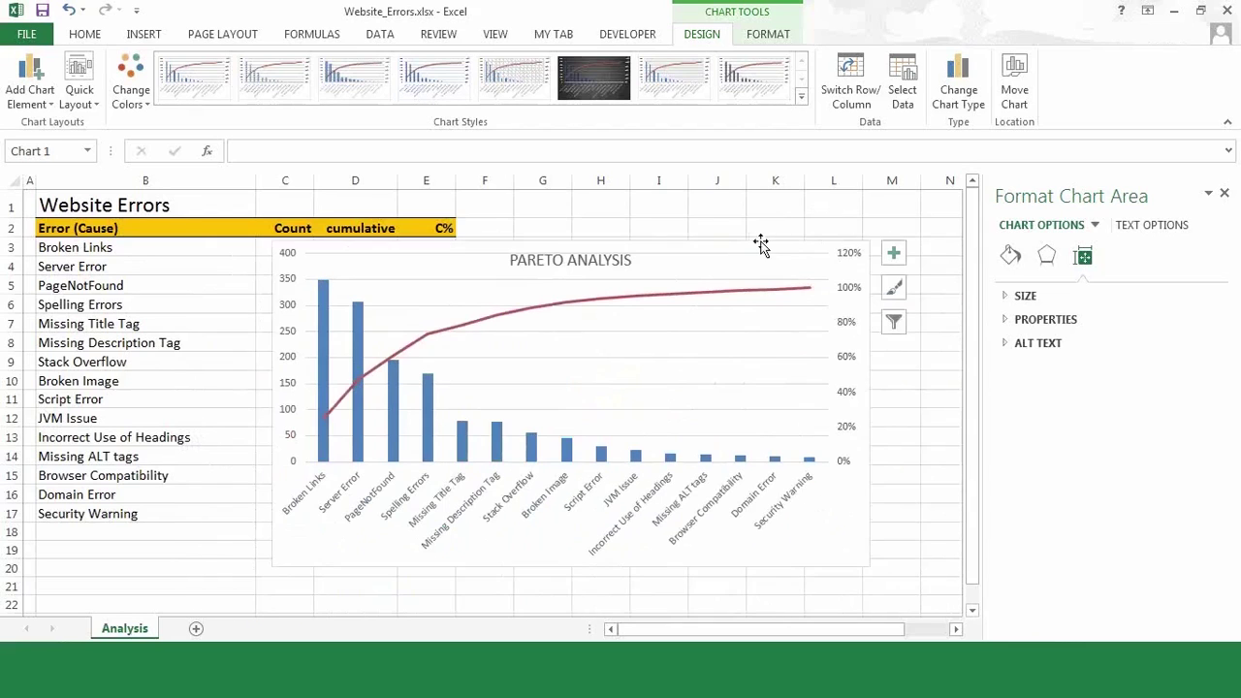
Step: Shrink the Pareto chart and position it beside the table over columns G–L
left_click_drag(873, 243, 793, 233)
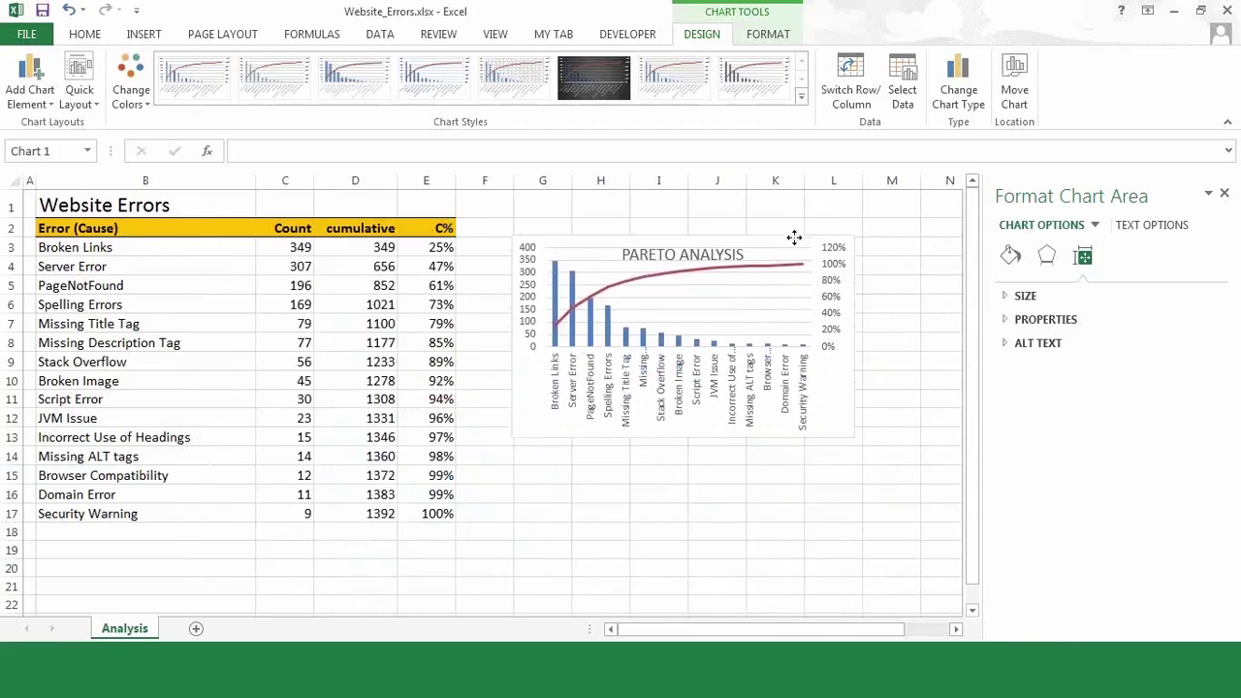
left_click(479, 226)
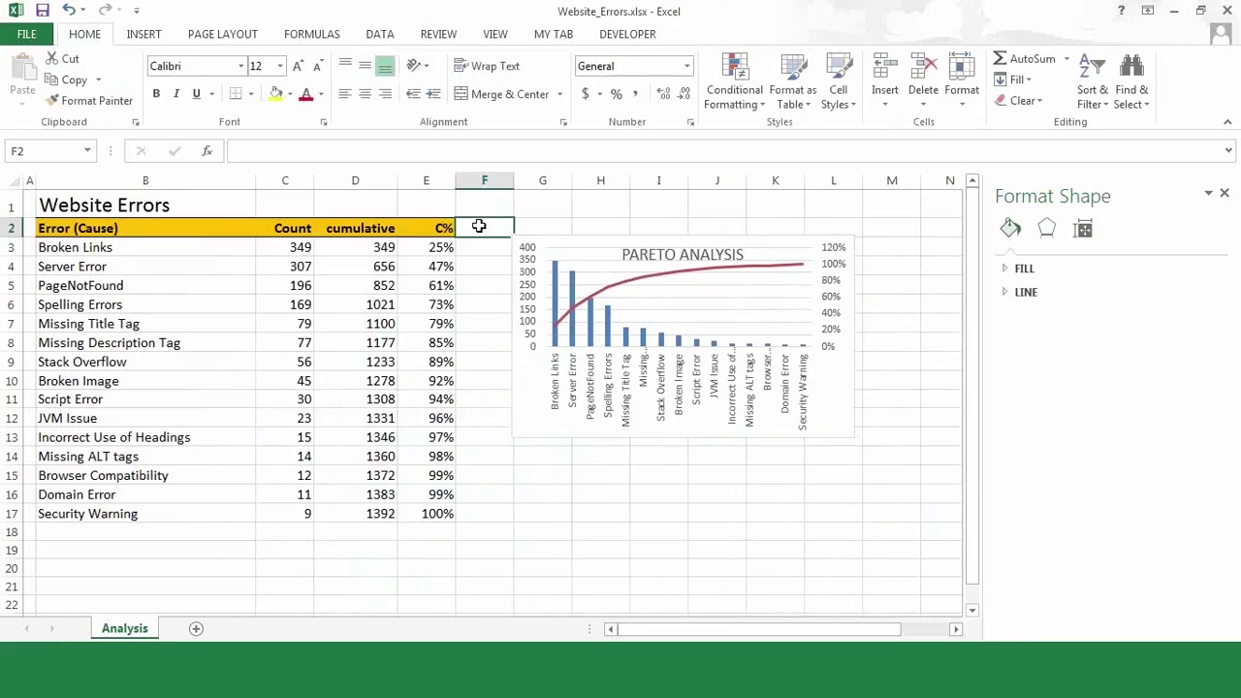
Step: Enter a Target header in F2 and copy E2's C% header formatting onto it
type("Target")
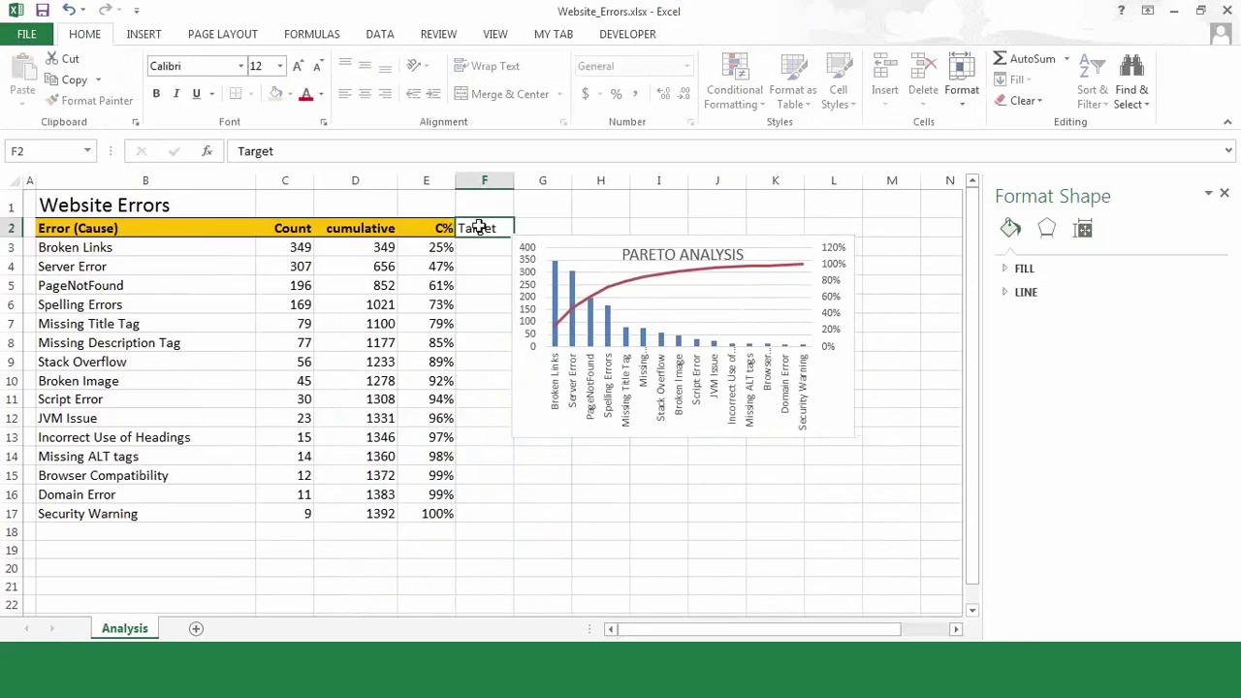
key("ctrl+Return")
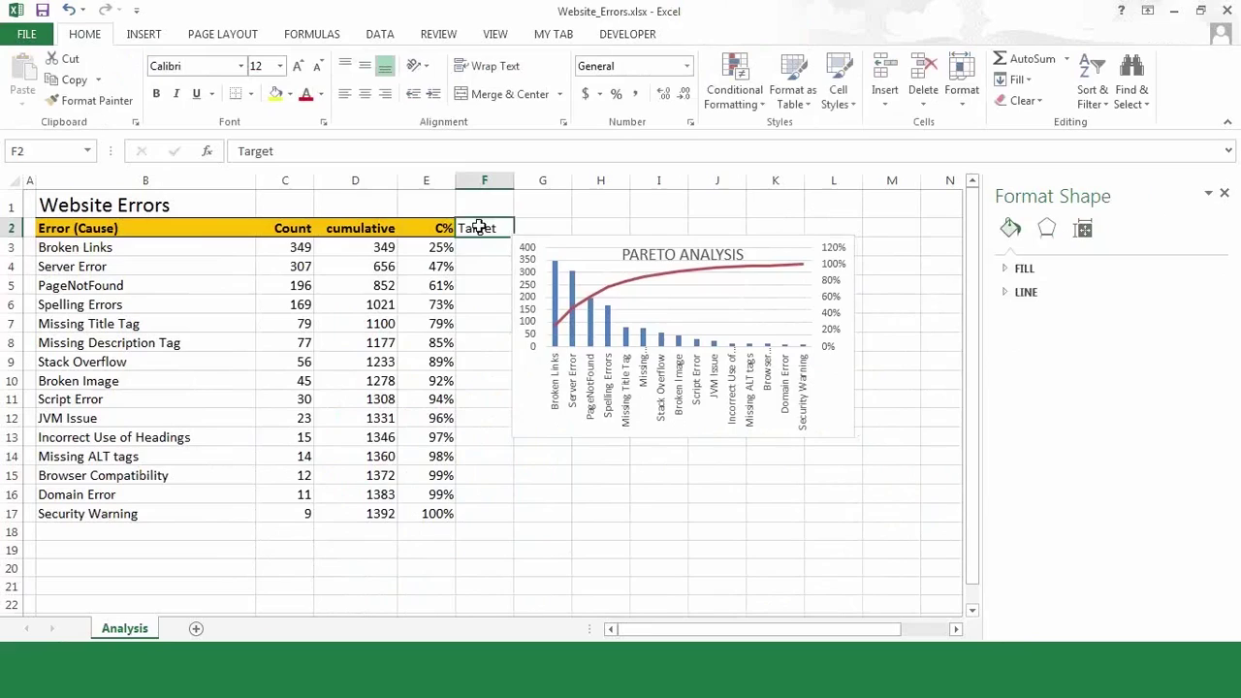
left_click(435, 224)
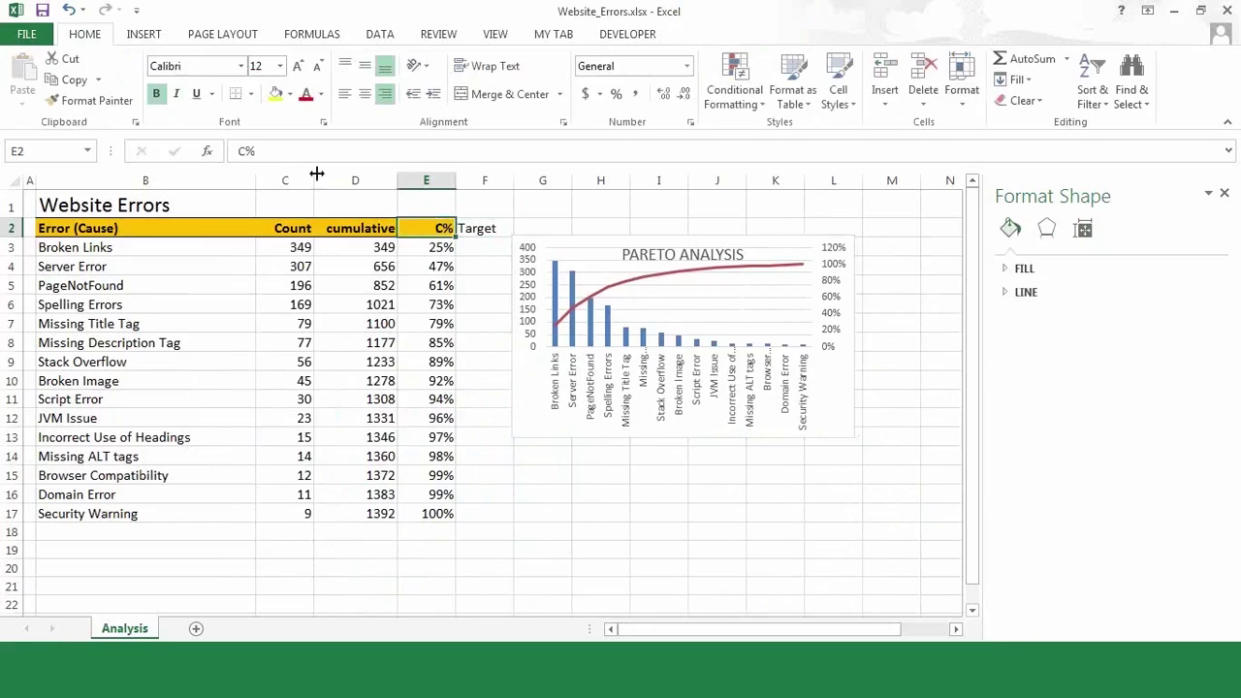
left_click(102, 101)
left_click(486, 229)
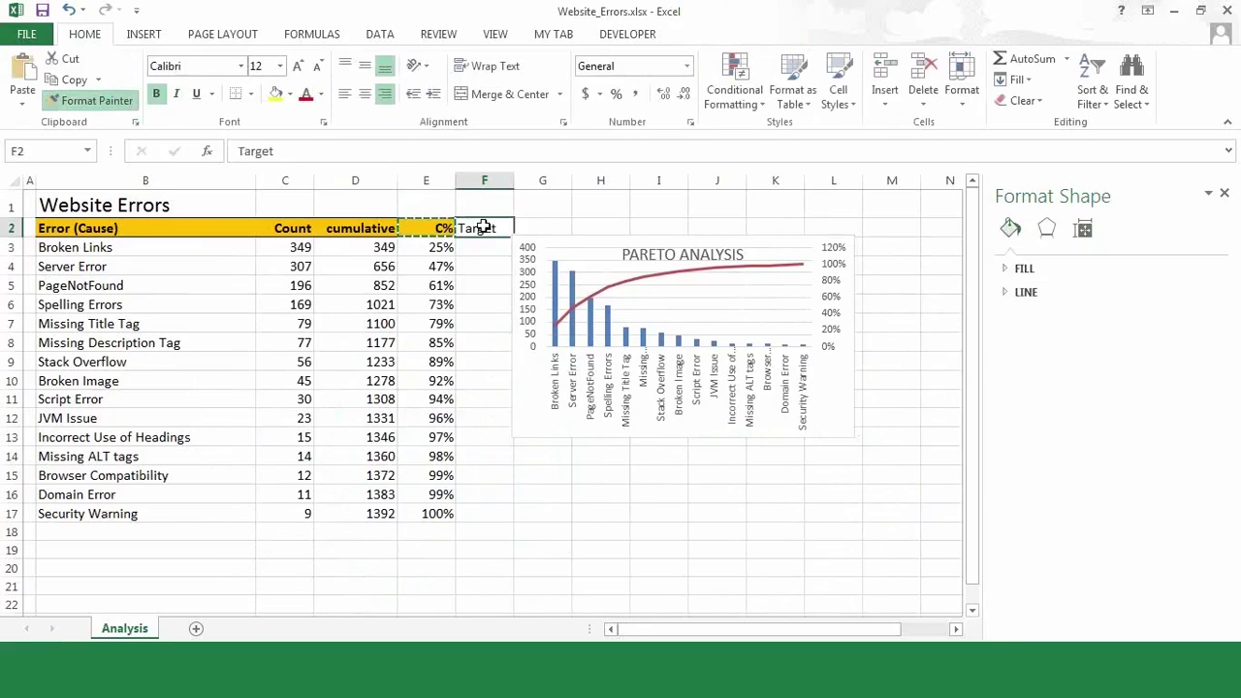
Step: Enter 80% in F3 and fill it down through F17 with Ctrl+D
left_click(476, 245)
type("80")
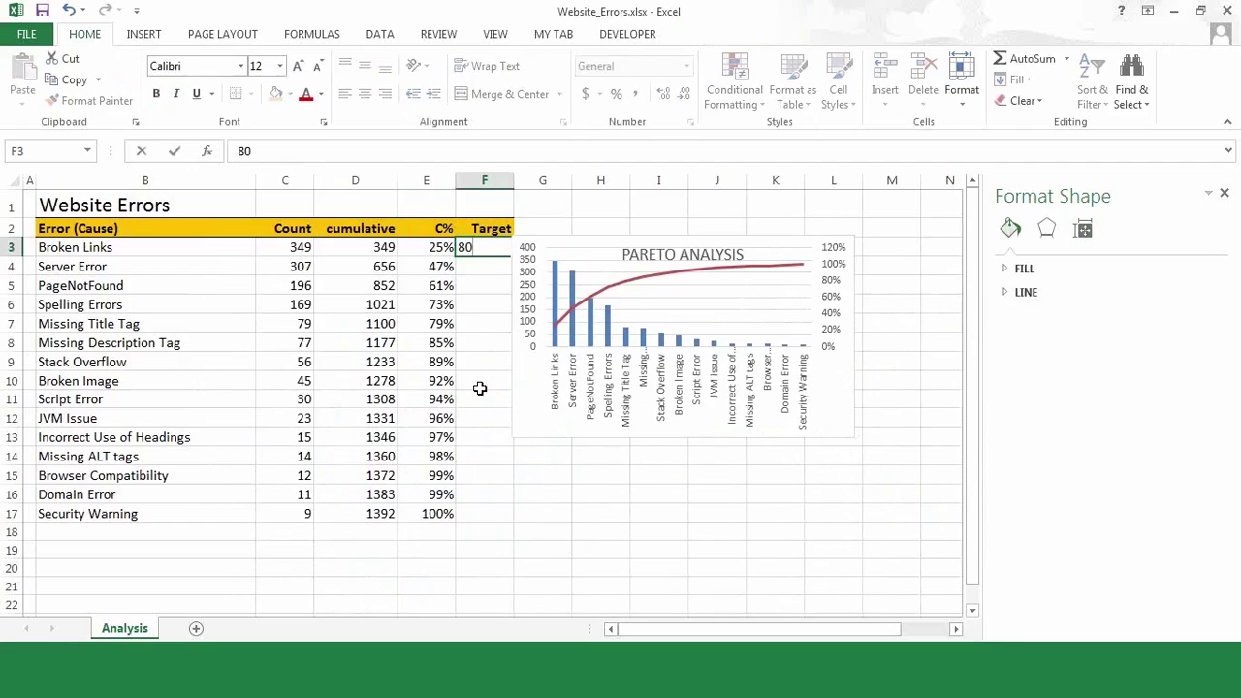
type("%")
key("Return")
key("Up")
key("shift+Down")
key("shift+Down")
key("shift+Down")
key("shift+Down")
key("shift+Down")
key("shift+Down")
key("shift+Down")
key("shift+Down")
key("shift+Down")
key("shift+Down")
key("shift+Down")
key("shift+Down")
key("shift+Down")
key("shift+Down")
key("ctrl+d")
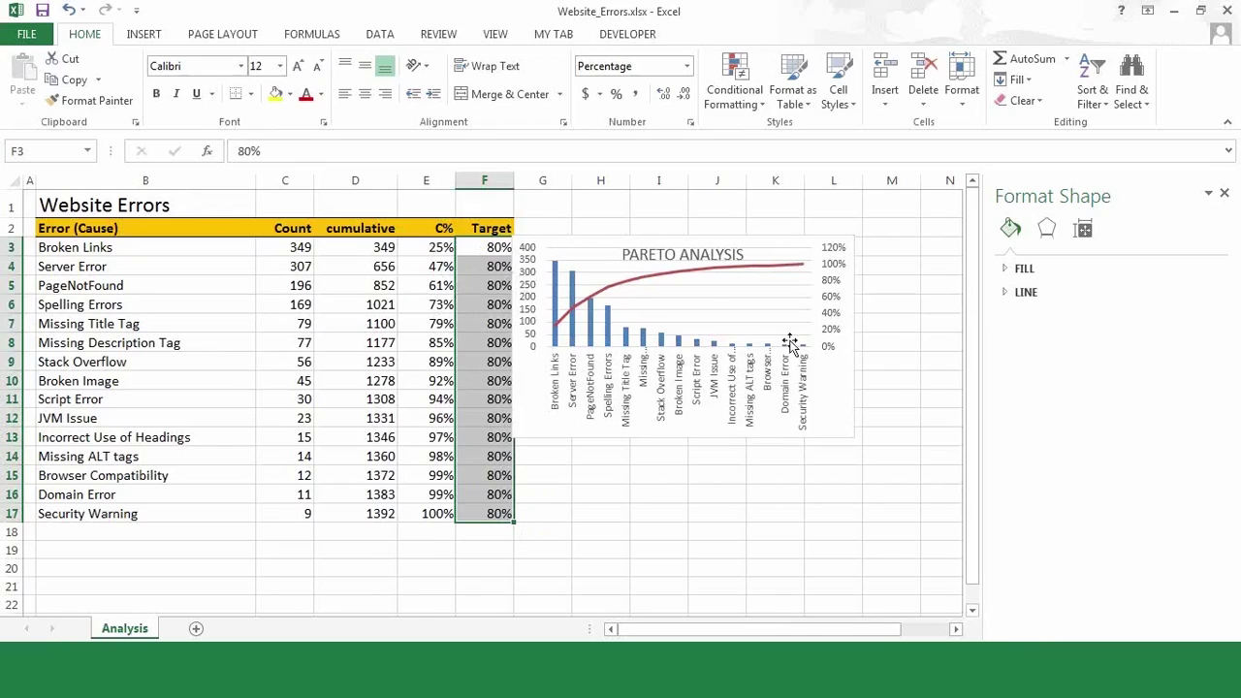
left_click(538, 424)
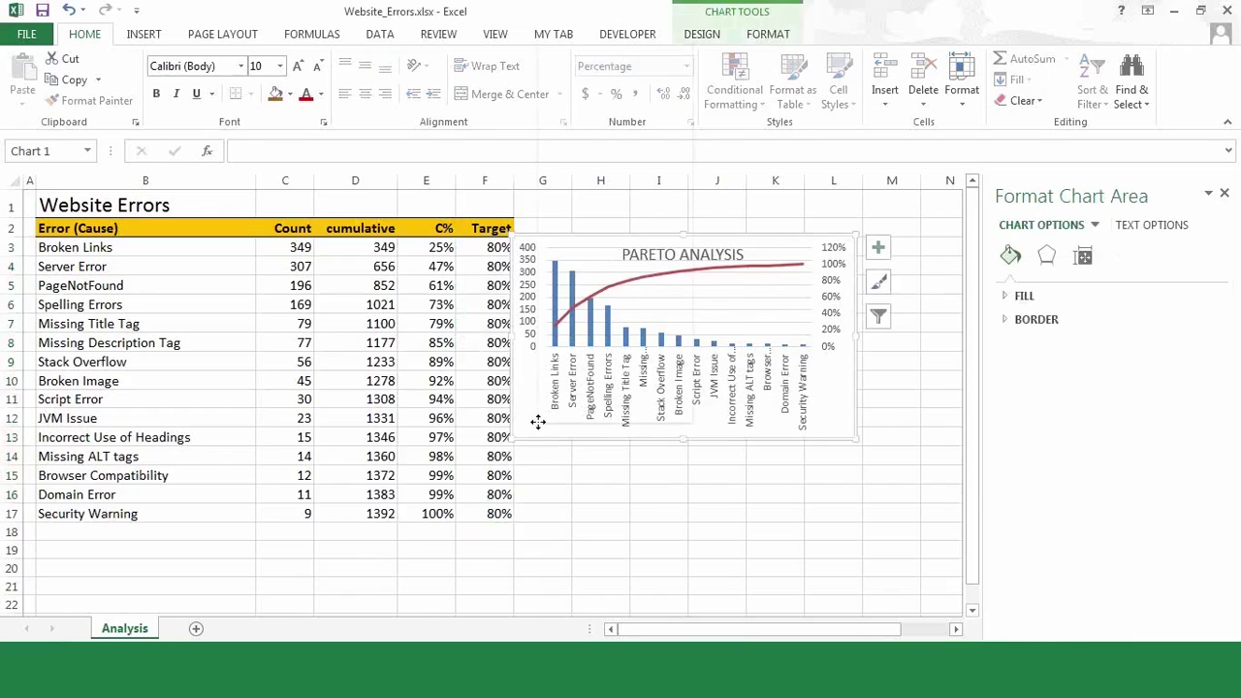
Step: Add a Target series (name F2, values F3:F17) to the chart, then enlarge it
right_click(538, 424)
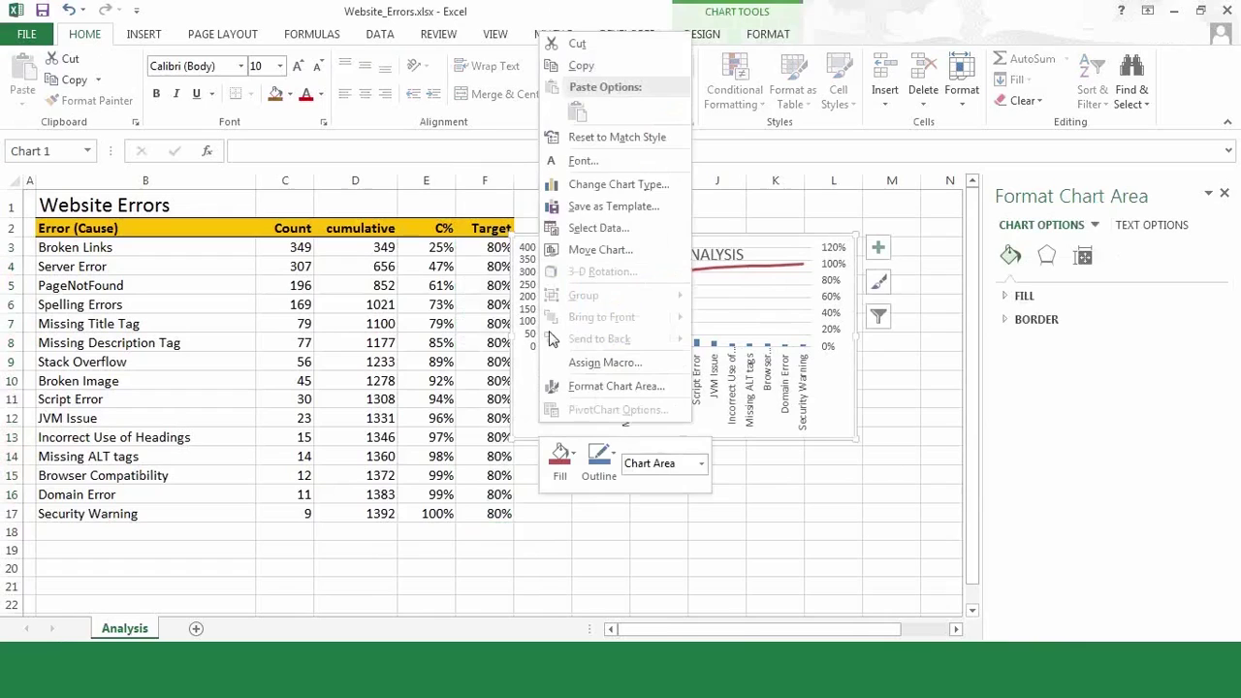
left_click(623, 229)
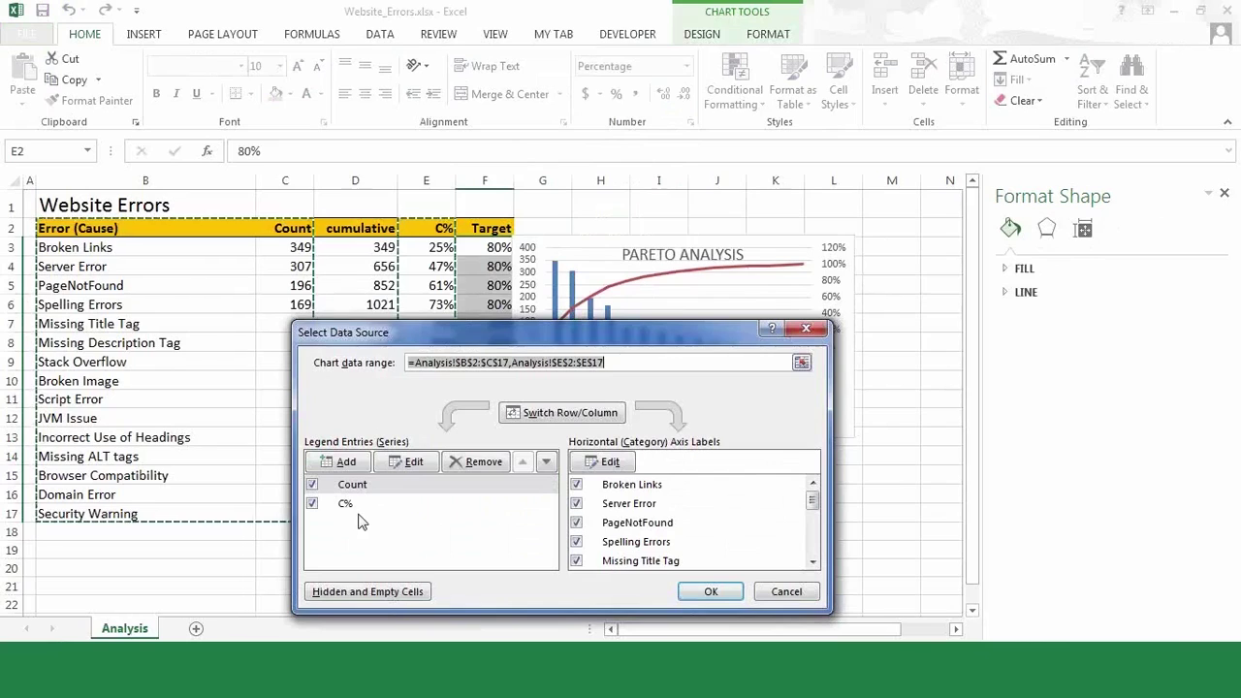
left_click(347, 464)
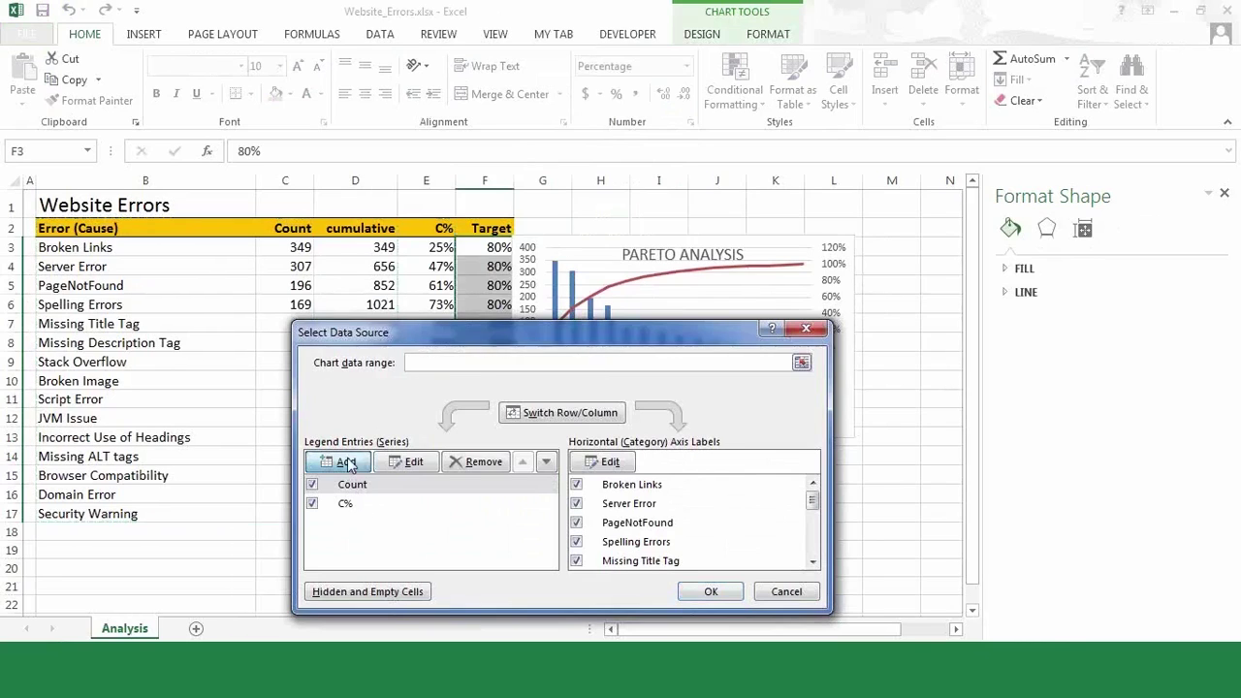
left_click(485, 228)
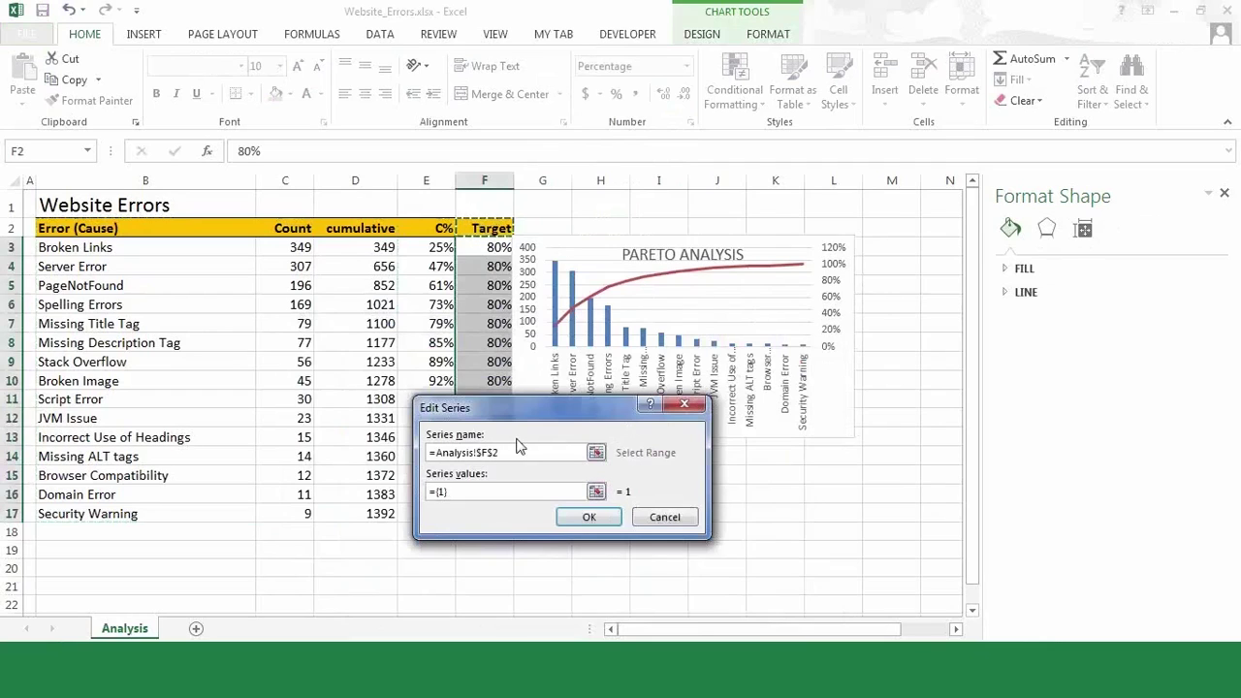
left_click_drag(567, 408, 244, 339)
left_click_drag(161, 425, 68, 427)
key("BackSpace")
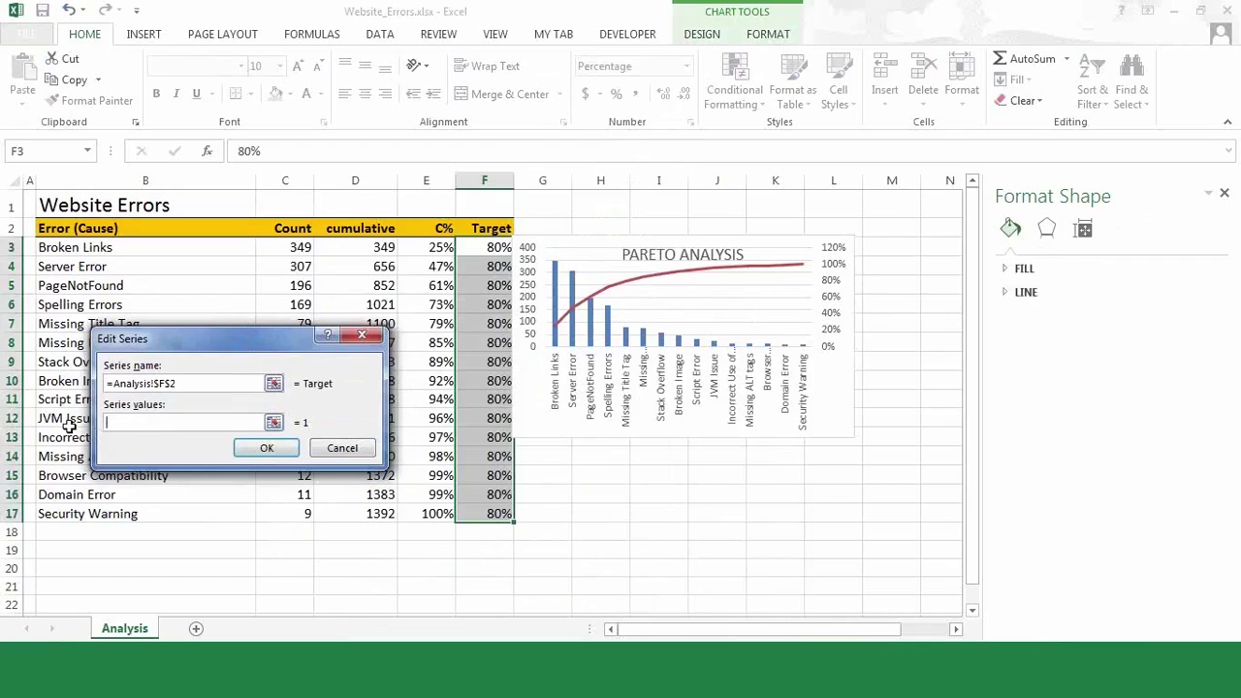
left_click_drag(485, 247, 473, 511)
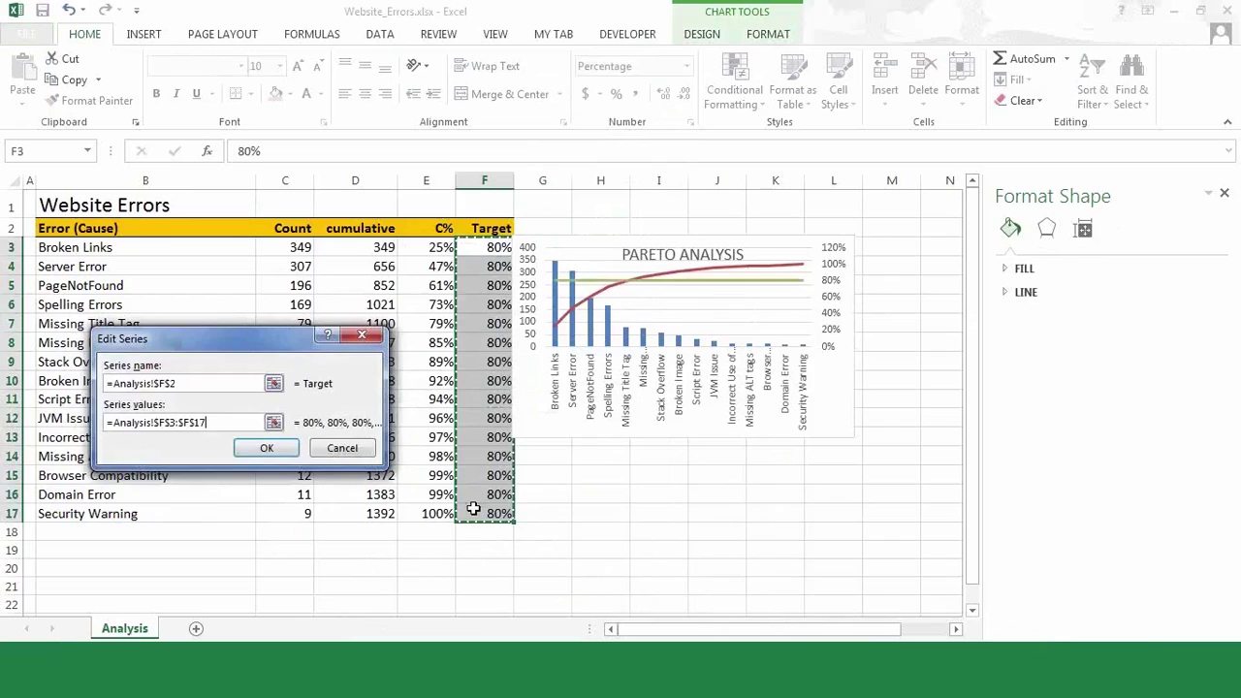
left_click(266, 448)
left_click(713, 591)
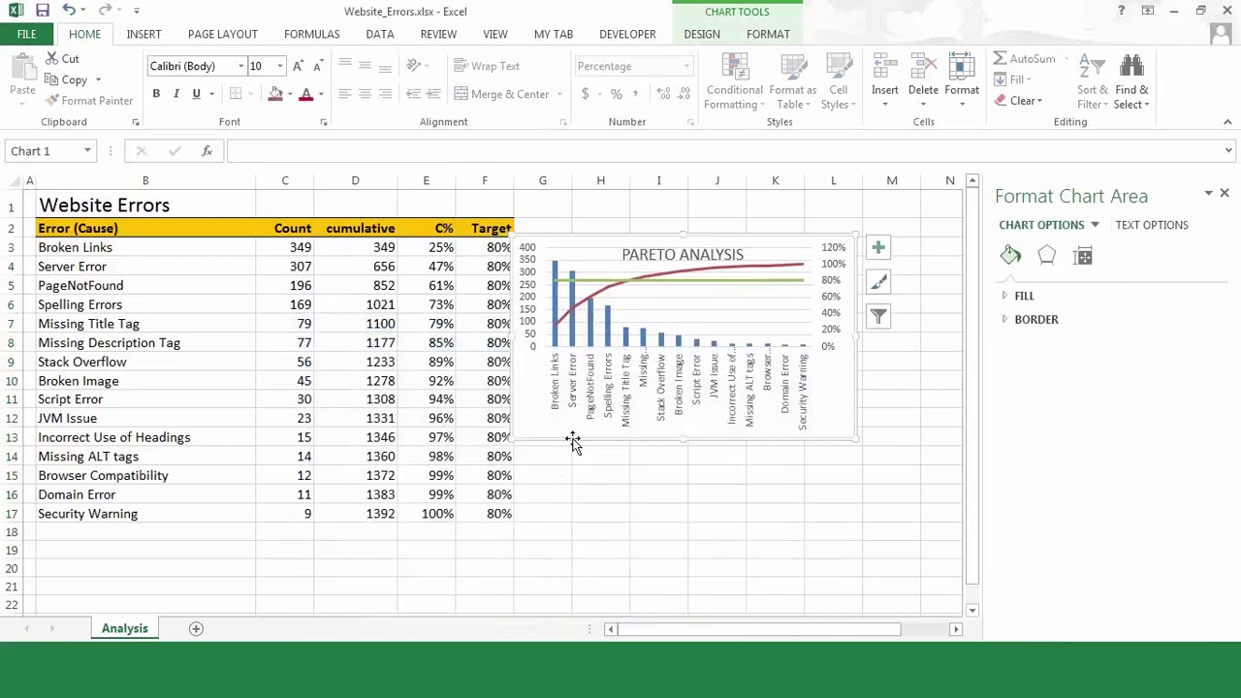
left_click_drag(510, 438, 218, 597)
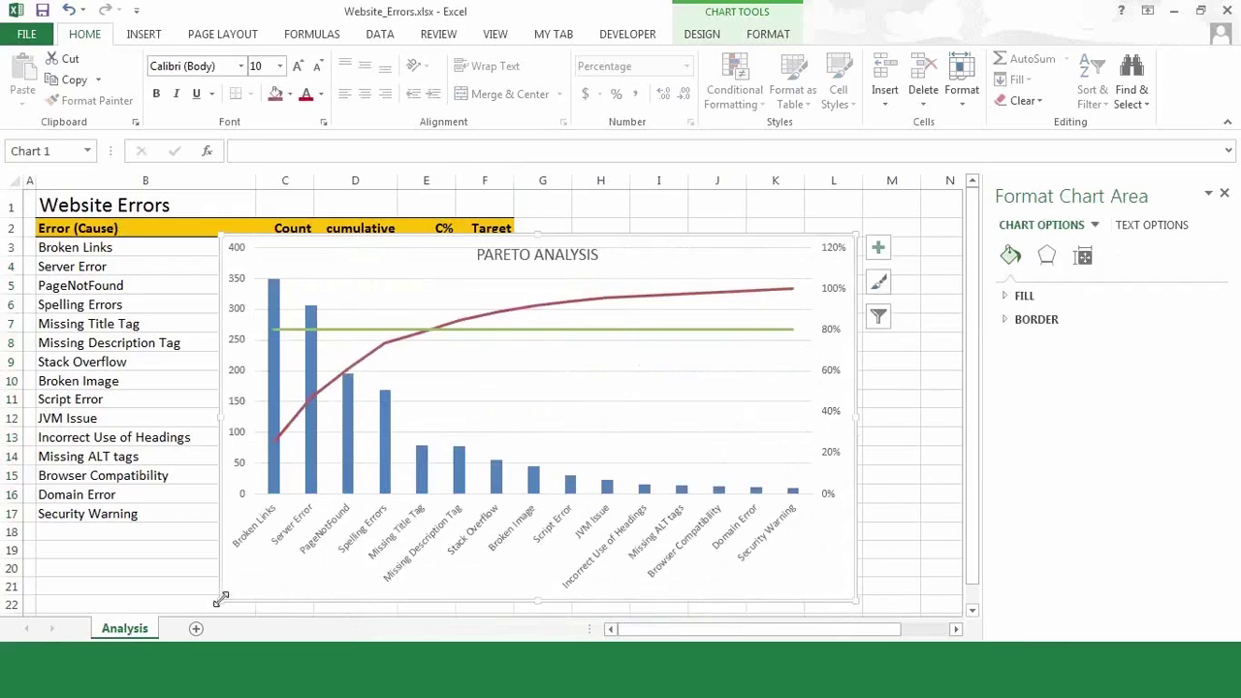
Step: Restyle the 80% Target line as a dashed gold line
left_click(551, 337)
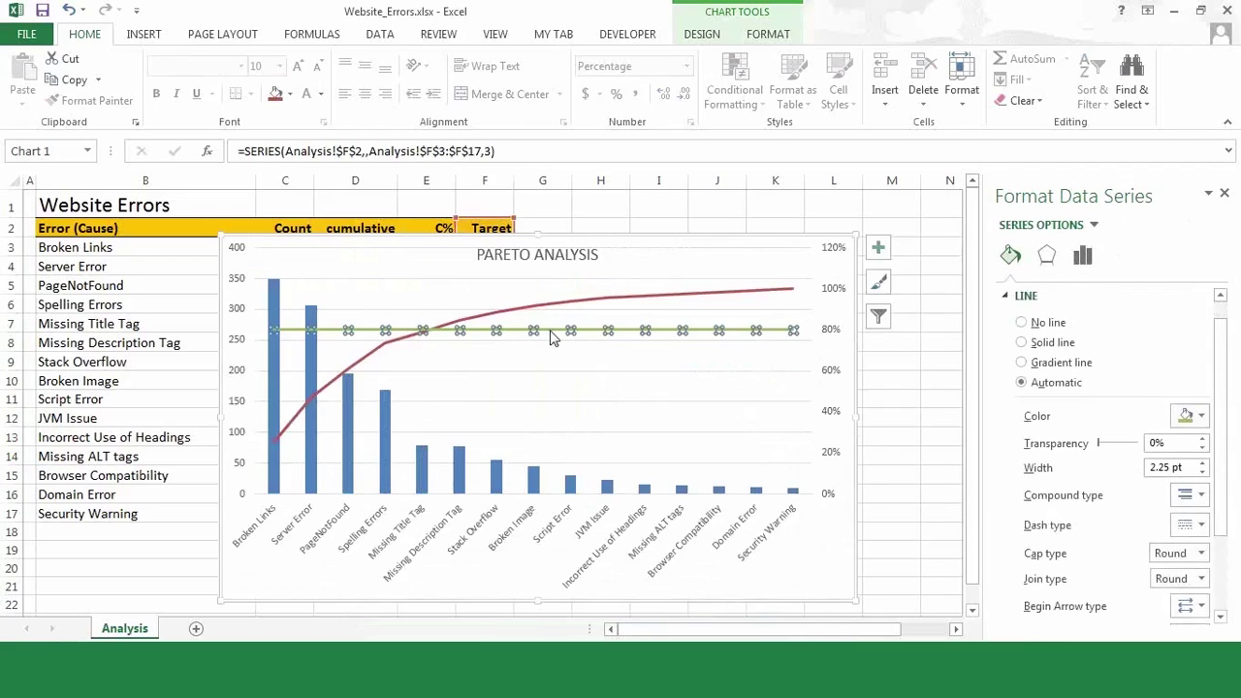
left_click(769, 34)
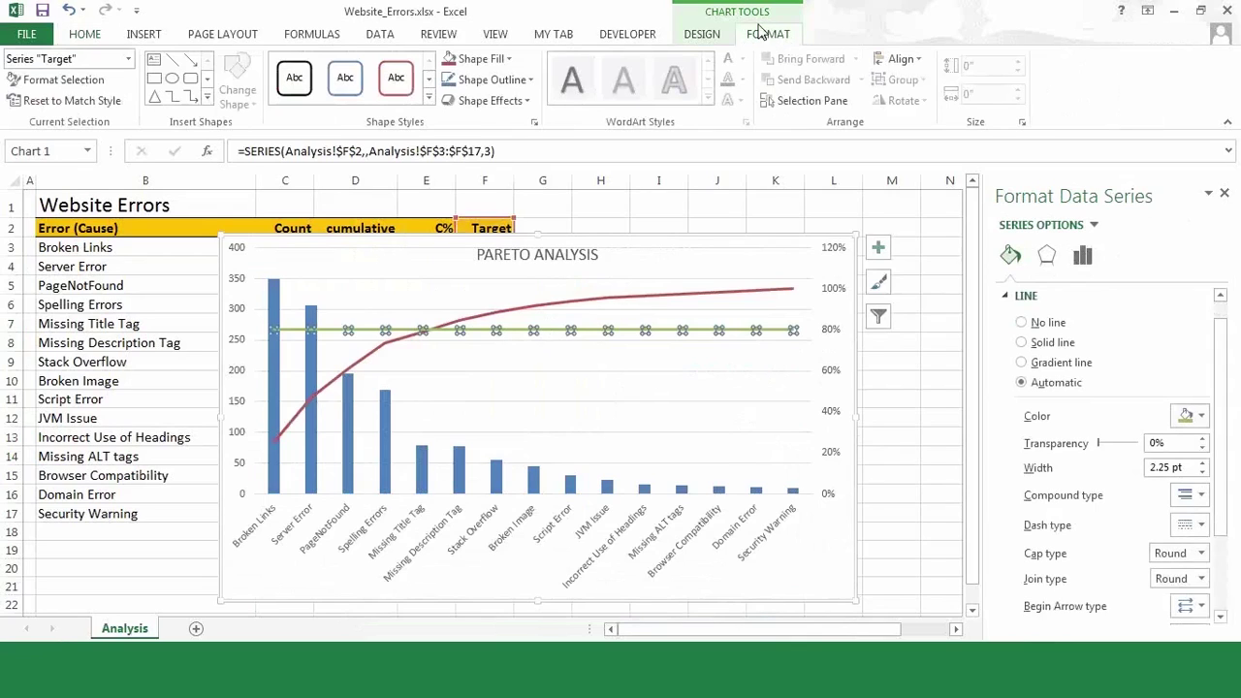
left_click(529, 82)
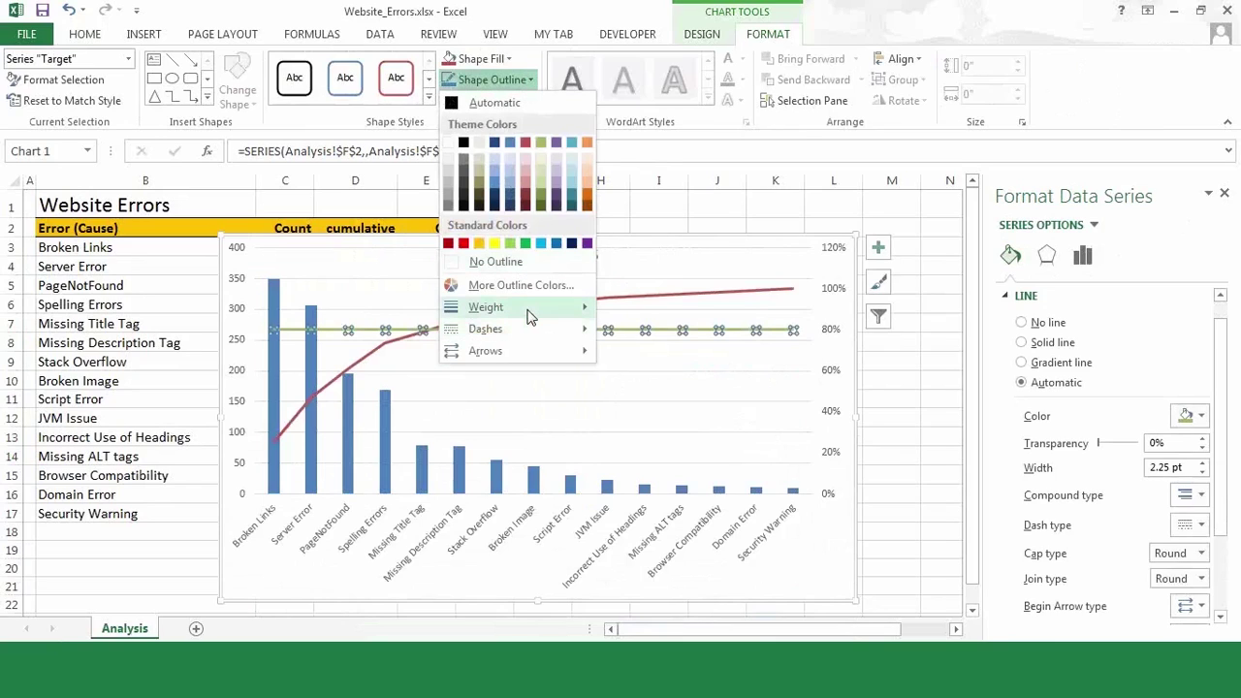
mouse_move(526, 335)
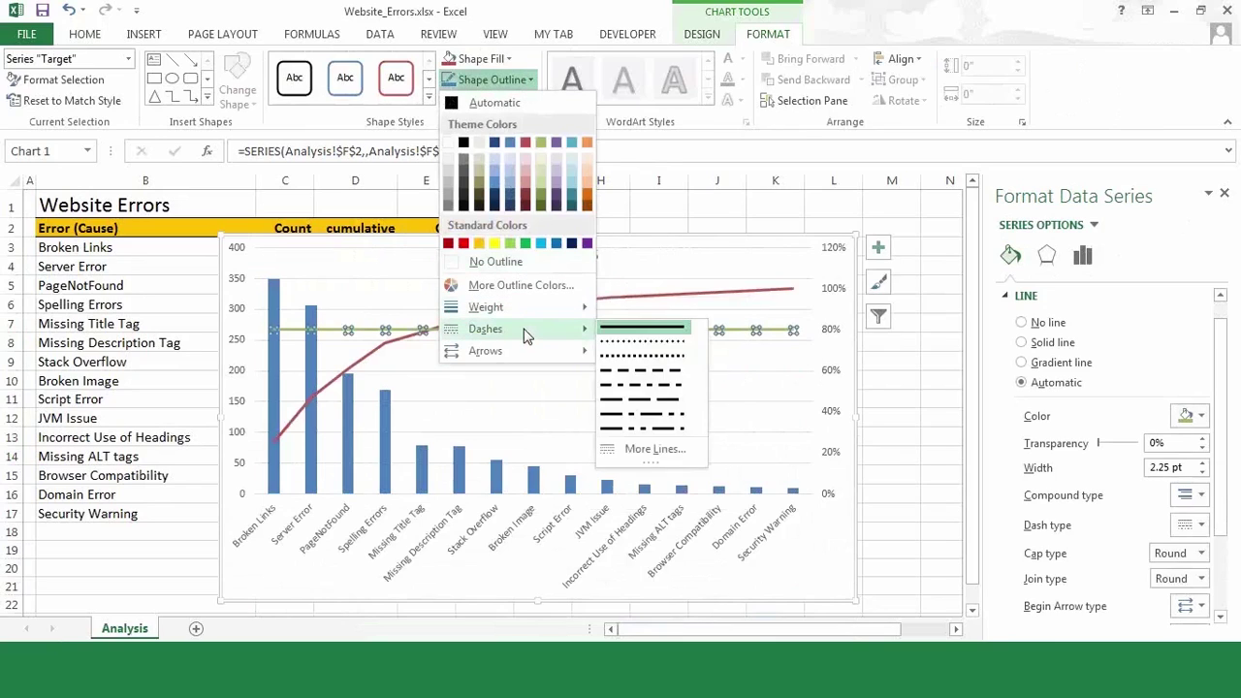
left_click(633, 379)
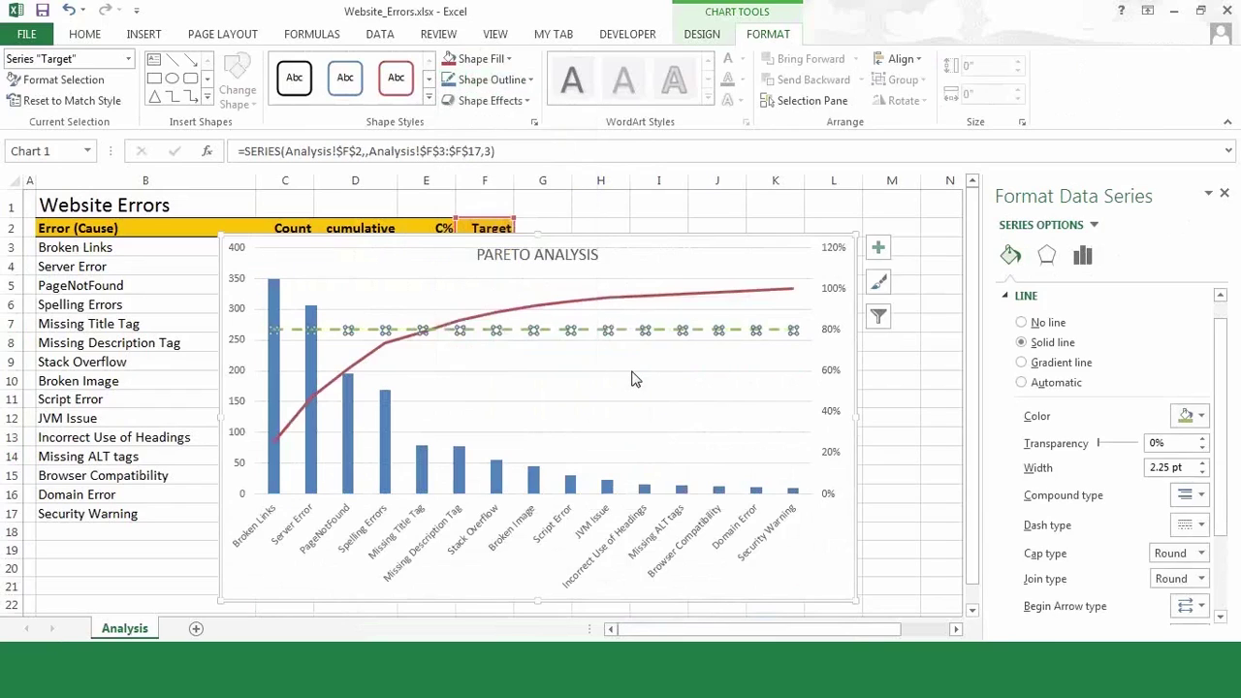
left_click(530, 82)
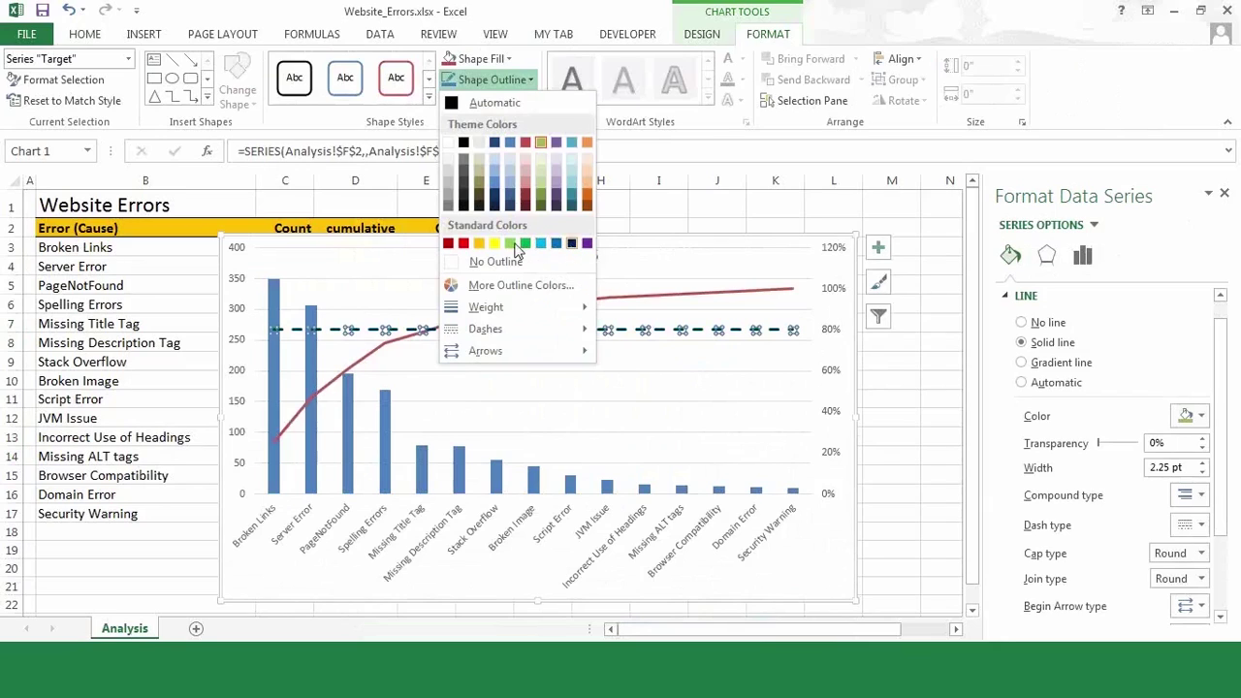
left_click(479, 243)
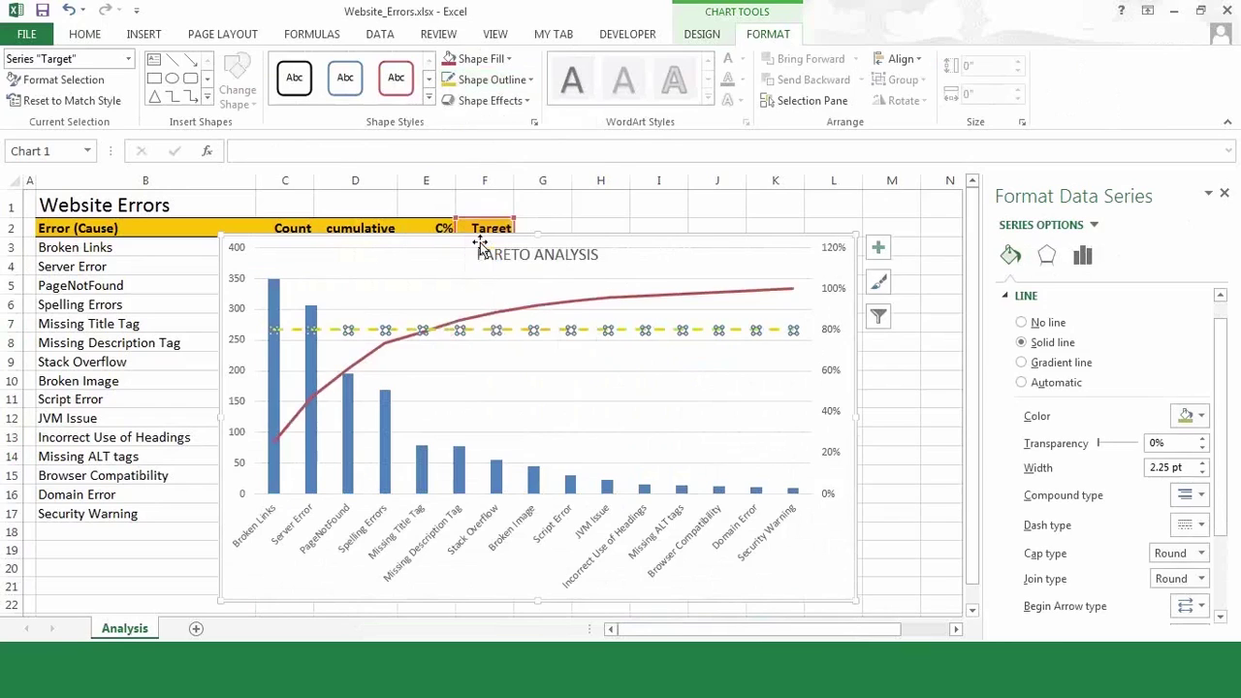
left_click(901, 352)
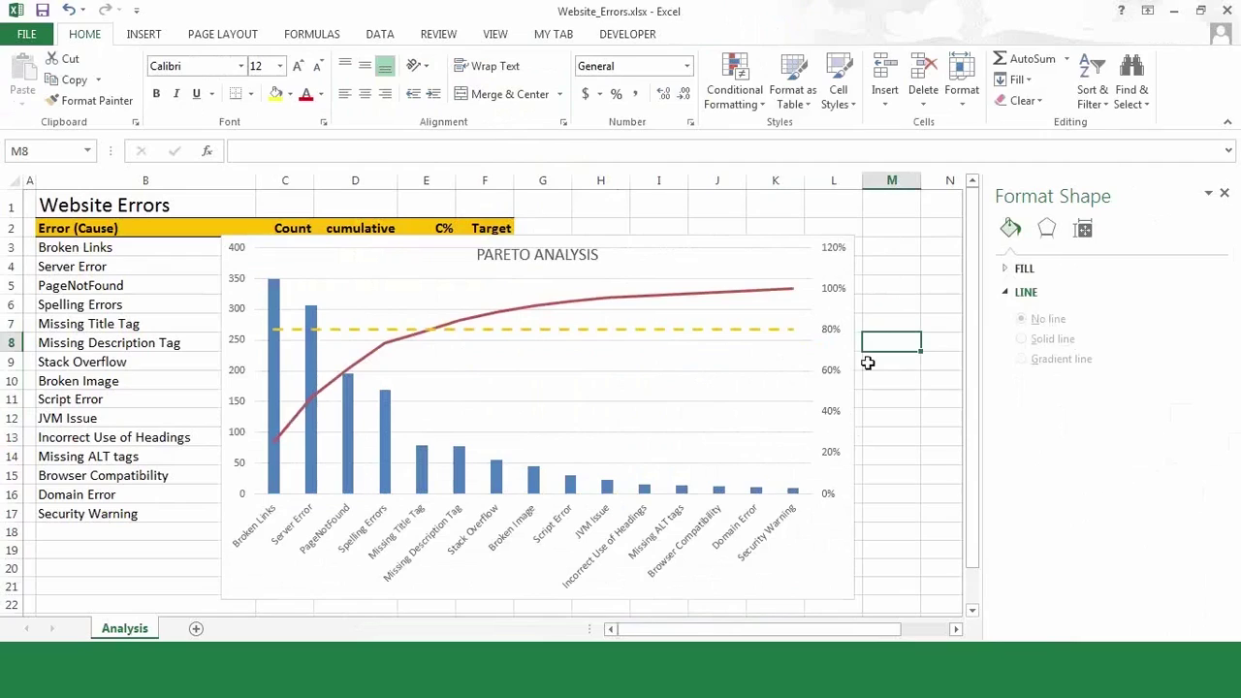
Step: Shift the Pareto chart up and left over the Count, cumulative, C% and Target columns
mouse_move(429, 334)
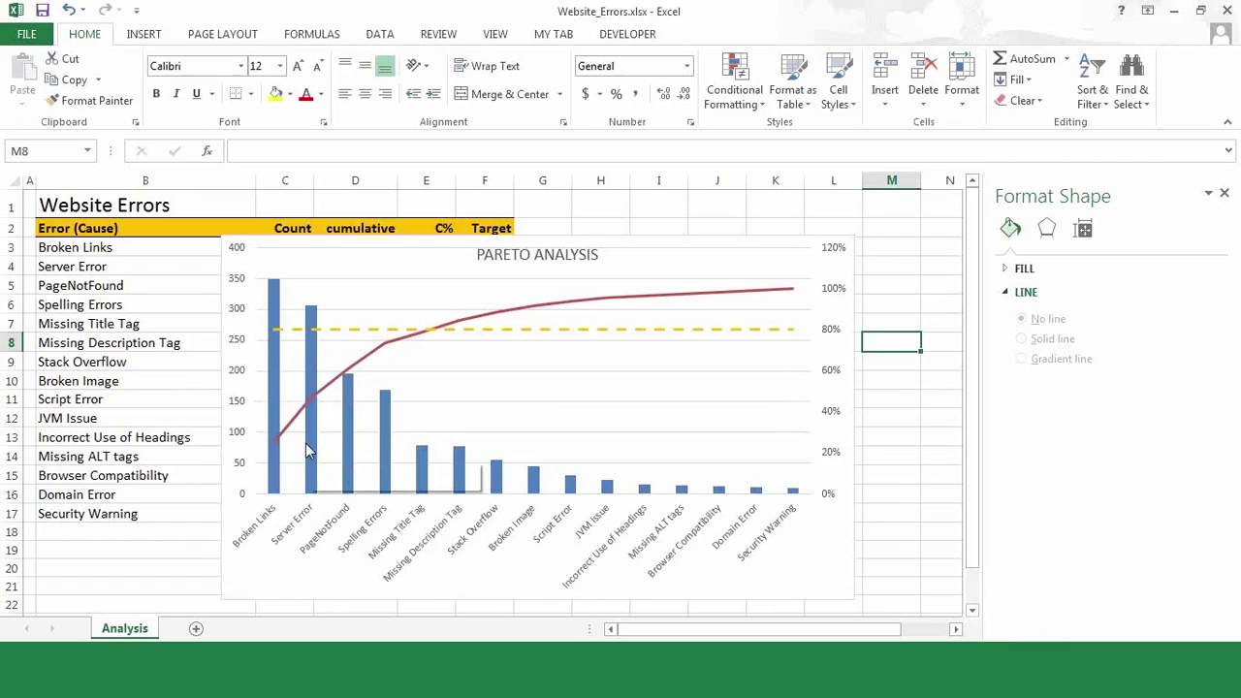
left_click(645, 245)
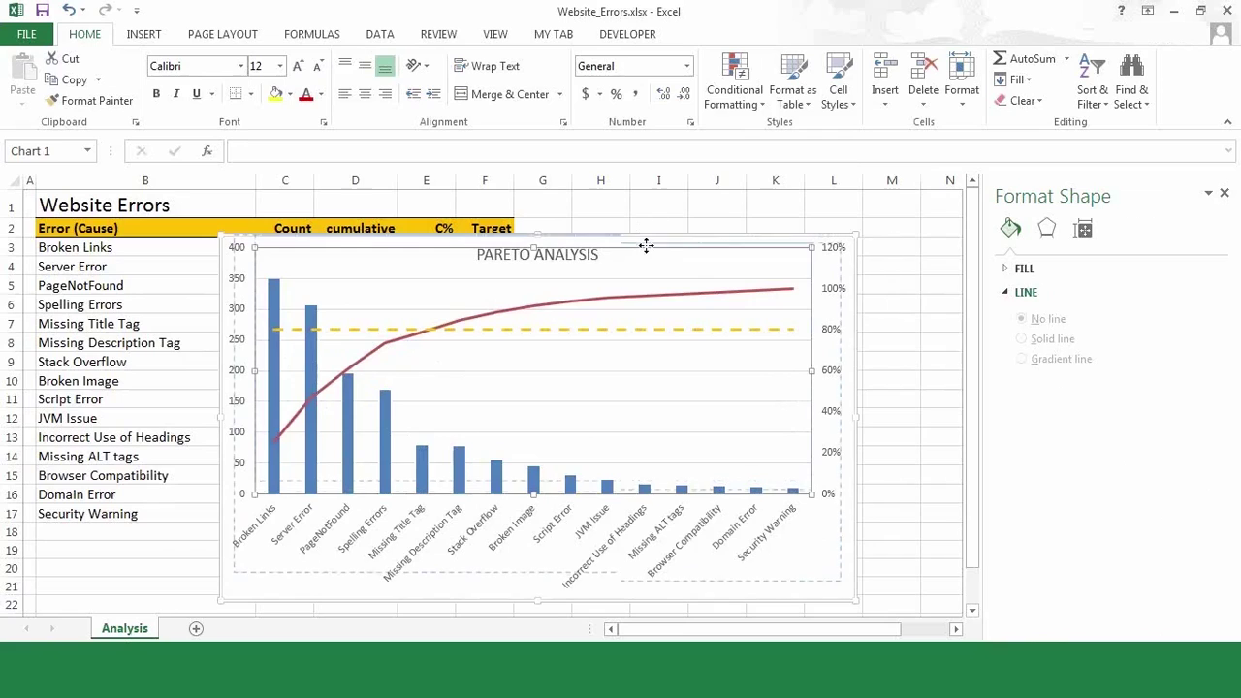
left_click(645, 244)
left_click_drag(648, 221, 612, 204)
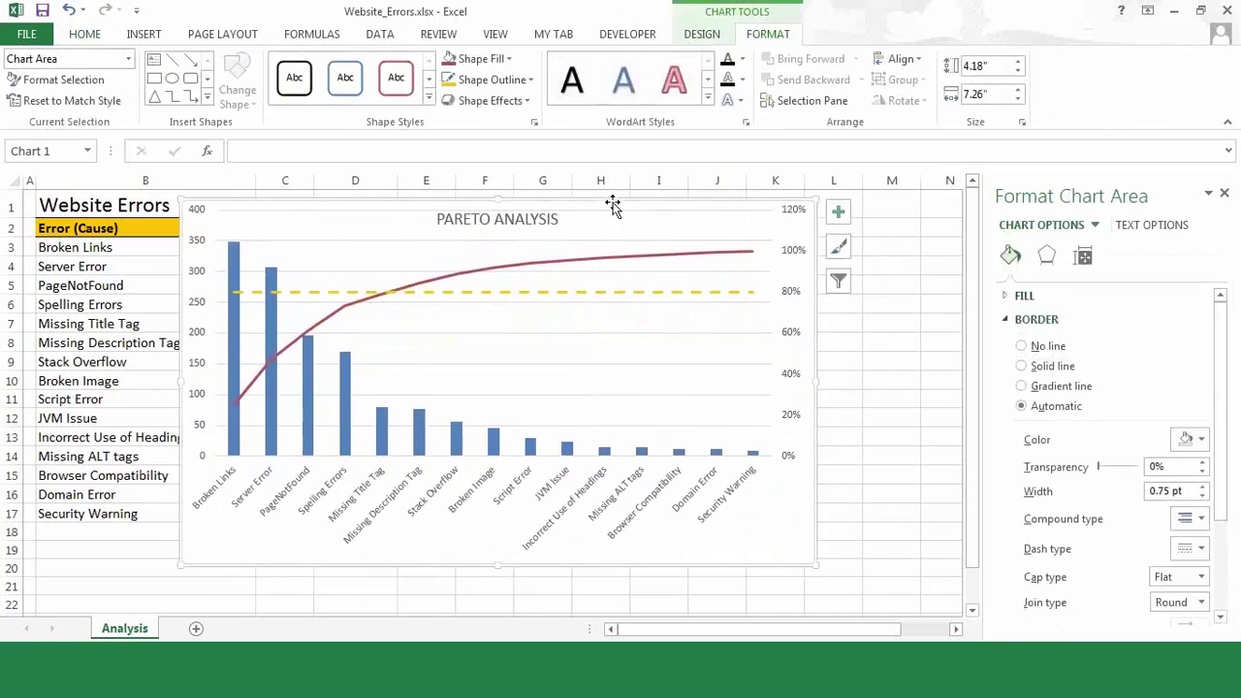
left_click(868, 351)
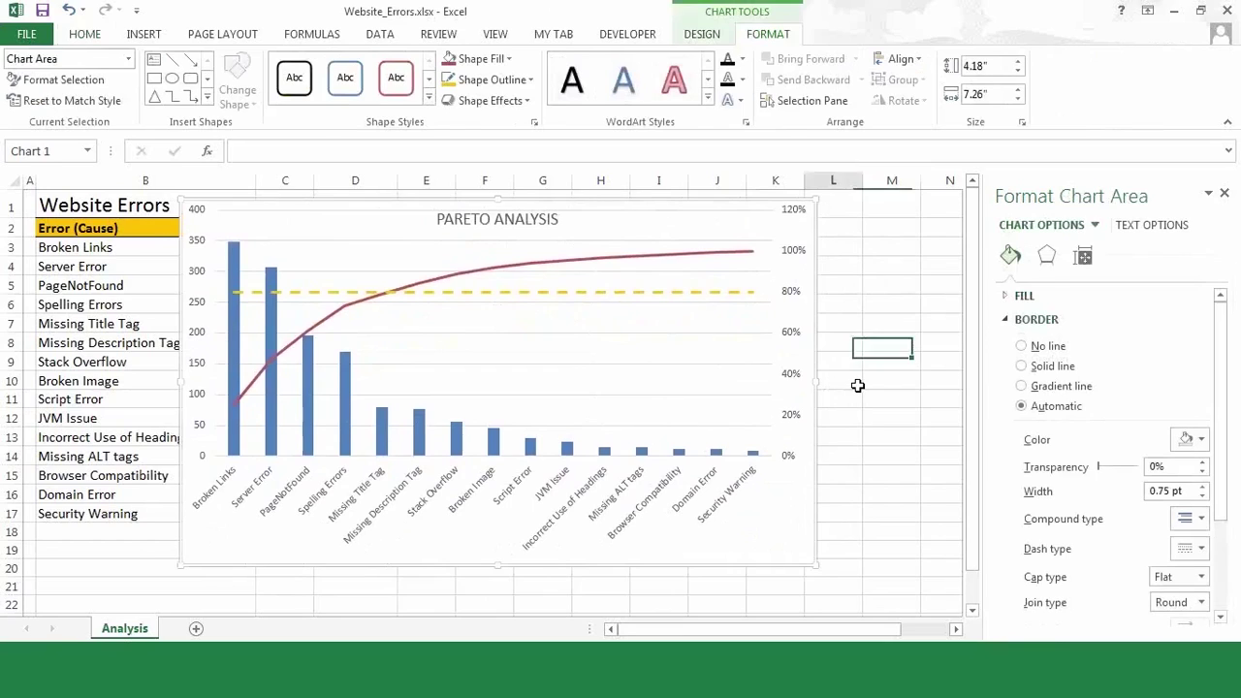
left_click(140, 552)
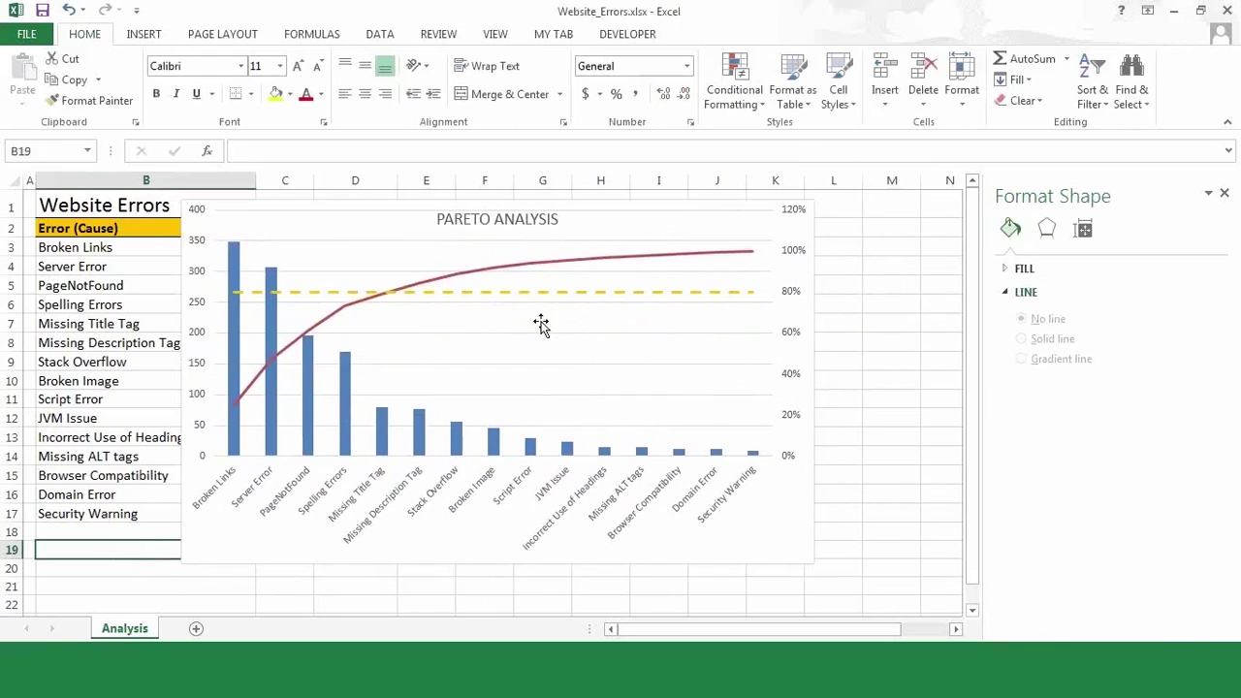
Step: Apply the dark chart style: black background, blue bars and a green 80% line
left_click(653, 225)
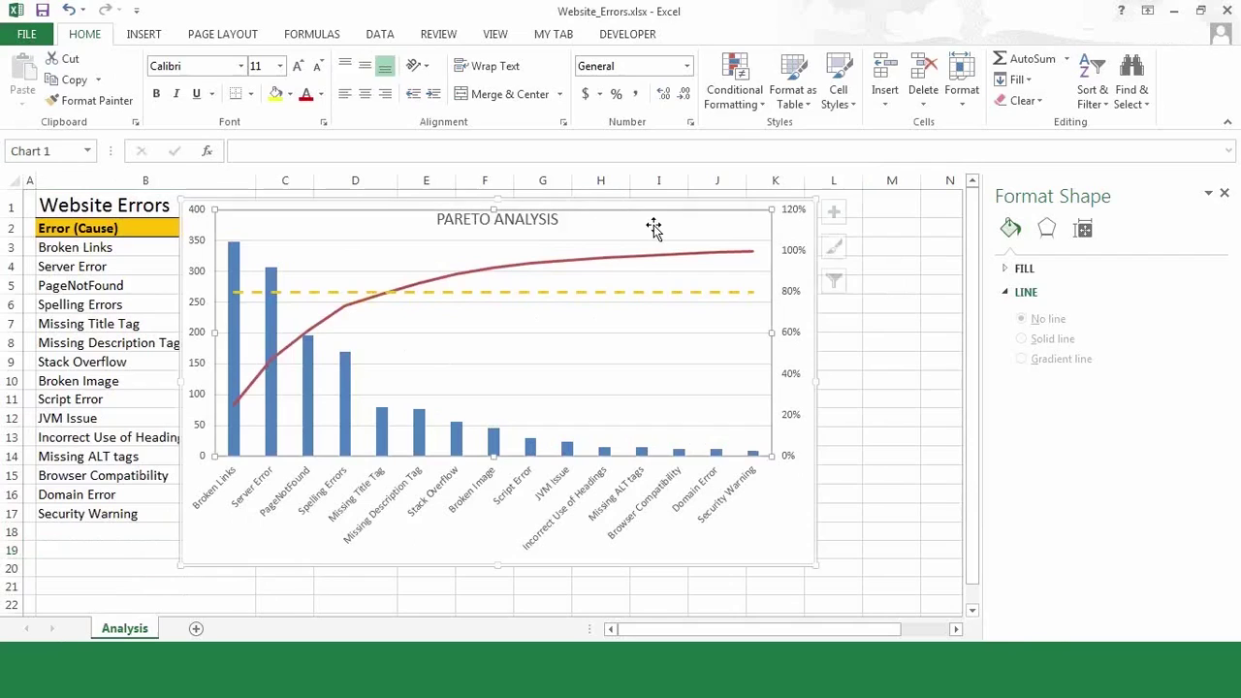
left_click(693, 202)
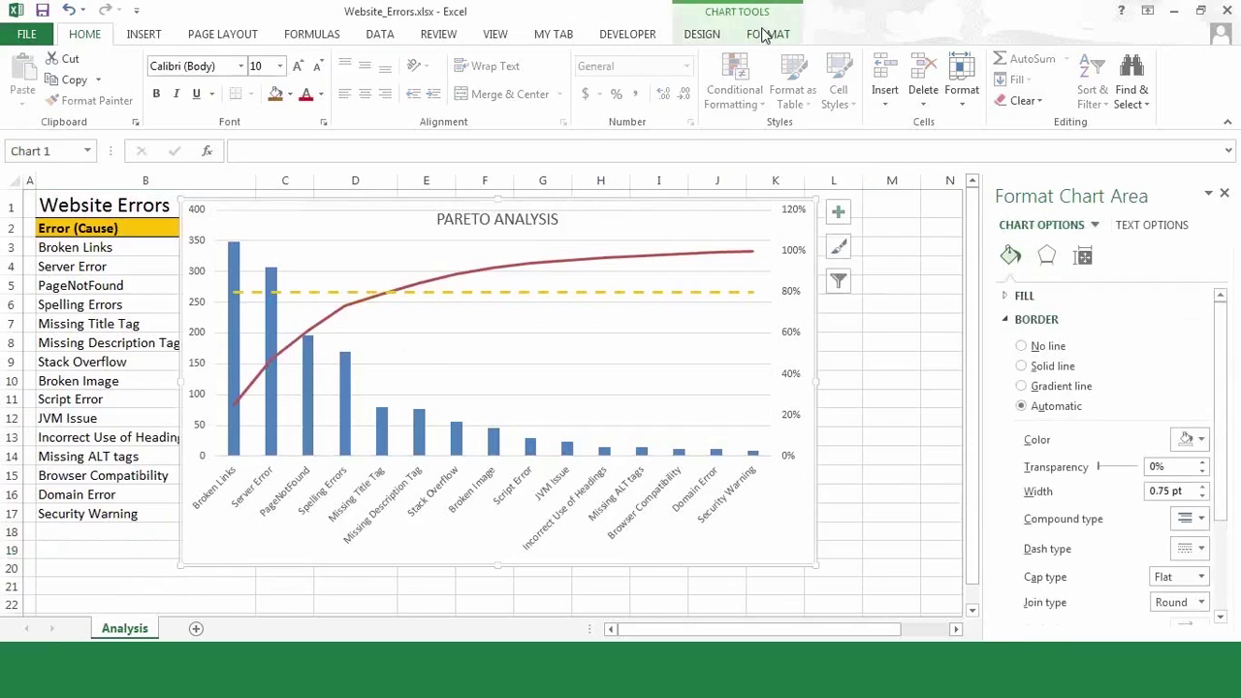
left_click(702, 35)
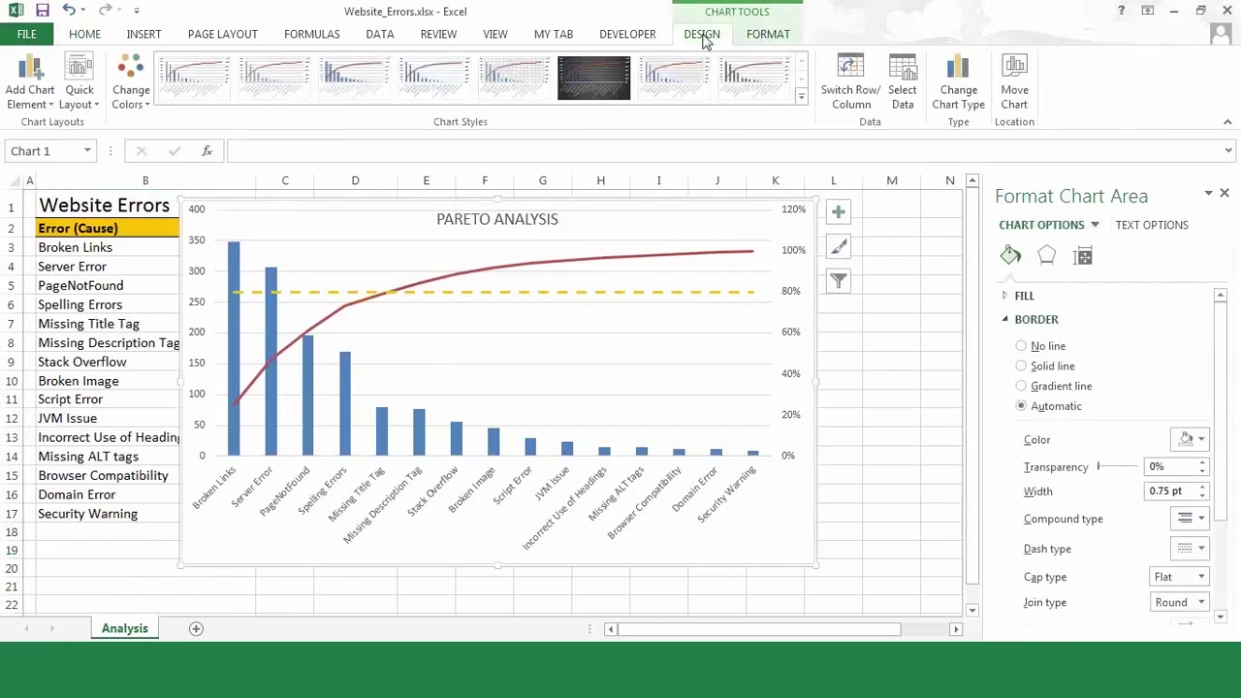
left_click(615, 79)
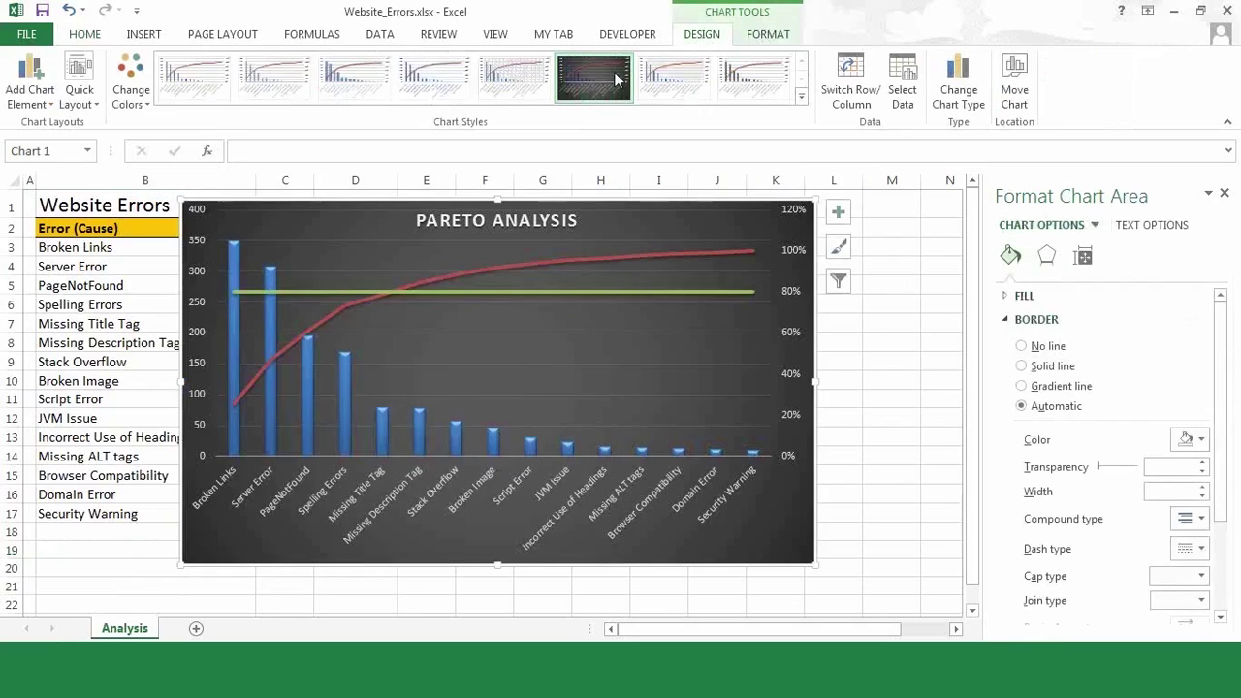
left_click(802, 101)
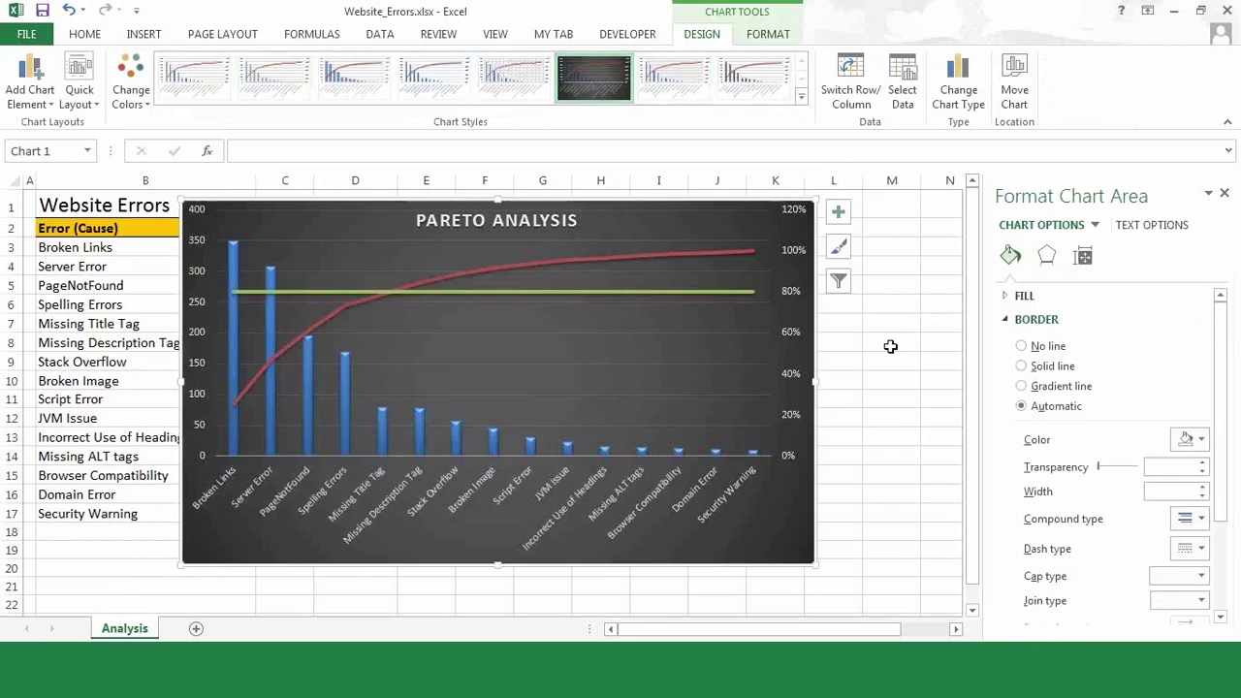
left_click(922, 347)
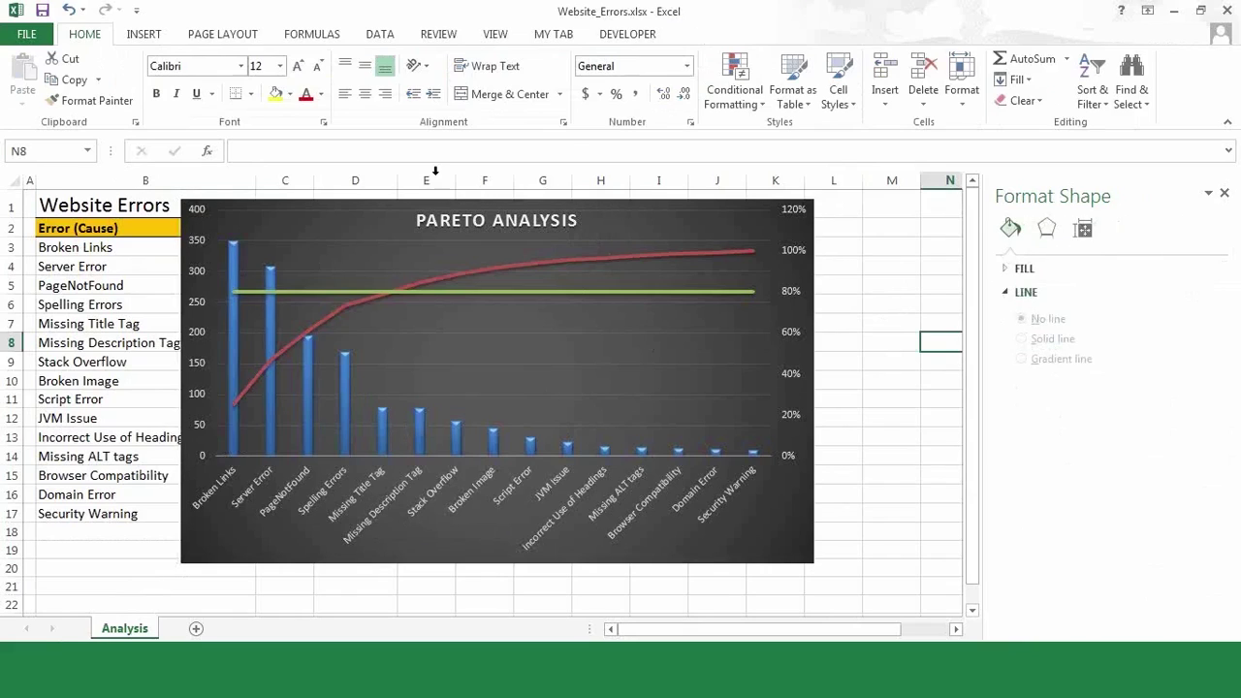
left_click(636, 295)
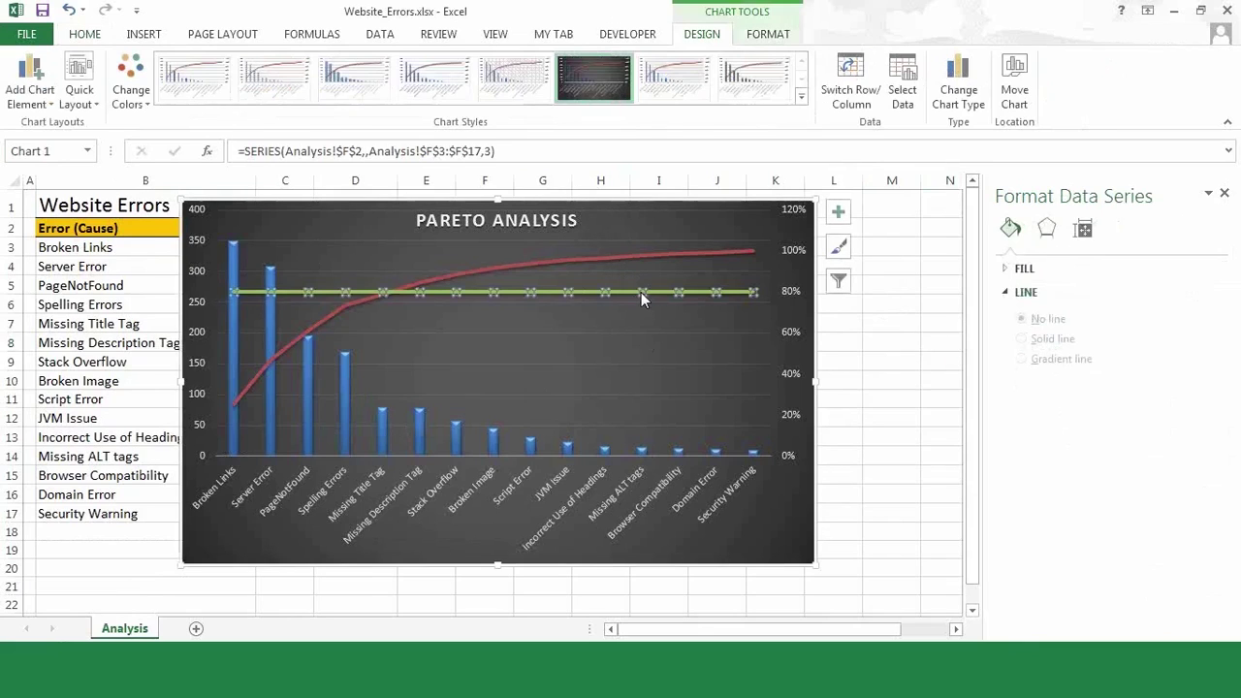
Step: Give the 80% Target line in the Pareto chart a yellow outline
left_click(769, 36)
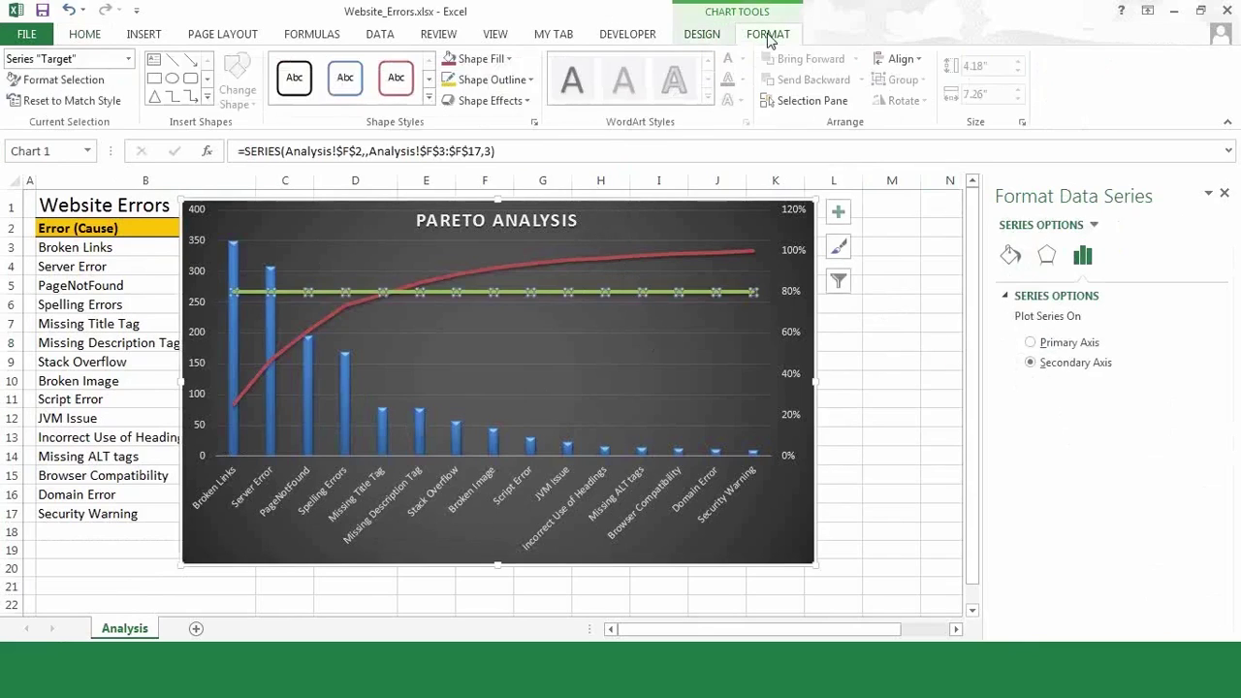
left_click(530, 82)
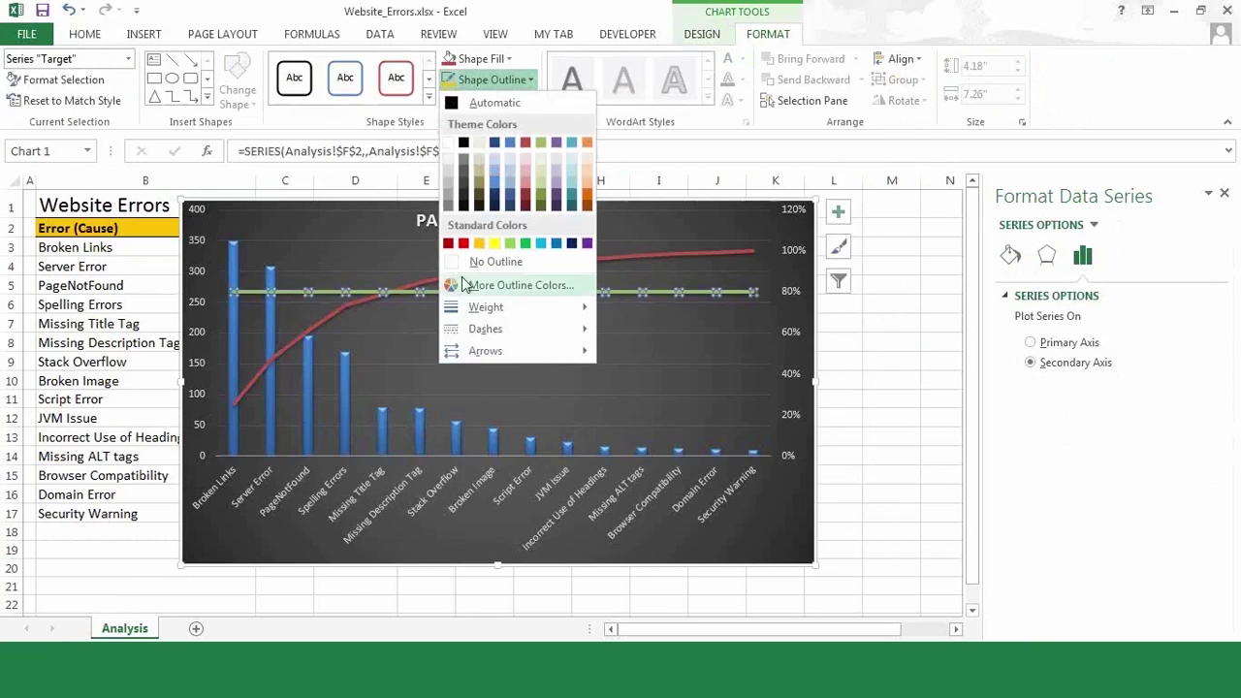
left_click(494, 242)
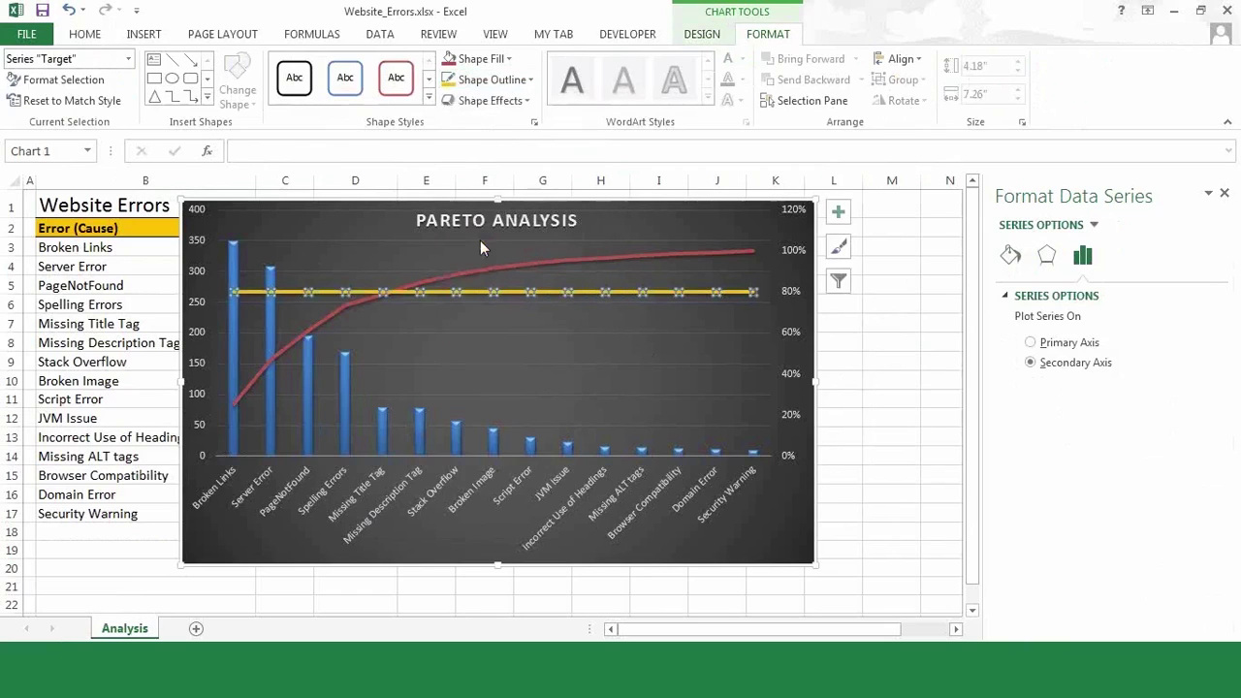
Step: Make the target line dashed, then close the Website_Errors workbook
left_click(528, 80)
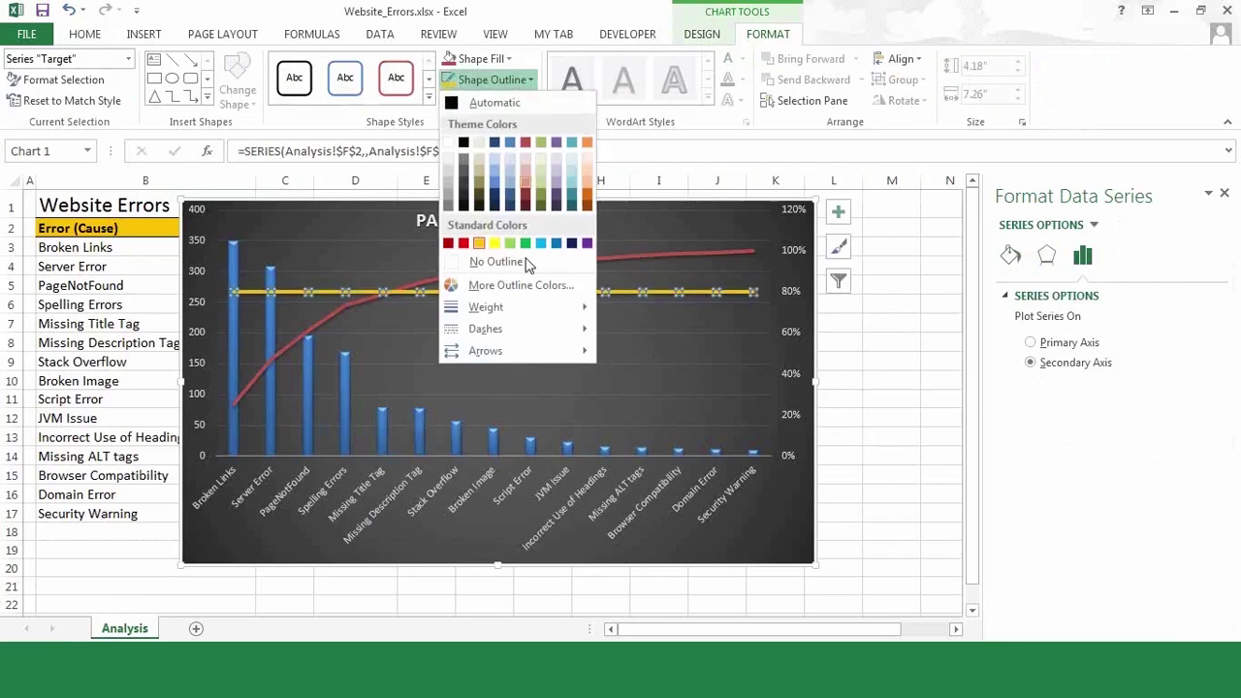
mouse_move(529, 329)
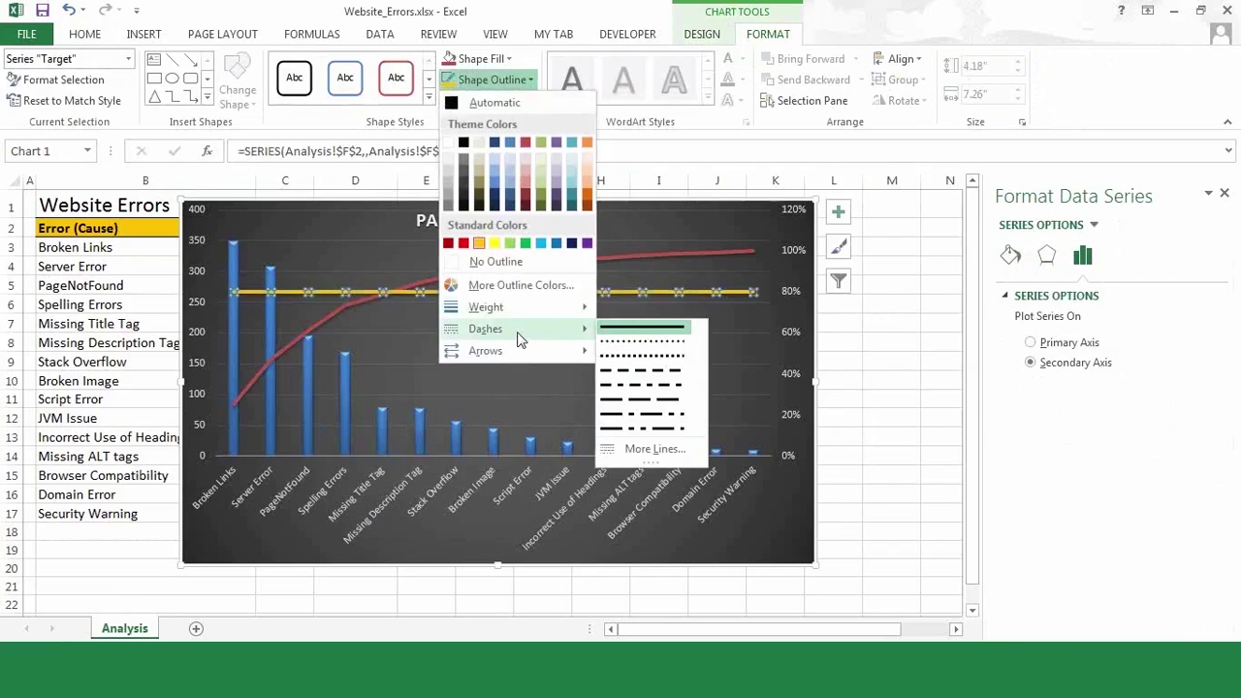
left_click(630, 371)
left_click(741, 587)
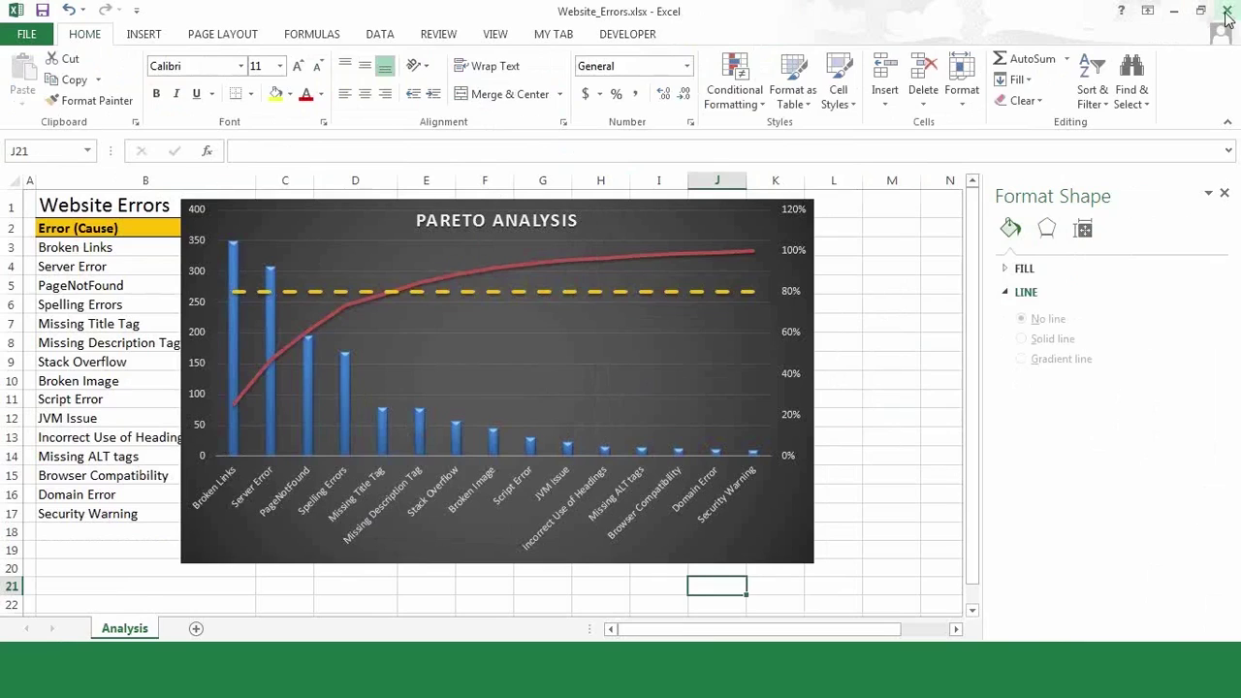
left_click(1227, 12)
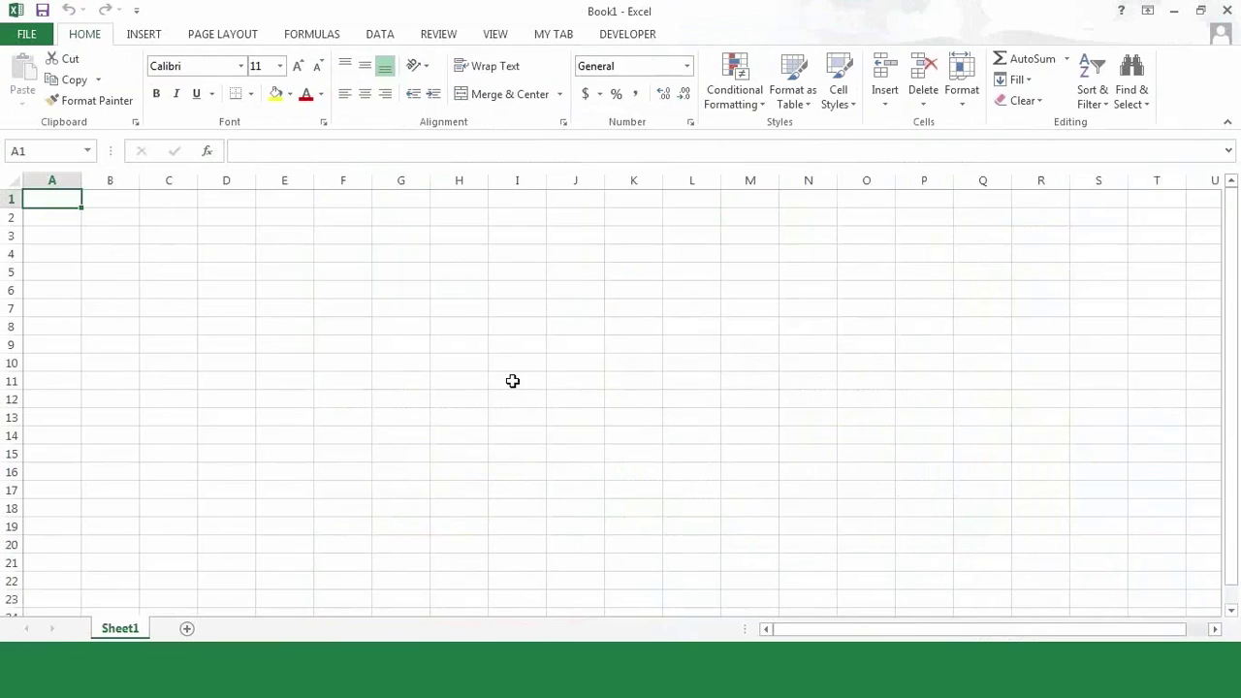
Step: Enter the City header and Bangalore, fill city names down to A11, and widen column A
type("City")
key("Return")
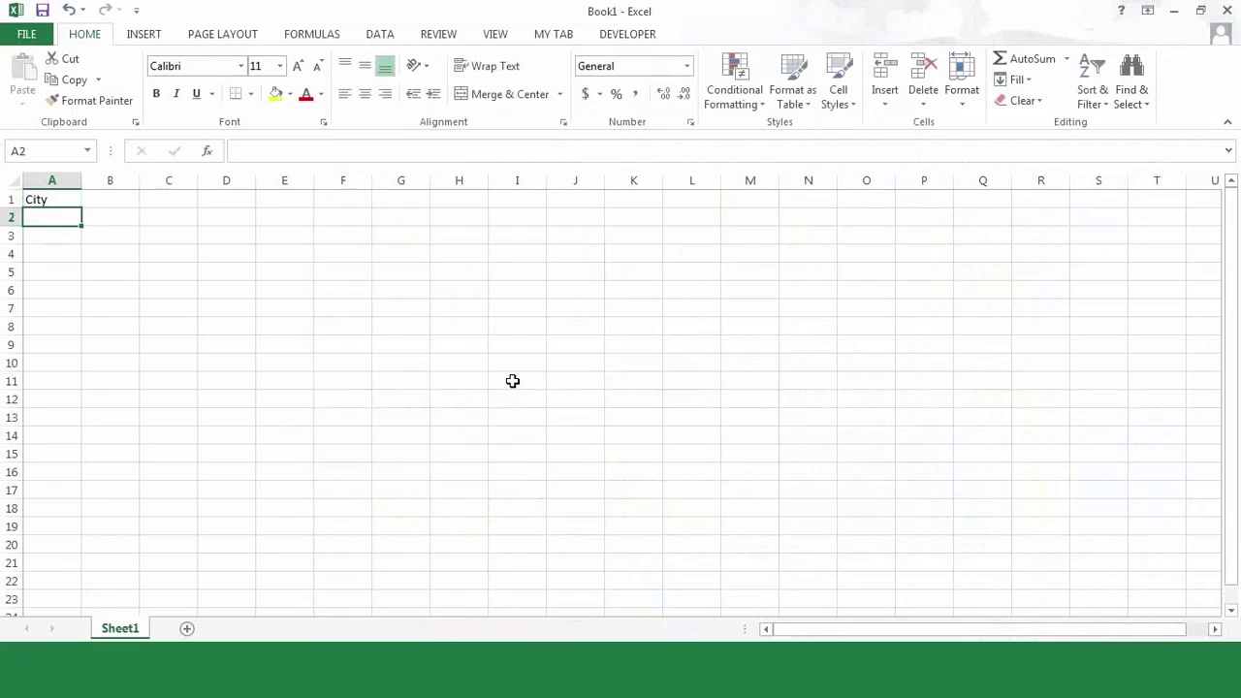
type("Bangalore")
key("Return")
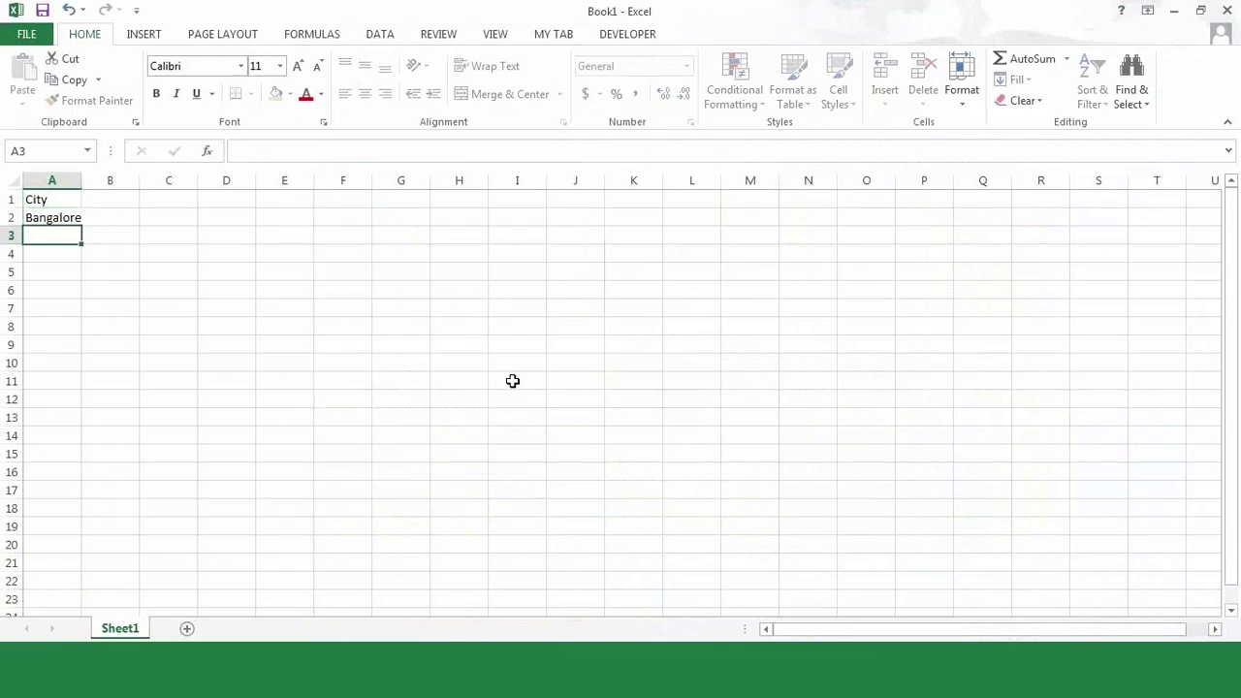
key("Up")
left_click_drag(82, 226, 83, 394)
left_click(121, 309)
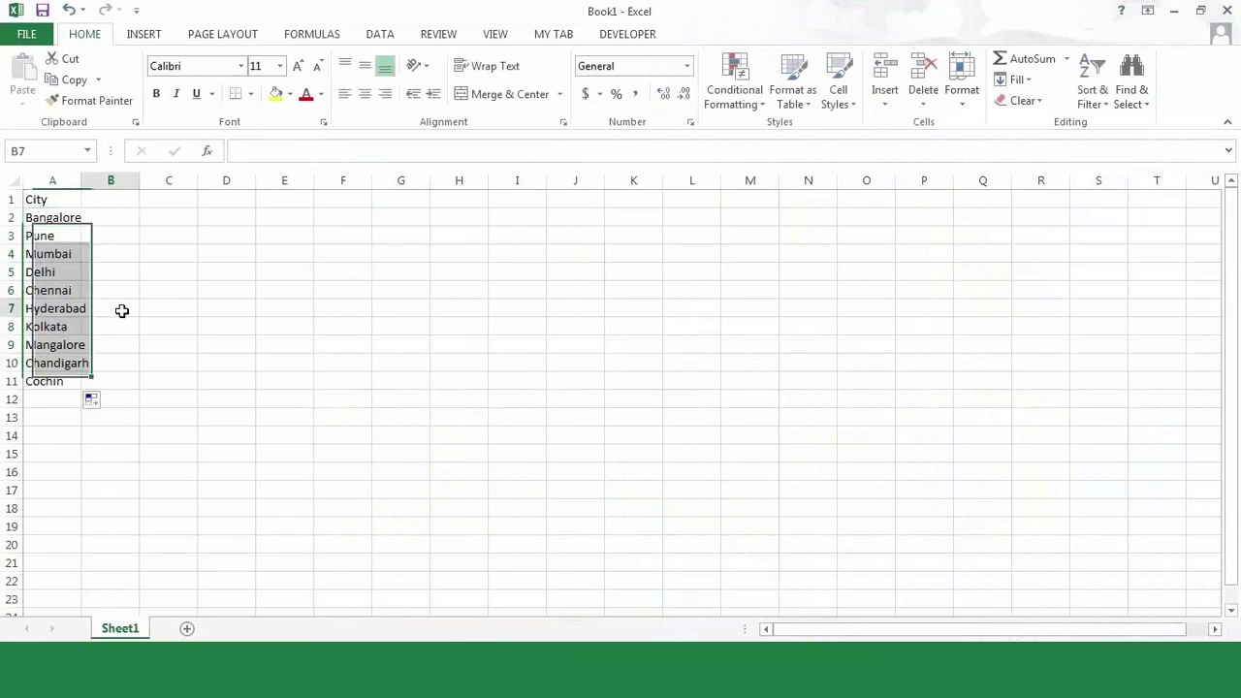
left_click_drag(83, 183, 95, 182)
Step: Put month headers Jan through Jun in B1:G1
left_click(133, 195)
type("Jan")
key("Return")
left_click(133, 197)
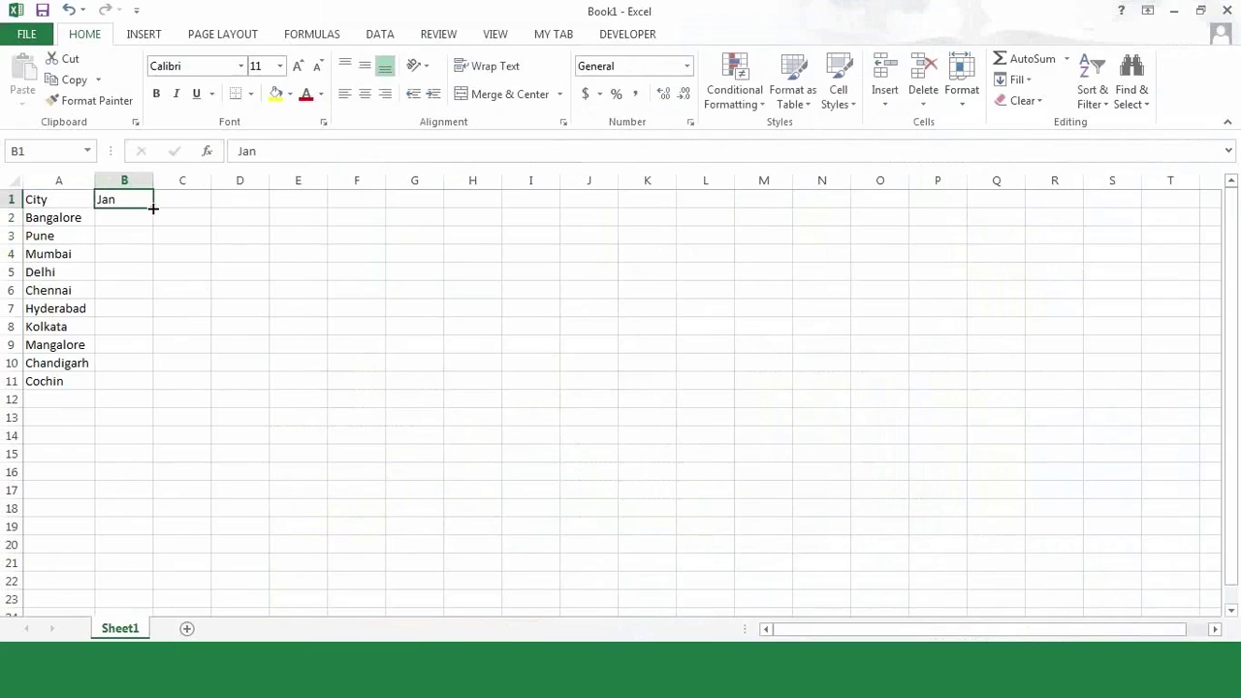
left_click_drag(155, 207, 443, 213)
Step: Enter =RANDBETWEEN(10,90) in cell B2
left_click(125, 218)
type("=rand")
key("Down")
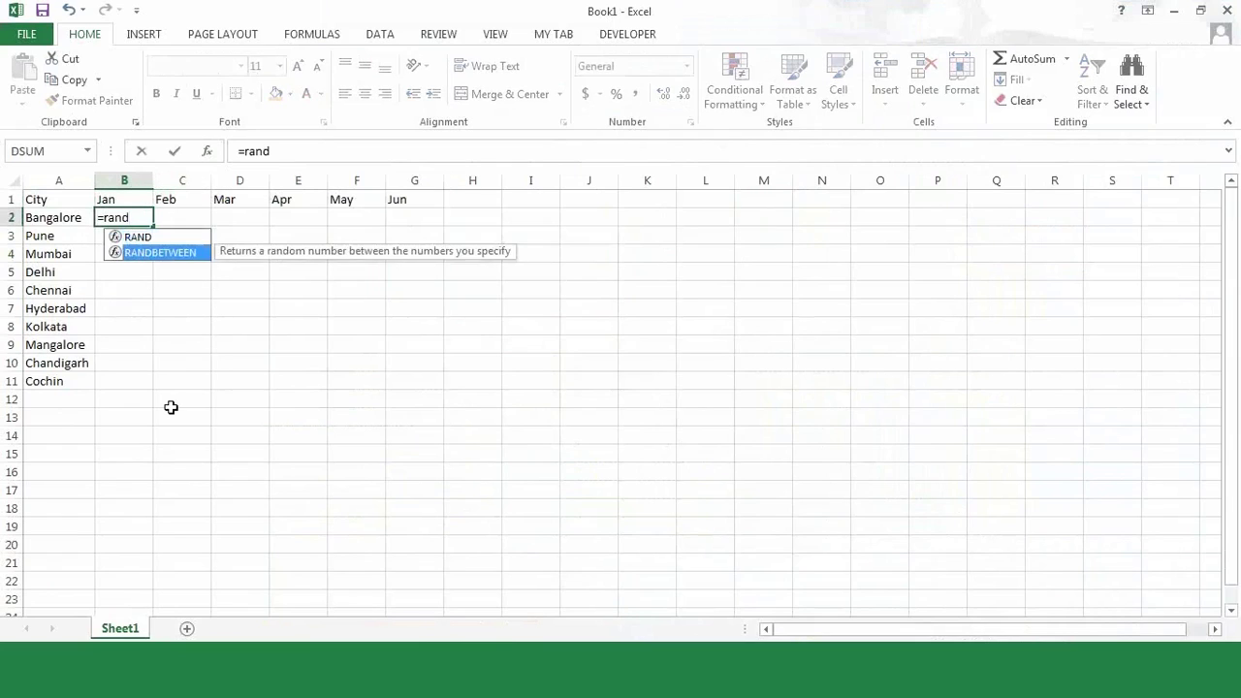
key("Tab")
type("10,90)")
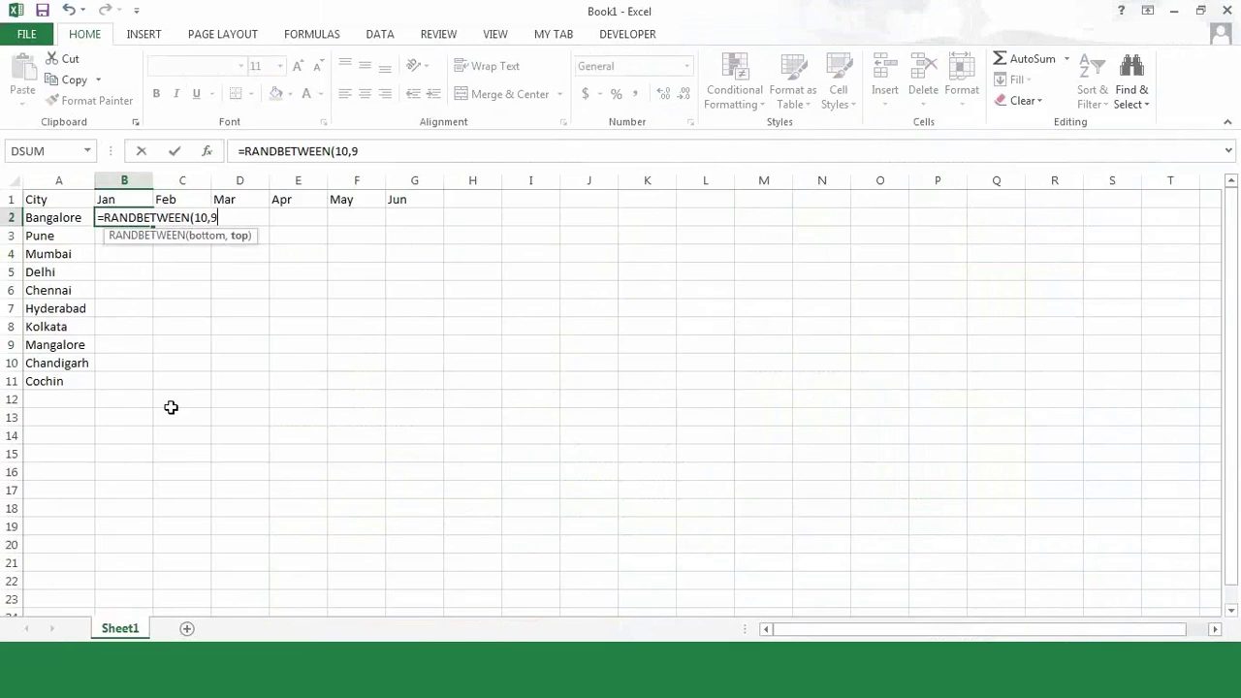
key("Return")
Step: Fill the RANDBETWEEN formula across B2:G11 and copy the range
key("Up")
key("shift+Right")
key("shift+Right")
key("shift+Right")
key("shift+Right")
key("shift+Right")
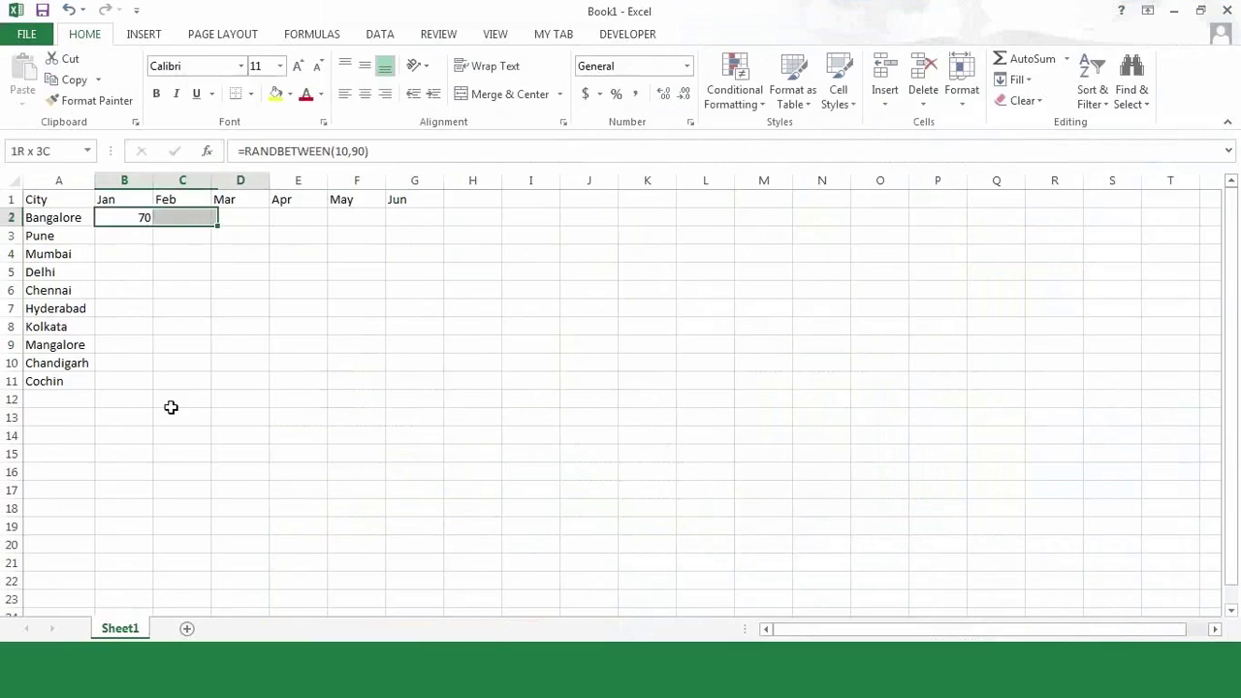
key("shift+Down")
key("shift+Down")
key("shift+Down")
key("shift+Down")
key("shift+Down")
key("shift+Down")
key("shift+Down")
key("shift+Down")
key("shift+Down")
key("shift+Down")
key("shift+Up")
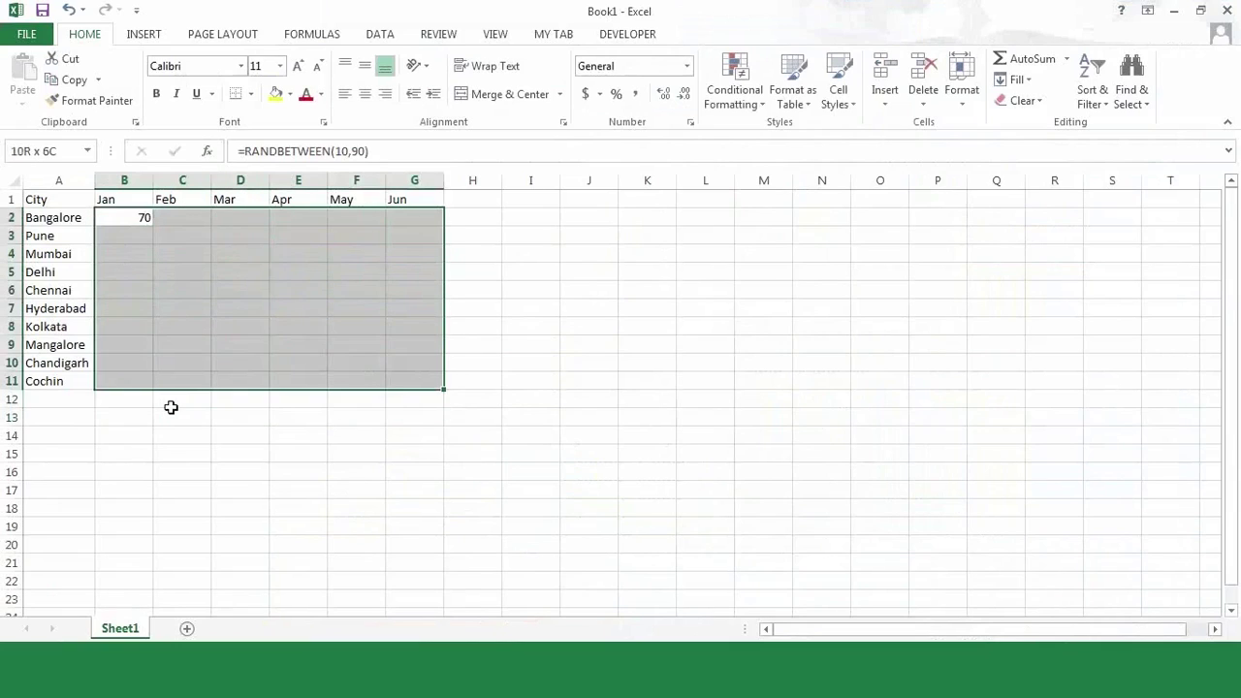
key("ctrl+d")
key("ctrl+r")
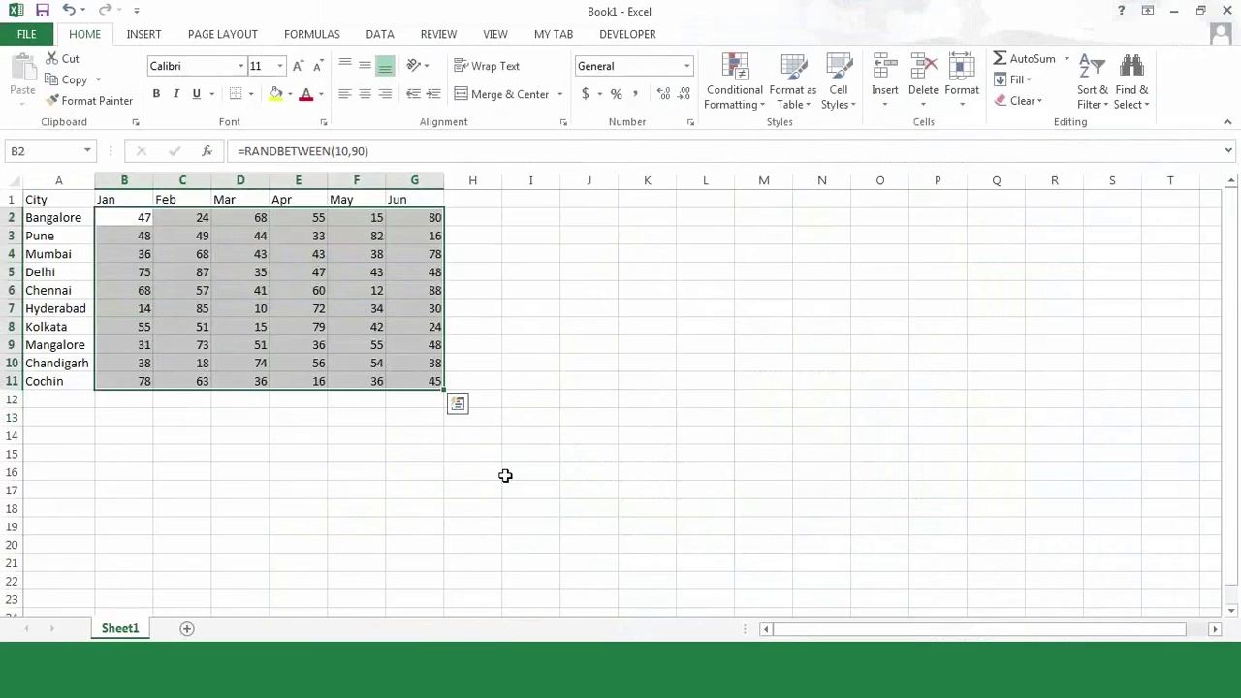
key("ctrl+c")
right_click(275, 243)
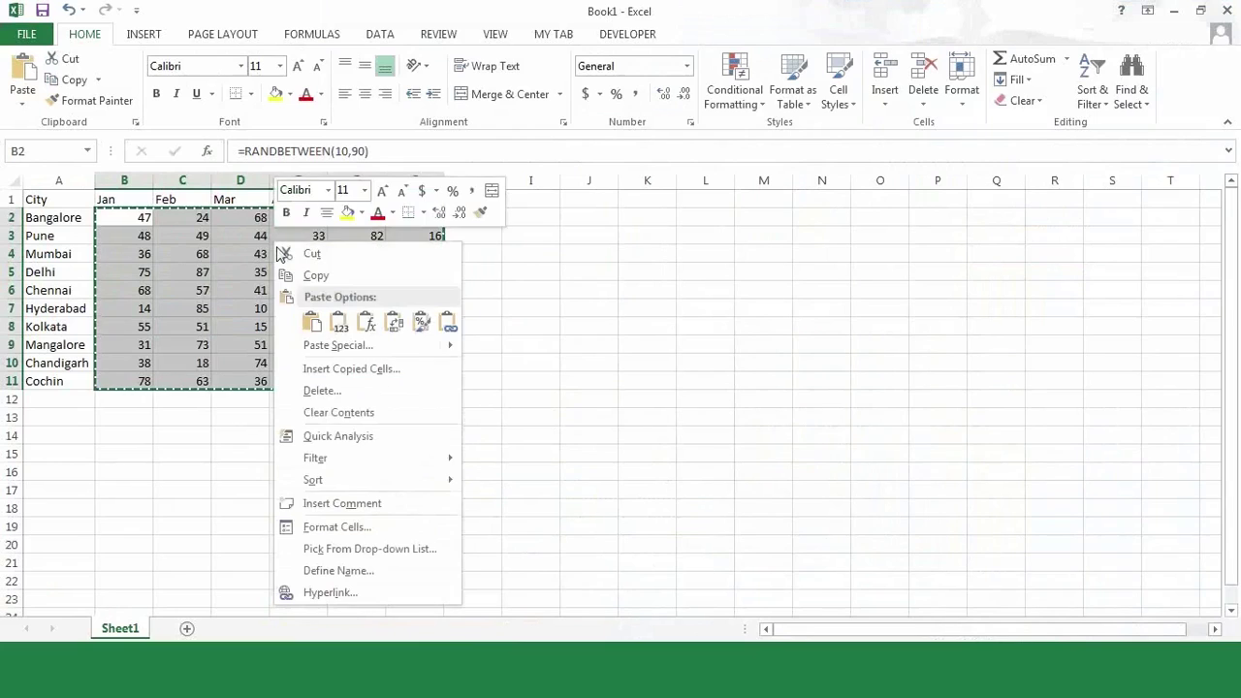
Step: Paste B2:G11 back over itself as fixed values and number formats
left_click(347, 346)
double_click(440, 310)
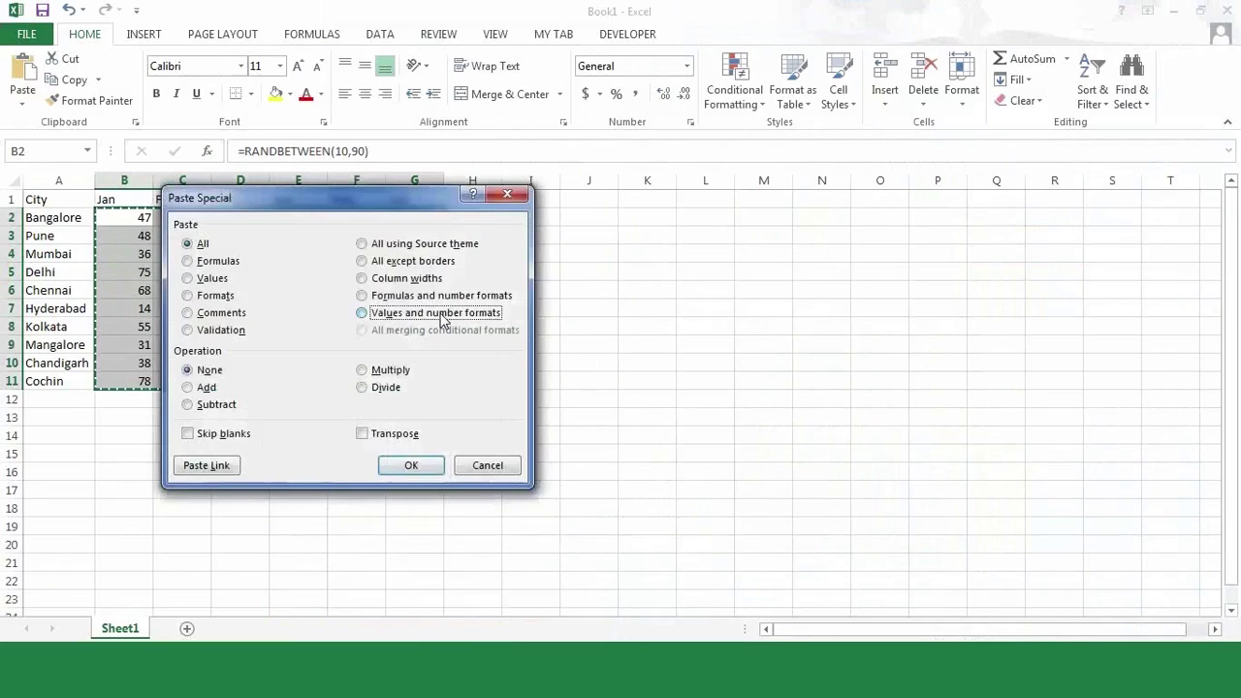
left_click(130, 241)
Step: Centre the table A1:G11 and make the header row A1:G1 bold with yellow fill
left_click_drag(61, 199, 441, 385)
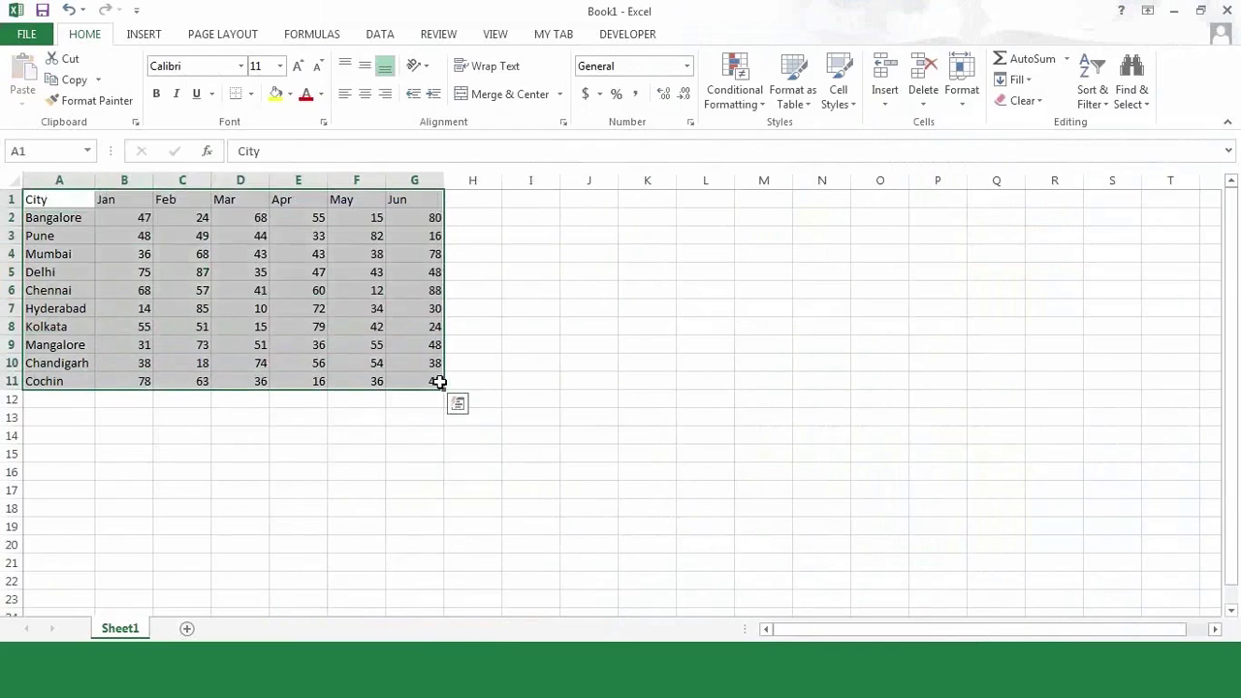
left_click(365, 93)
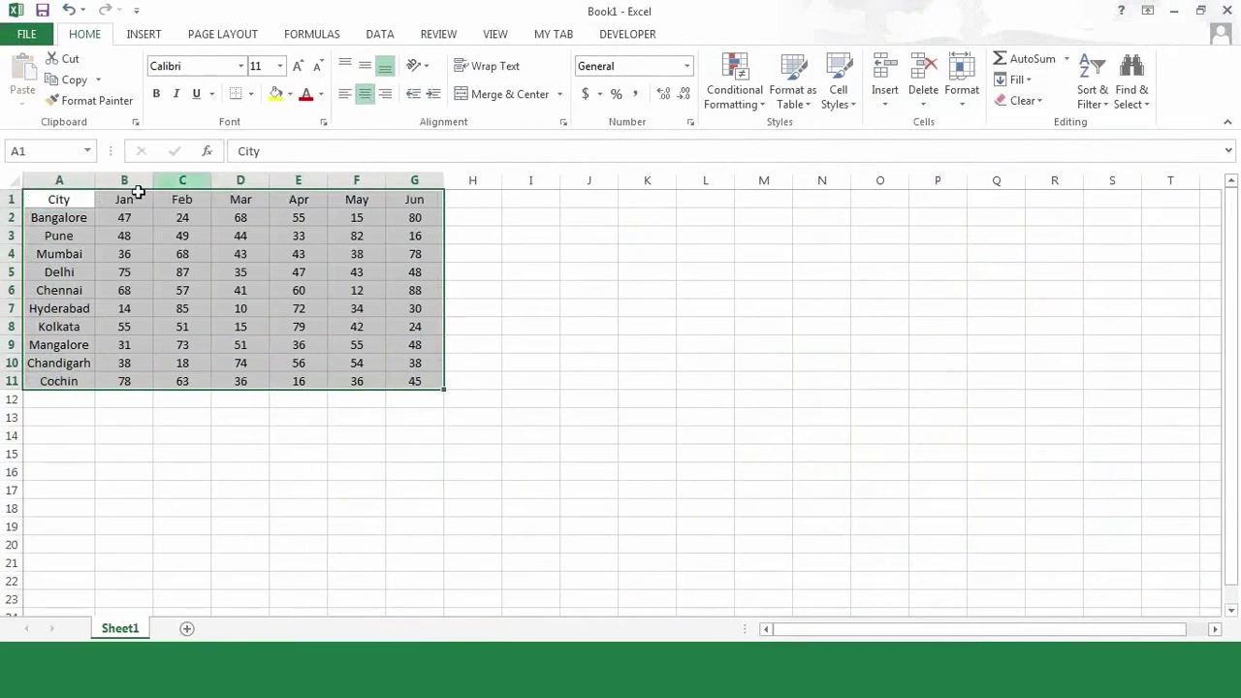
left_click_drag(87, 197, 415, 200)
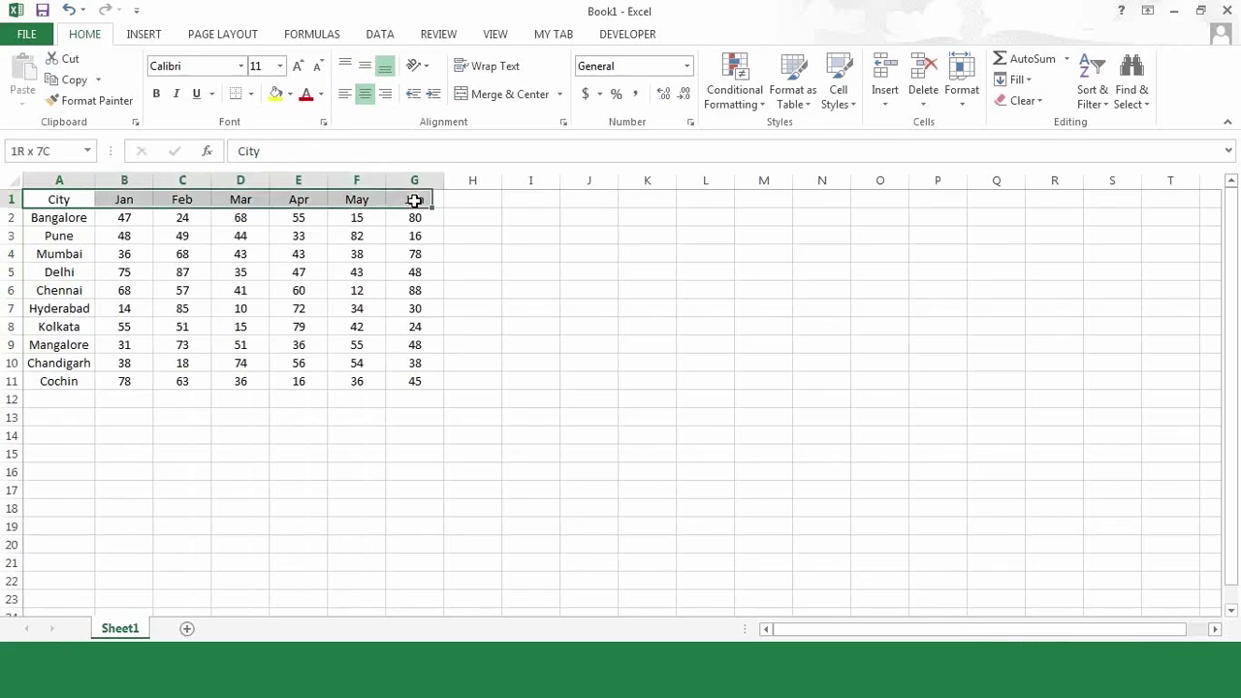
left_click(278, 94)
key("ctrl+b")
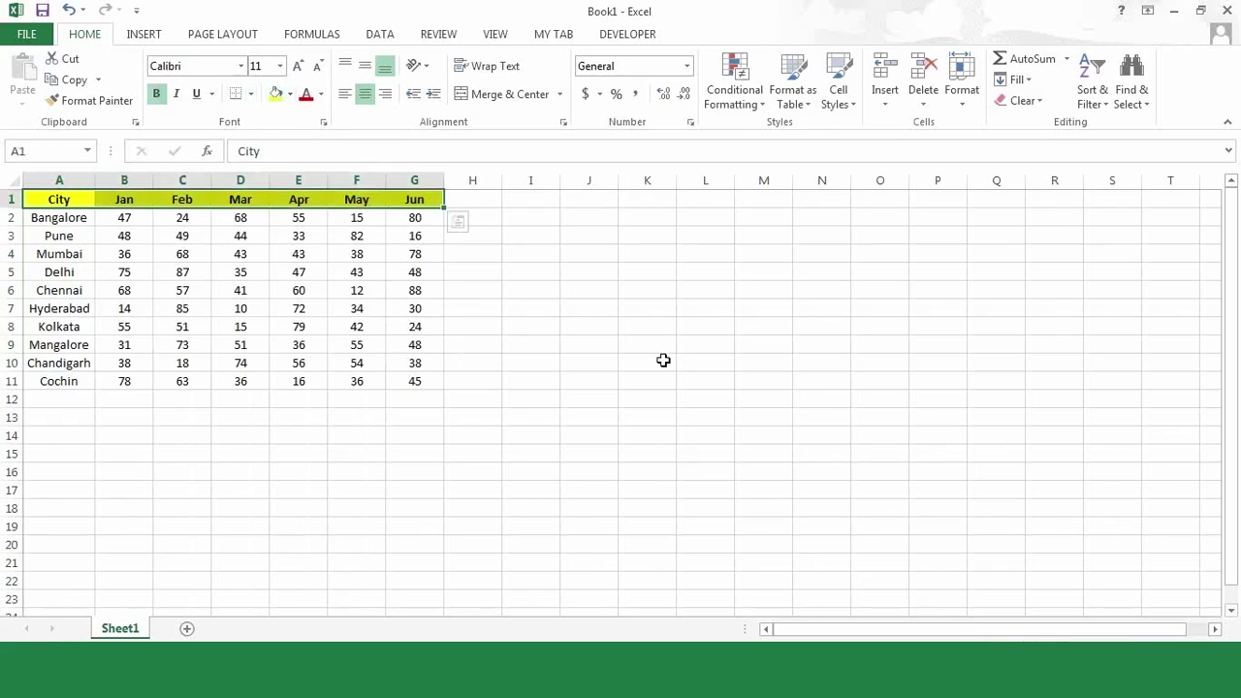
left_click(663, 364)
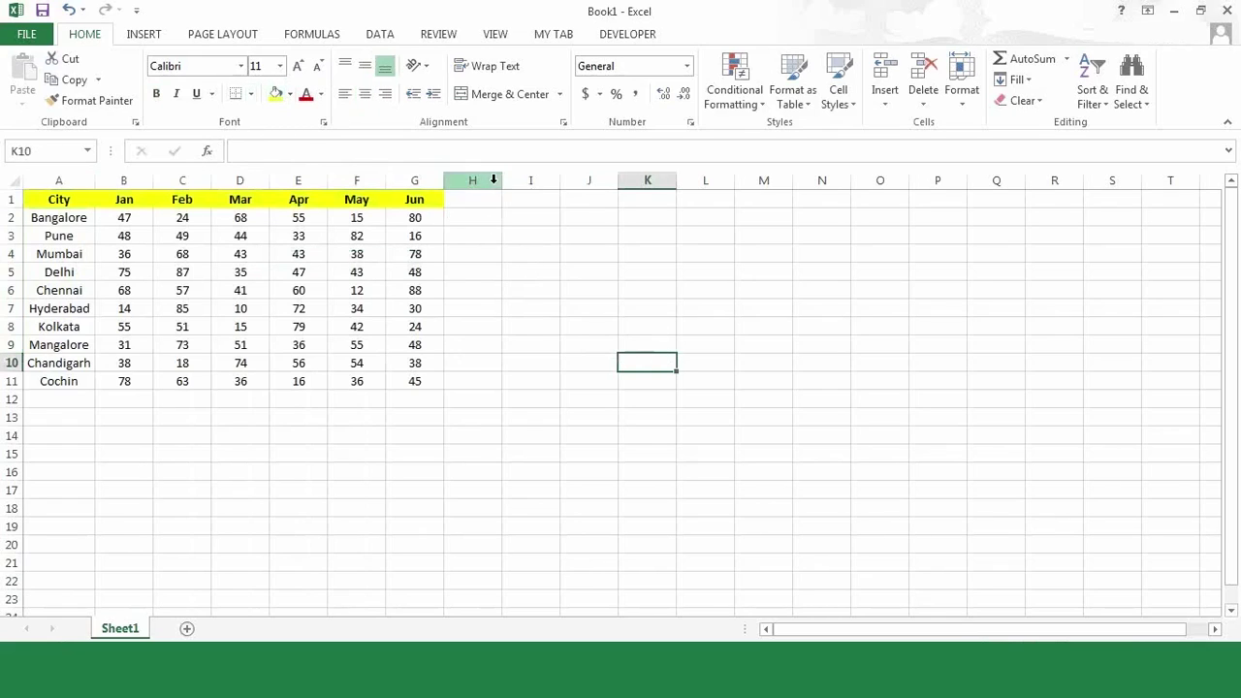
Step: Widen column H and apply All Borders to the city table
left_click_drag(502, 180, 580, 188)
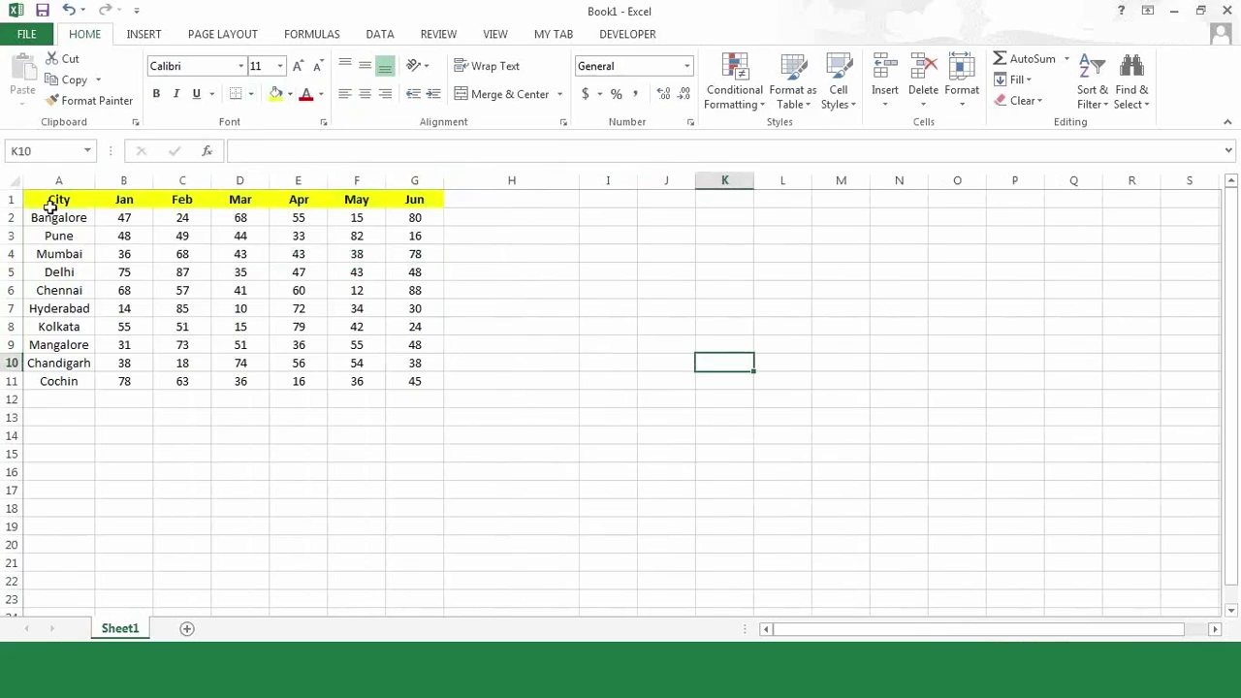
left_click_drag(56, 199, 415, 381)
left_click(252, 94)
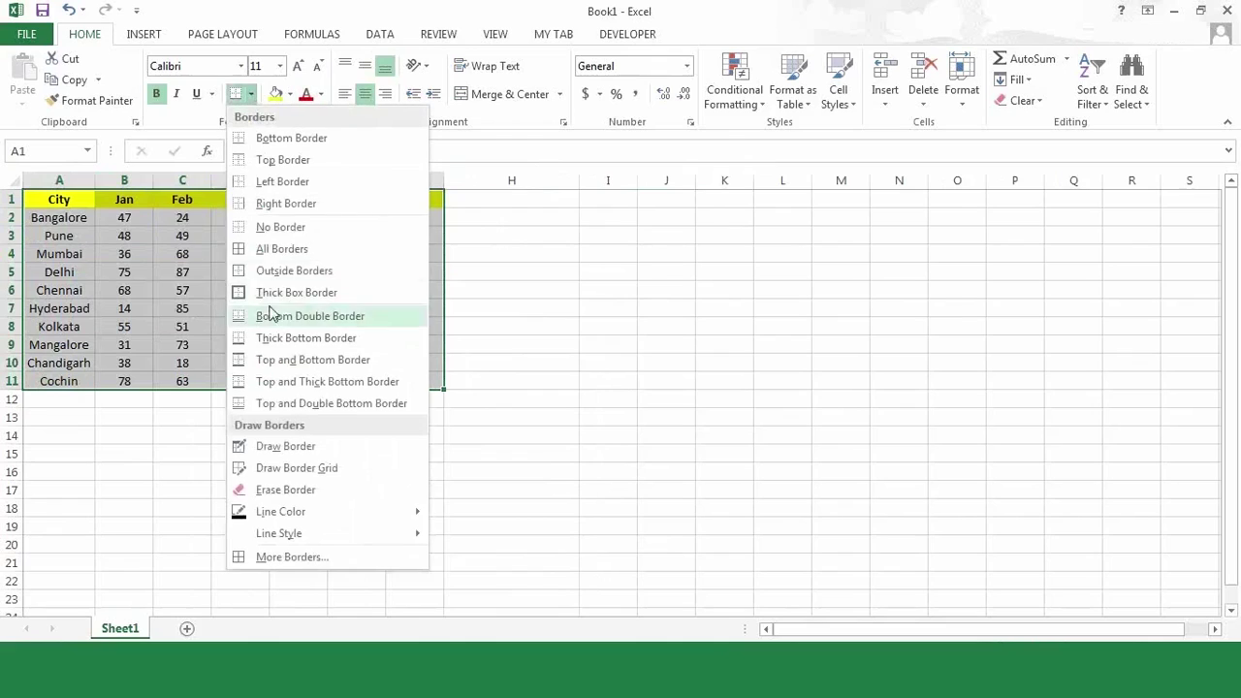
left_click(281, 247)
left_click(238, 538)
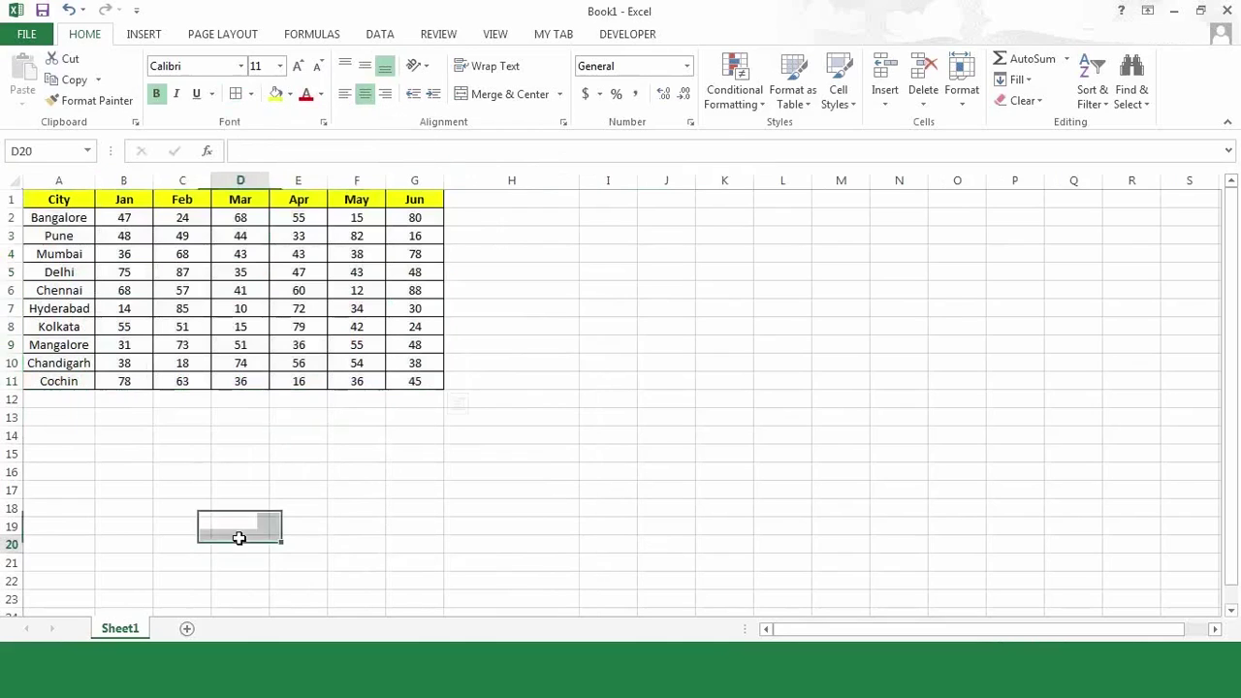
left_click(462, 217)
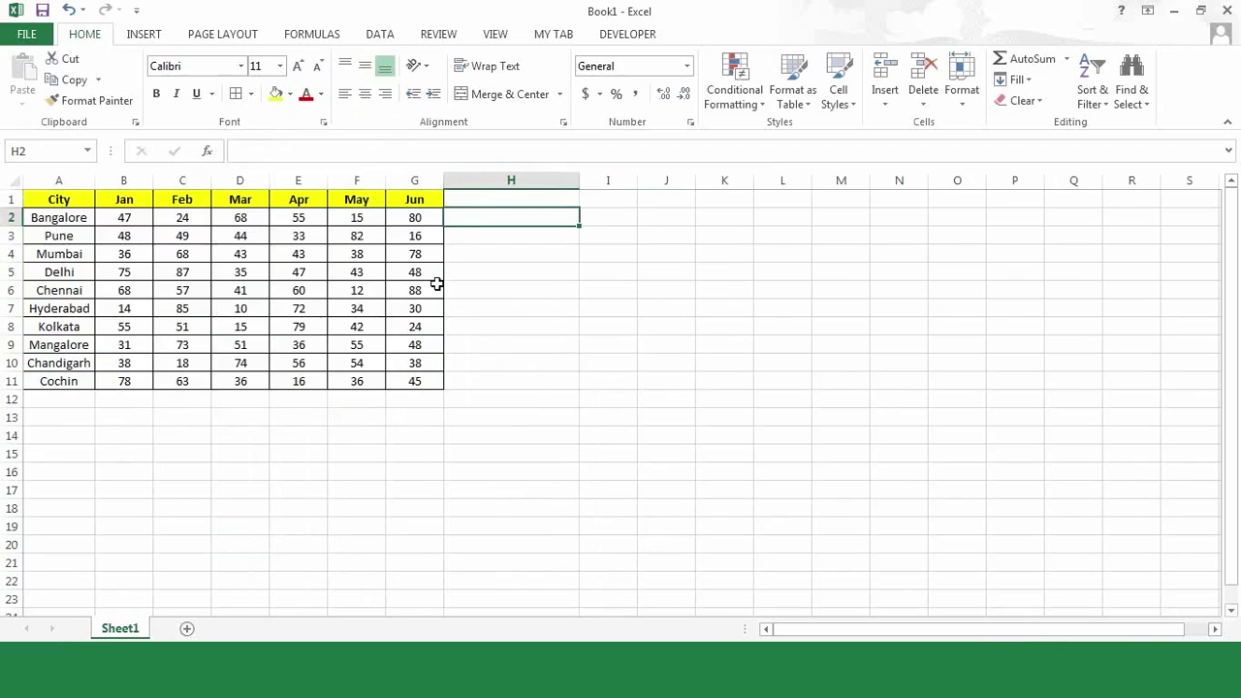
Step: Add a Trend header in H1 and make rows 2 to 11 taller
left_click(505, 197)
type("T")
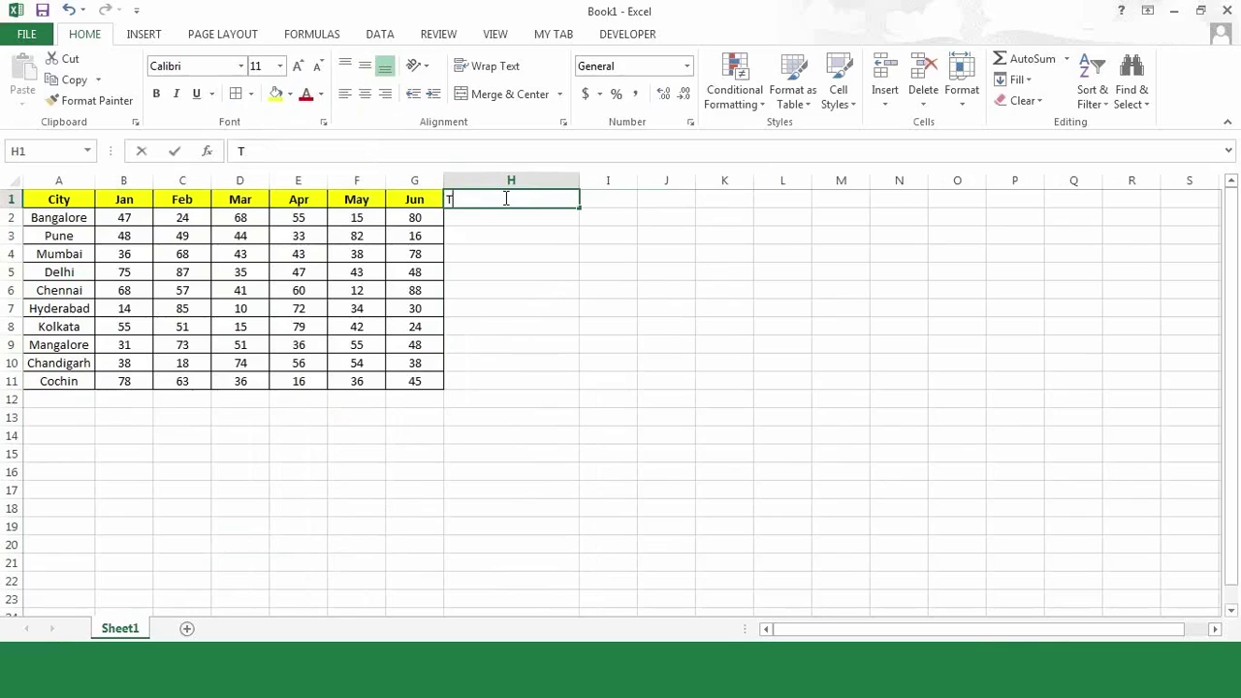
type("rend")
key("Return")
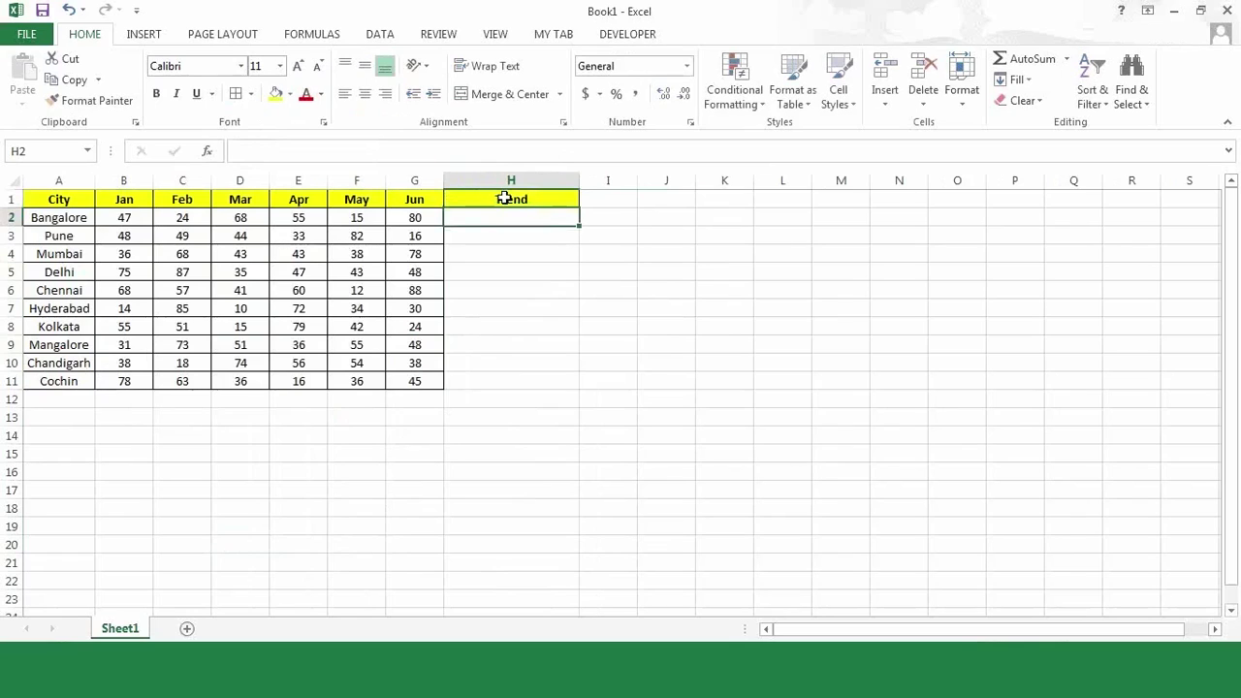
left_click_drag(11, 217, 6, 386)
left_click_drag(12, 316, 12, 322)
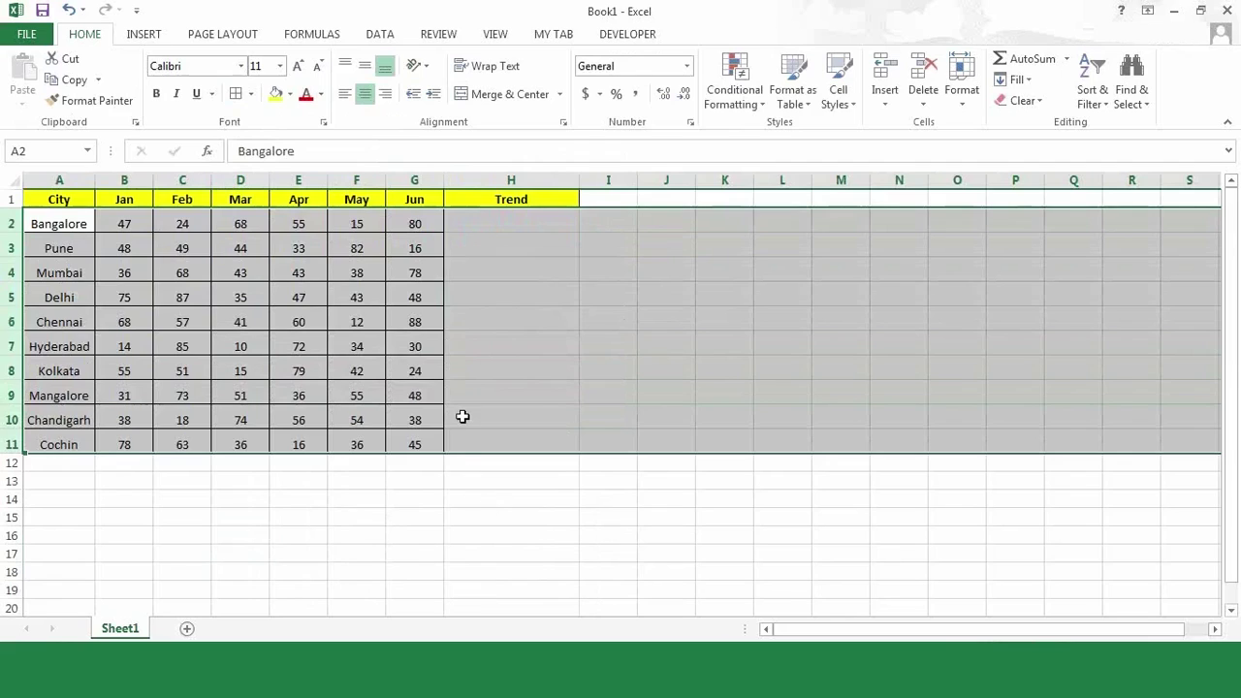
left_click(465, 415)
Step: Apply All Borders to H1:H11 and select H2 for the first sparkline
left_click_drag(479, 200, 491, 439)
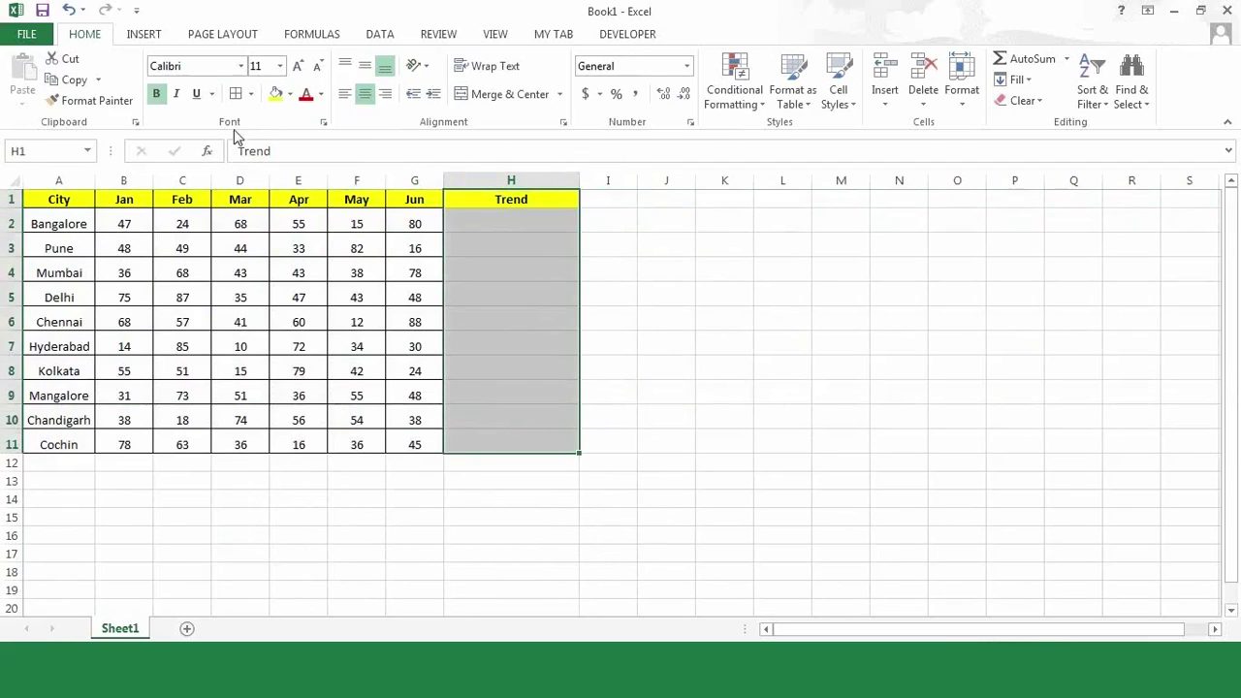
left_click(236, 93)
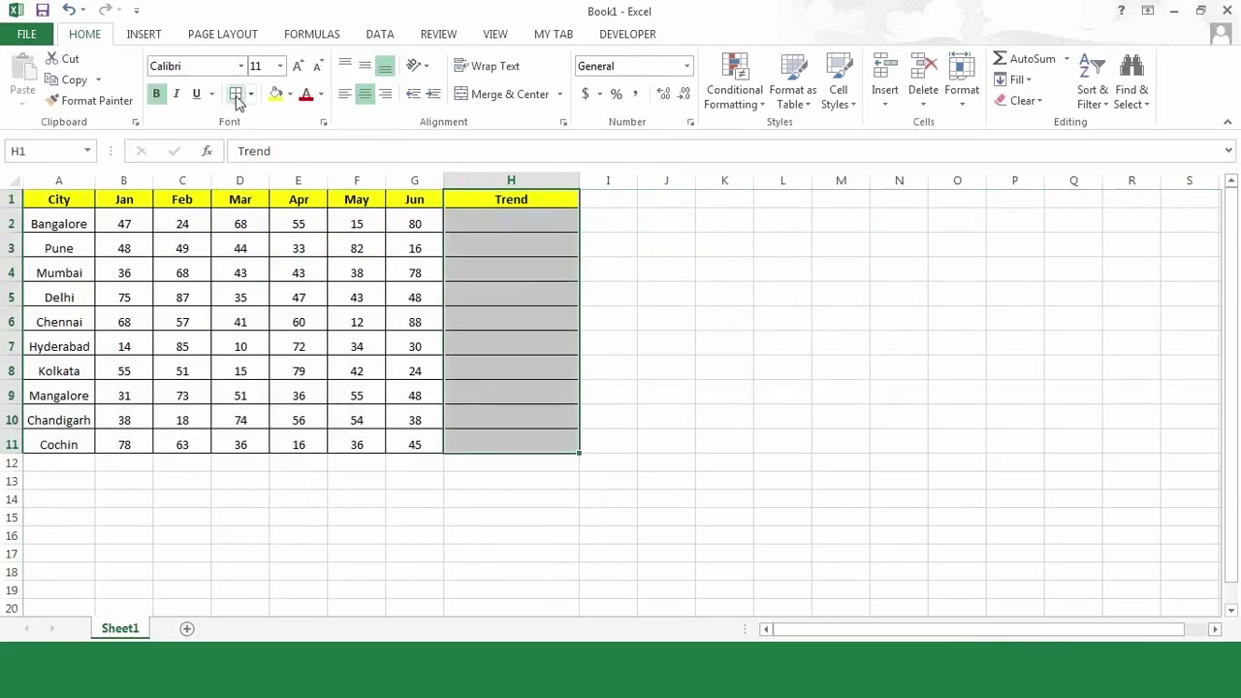
left_click(712, 369)
left_click(513, 219)
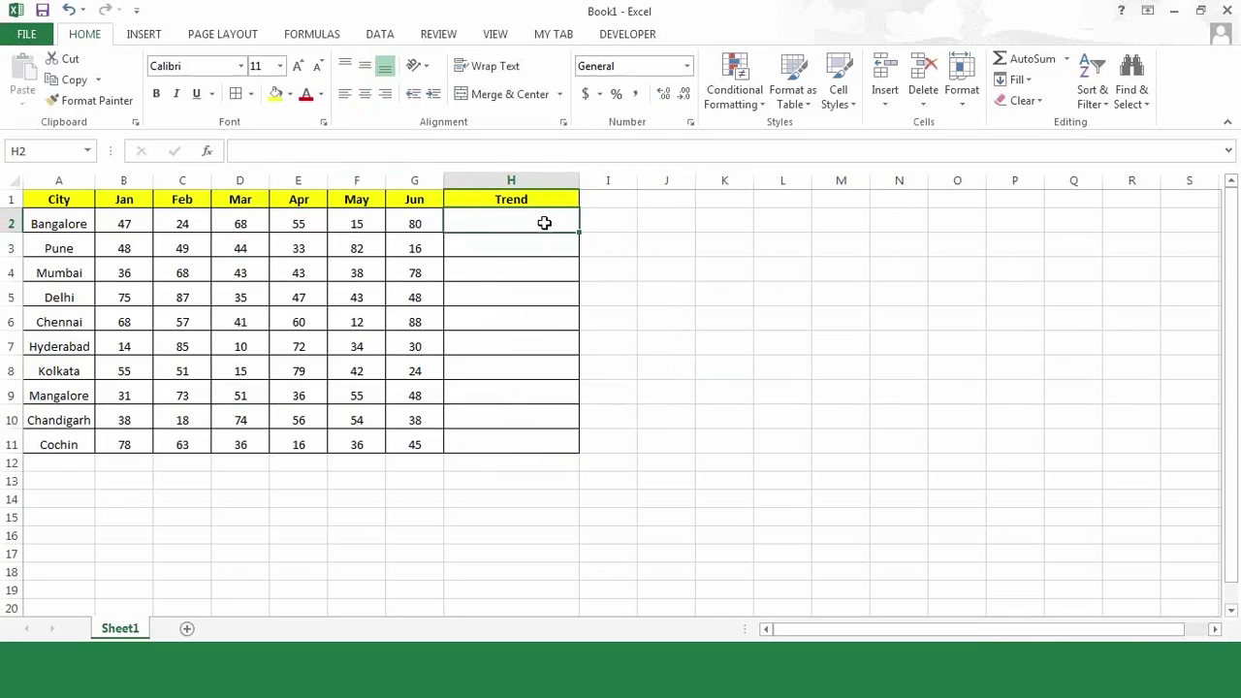
left_click(379, 34)
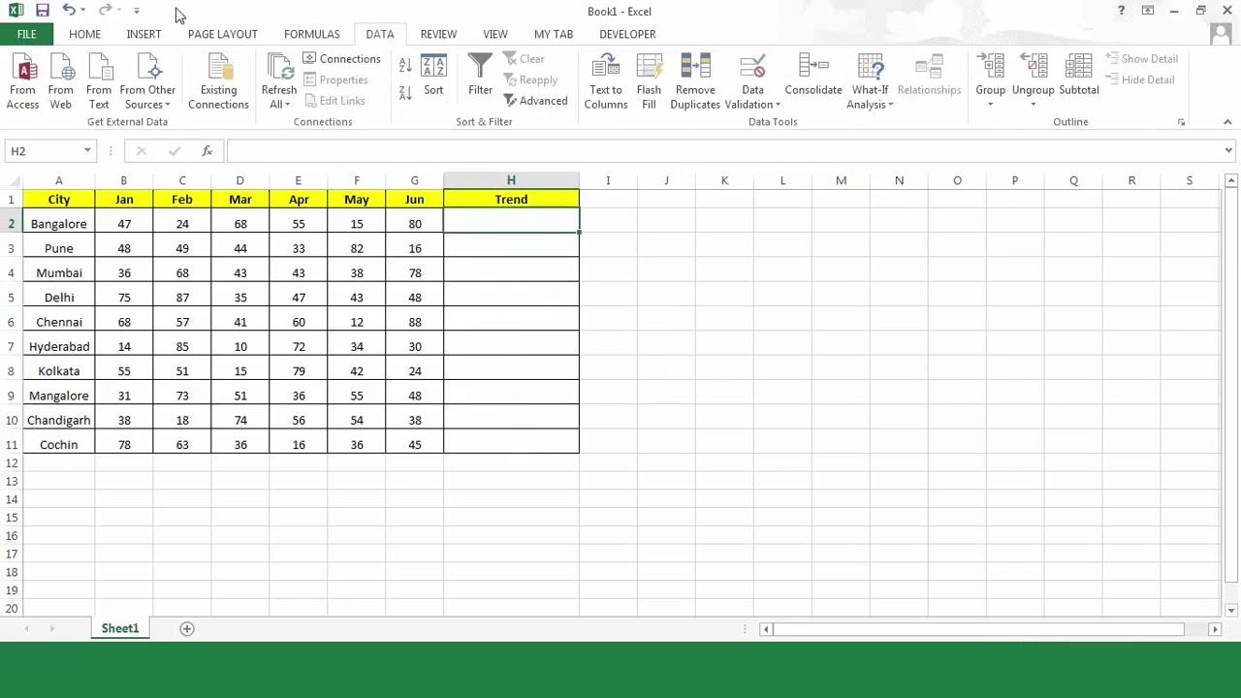
Step: Insert a line sparkline at $H$2 using Bangalore's data range B2:G2
left_click(145, 36)
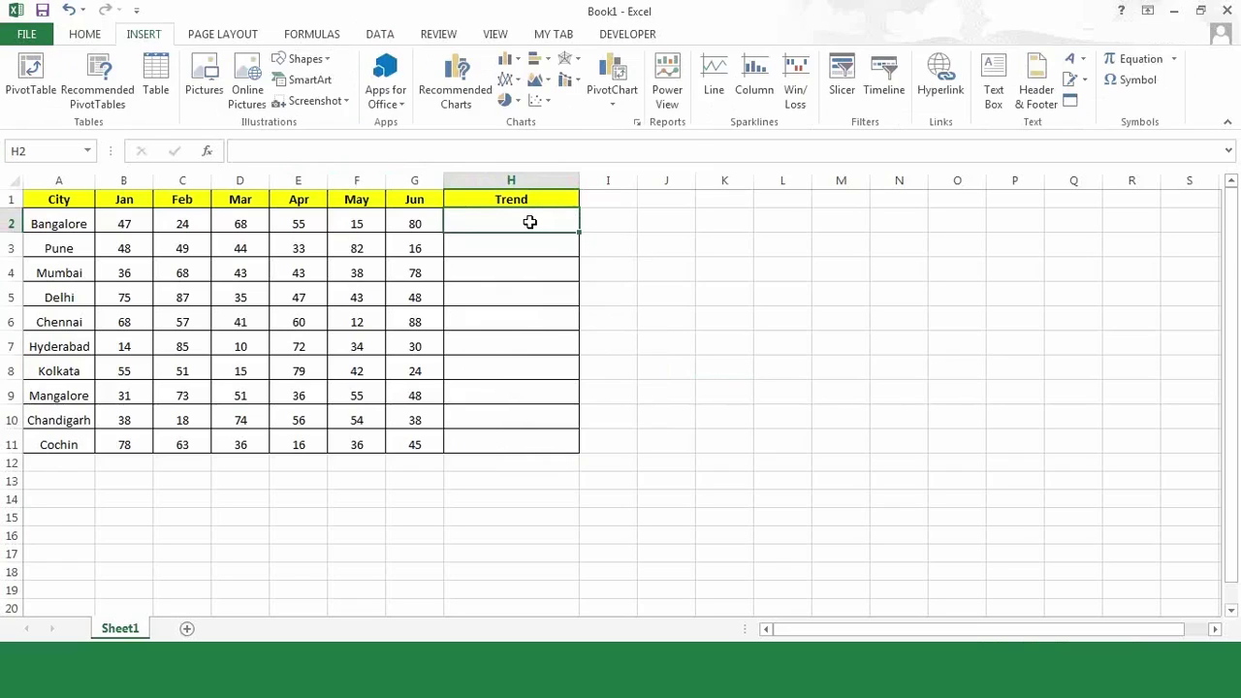
left_click(714, 83)
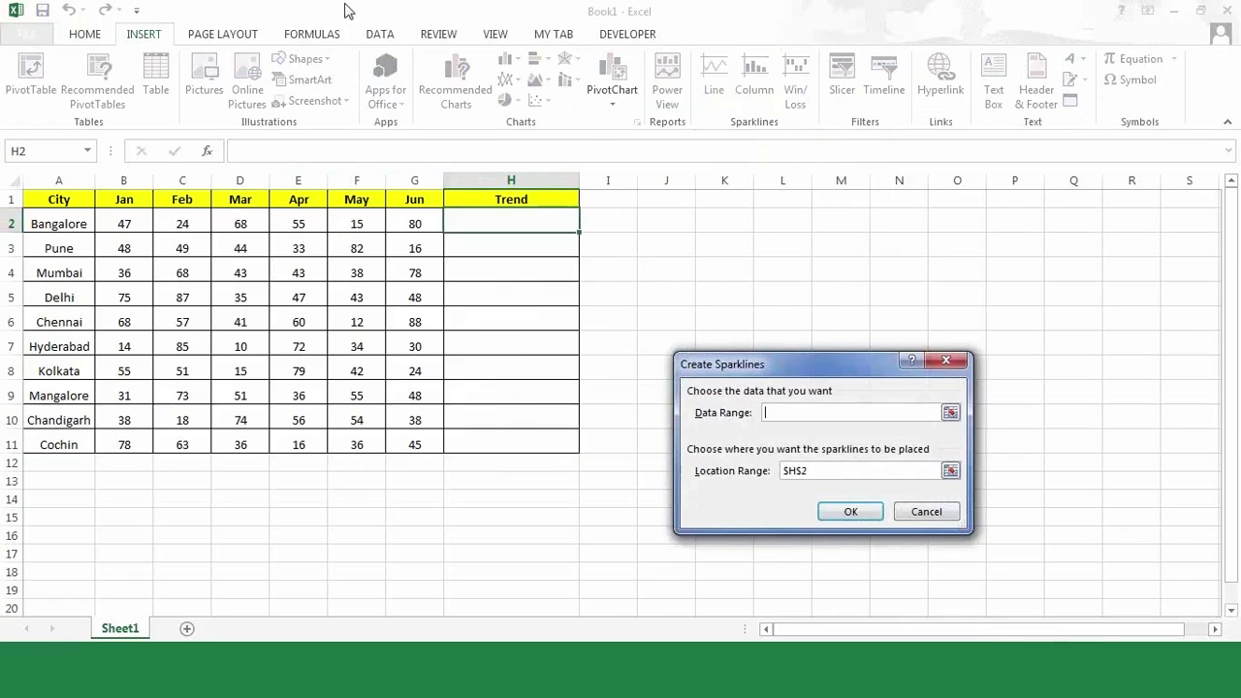
left_click(124, 223)
left_click_drag(124, 223, 410, 230)
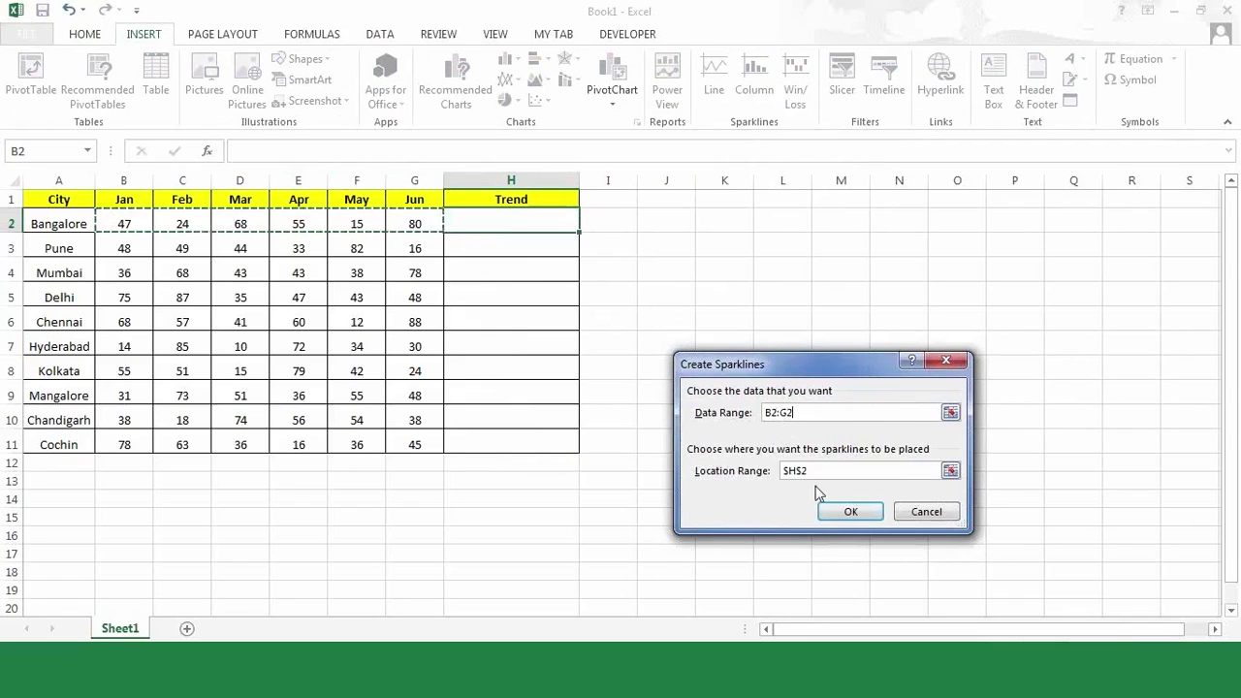
left_click(849, 512)
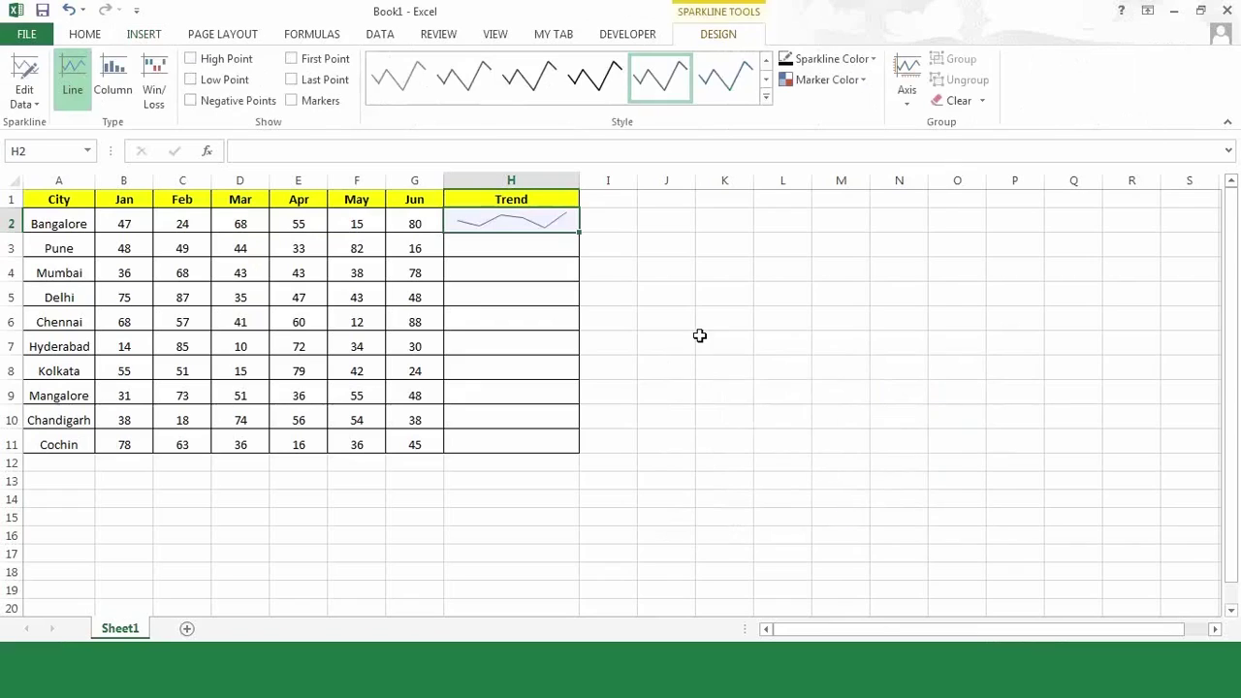
left_click(701, 335)
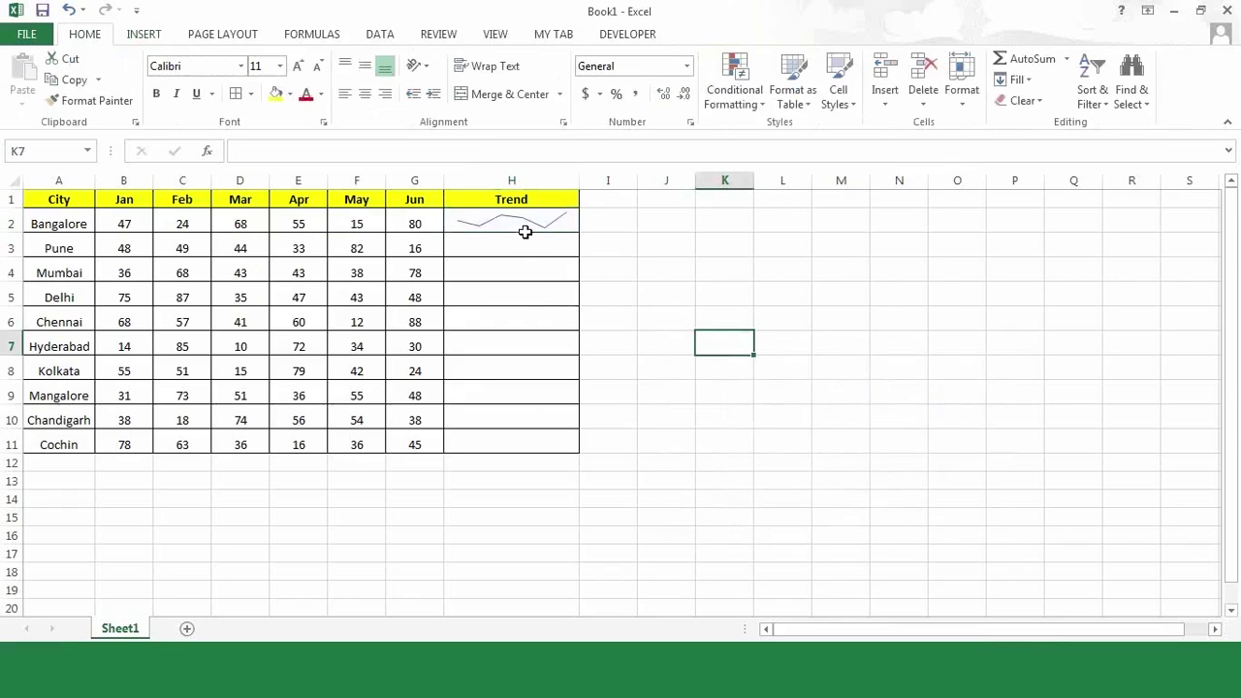
Step: Fill the H2 sparkline down H2:H11 with Ctrl+D
left_click(525, 230)
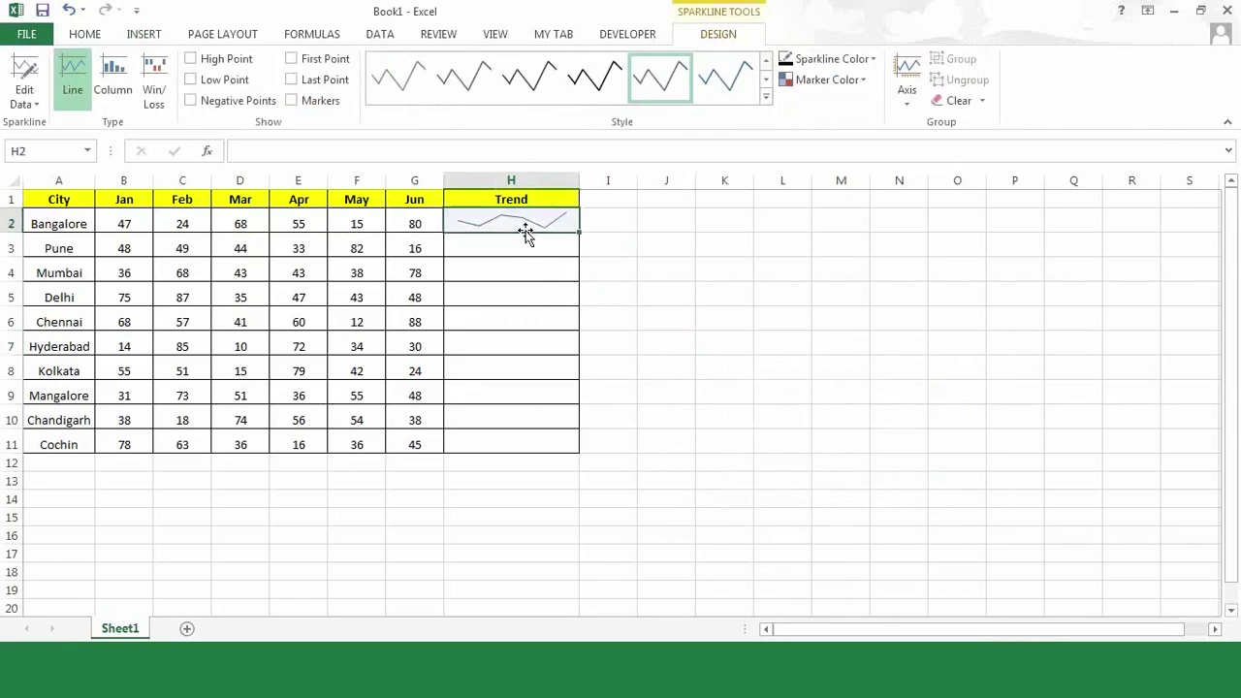
left_click(518, 446, "shift")
key("ctrl+d")
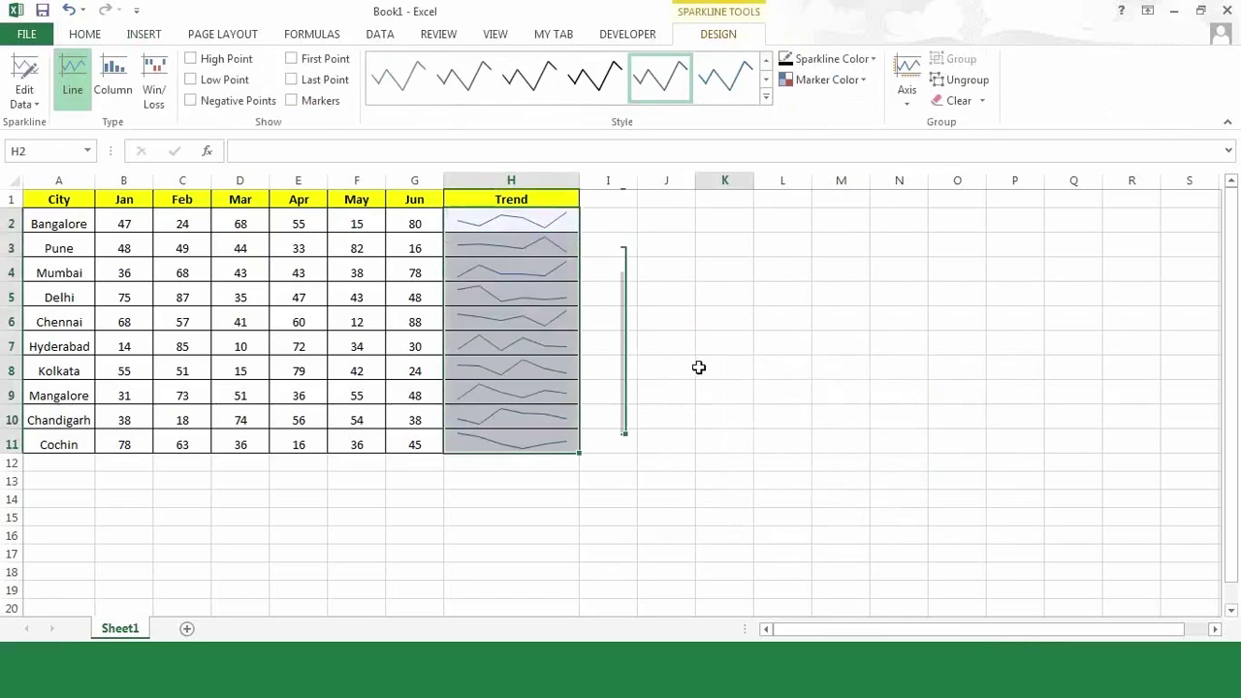
left_click(699, 368)
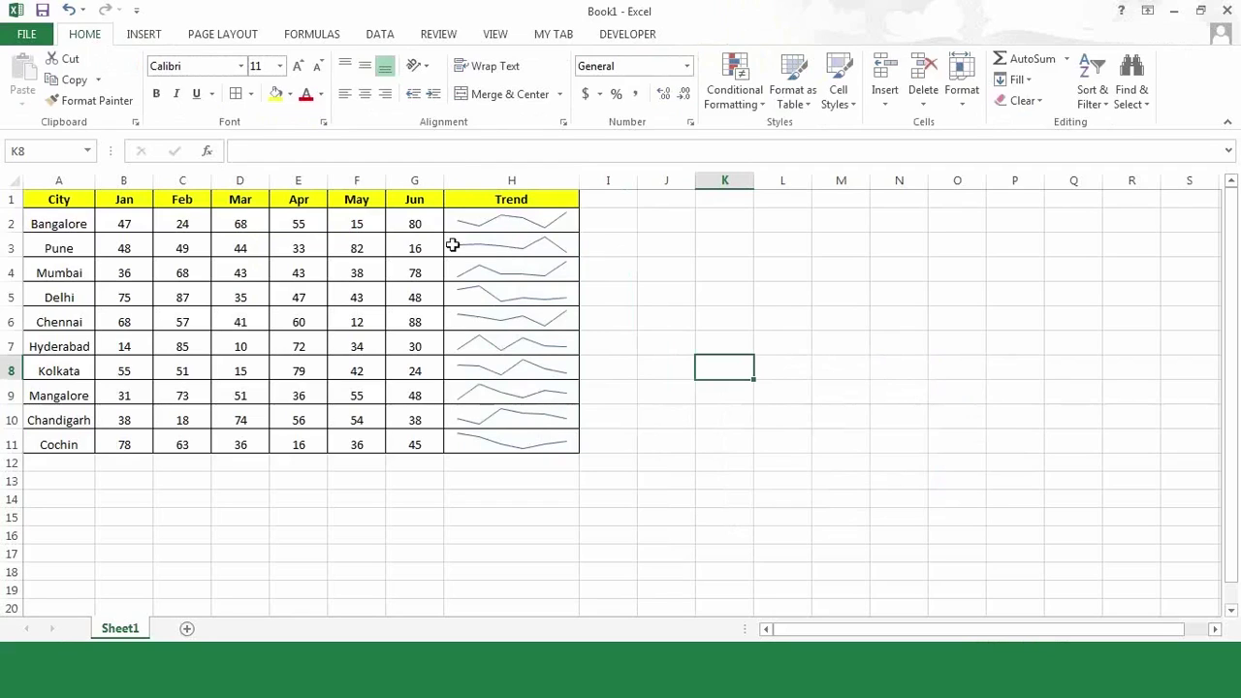
Step: Make rows 2 to 11 taller and column H wider for bigger sparklines
left_click_drag(8, 223, 8, 444)
left_click_drag(8, 378, 7, 389)
left_click(603, 248)
left_click_drag(579, 181, 644, 182)
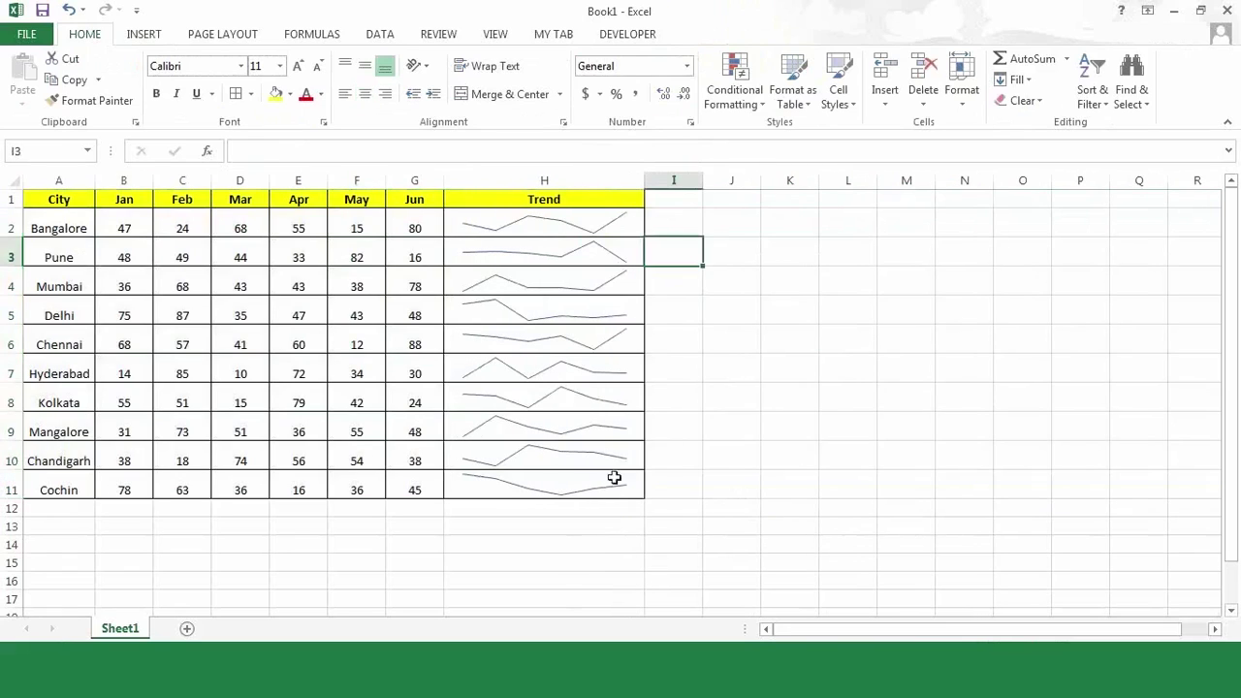
left_click(614, 538)
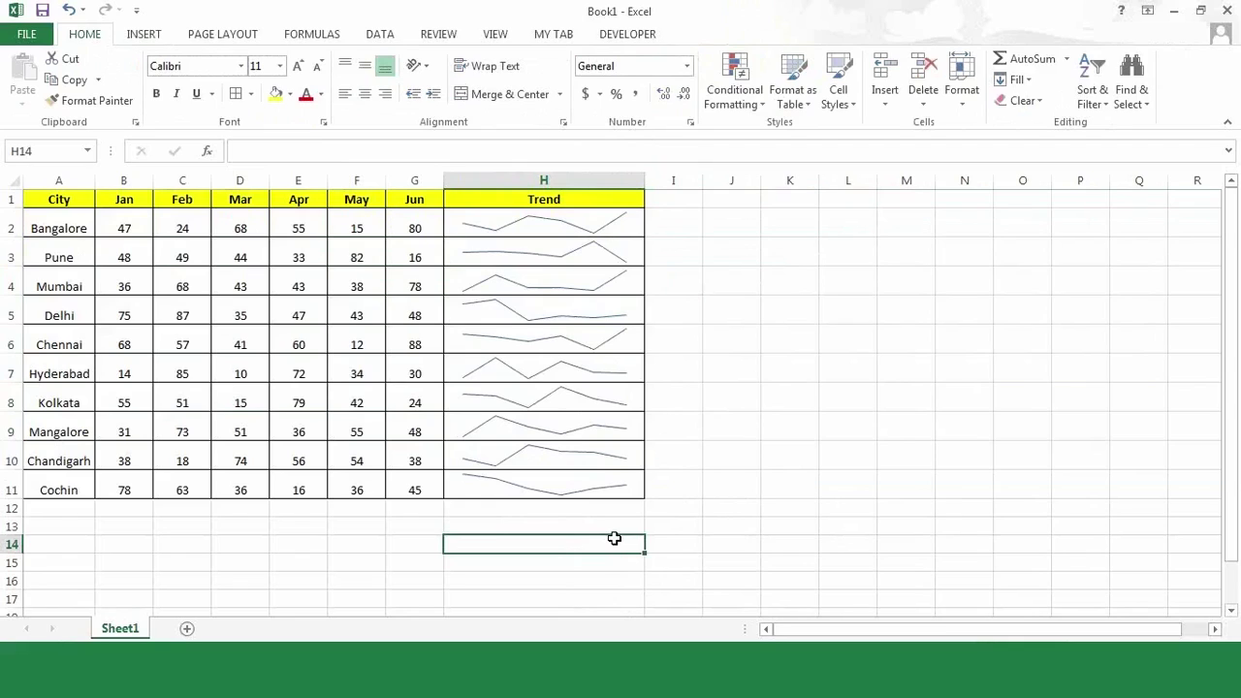
Step: Select individual sparklines, from Bangalore to Cochin, to inspect the Trend sparkline group
left_click(550, 225)
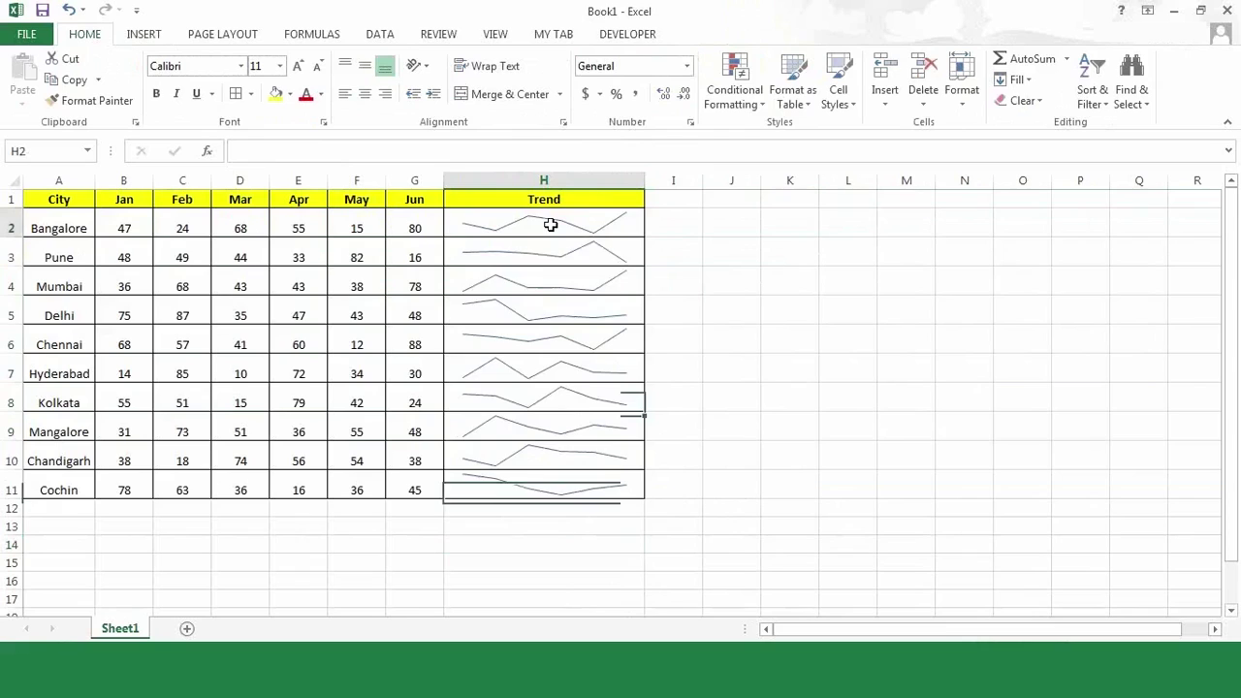
left_click(612, 391)
left_click(562, 230)
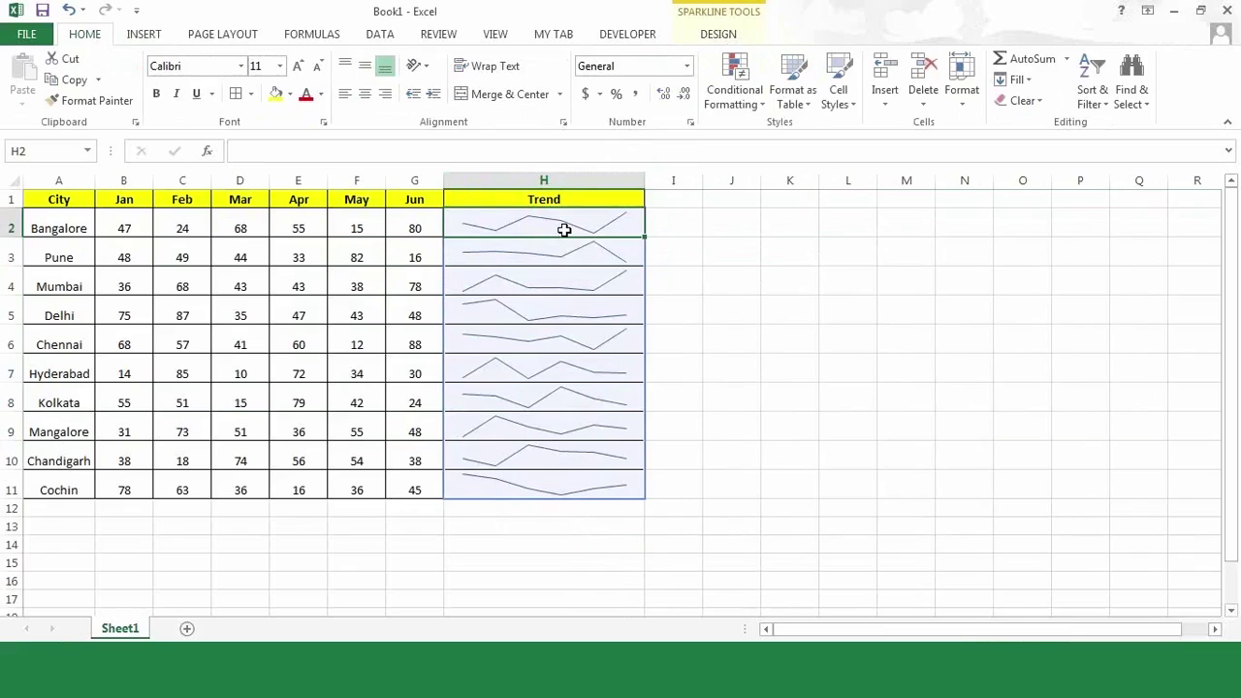
left_click(562, 426)
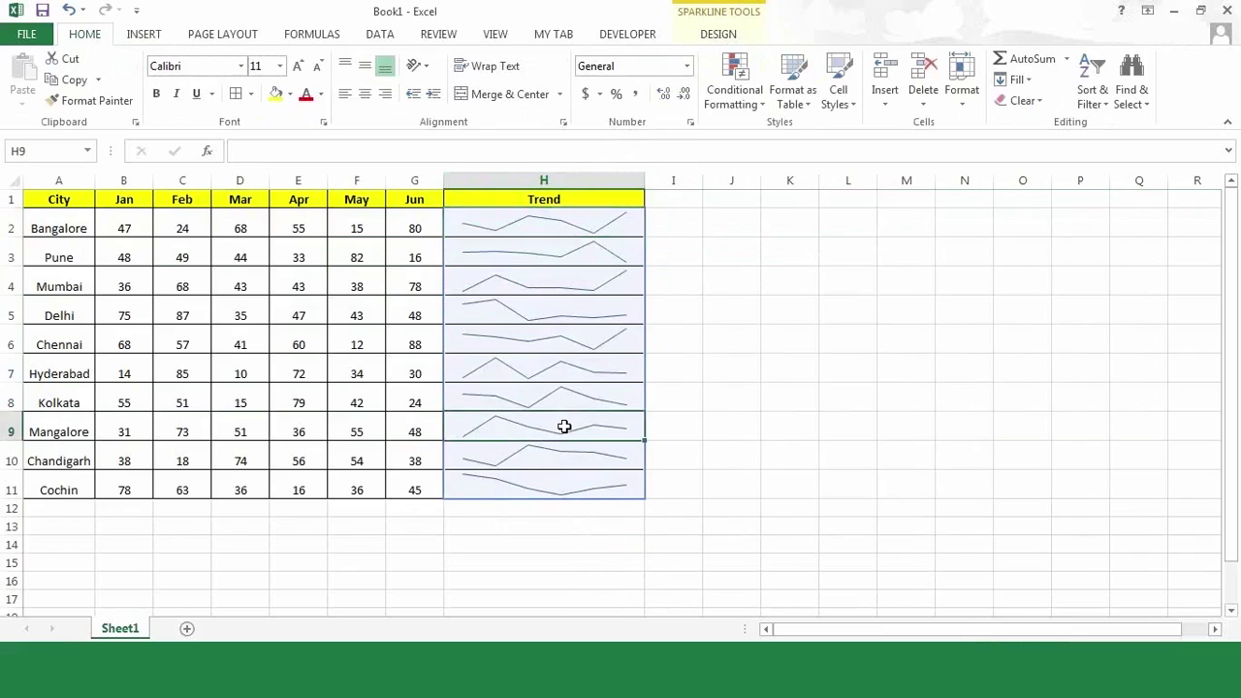
left_click(580, 530)
left_click(610, 497)
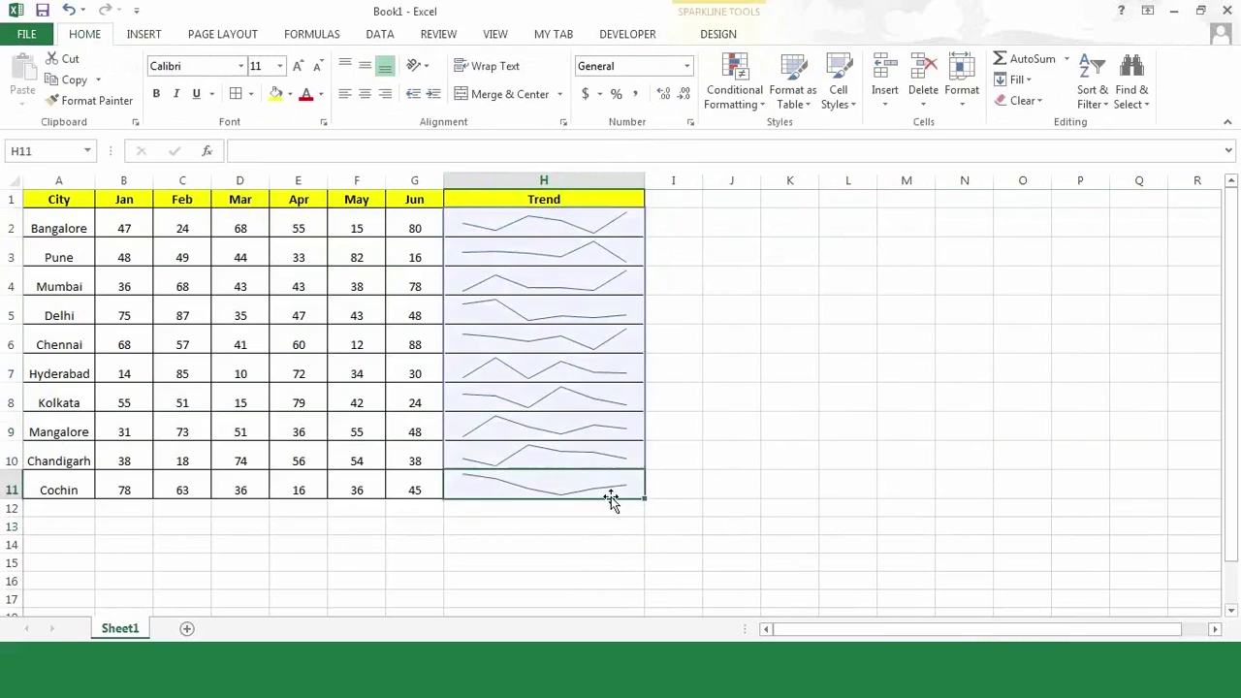
left_click(601, 543)
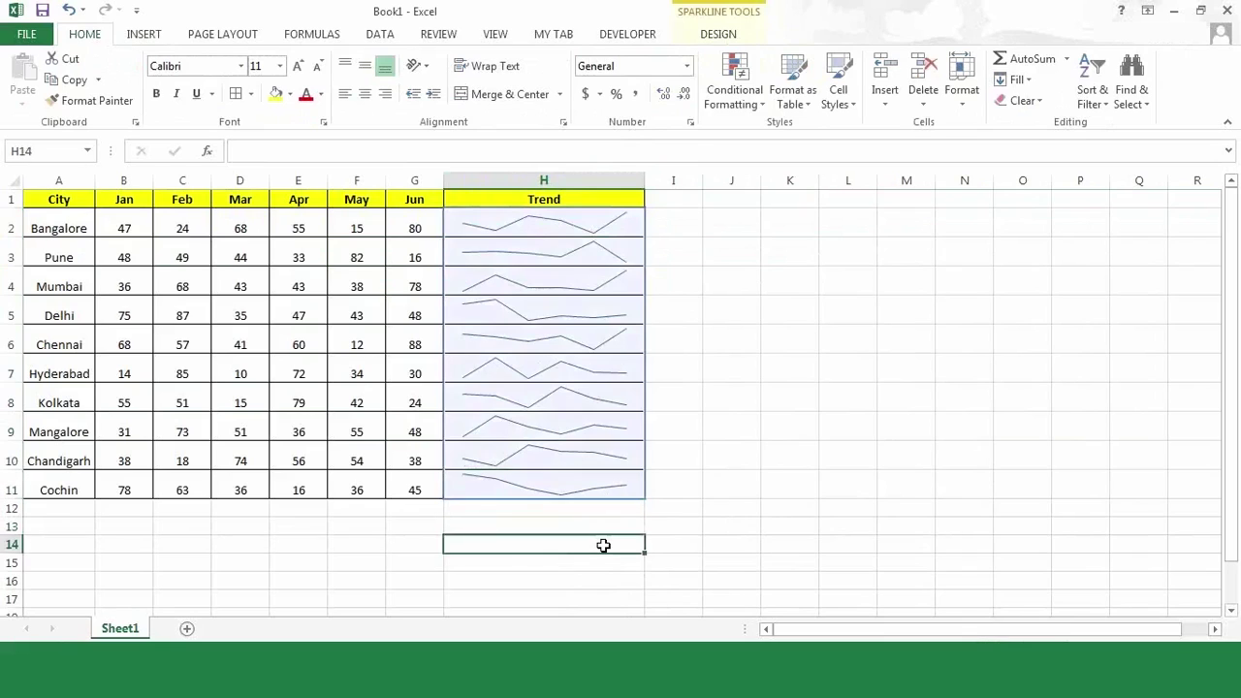
Step: Change the Sparkline Color of the Trend sparklines to red
left_click(598, 487)
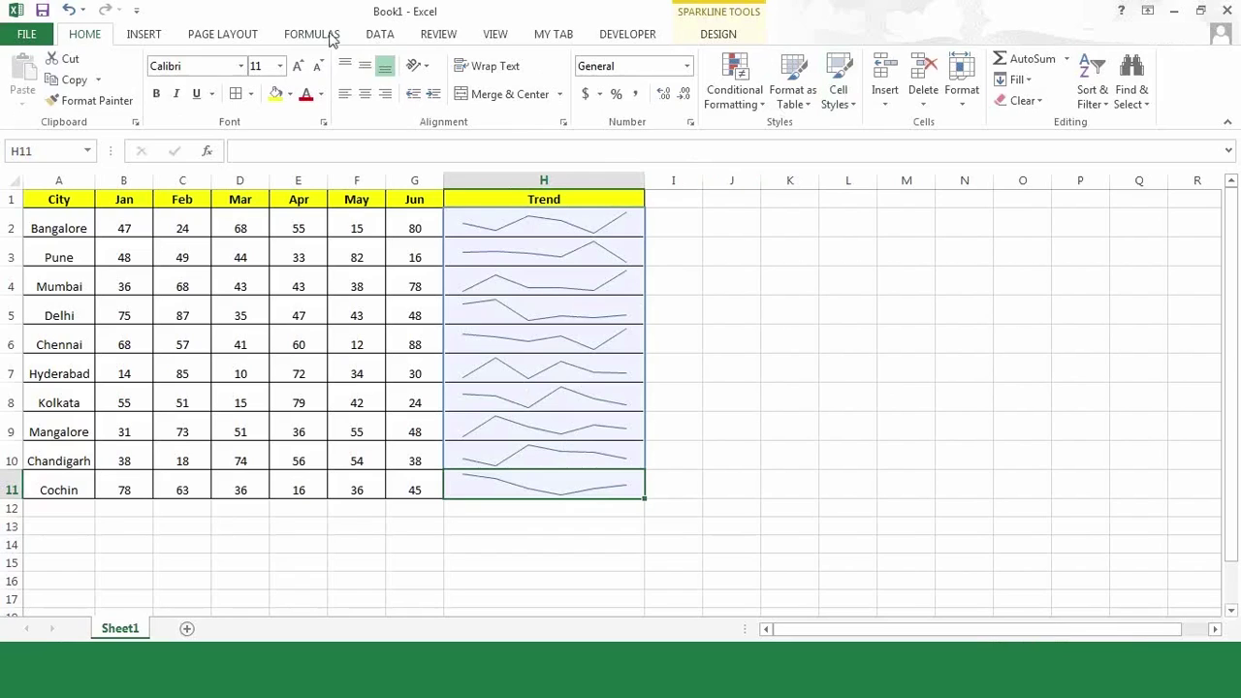
left_click(716, 16)
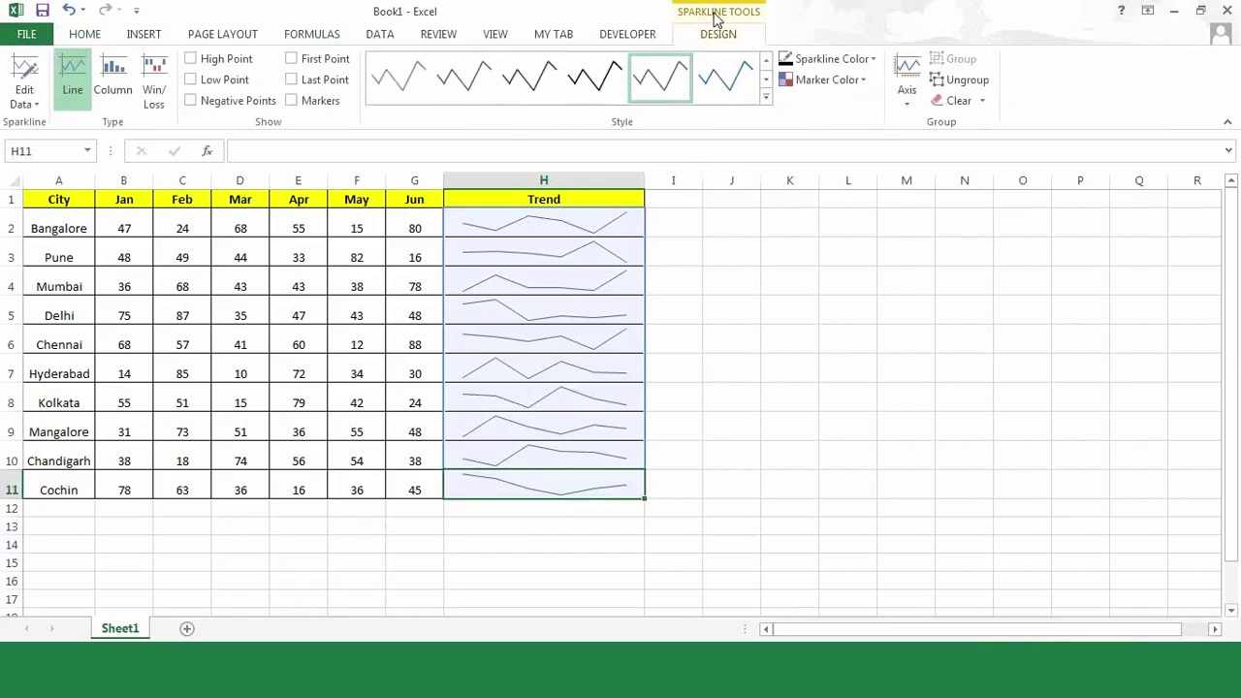
left_click(827, 62)
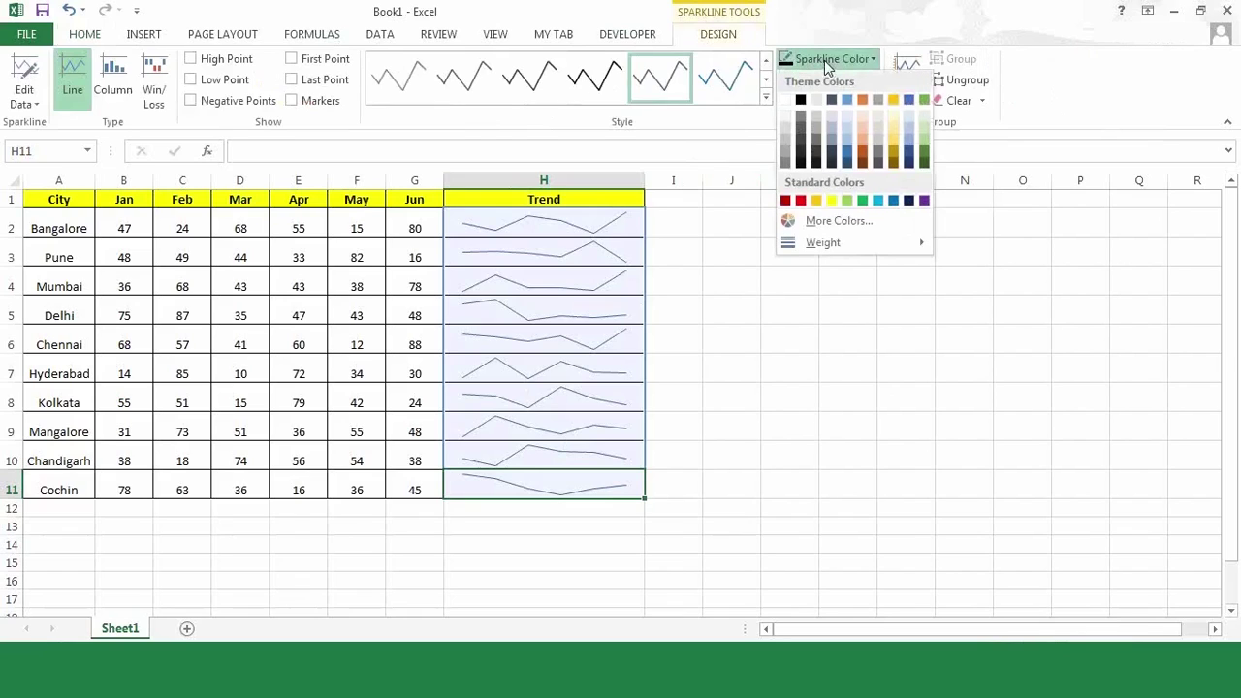
left_click(801, 202)
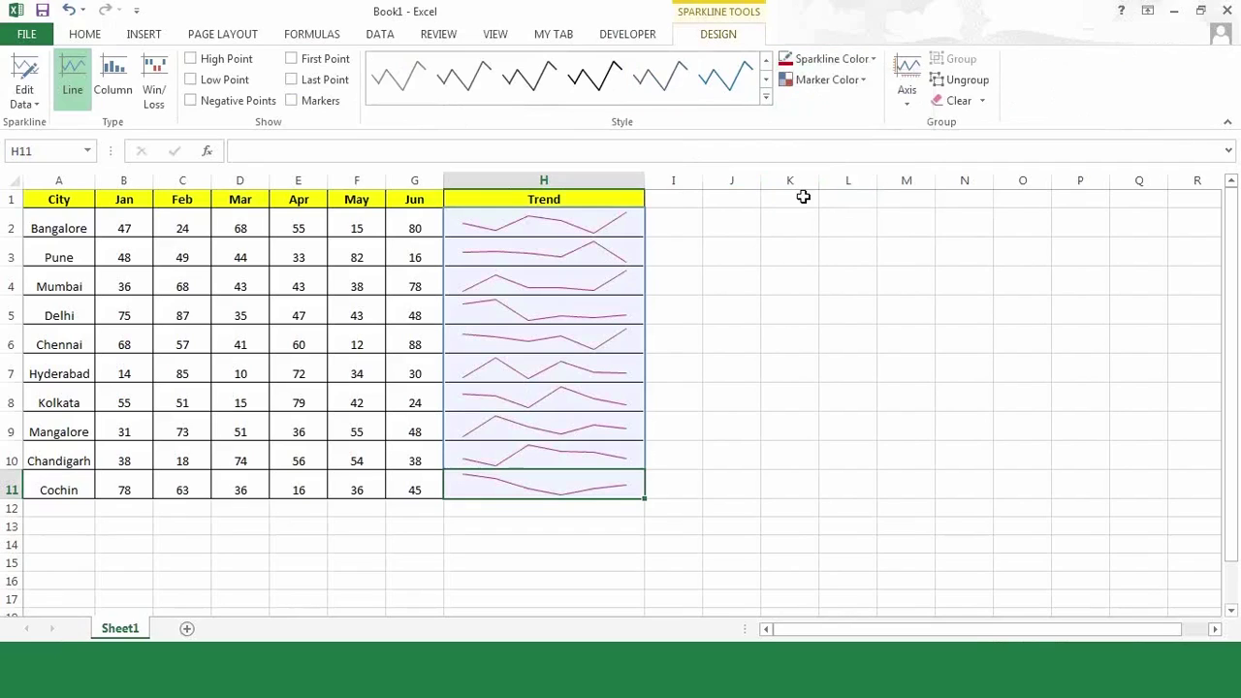
Step: Try the Column sparkline type with a blue style and browse the style gallery
left_click(115, 70)
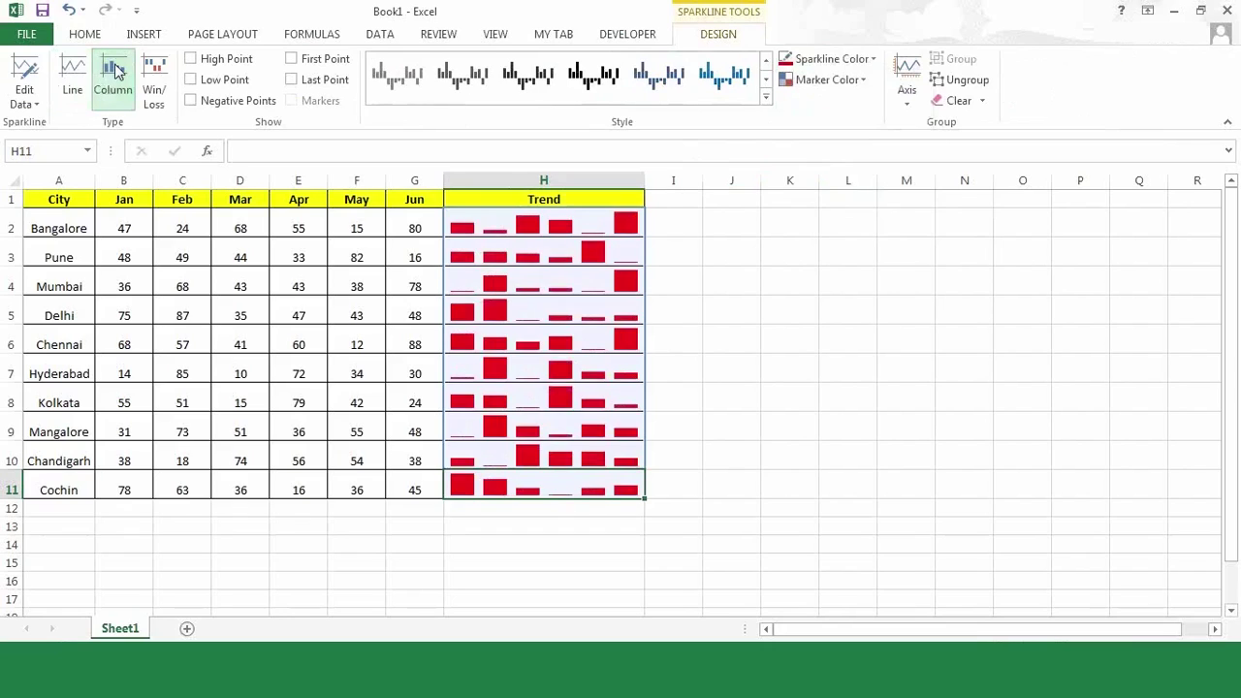
left_click(732, 84)
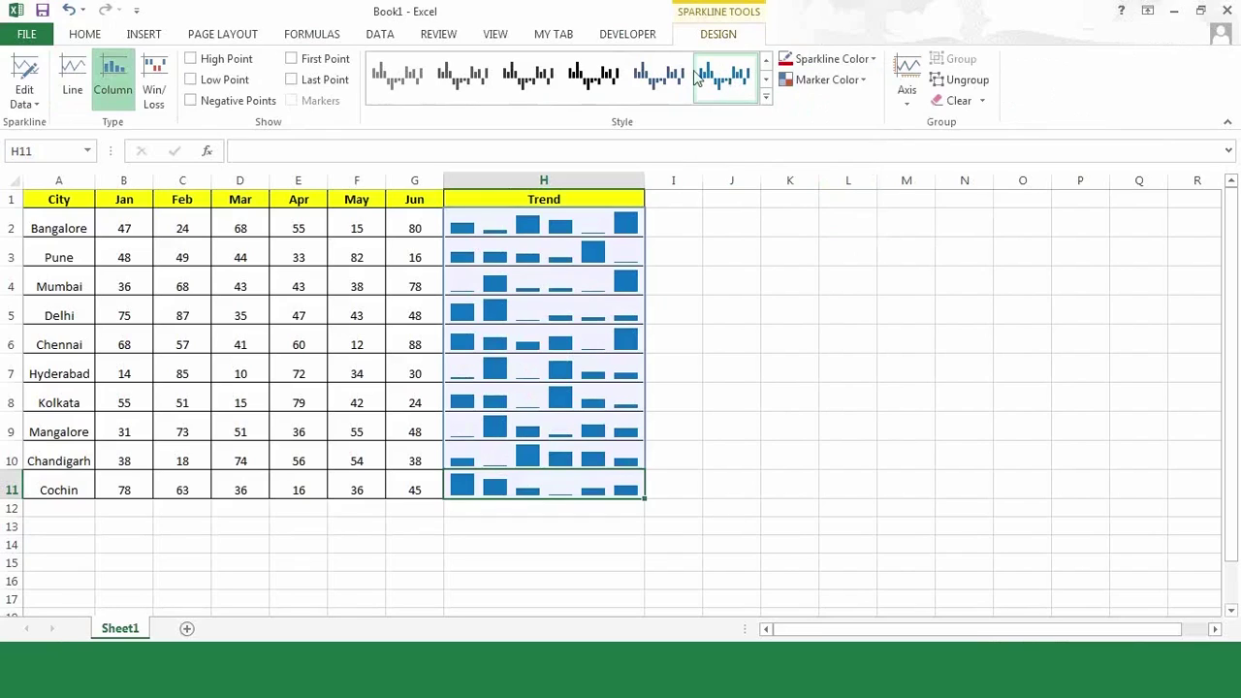
left_click(765, 97)
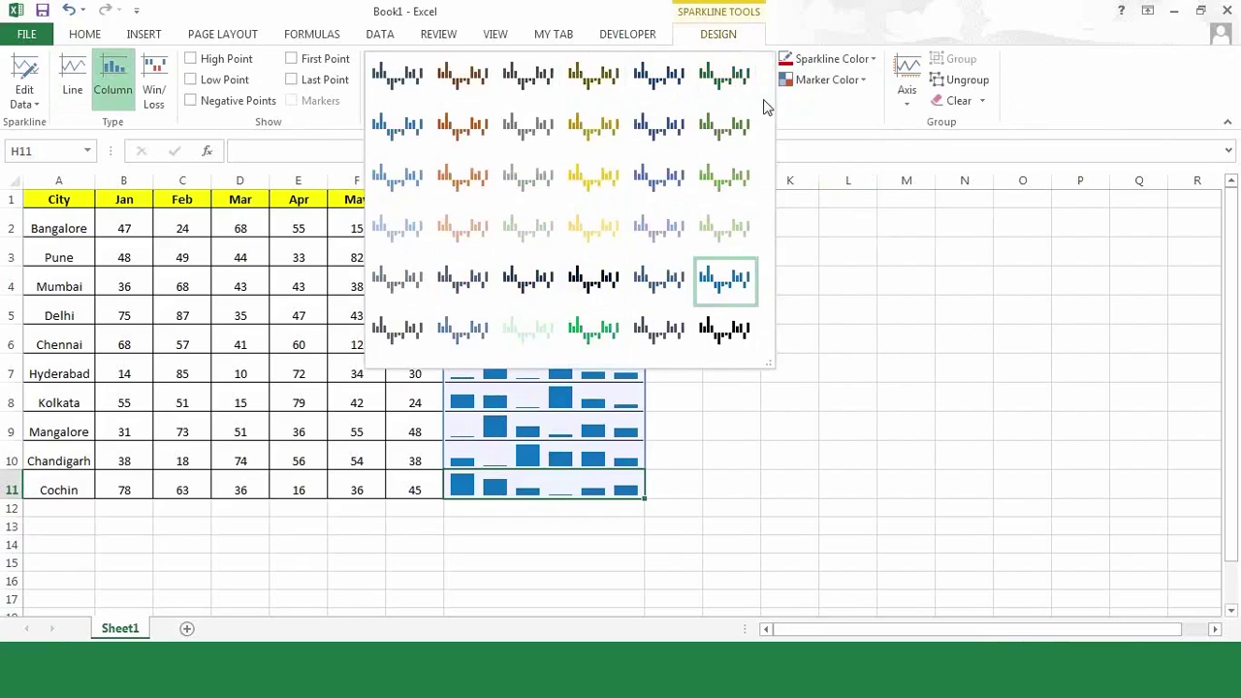
key("Escape")
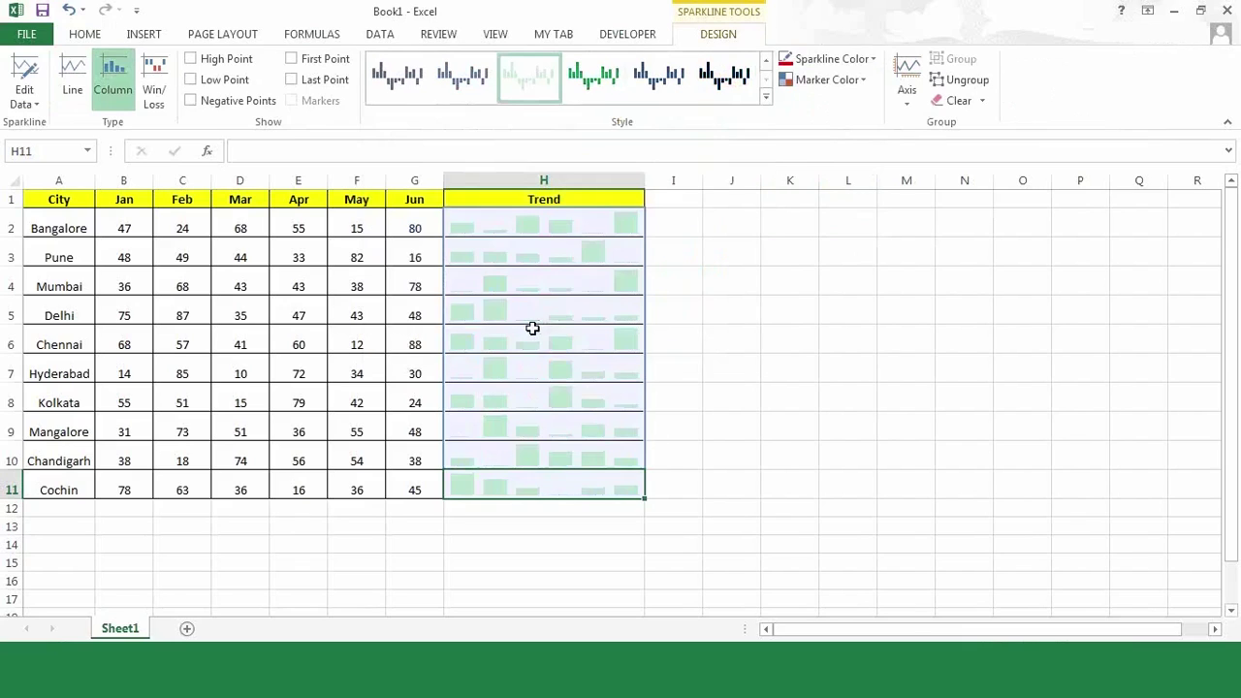
left_click(737, 260)
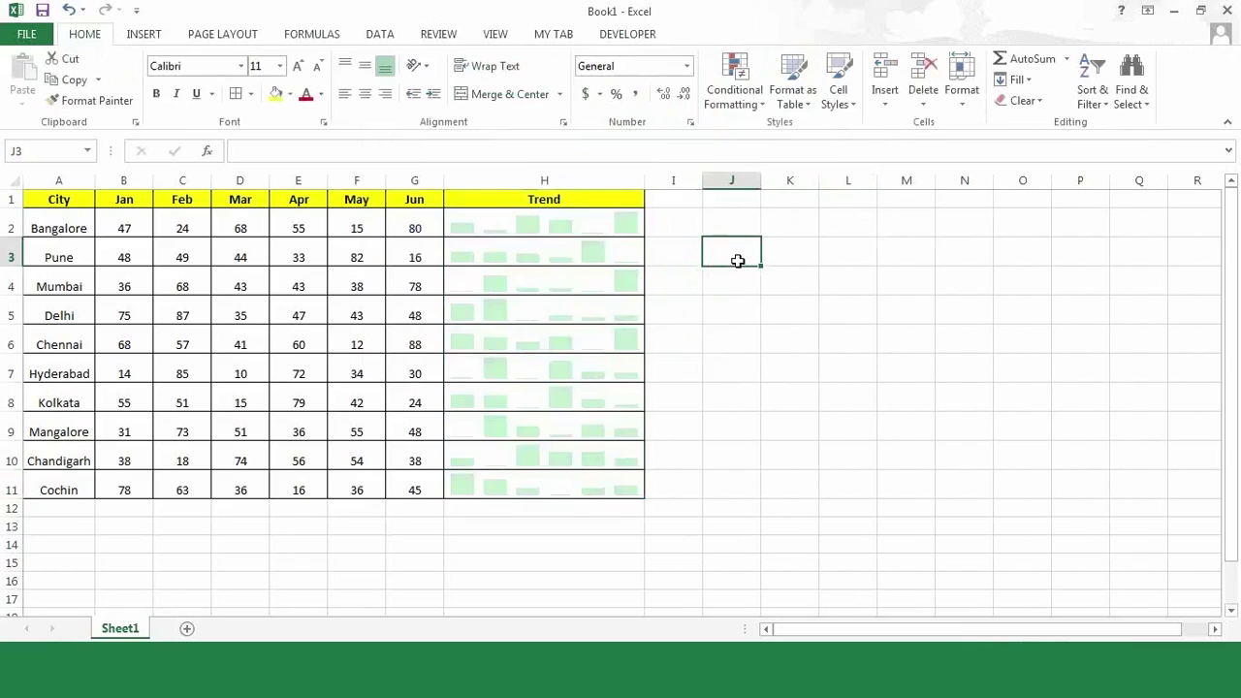
Step: Switch the H2:H11 sparklines back to Line and apply an orange line style
left_click_drag(569, 215, 547, 487)
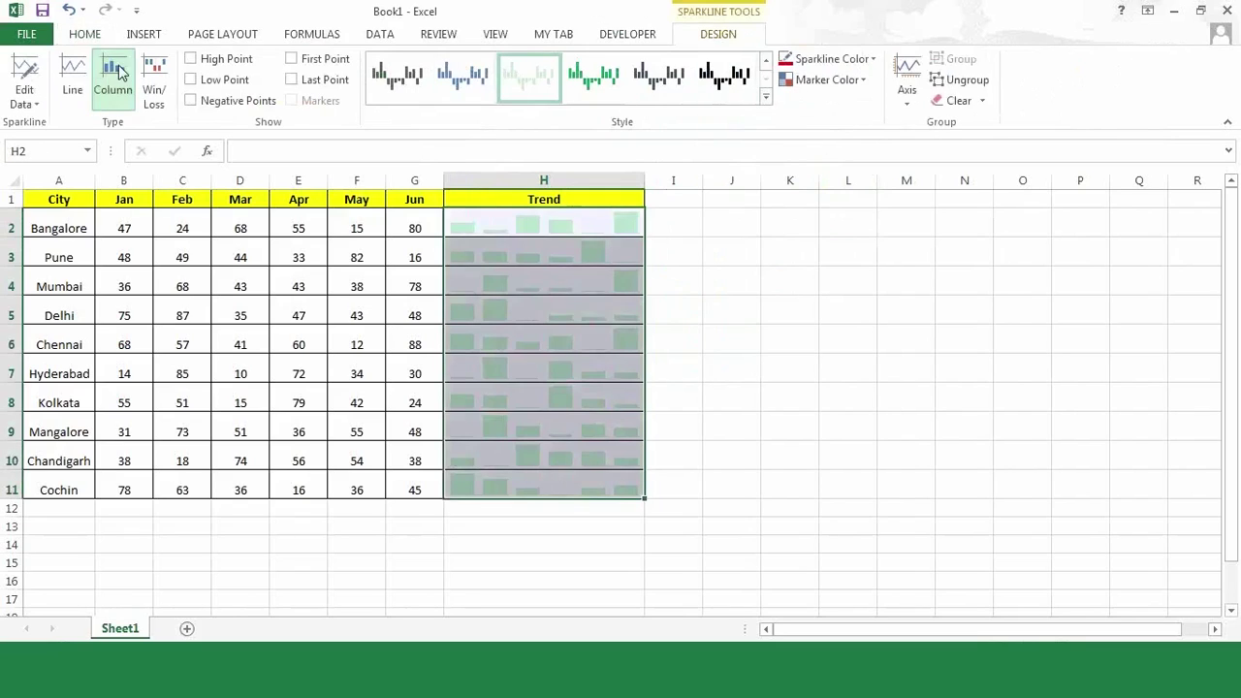
left_click(73, 70)
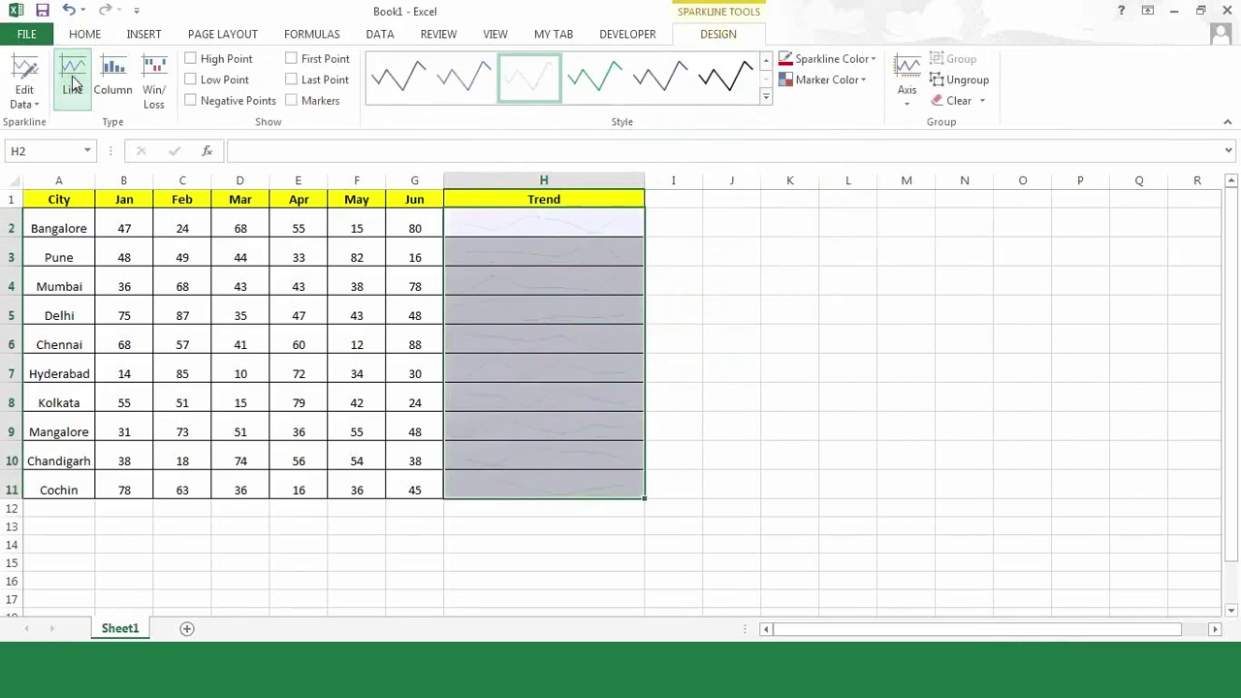
left_click(767, 96)
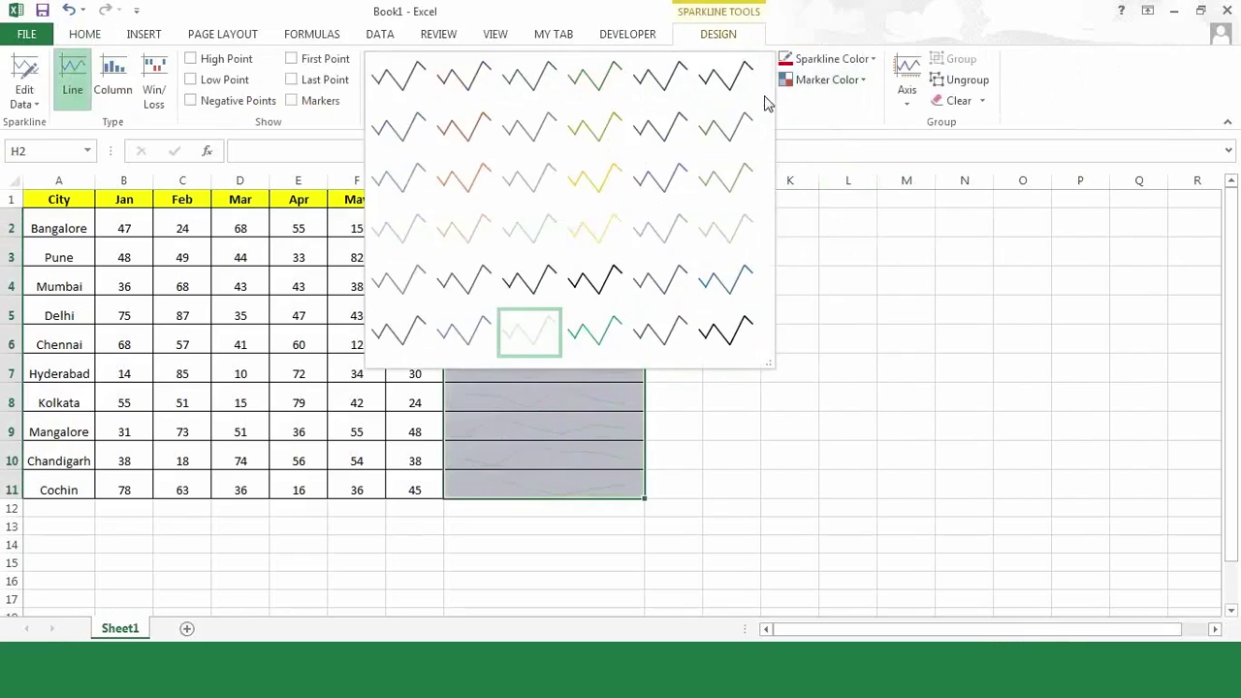
left_click(469, 190)
left_click(844, 439)
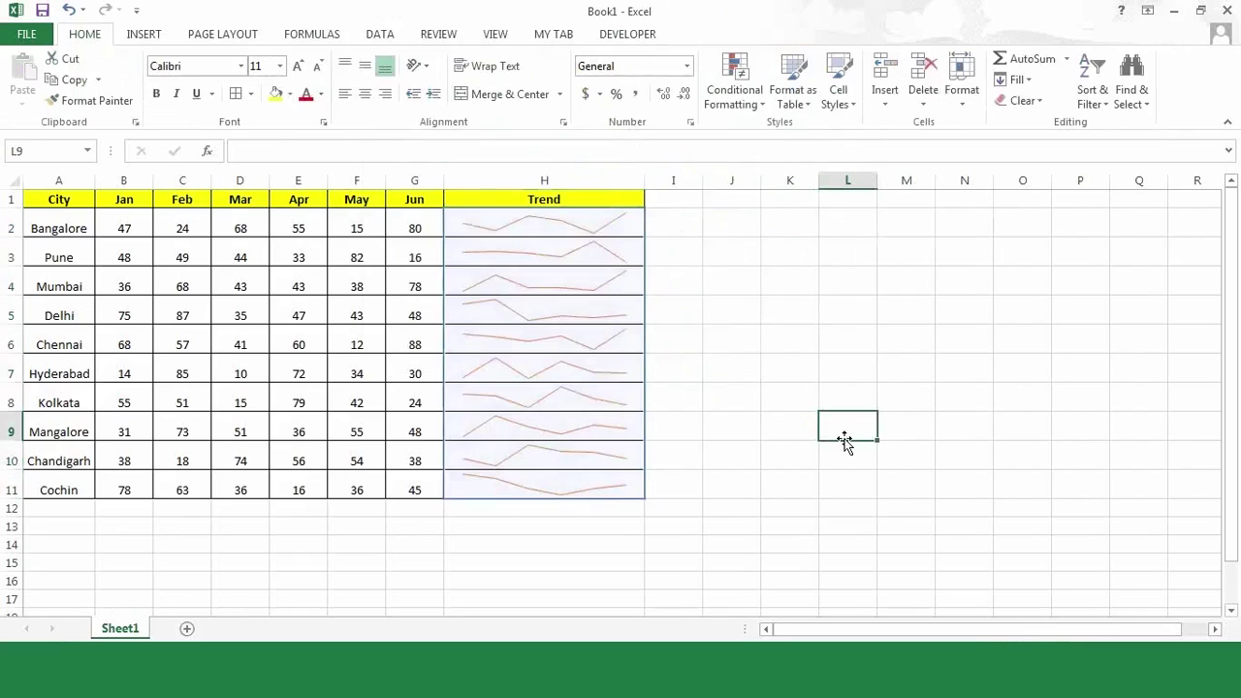
left_click(790, 373)
left_click(814, 338)
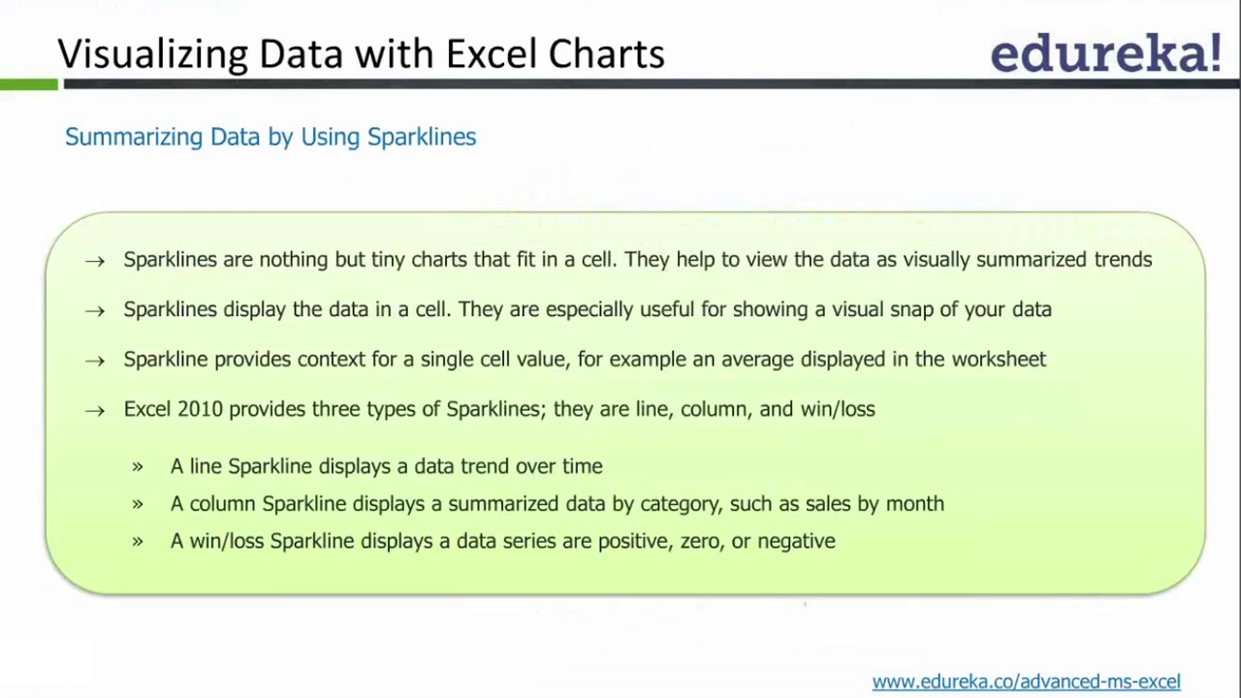
Step: Move past the PivotChart slides and open Sales_Data.xlsx from the Datasets folder
key("Right")
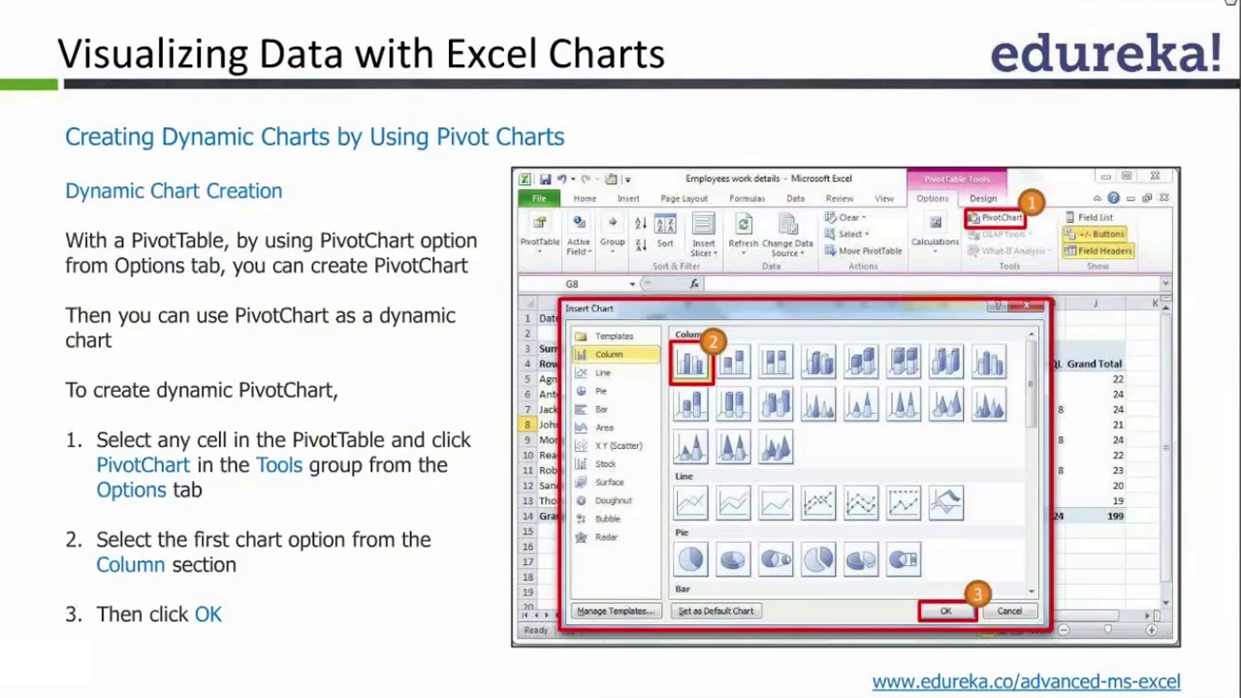
key("Right")
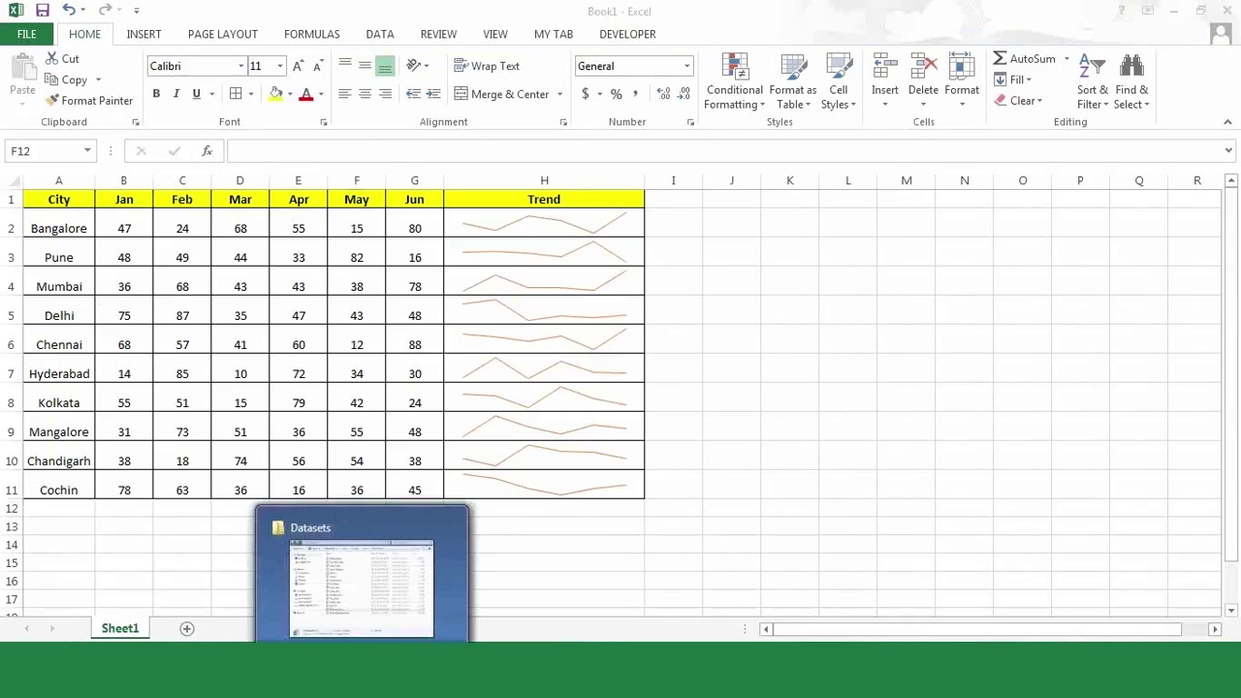
left_click(380, 578)
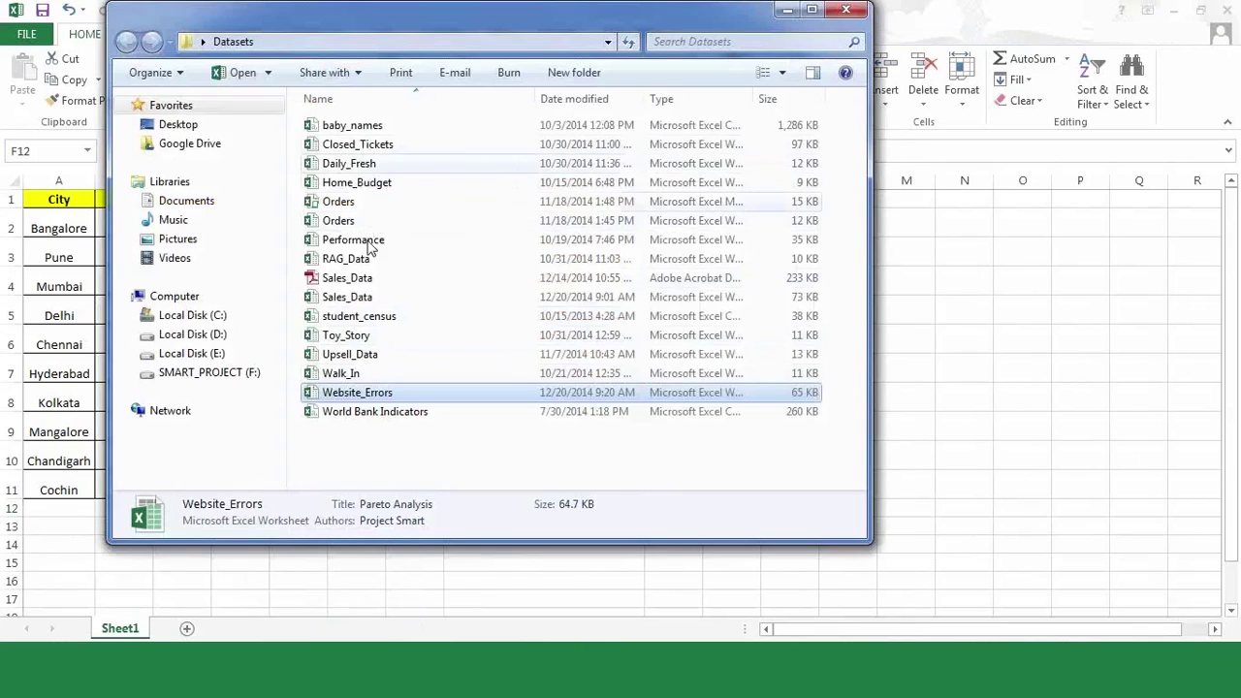
double_click(371, 300)
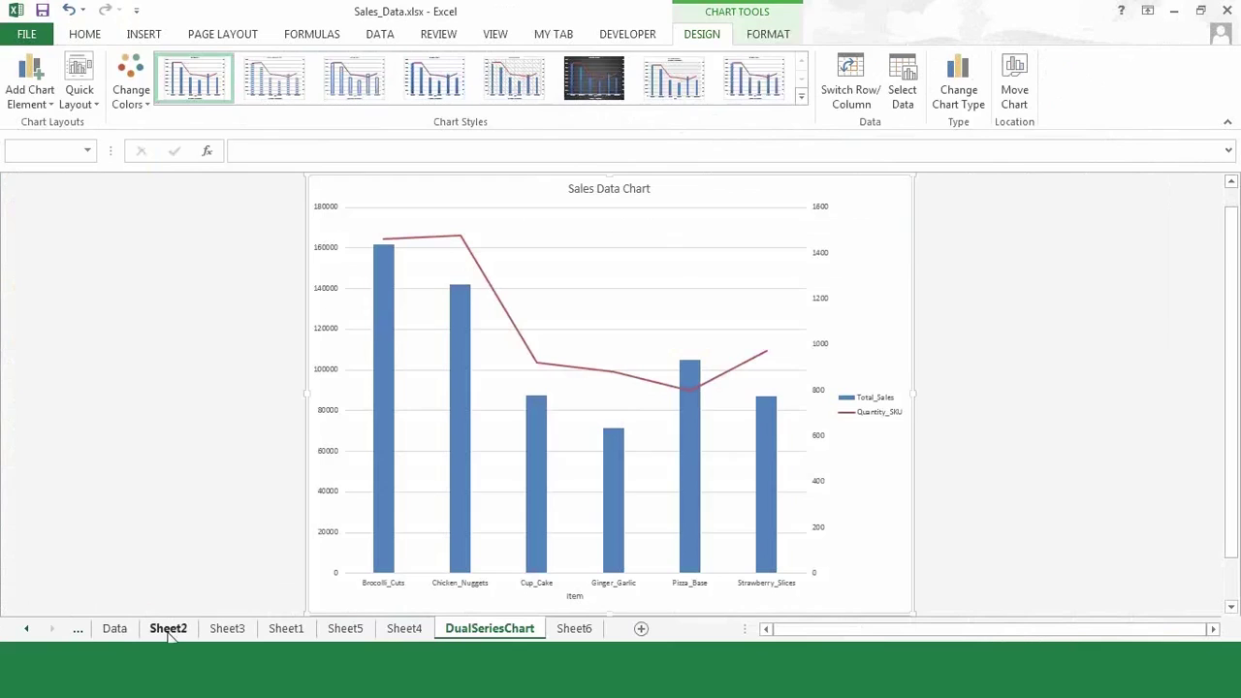
left_click(168, 630)
Step: Review the Sheet2 pivot table, Data records and Sheet3 dashboard, ending on Sheet2
left_click(155, 294)
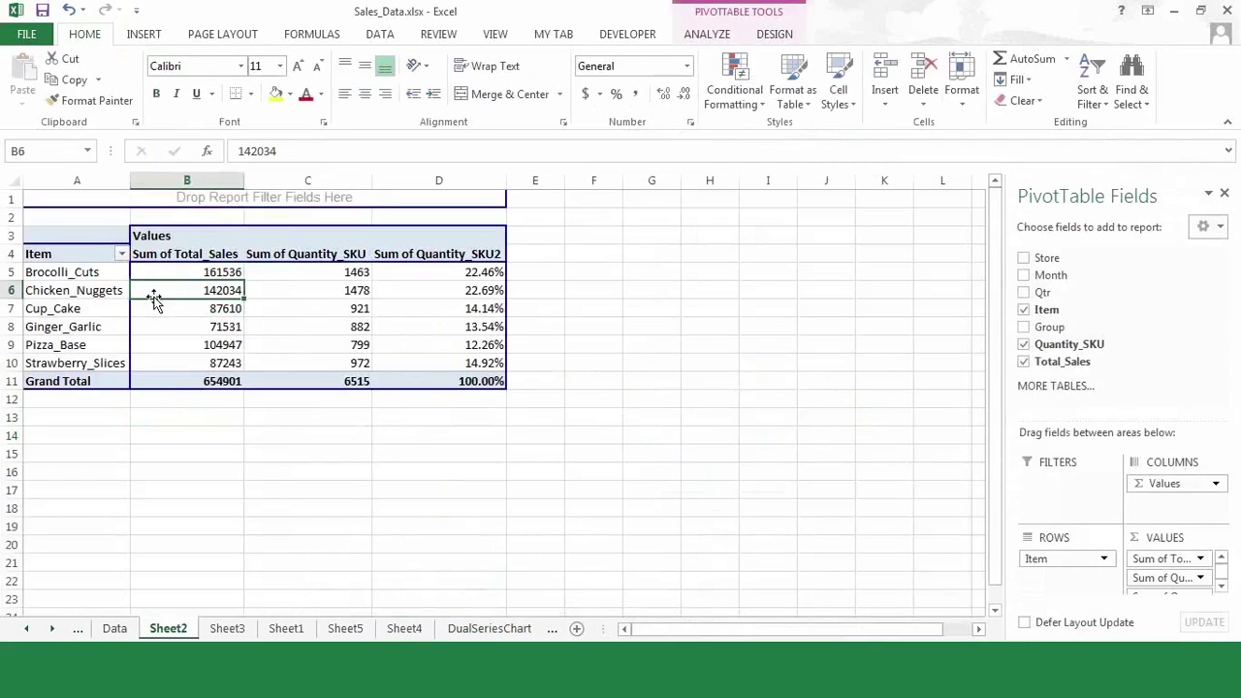
left_click(116, 628)
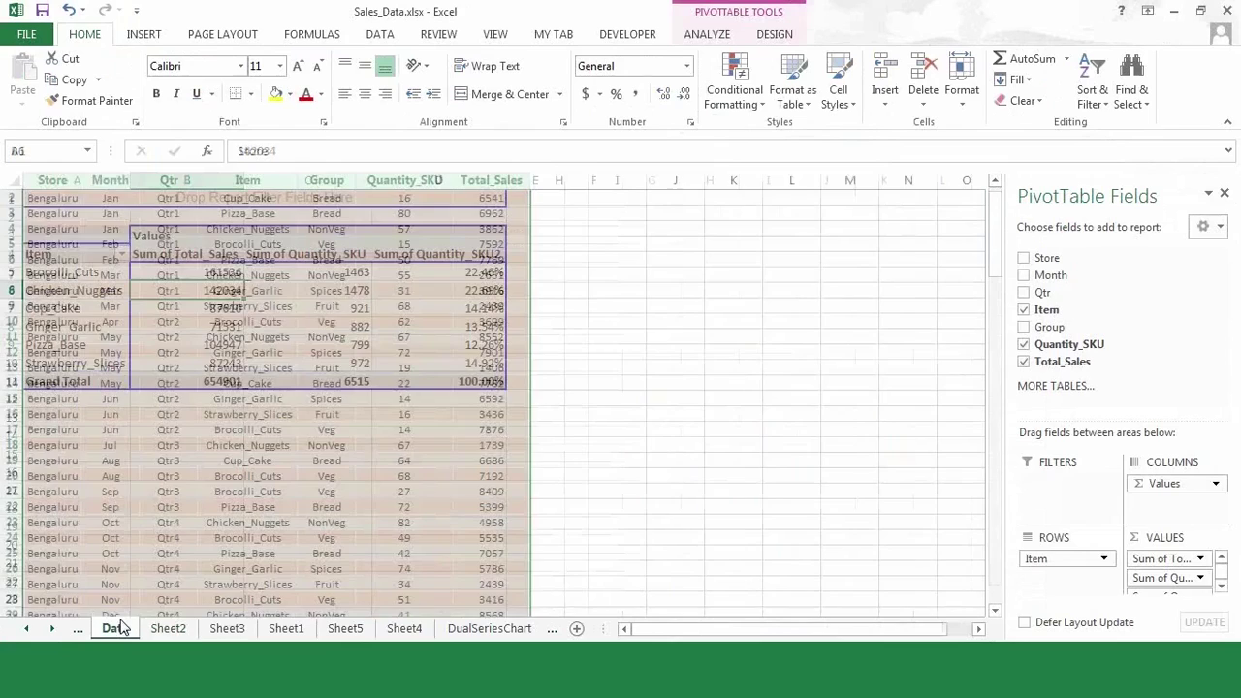
left_click(228, 629)
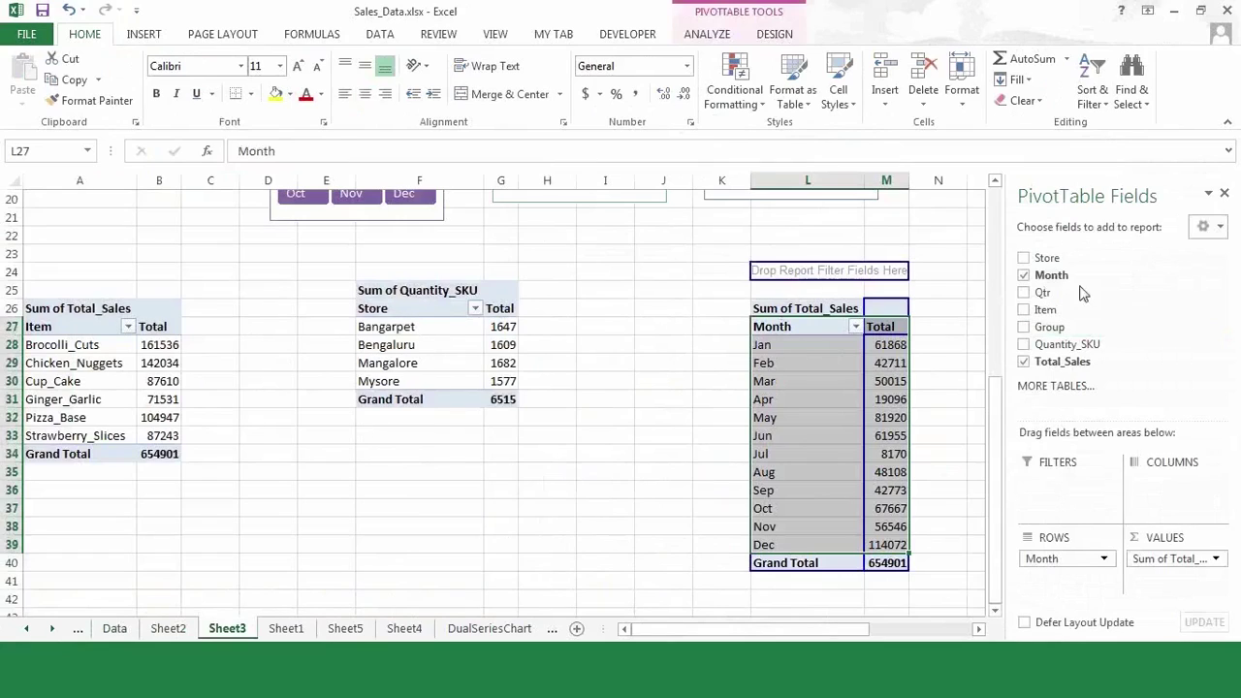
left_click_drag(991, 591, 1003, 250)
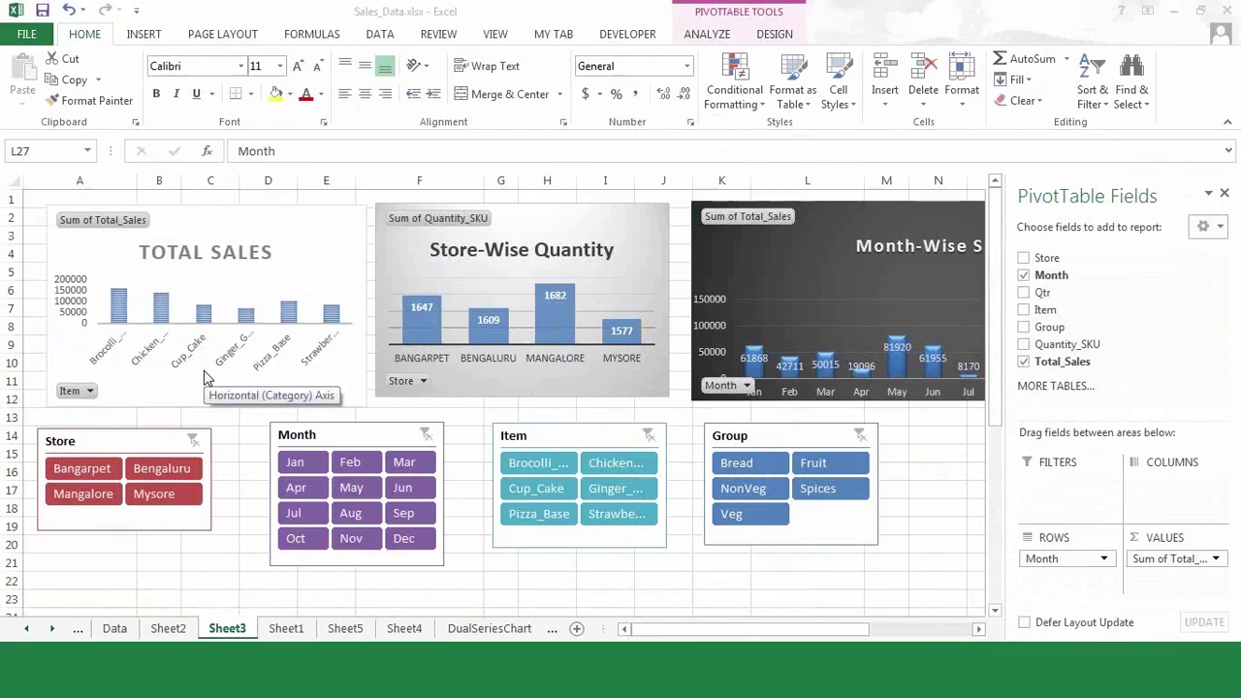
left_click(168, 629)
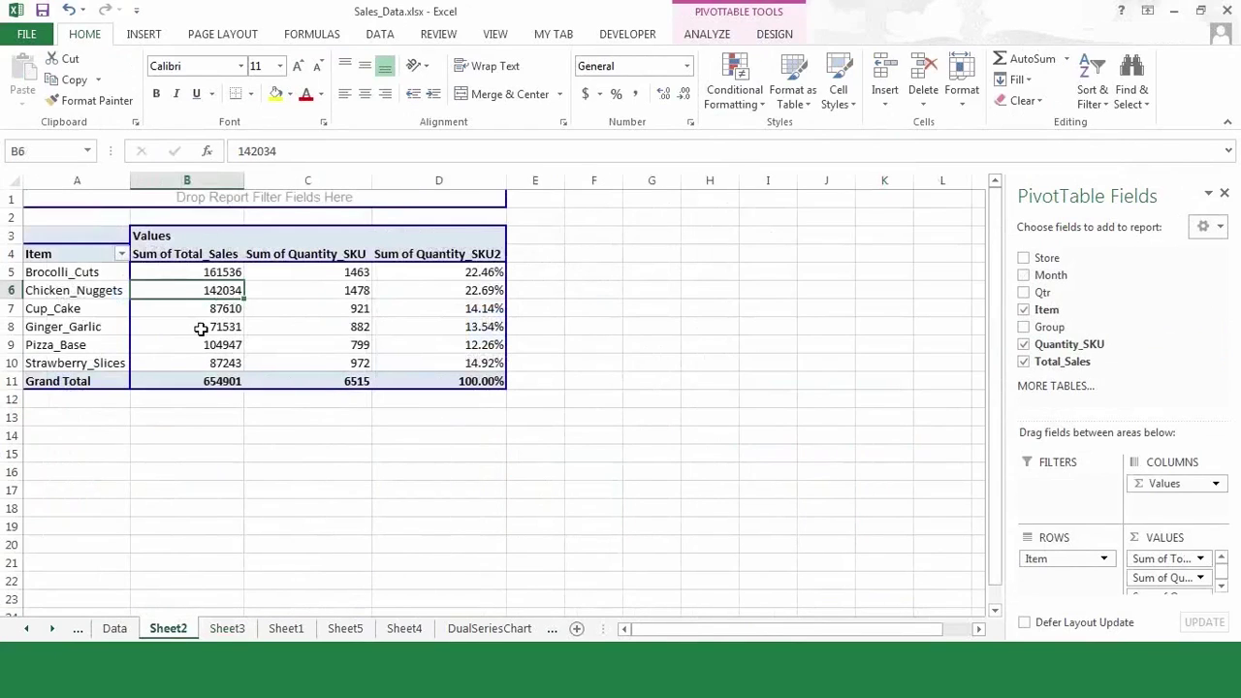
mouse_move(200, 329)
Step: Start a PivotChart from the pivot table and preview the stacked column types
mouse_move(315, 381)
mouse_move(225, 300)
left_click(732, 19)
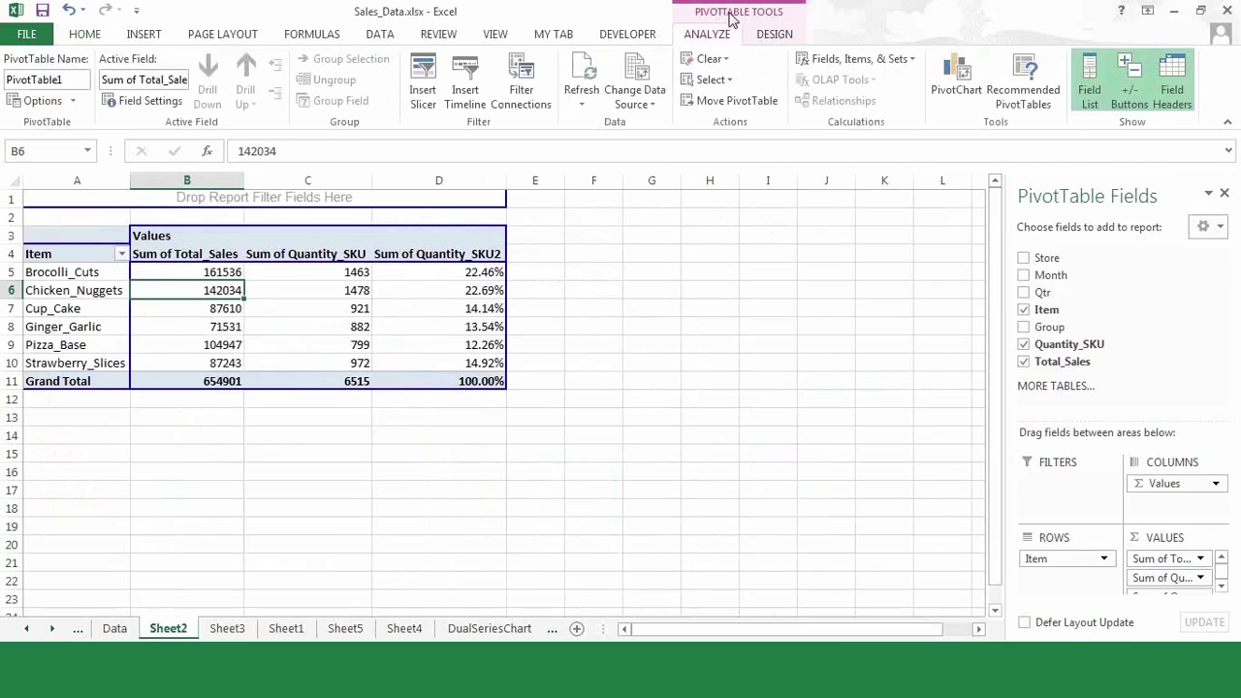
left_click(956, 85)
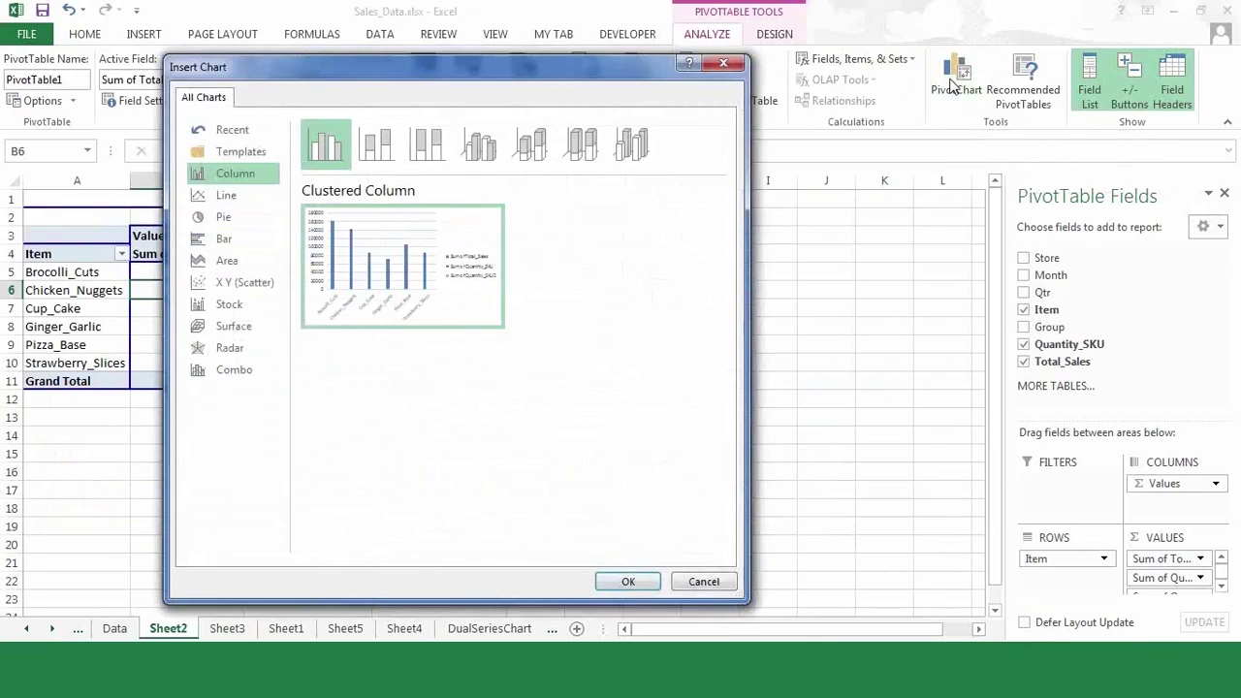
mouse_move(422, 305)
left_click(378, 145)
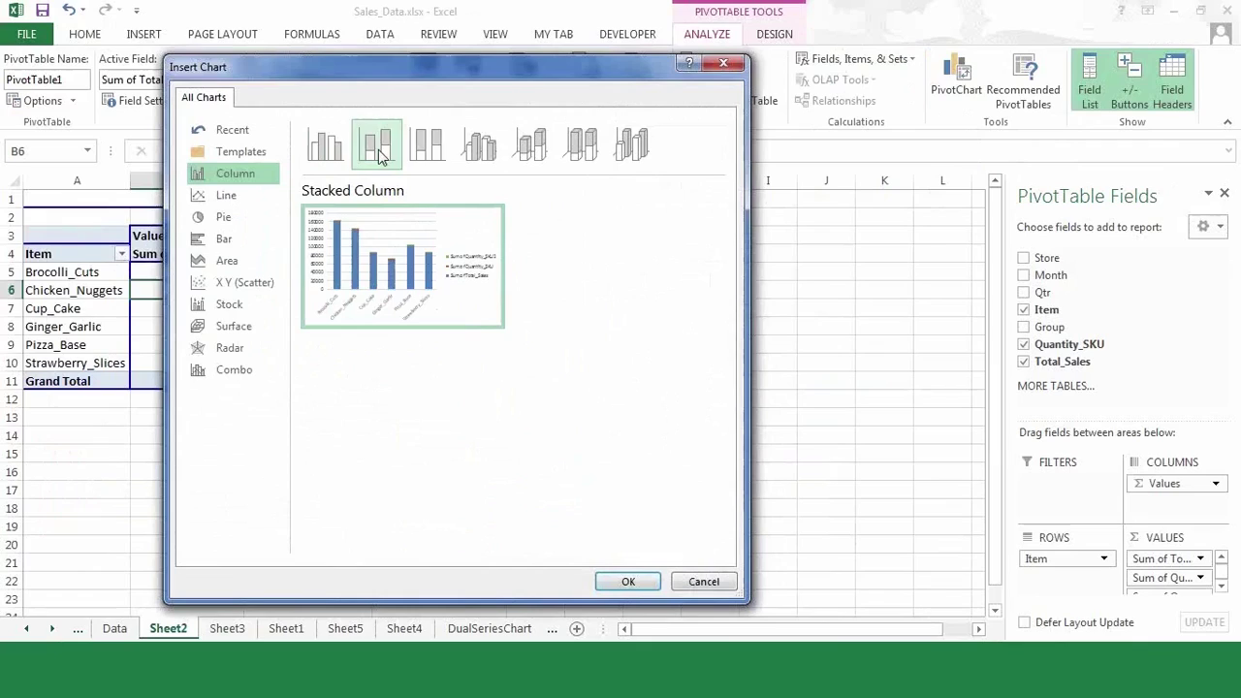
left_click(434, 160)
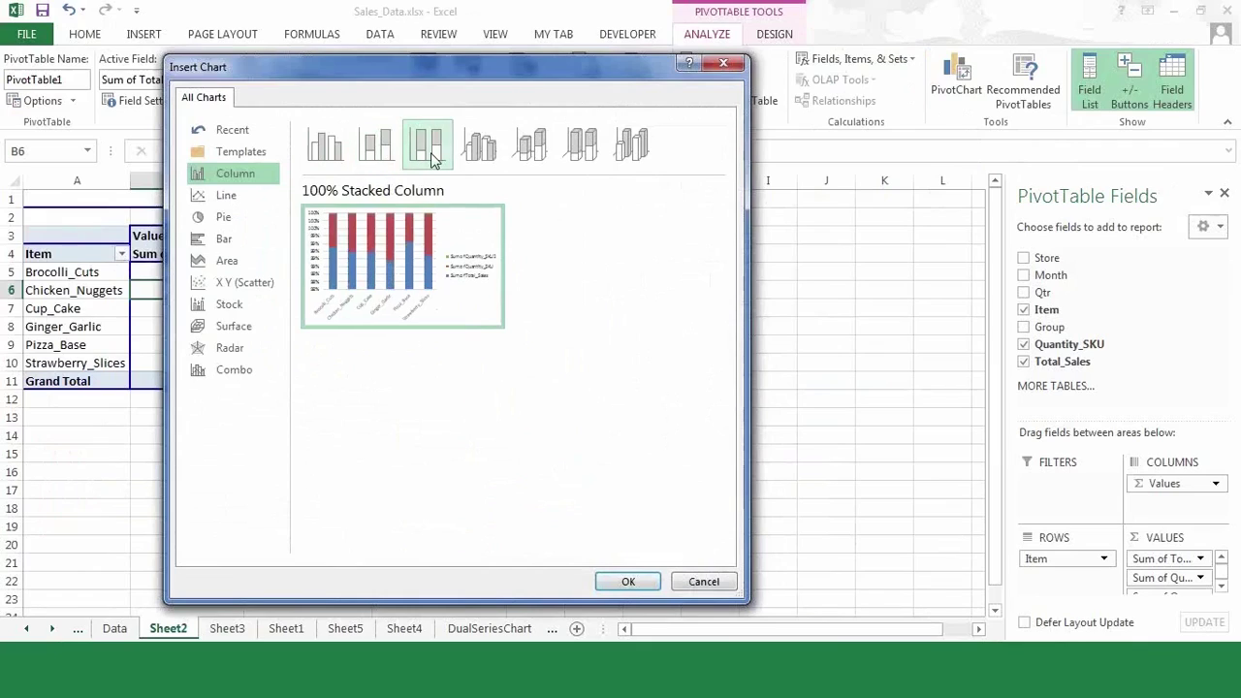
left_click(324, 151)
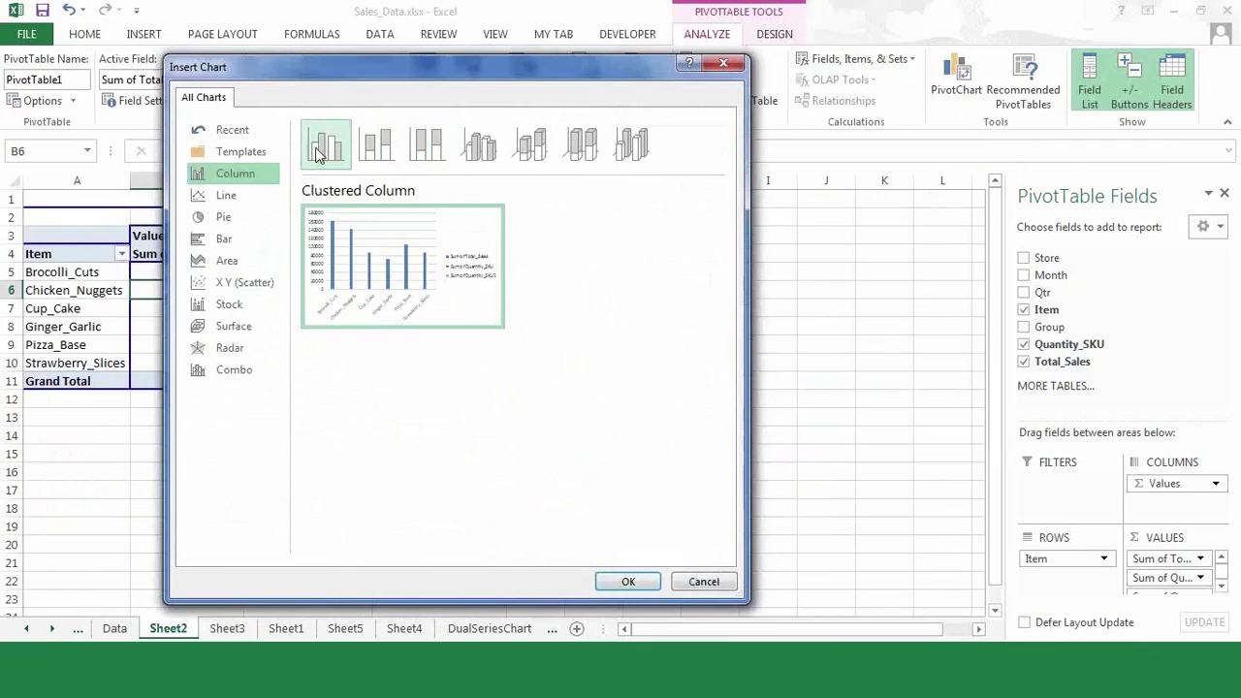
Step: Create a Clustered Bar PivotChart on Sheet2 and enlarge it
left_click(226, 197)
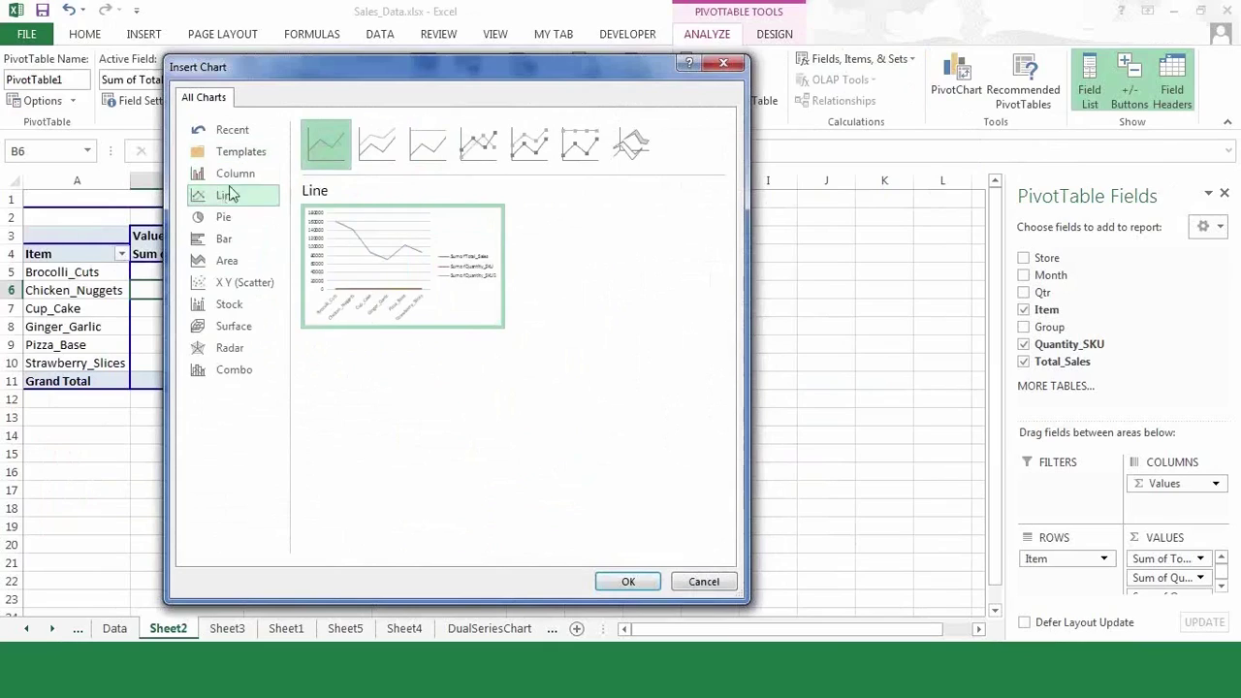
left_click(234, 243)
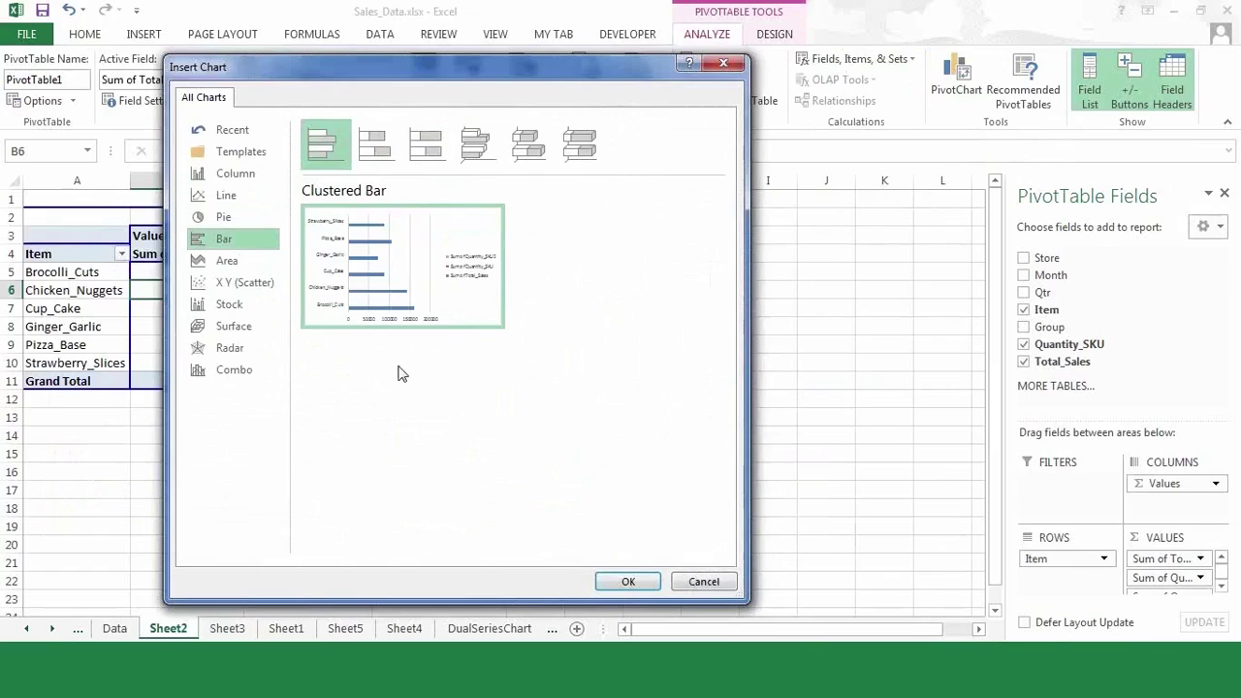
mouse_move(493, 297)
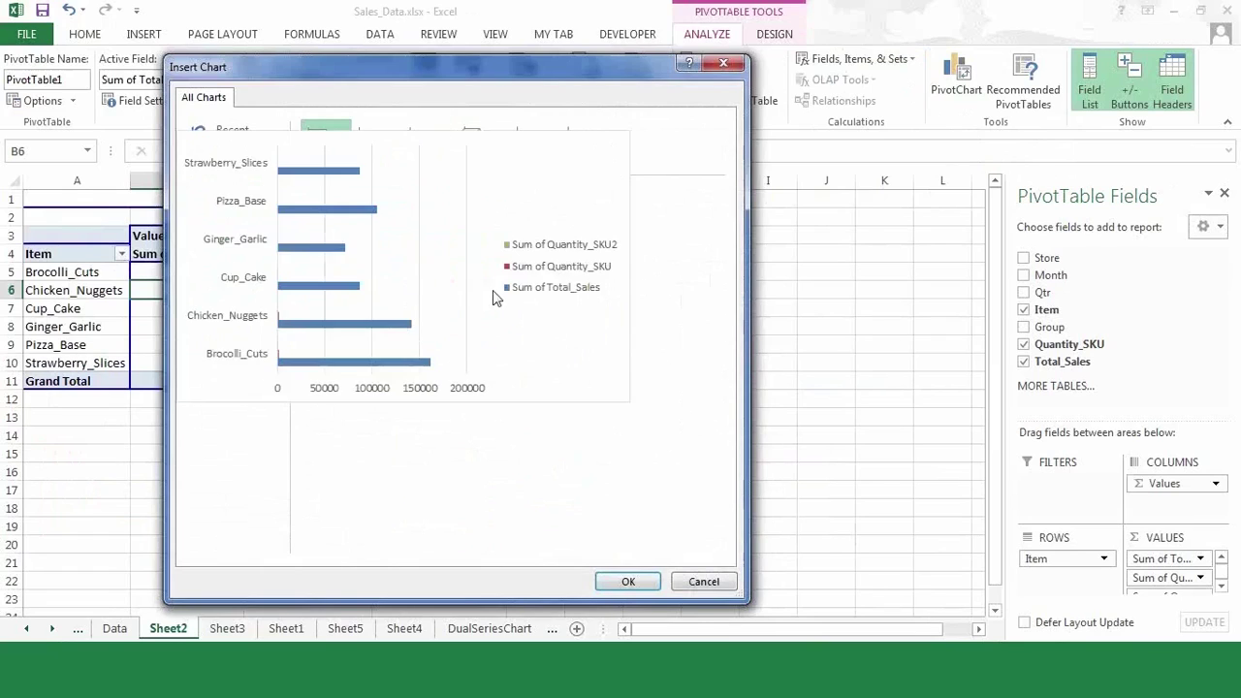
left_click(627, 580)
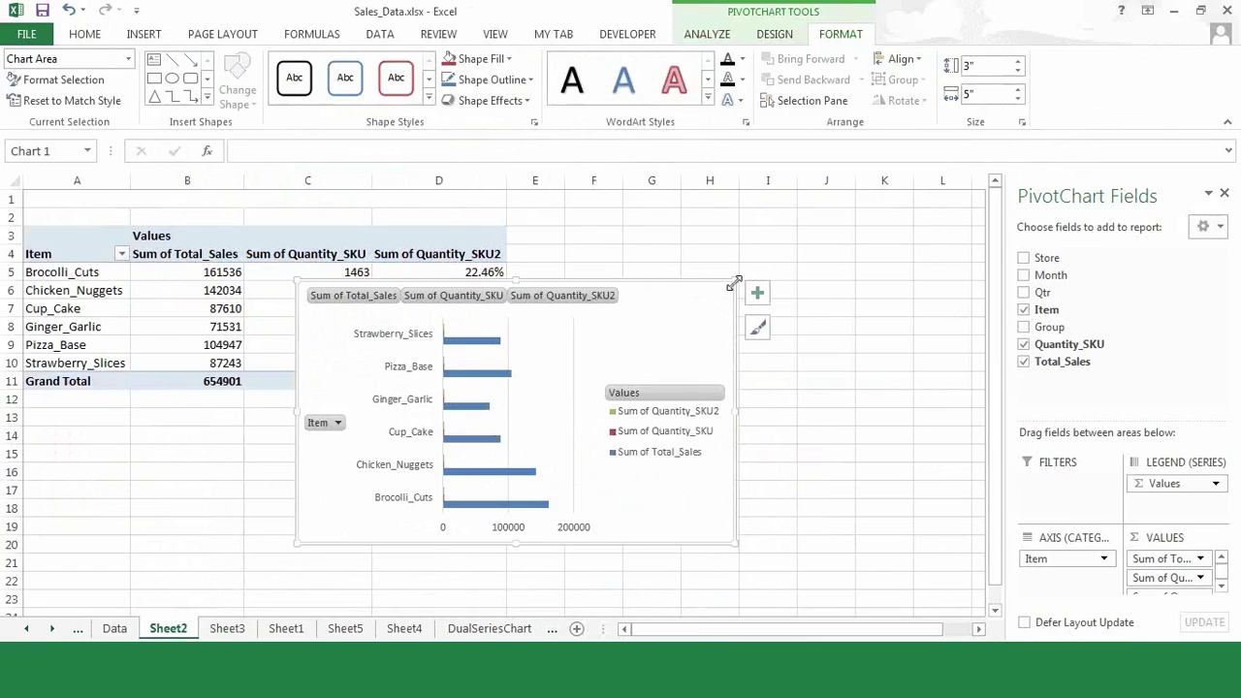
left_click_drag(735, 282, 786, 224)
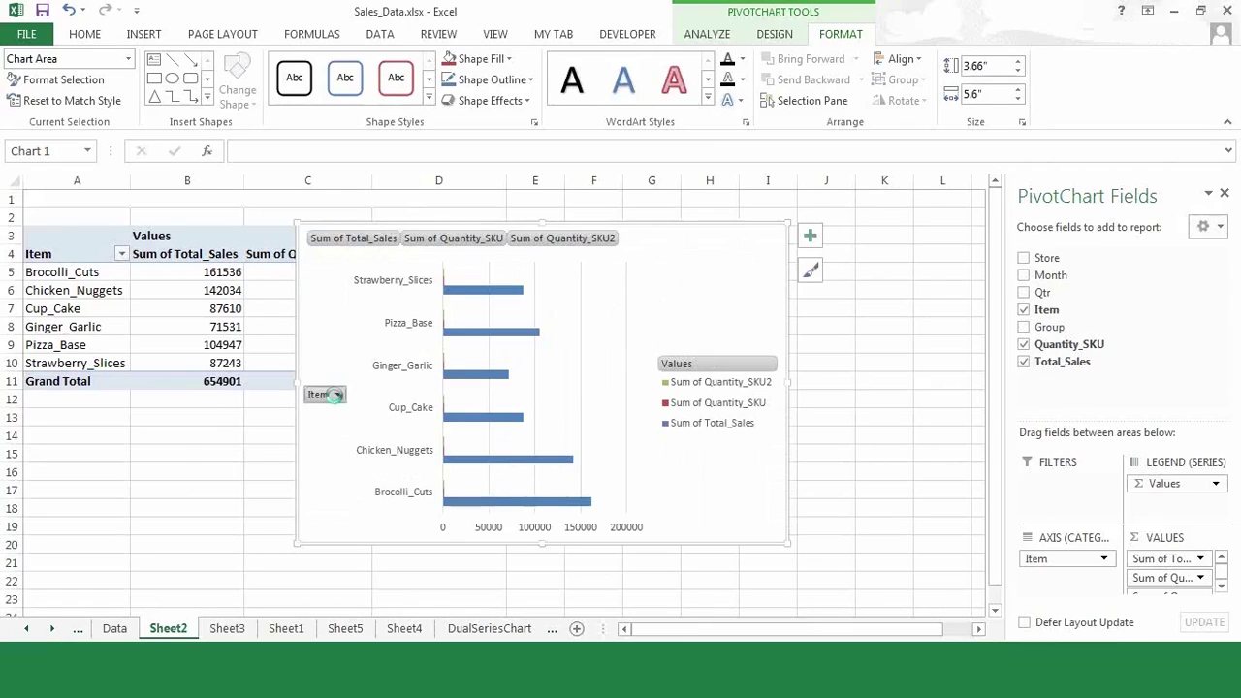
Step: Exclude Cup_Cake and Ginger_Garlic in the Item filter, leaving four items, then delete the PivotChart
left_click(338, 397)
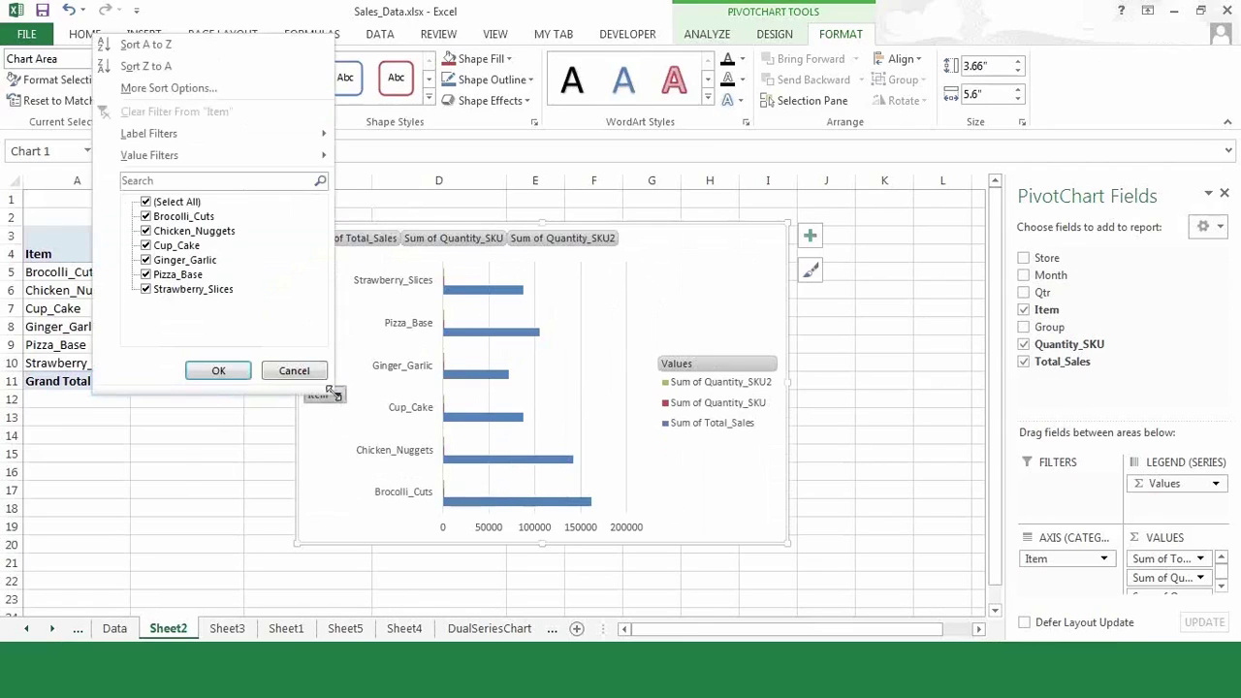
left_click(146, 246)
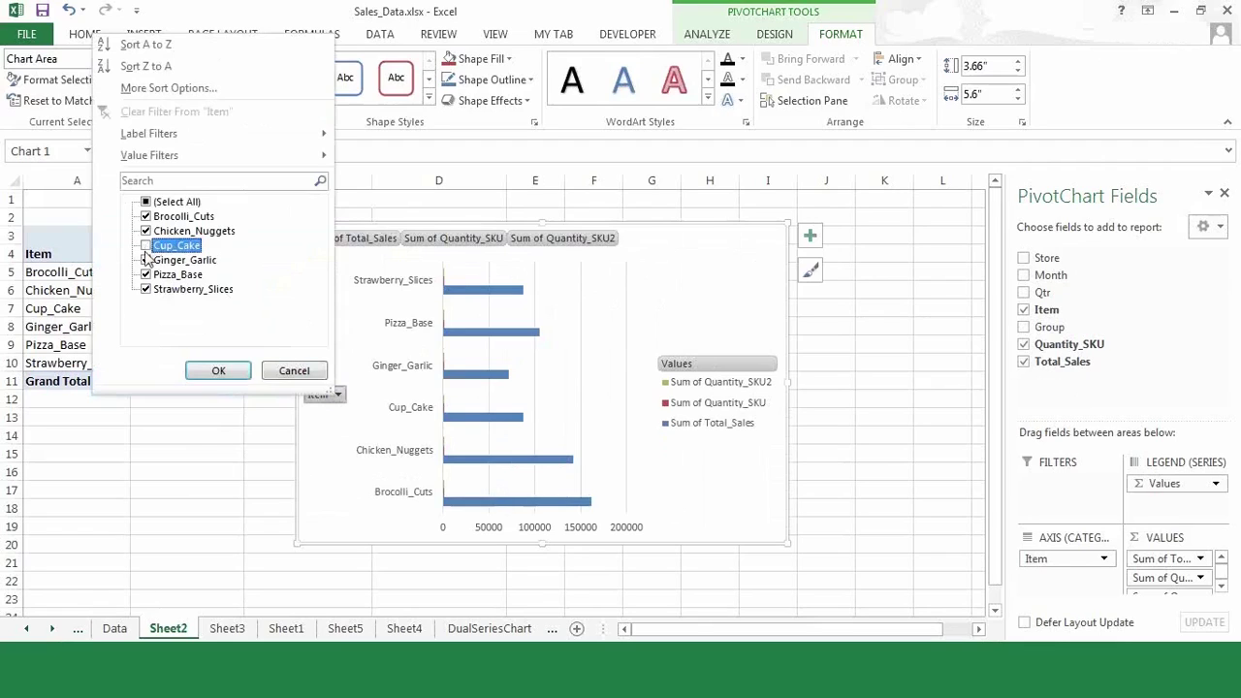
left_click(147, 260)
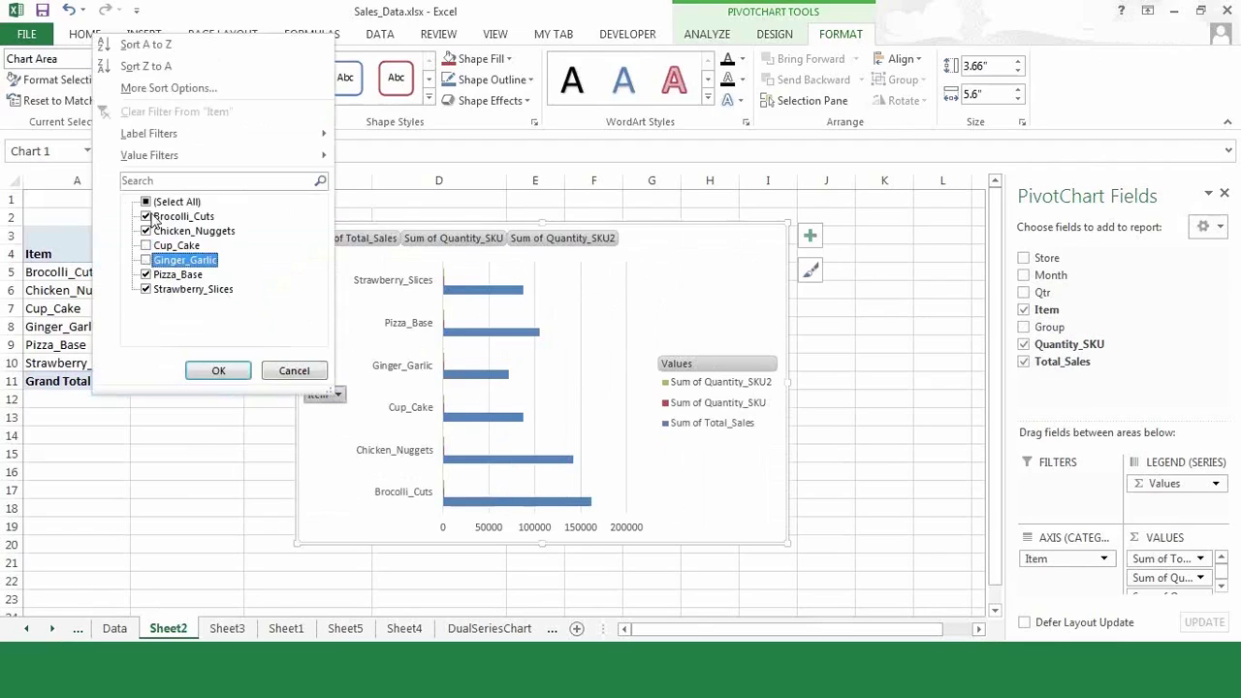
left_click(220, 371)
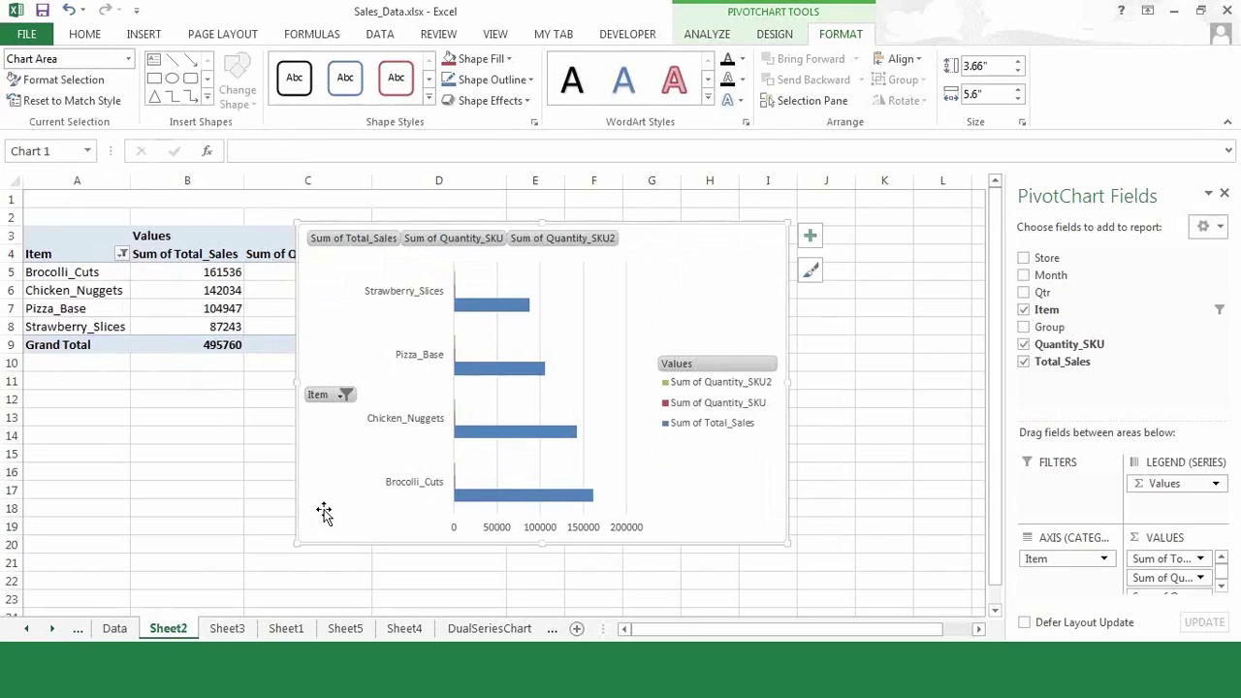
key("Delete")
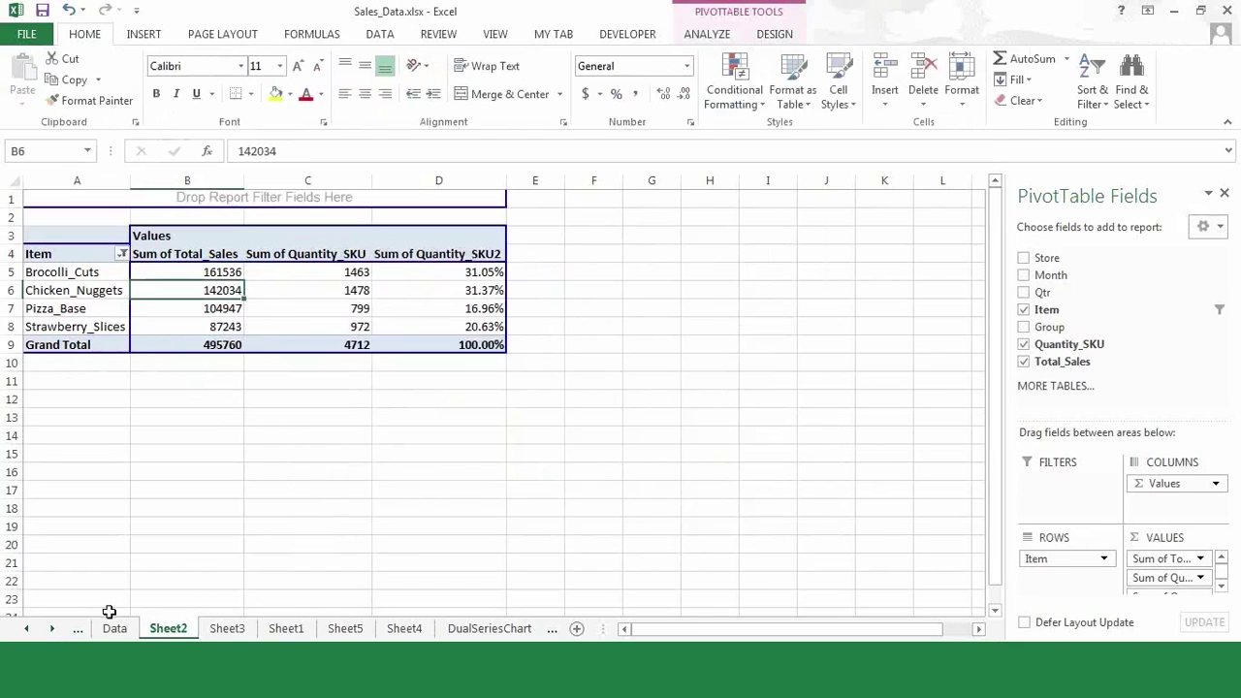
Step: On Sheet3, filter the dashboard slicers to the Bengaluru store and Feb
left_click(242, 631)
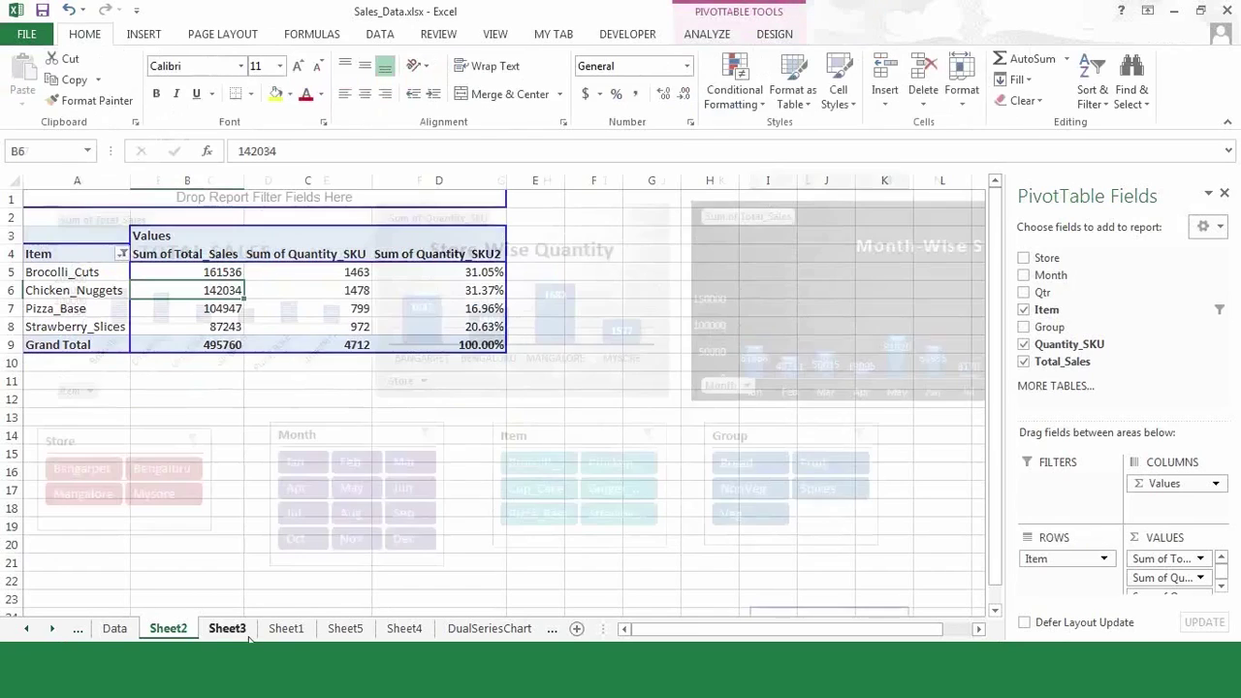
left_click(174, 470)
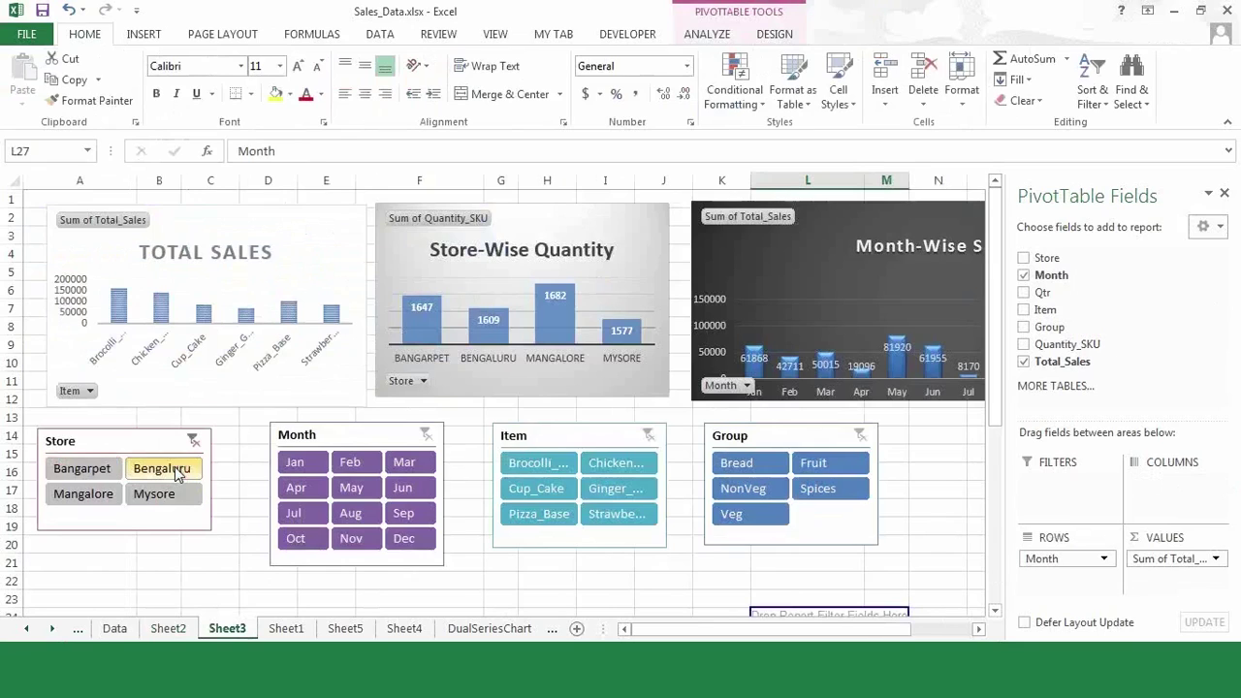
left_click(350, 466)
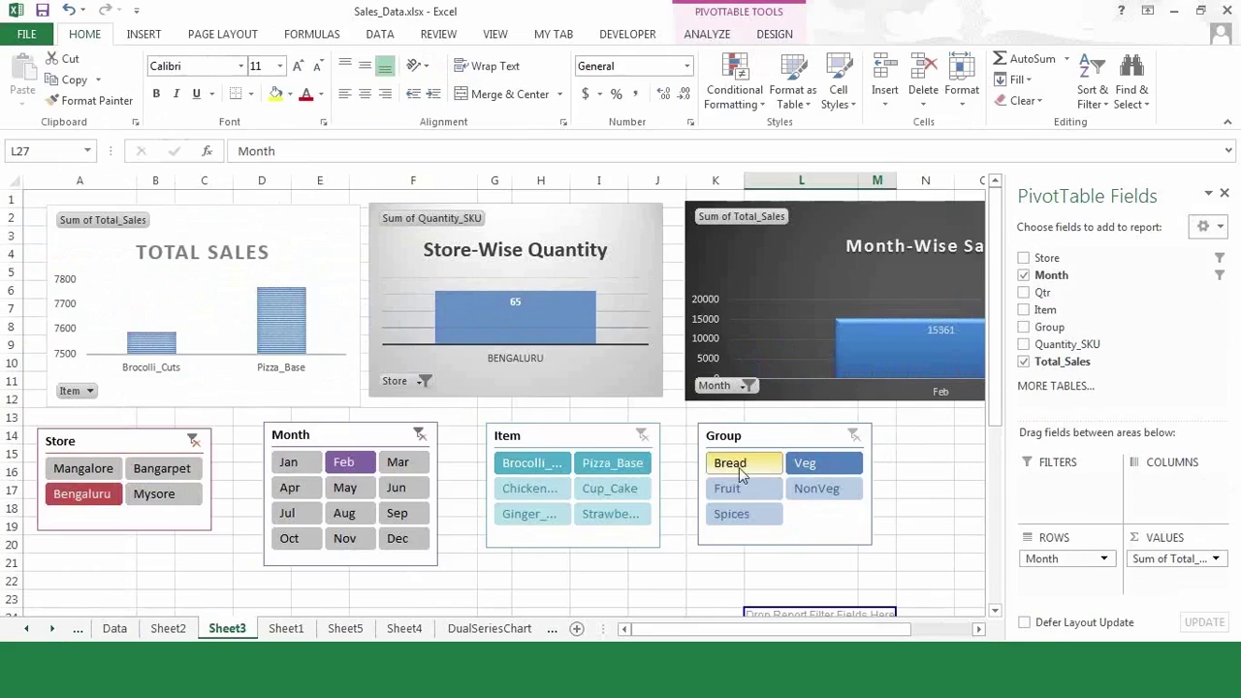
Step: Clear the Month and Store slicer filters and pick Bread in the Group slicer
left_click(419, 434)
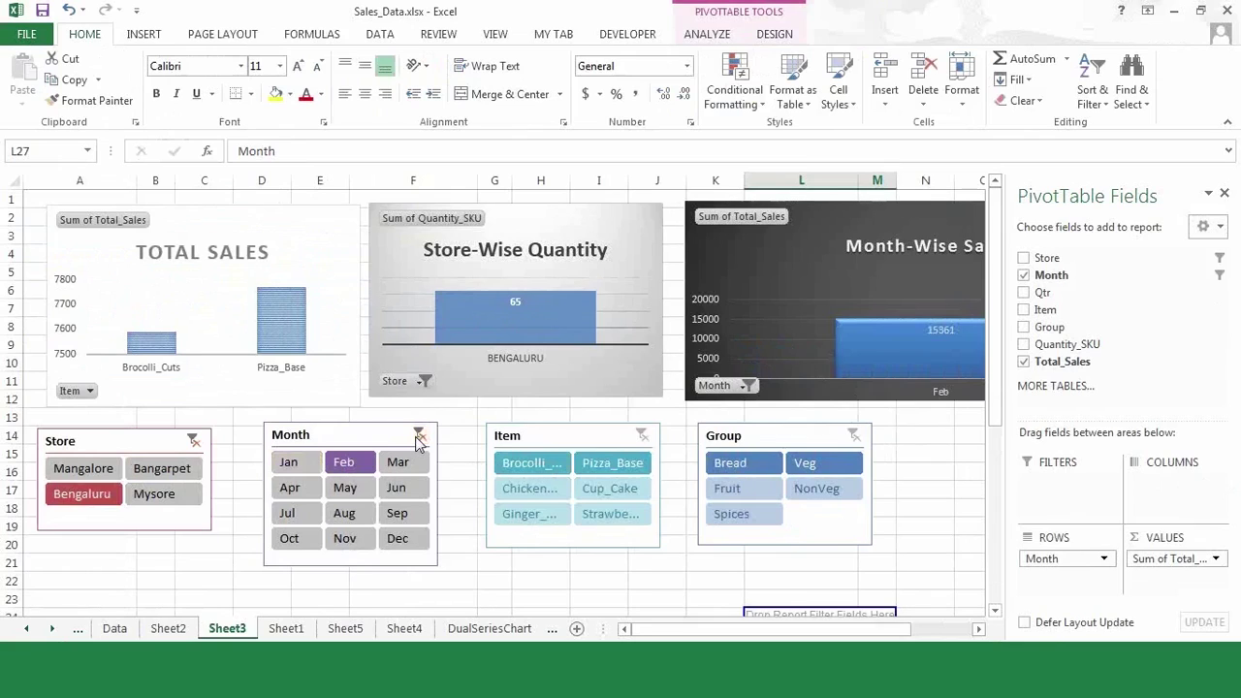
left_click(193, 442)
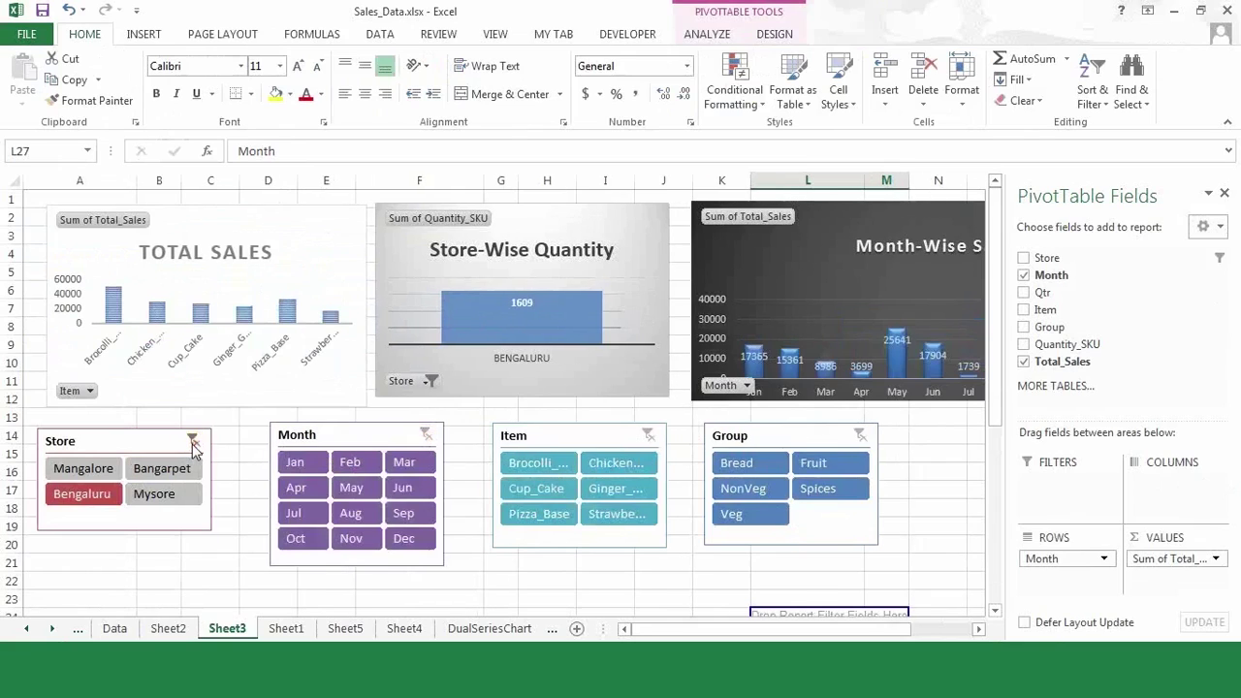
left_click(735, 464)
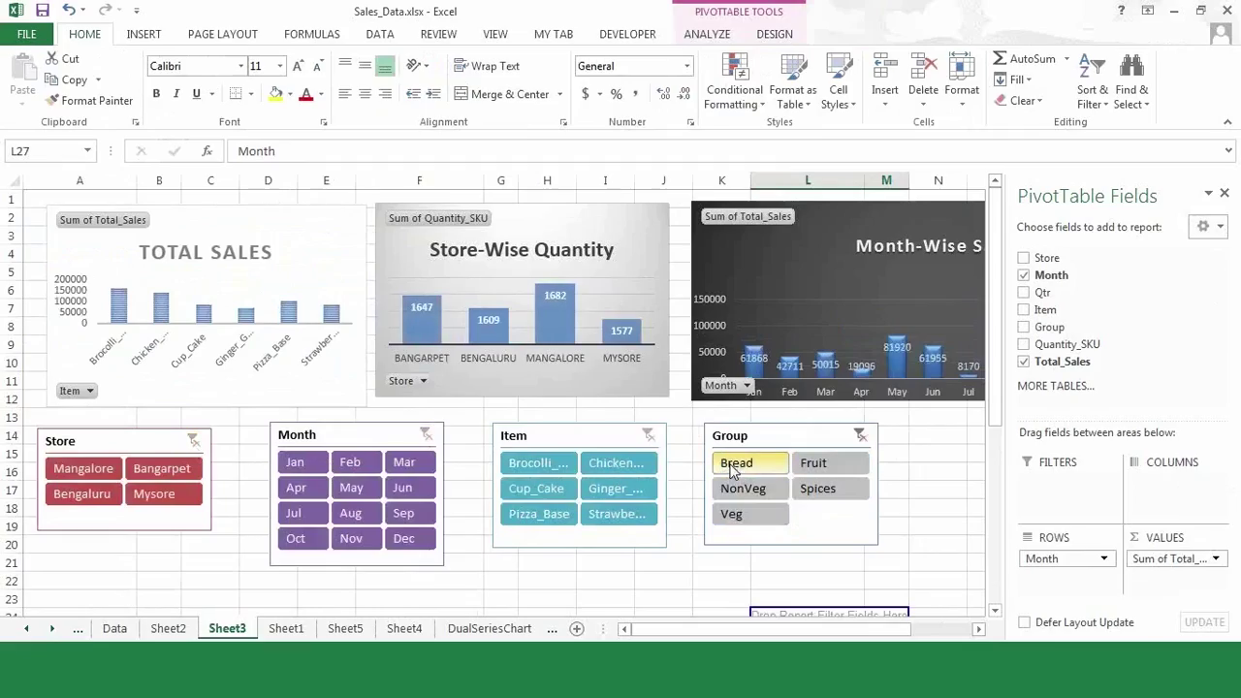